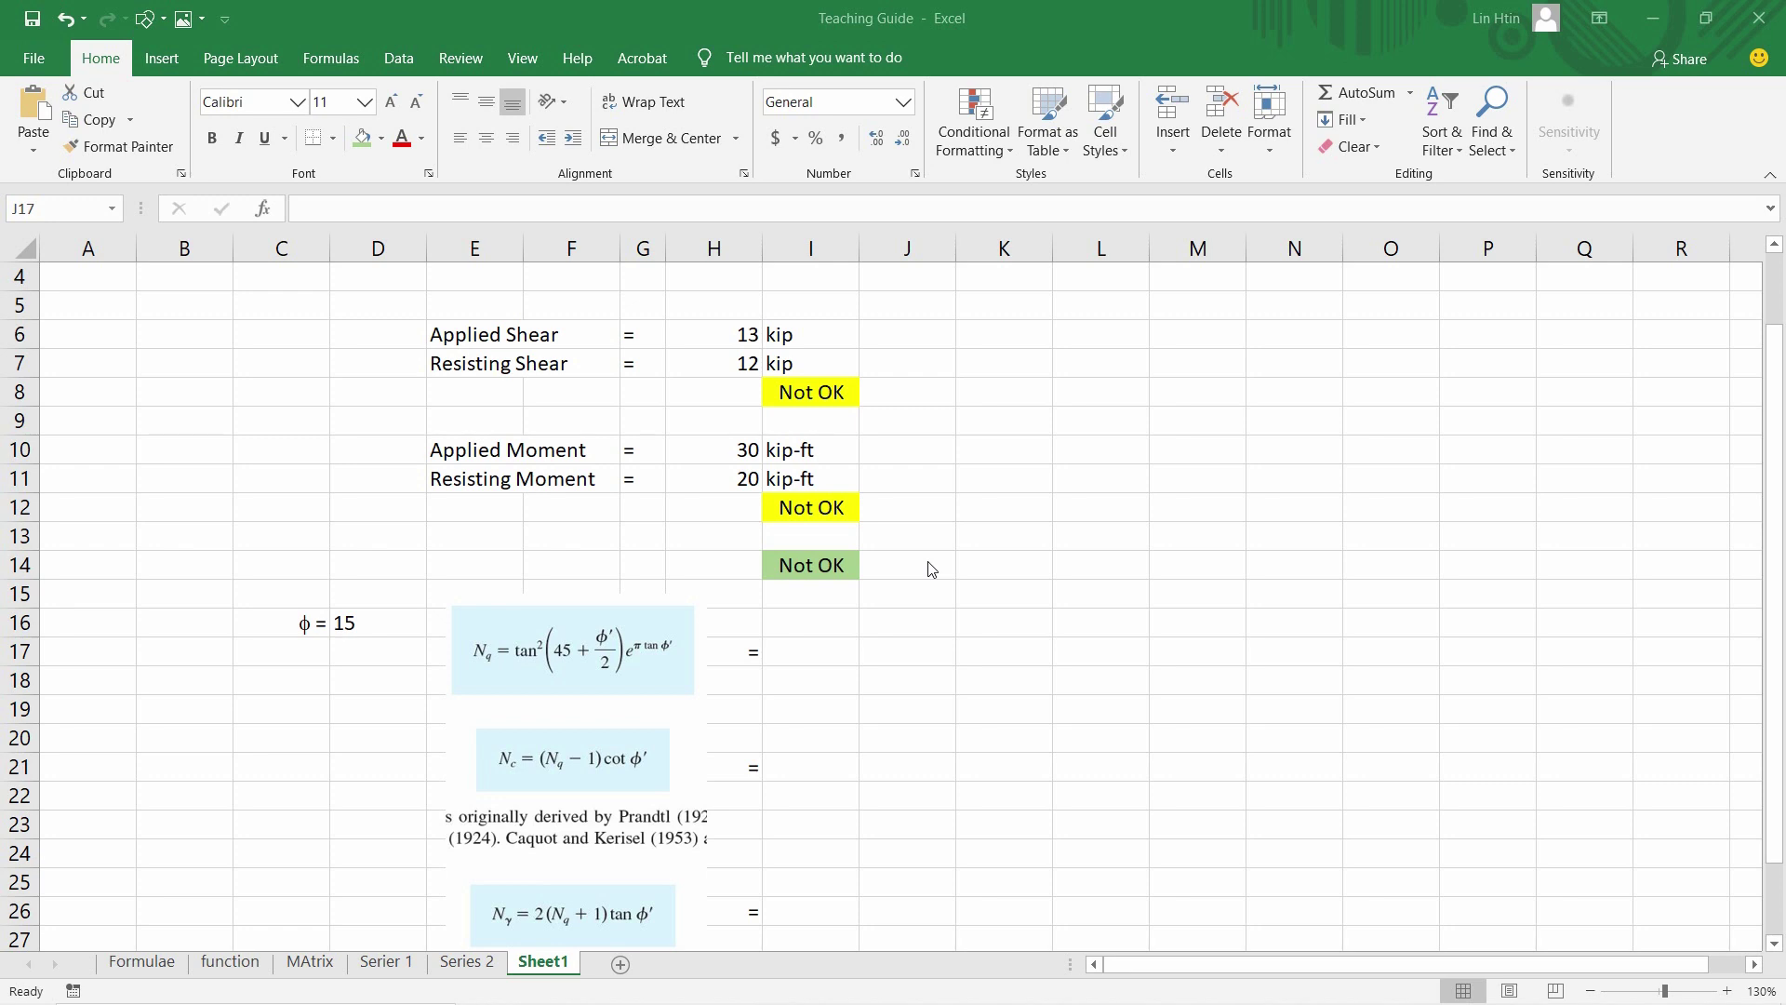
Set the Resisting Shear value in H7 to 14 kip
{"action": "scroll", "coordinate": [931, 569], "scroll_direction": "down", "scroll_amount": 1}
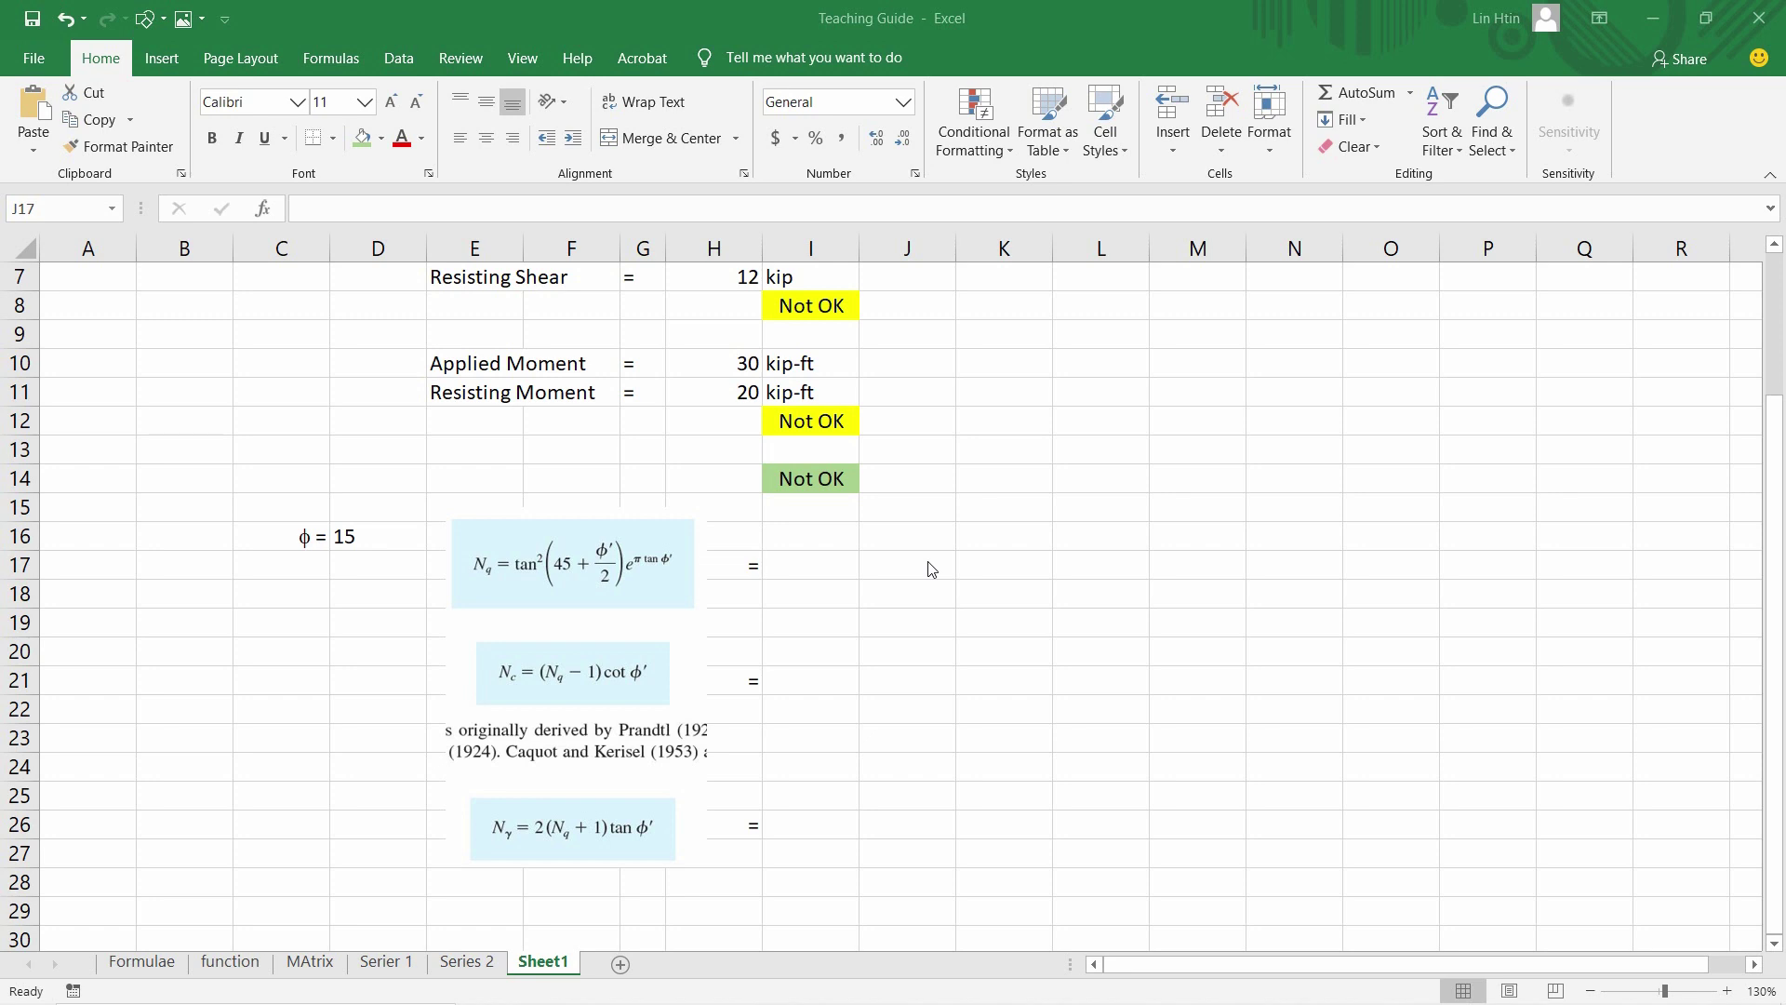
{"action": "scroll", "coordinate": [931, 569], "scroll_direction": "up", "scroll_amount": 1}
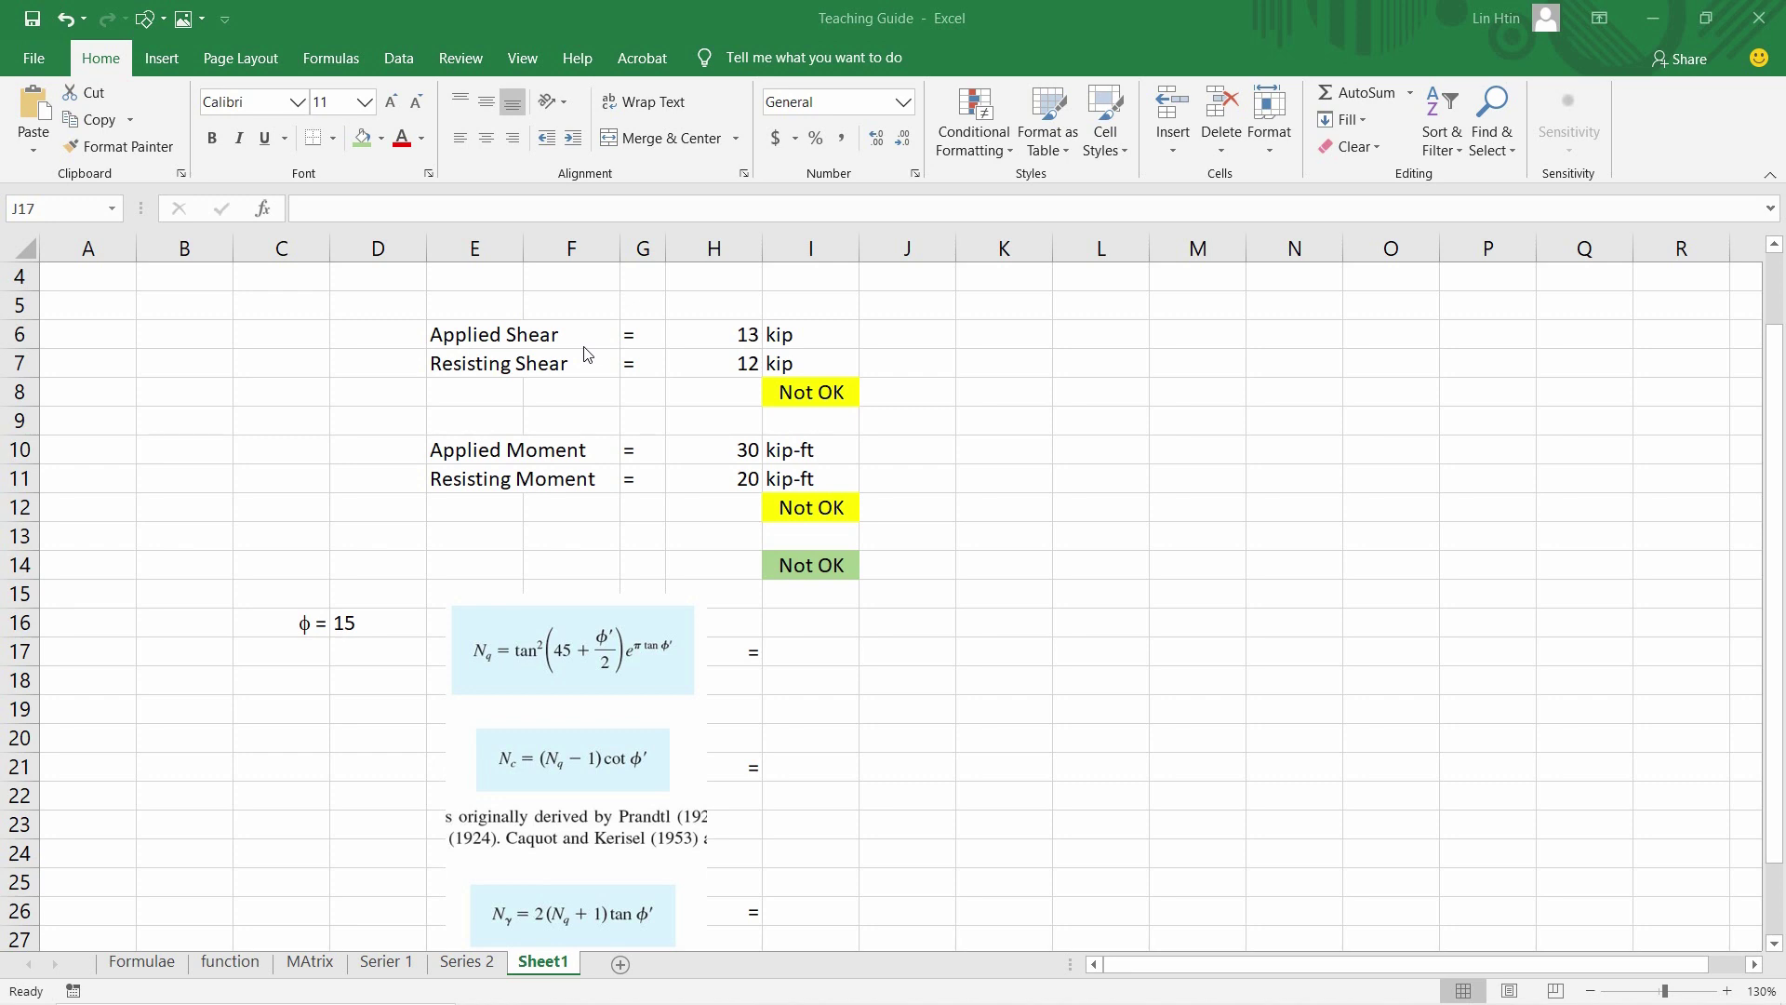
{"action": "left_click", "coordinate": [801, 382]}
{"action": "left_click", "coordinate": [711, 366]}
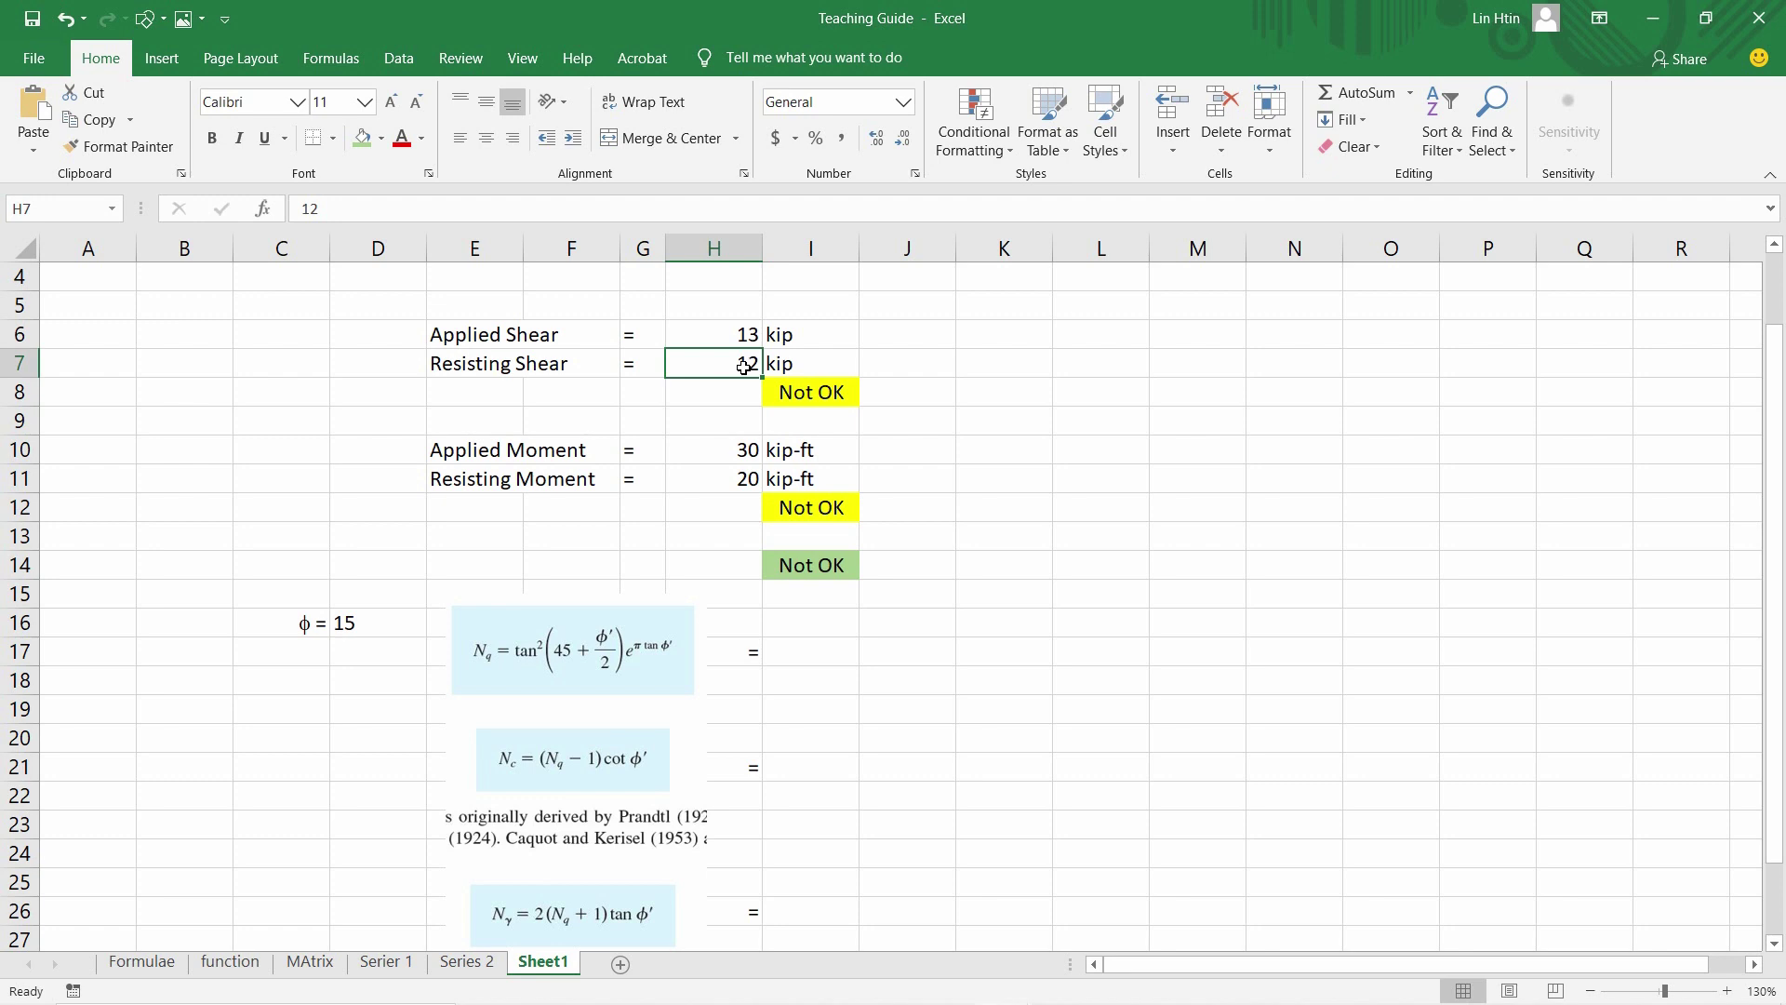
{"action": "left_click", "coordinate": [834, 397]}
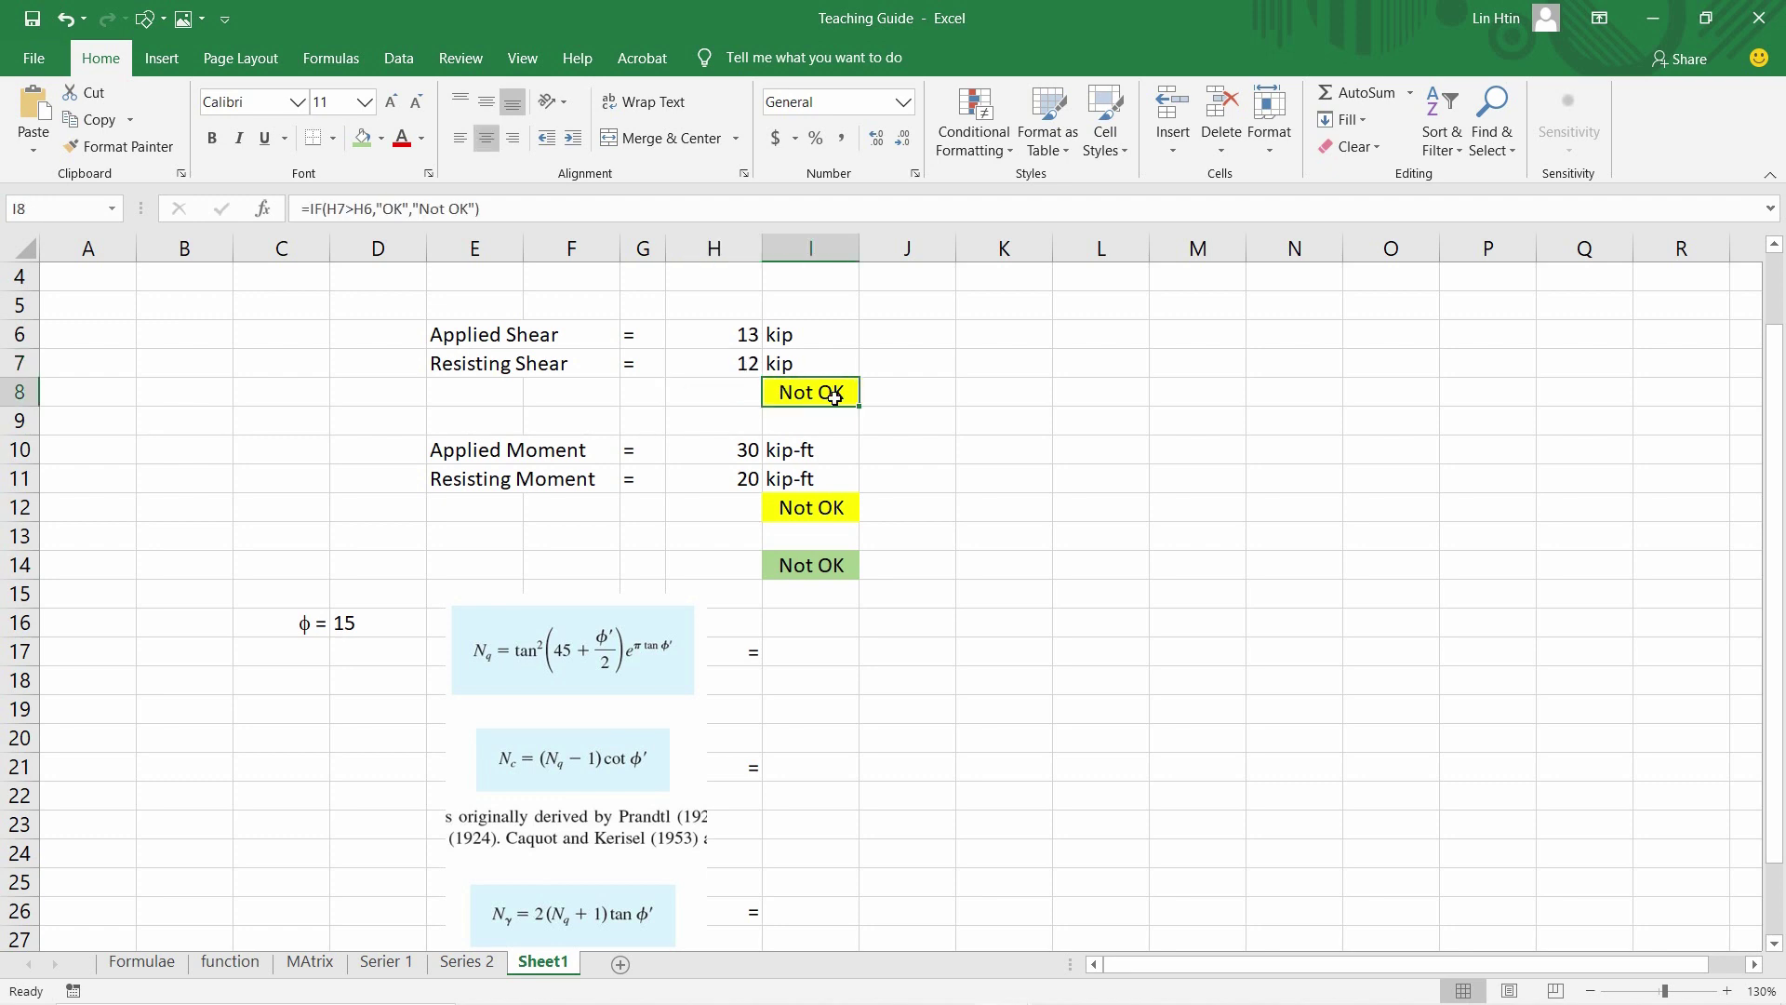
{"action": "left_click", "coordinate": [737, 366]}
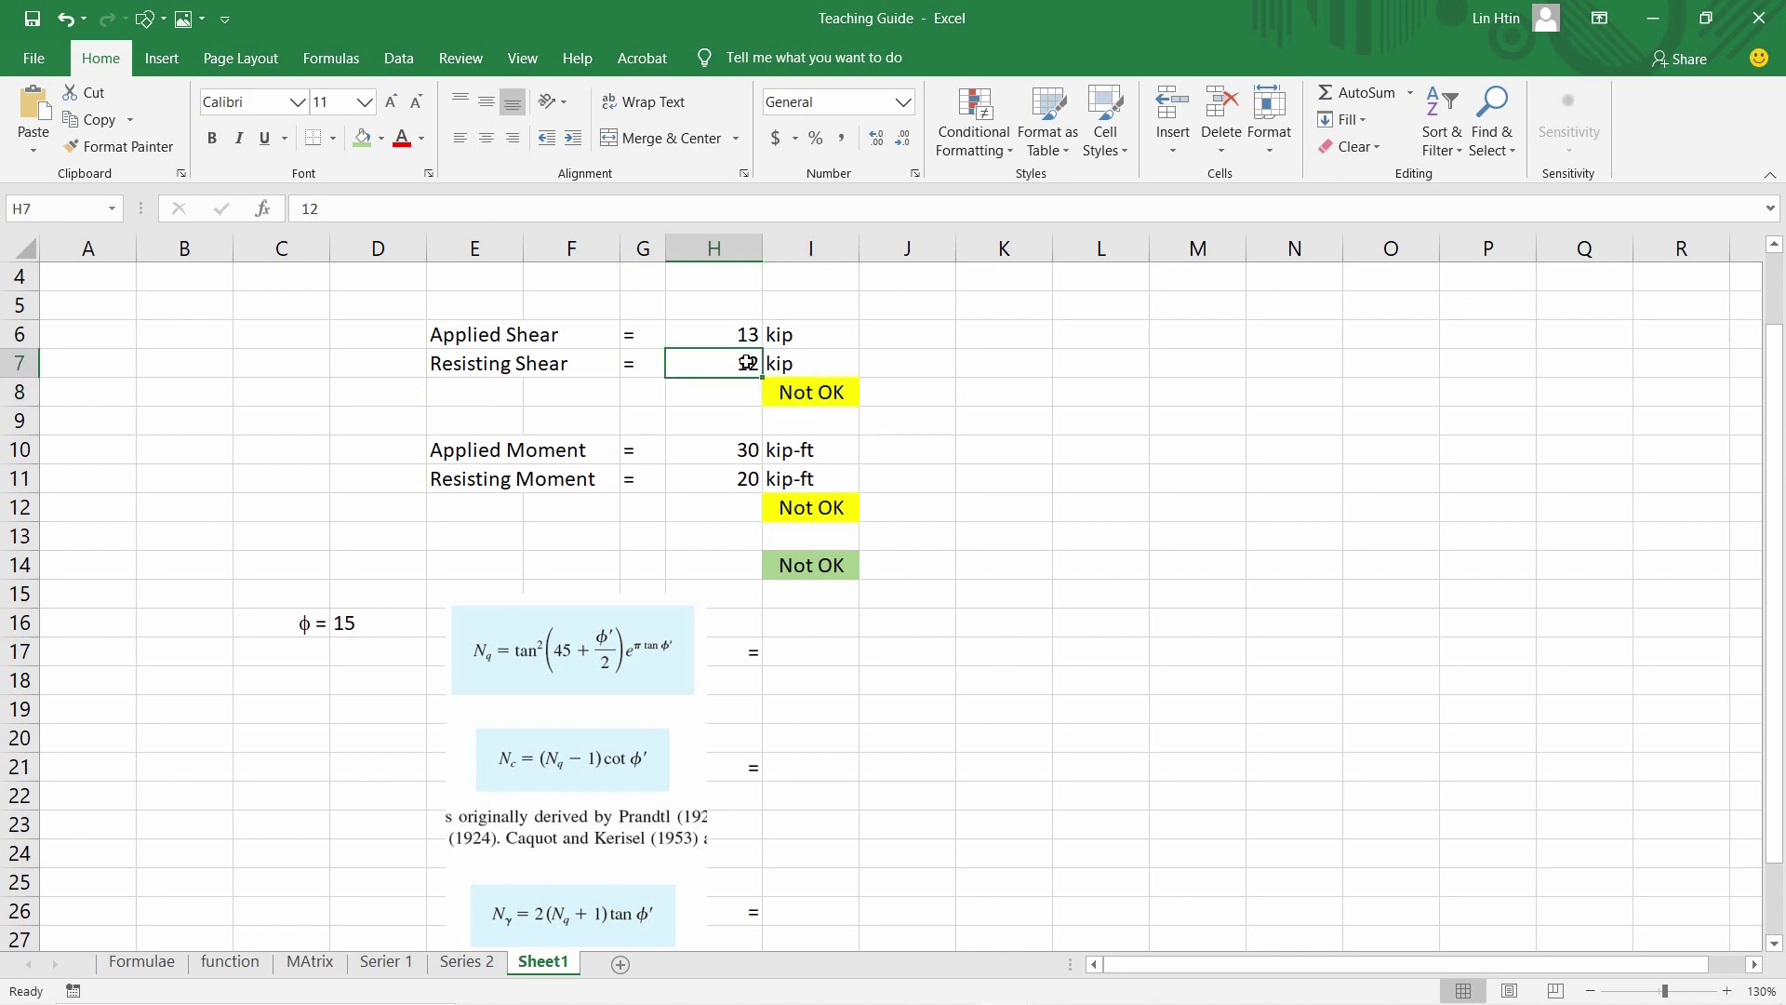
{"action": "type", "text": "14"}
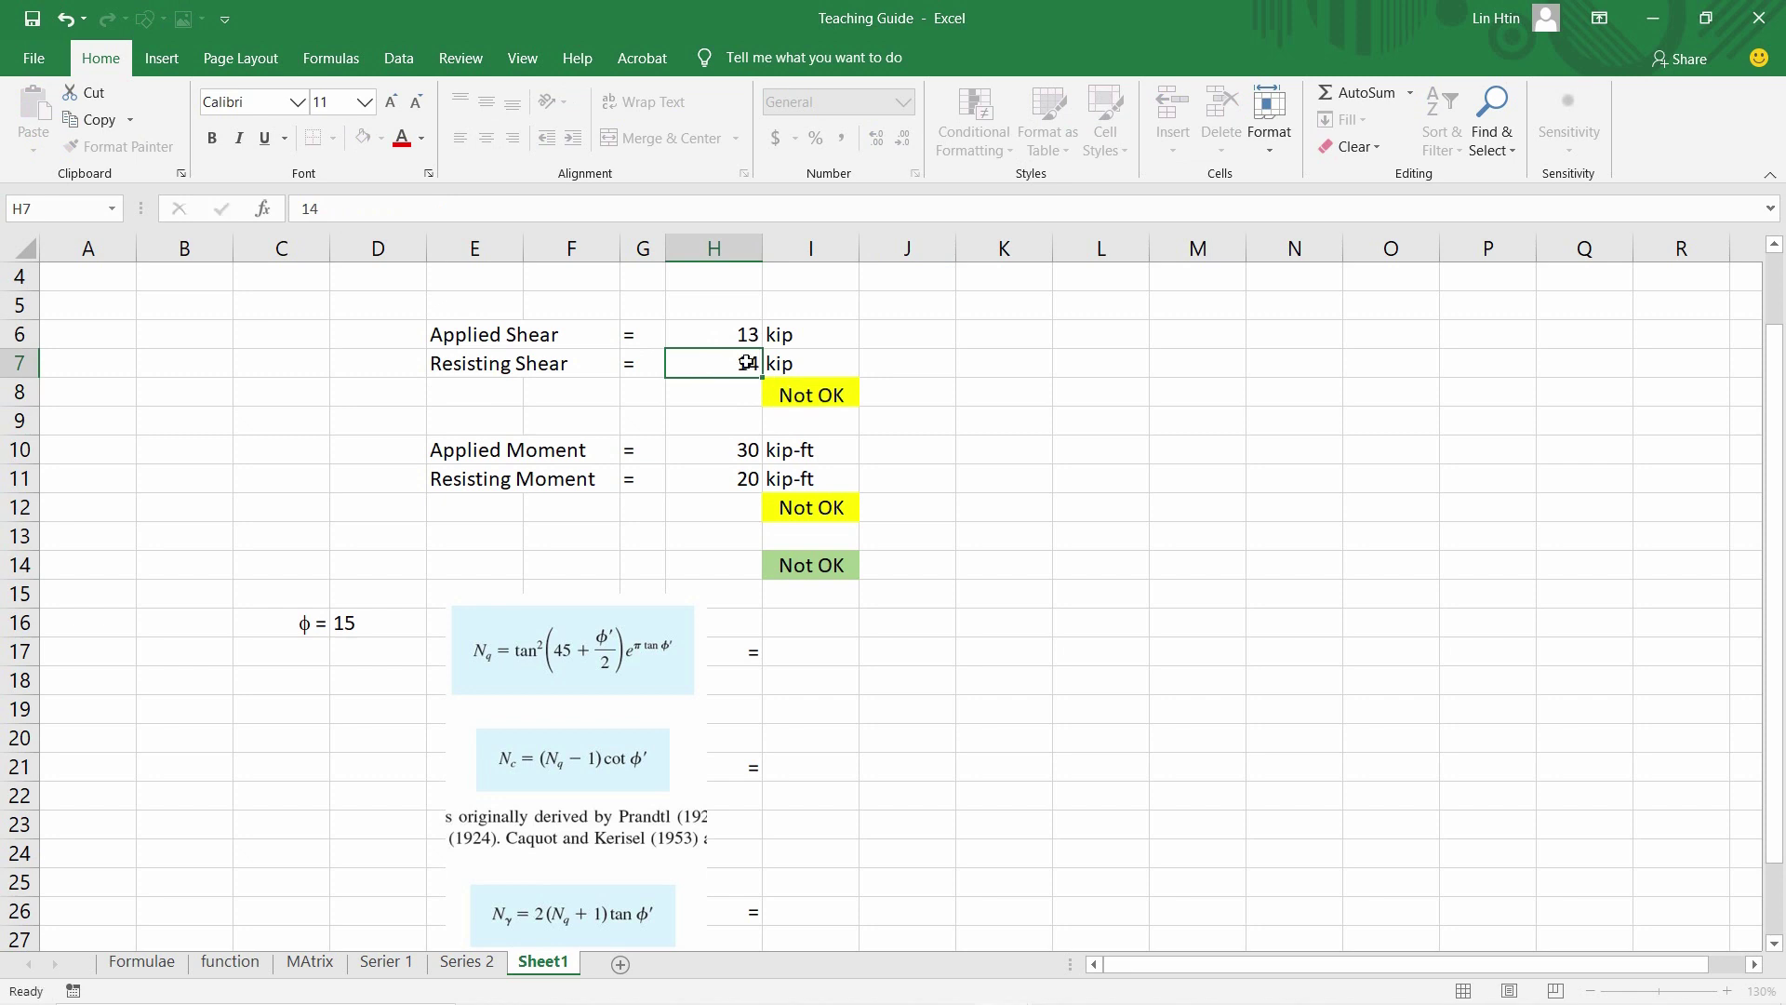
{"action": "key", "text": "Return"}
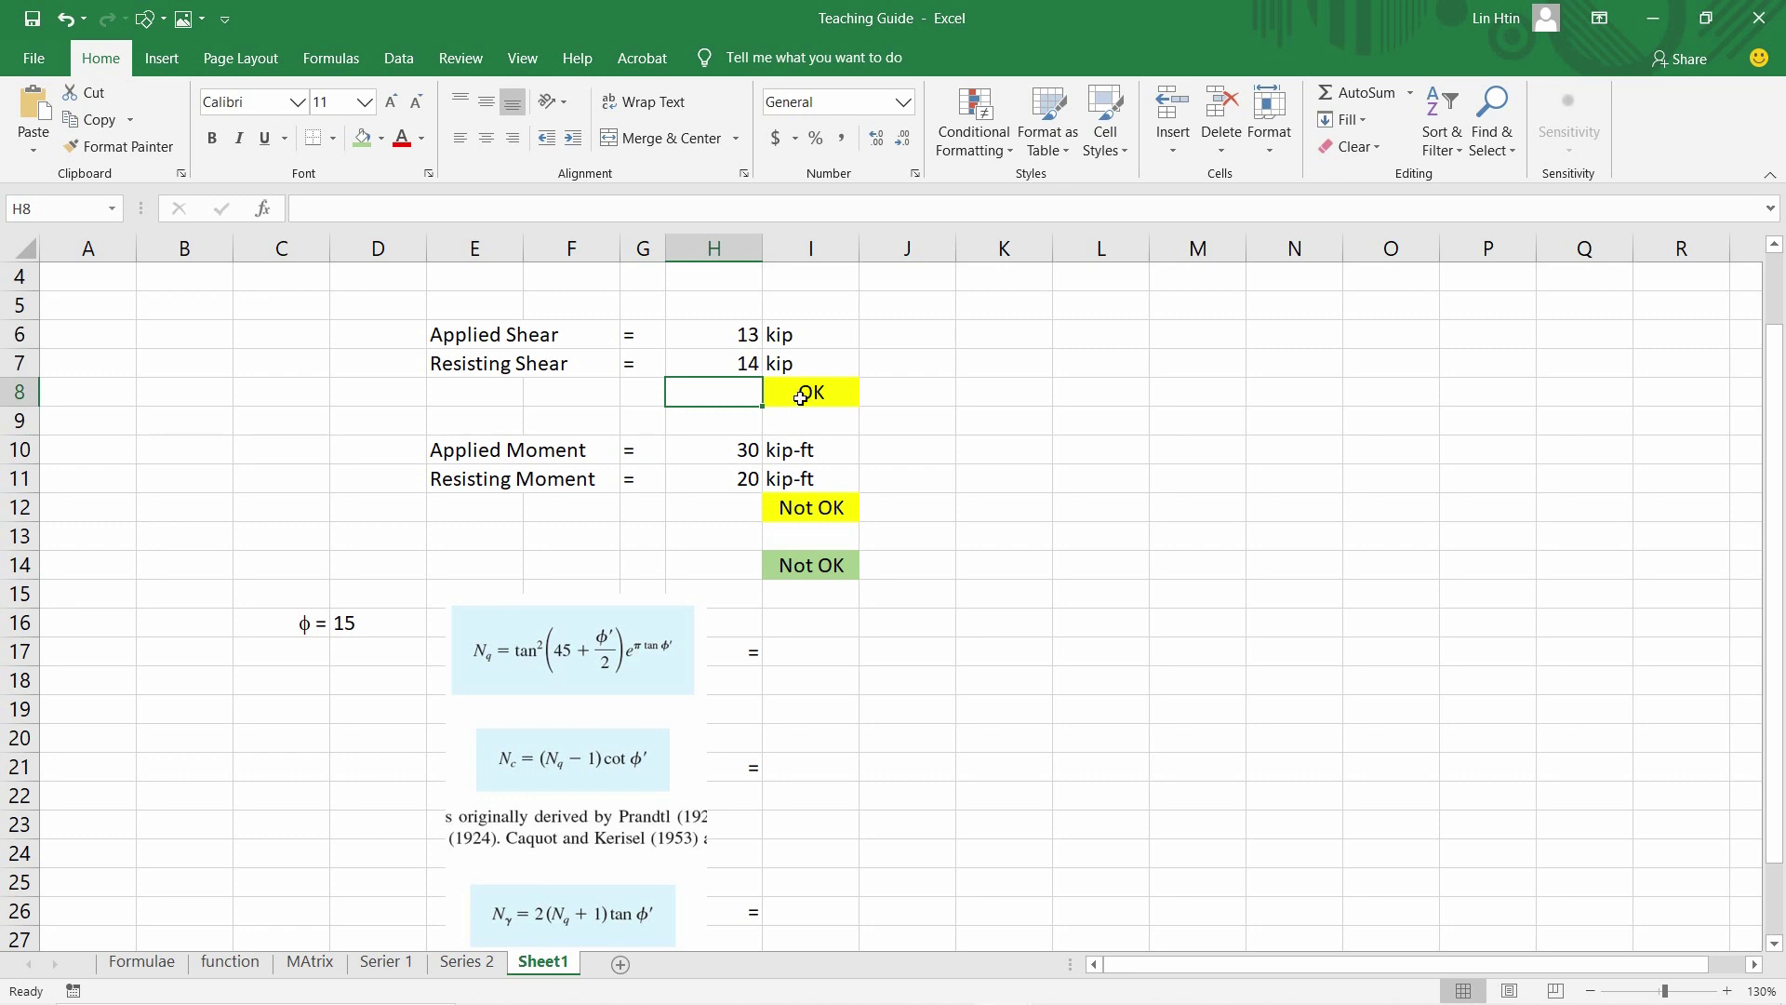
Clear the shear check in I8 and start an IF formula there with the logical test H7>H6
{"action": "left_click", "coordinate": [800, 398]}
{"action": "key", "text": "Delete"}
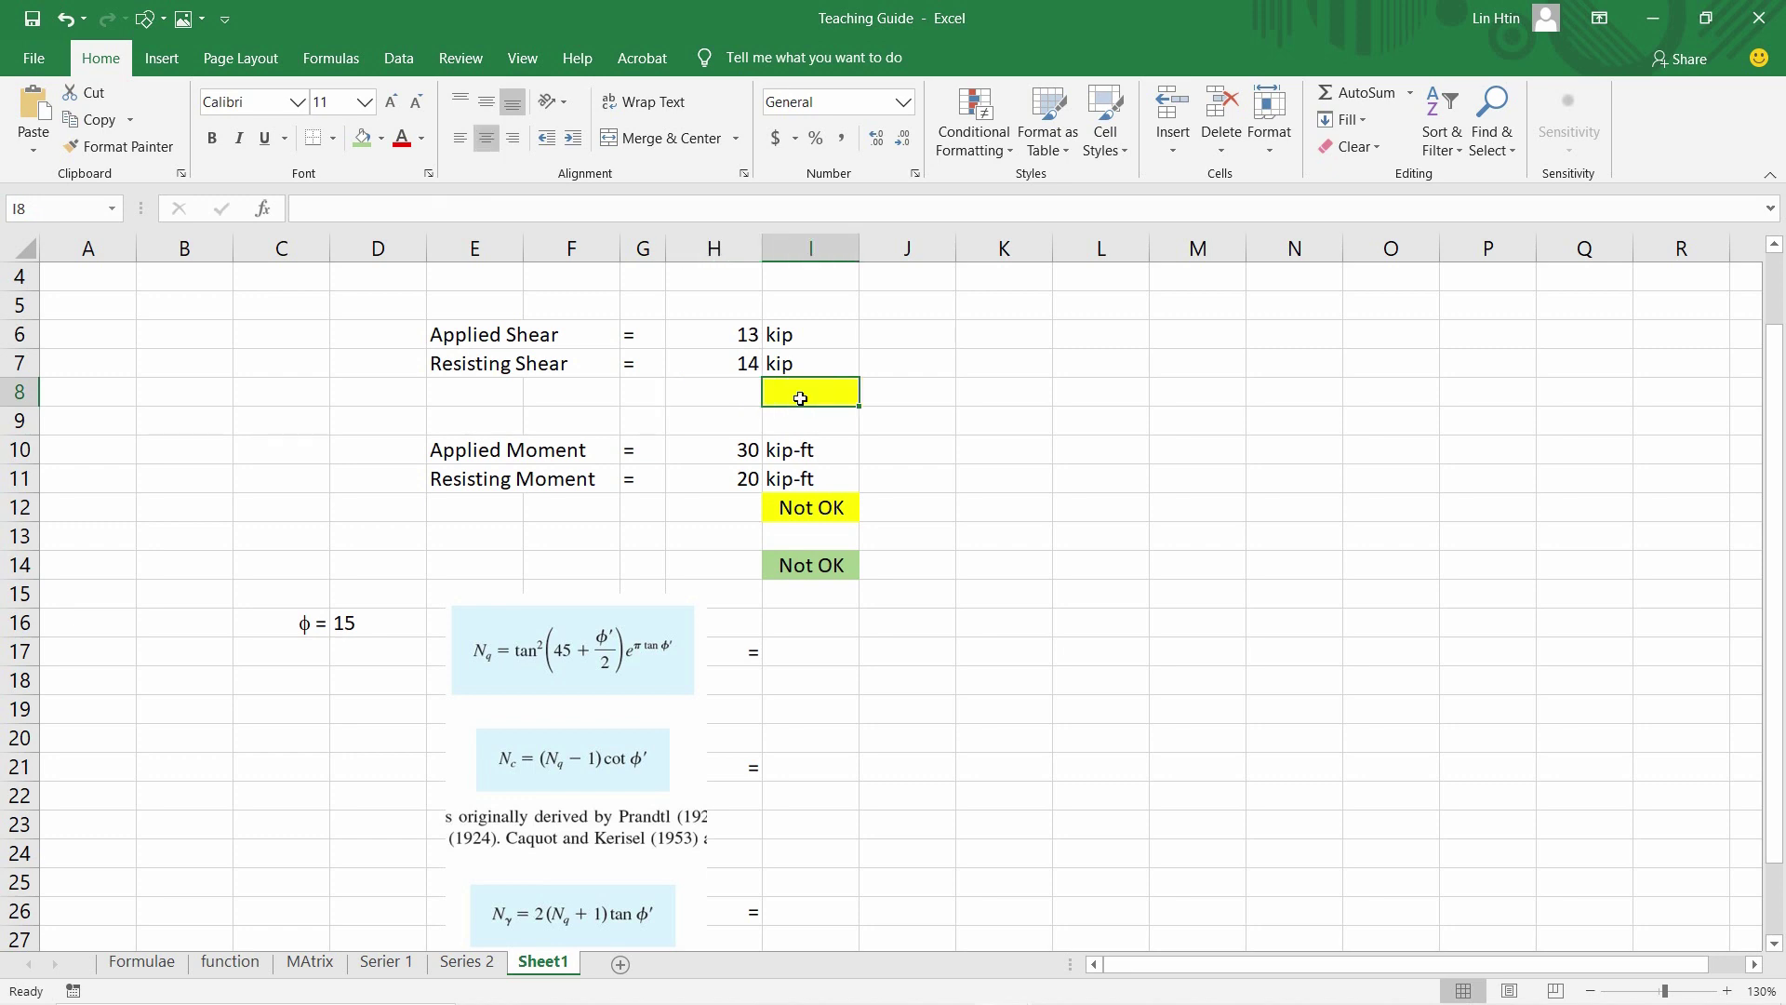
{"action": "left_click", "coordinate": [751, 394]}
{"action": "left_click", "coordinate": [818, 398]}
{"action": "type", "text": "=if"}
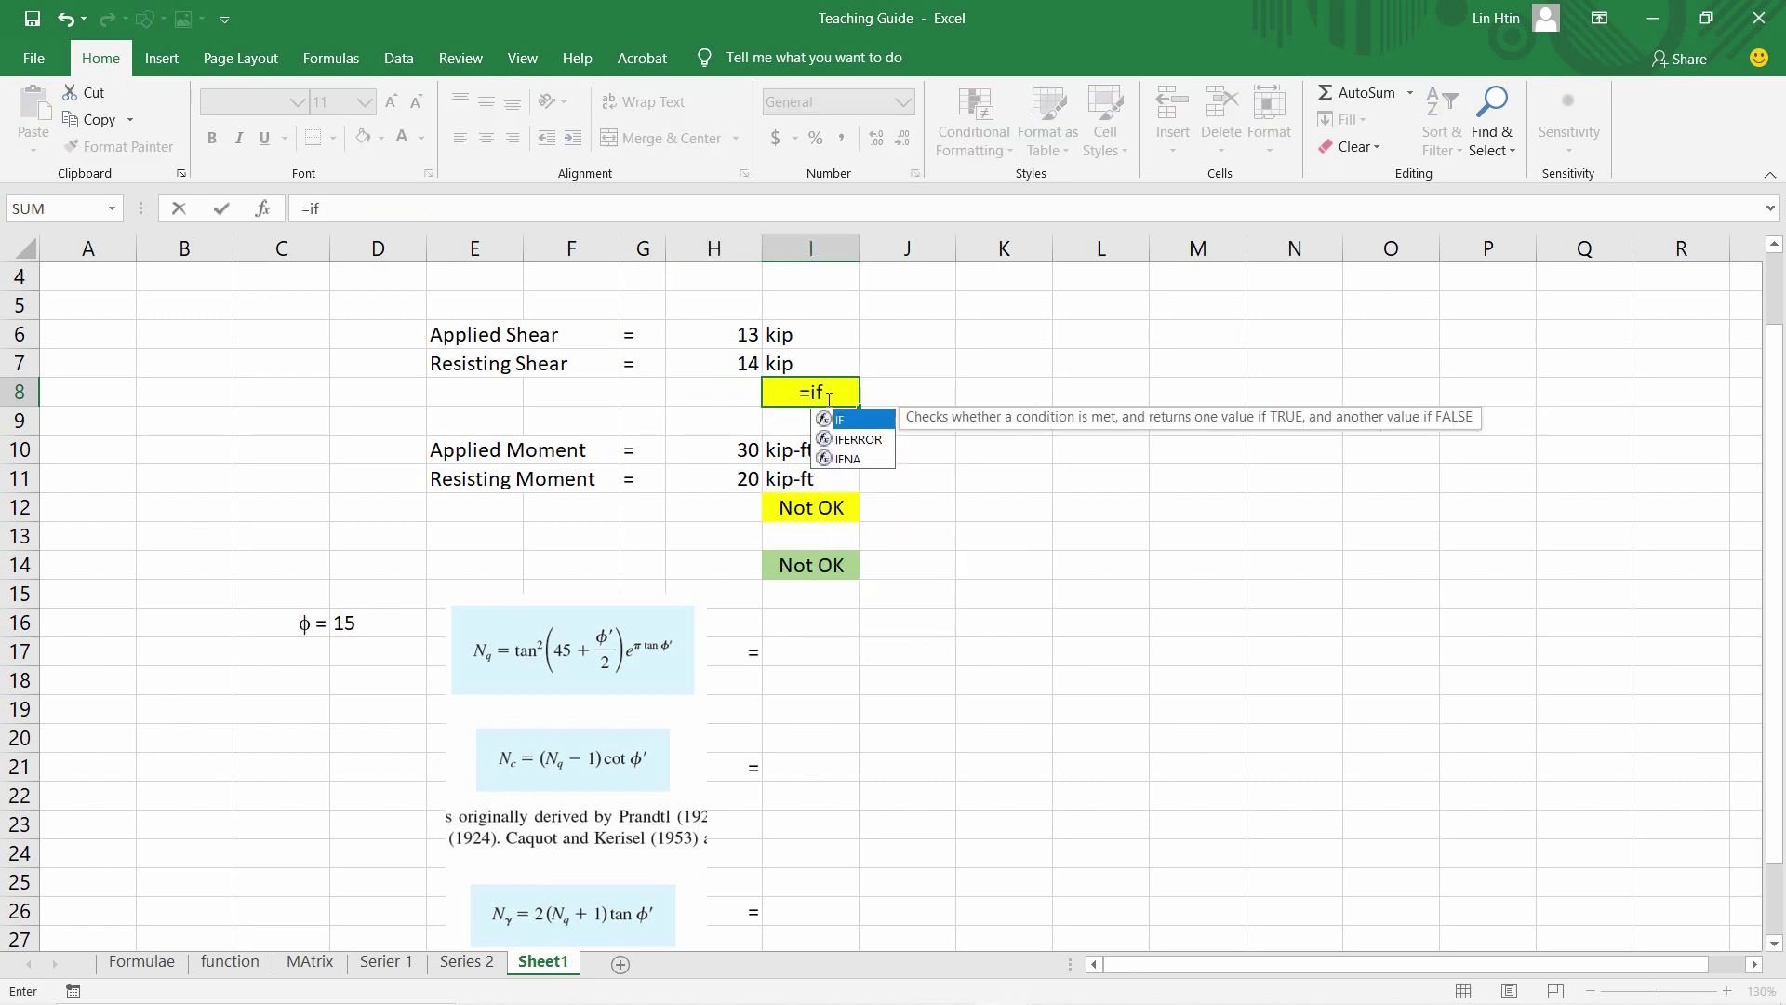
{"action": "type", "text": "("}
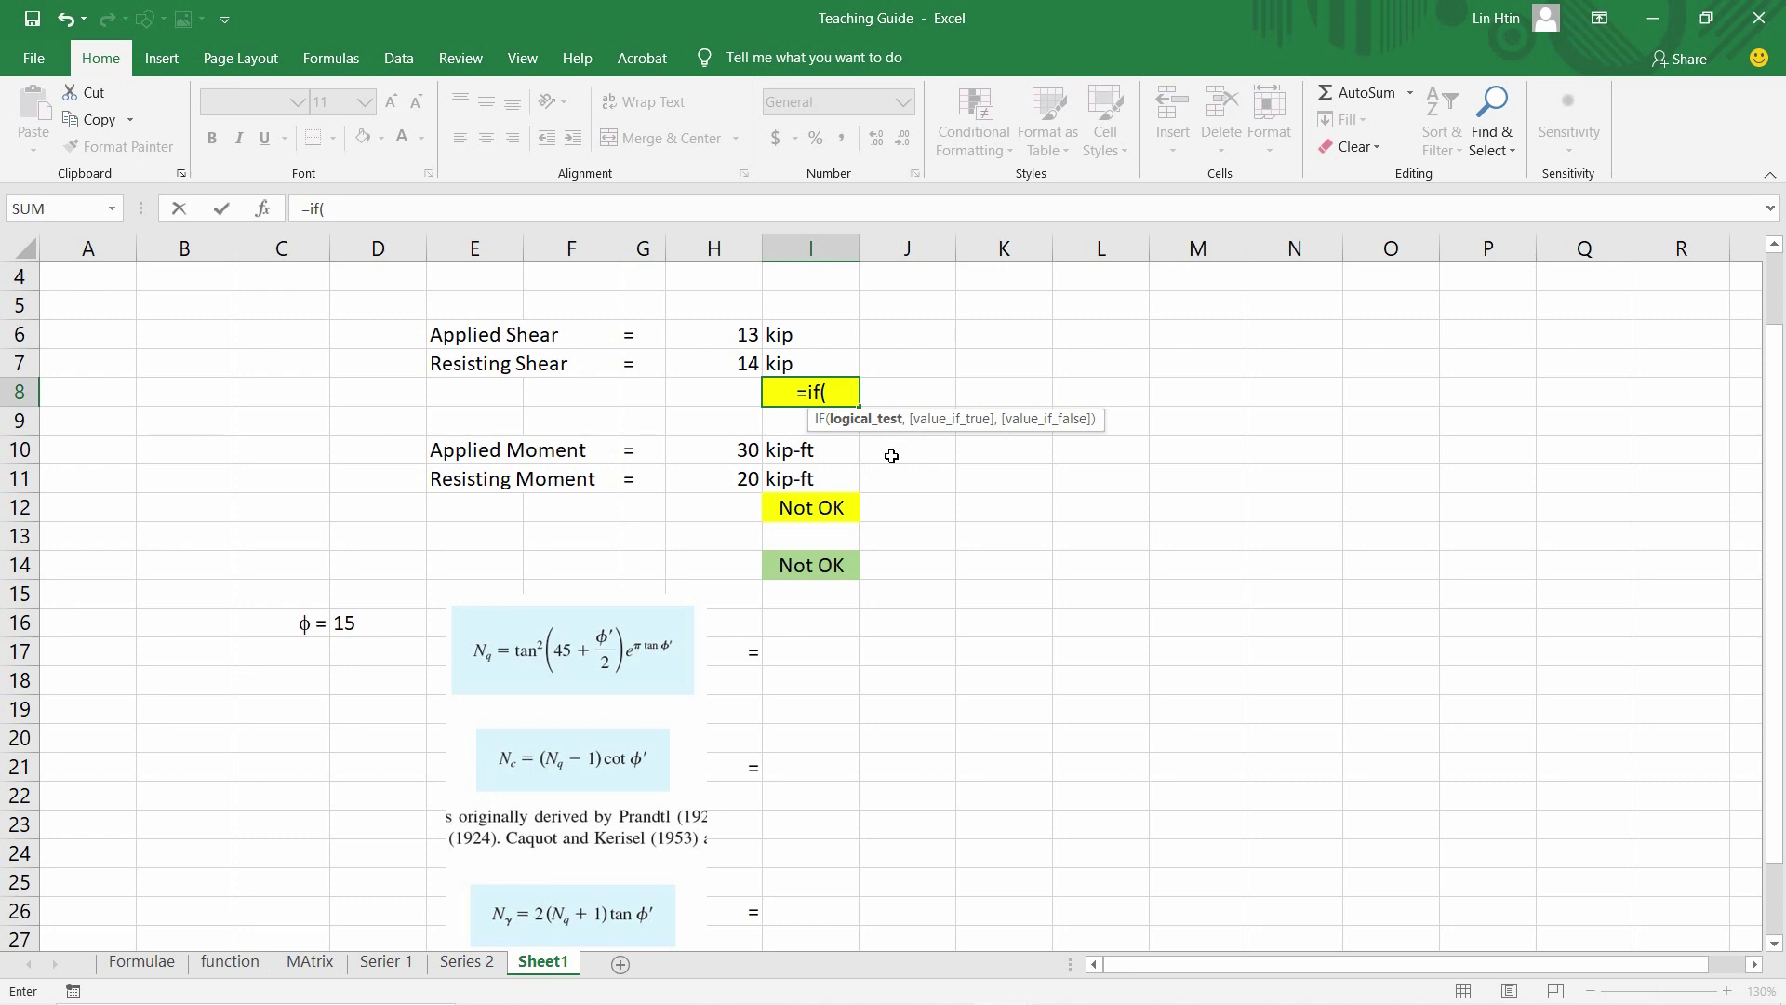
{"action": "left_click", "coordinate": [724, 365]}
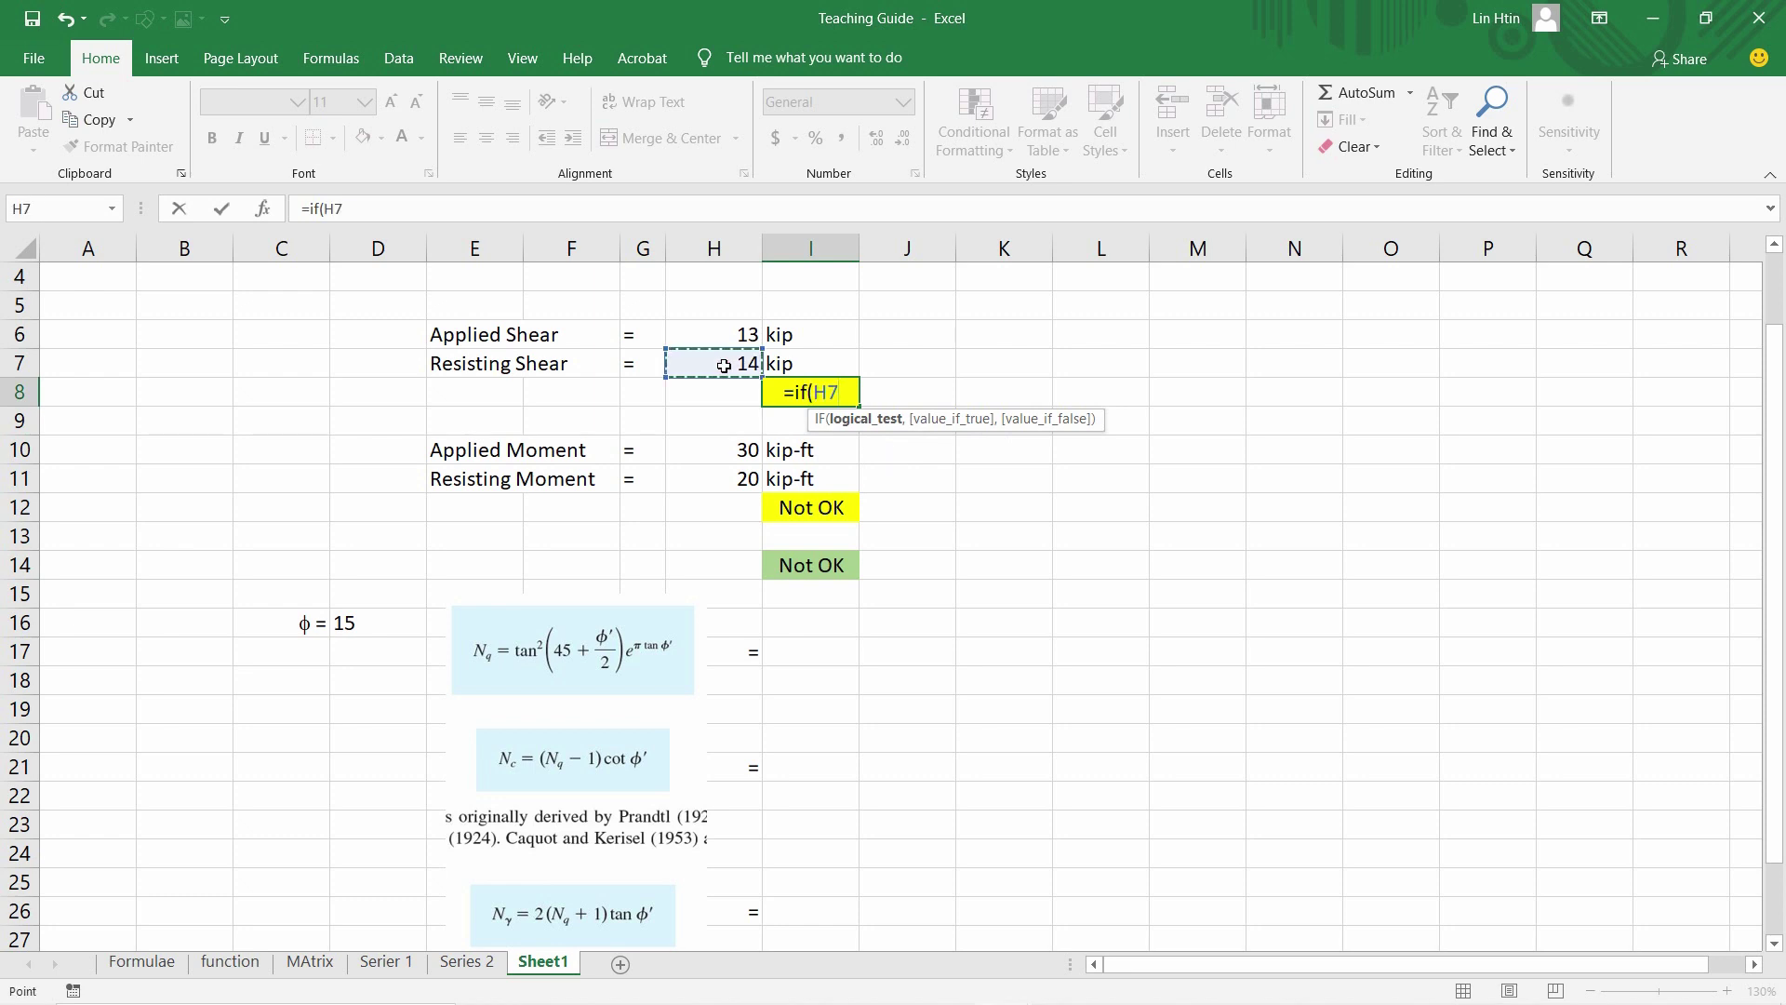
{"action": "type", "text": ">"}
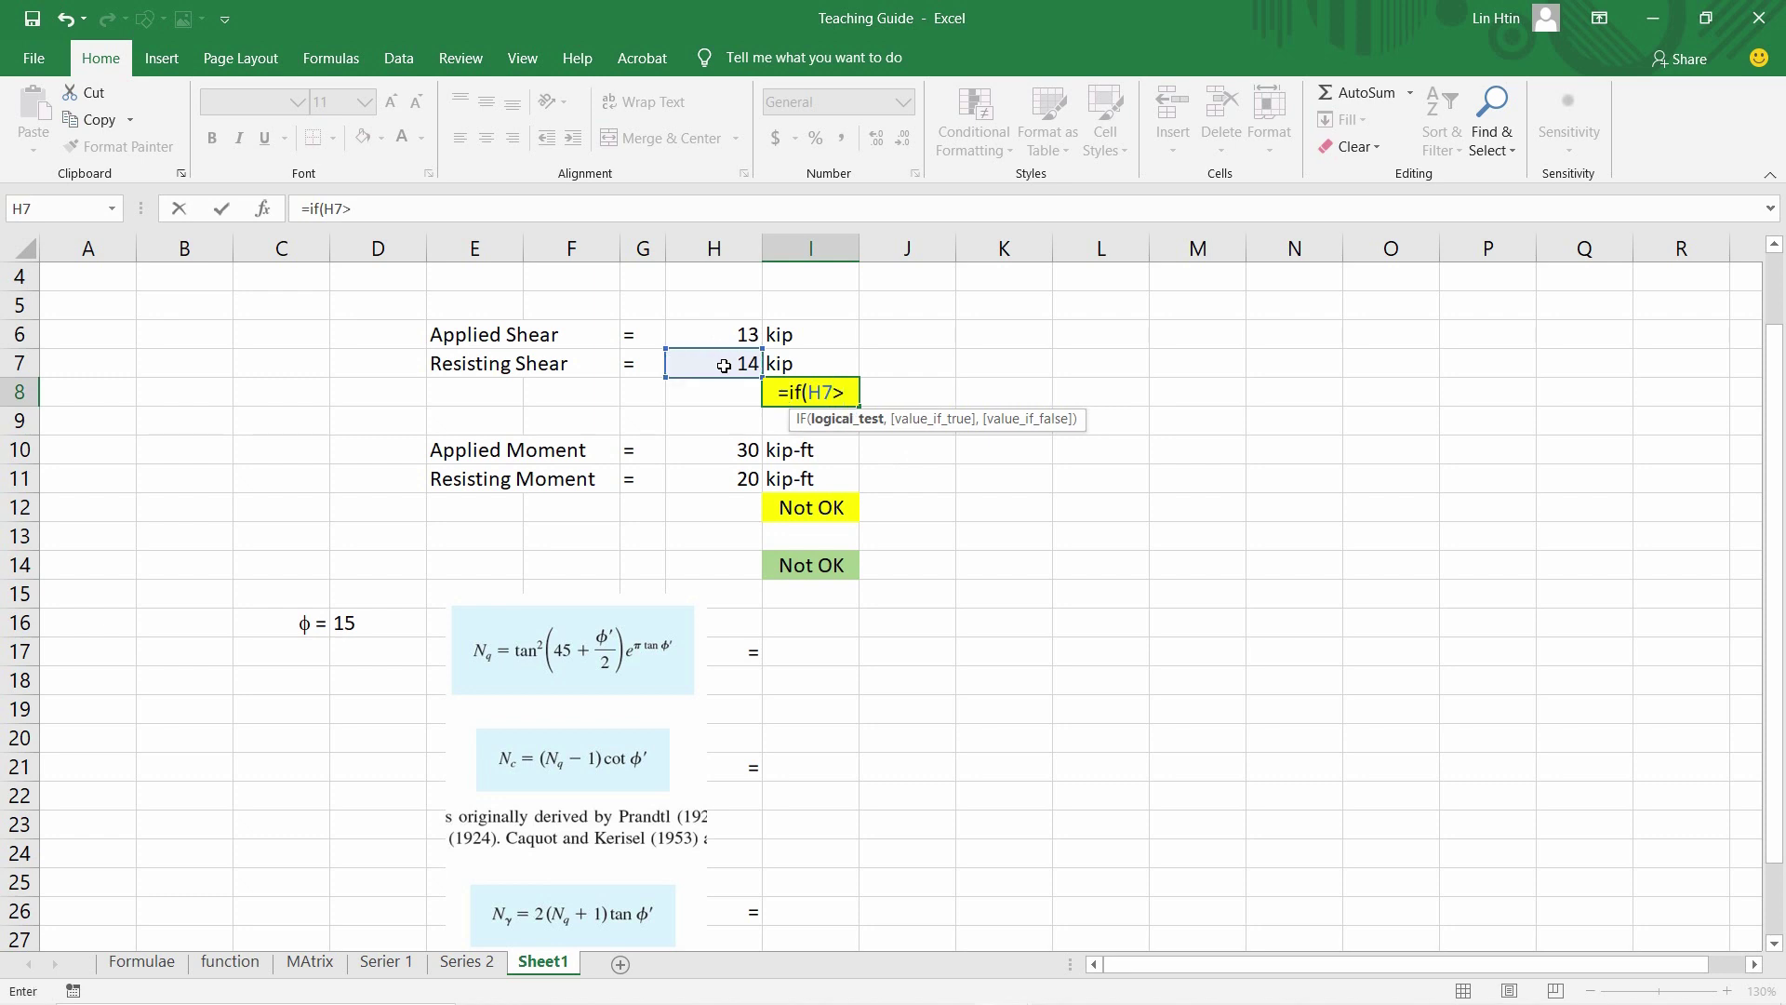
{"action": "left_click", "coordinate": [725, 338]}
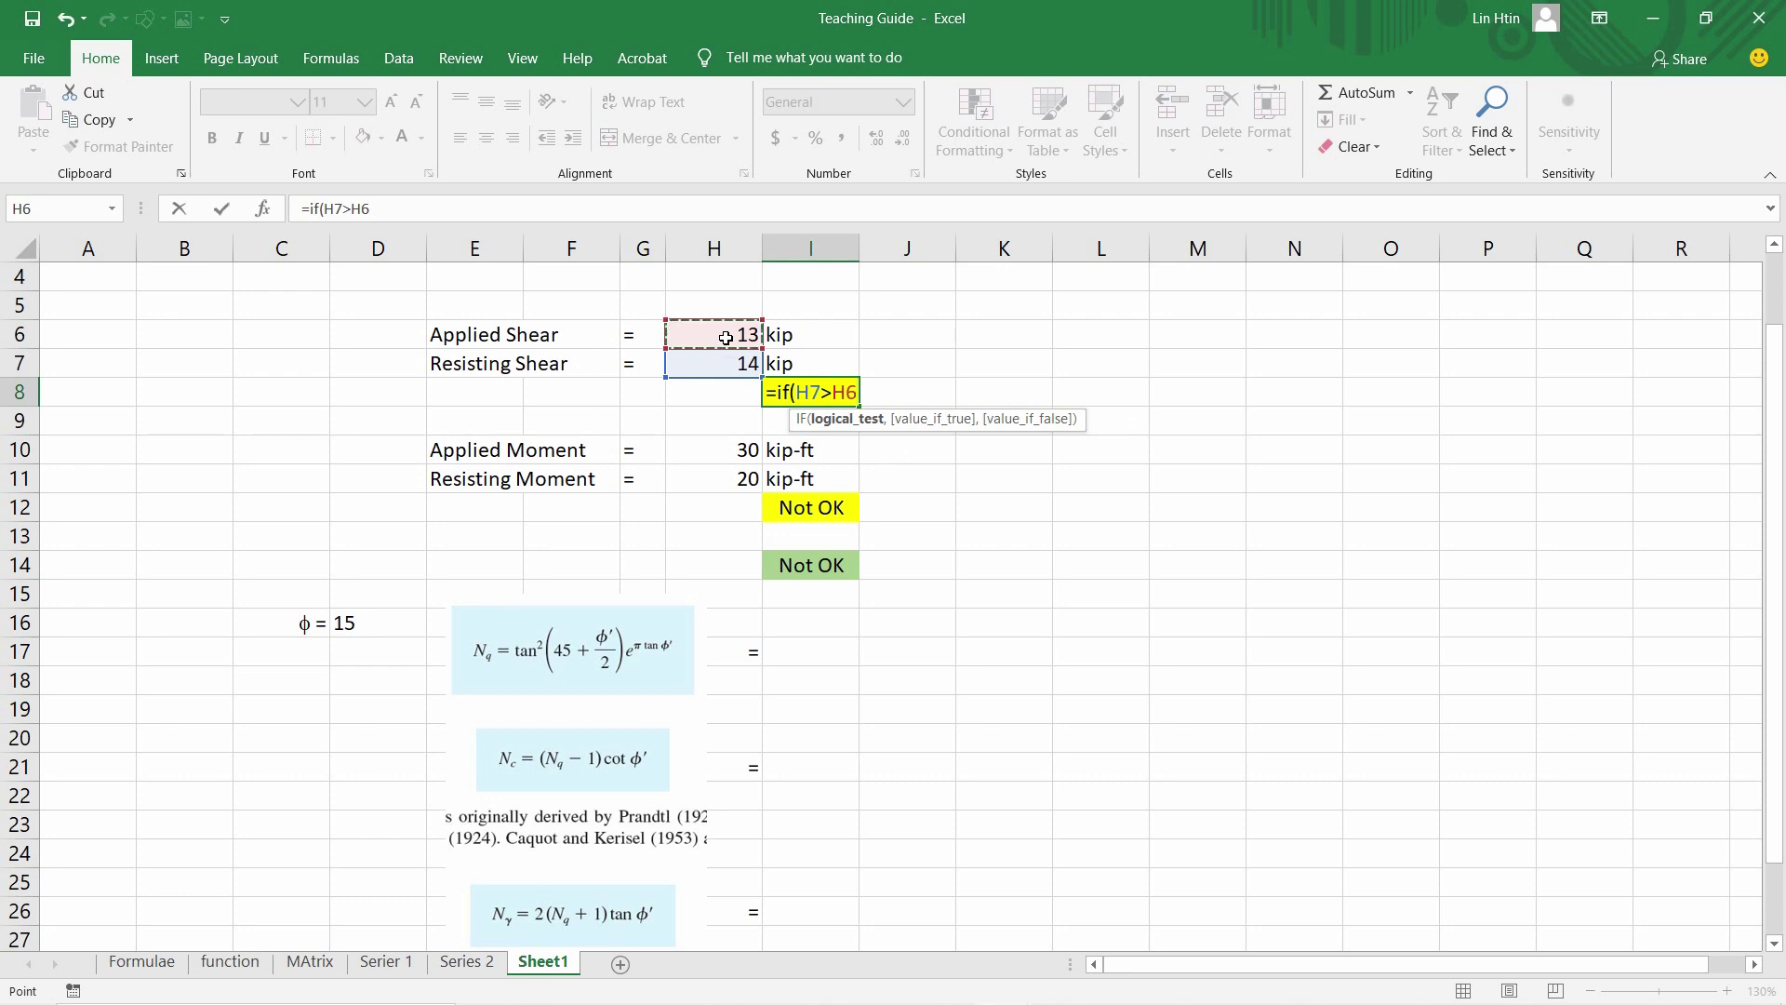
Complete the IF formula in I8 to return "OK" when true and "Not OK" when false
{"action": "type", "text": ","}
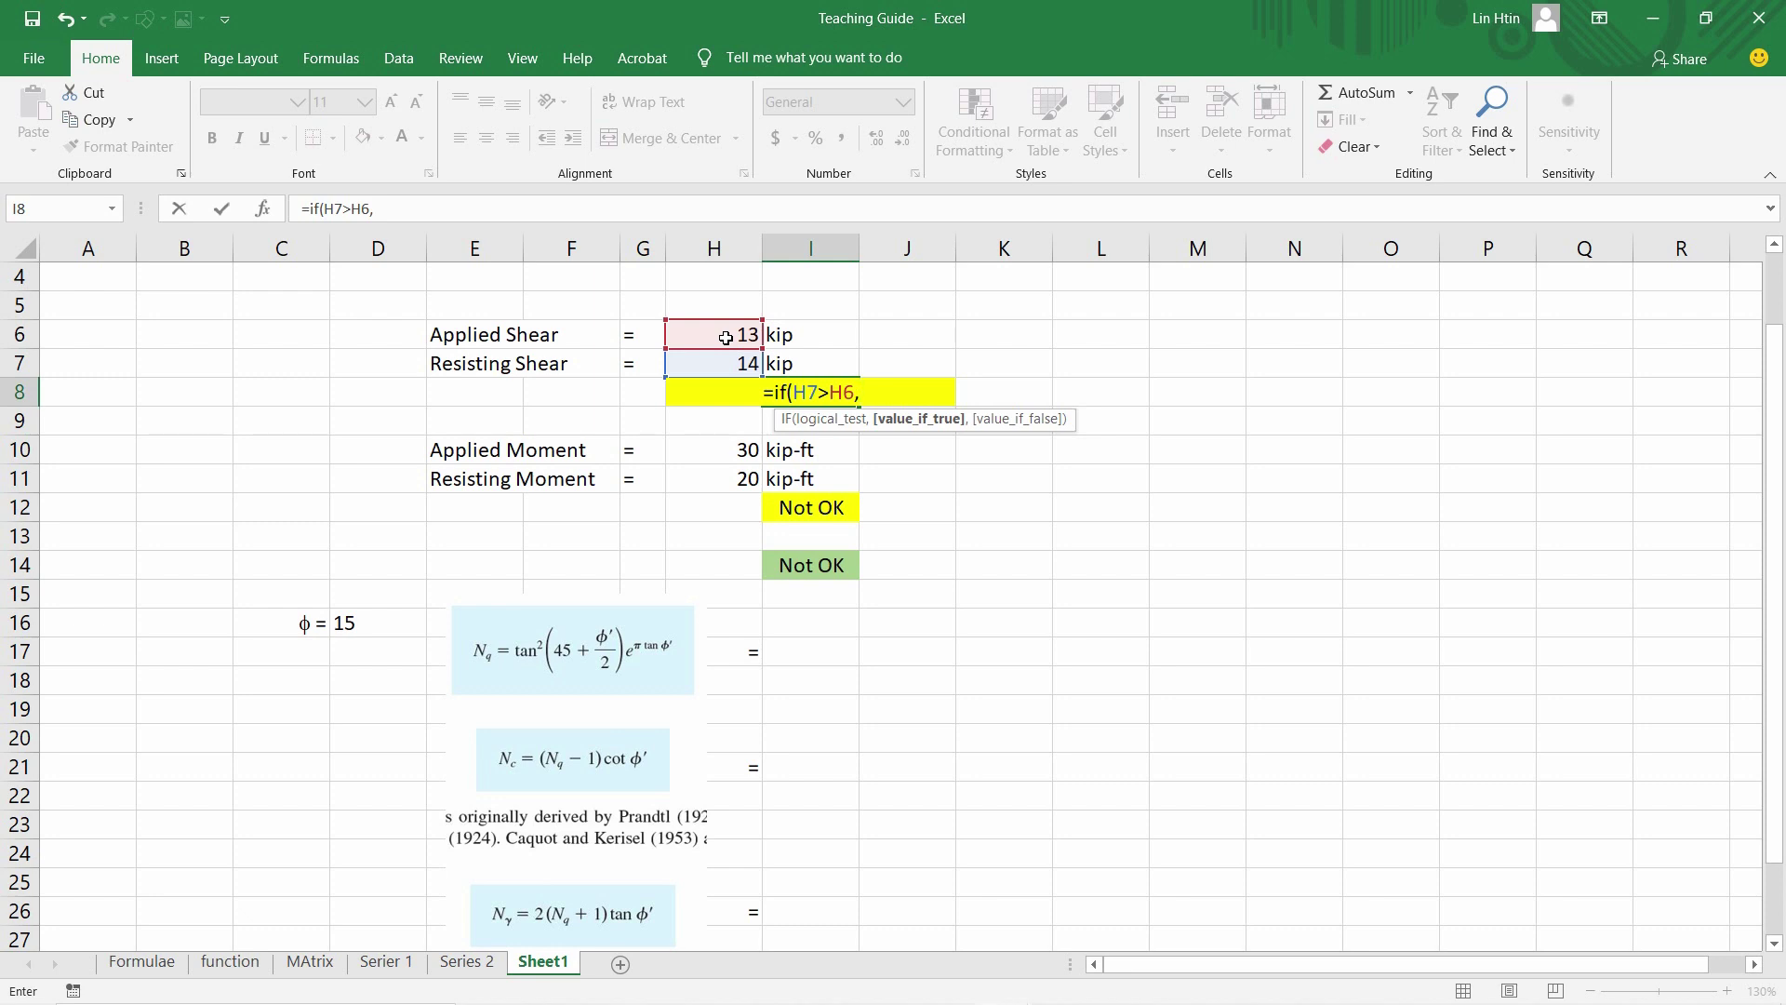
{"action": "type", "text": "\""}
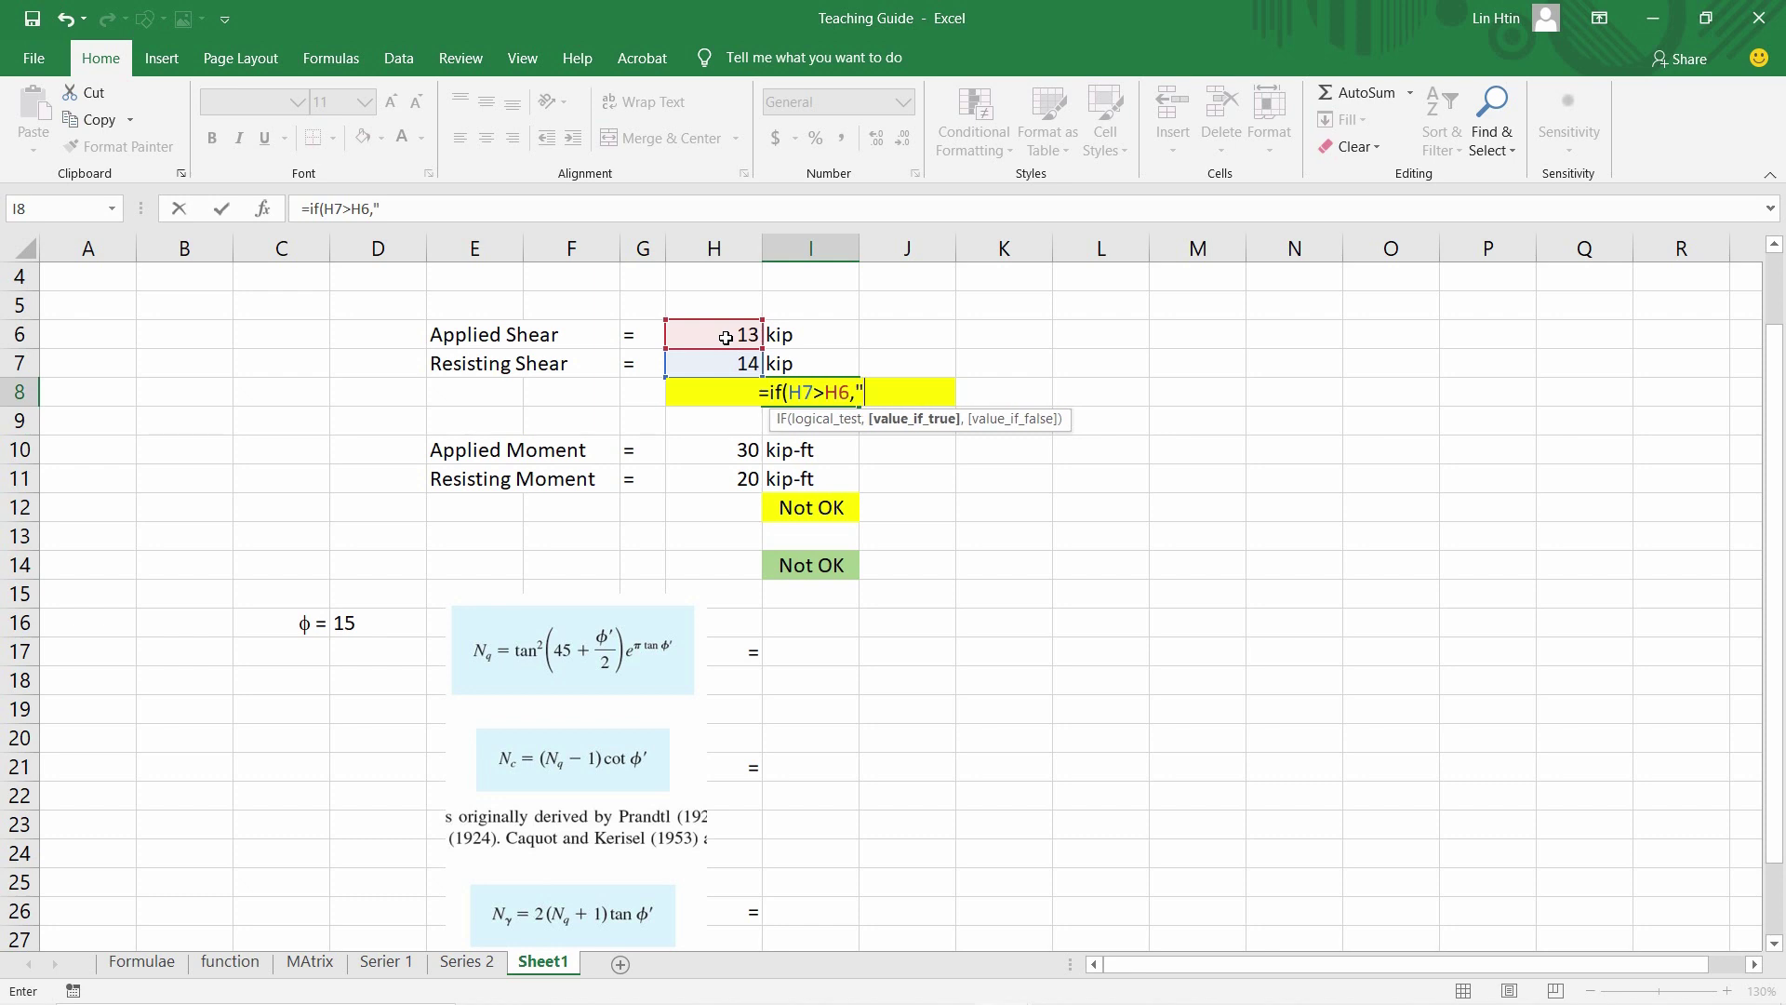
{"action": "type", "text": "OK\""}
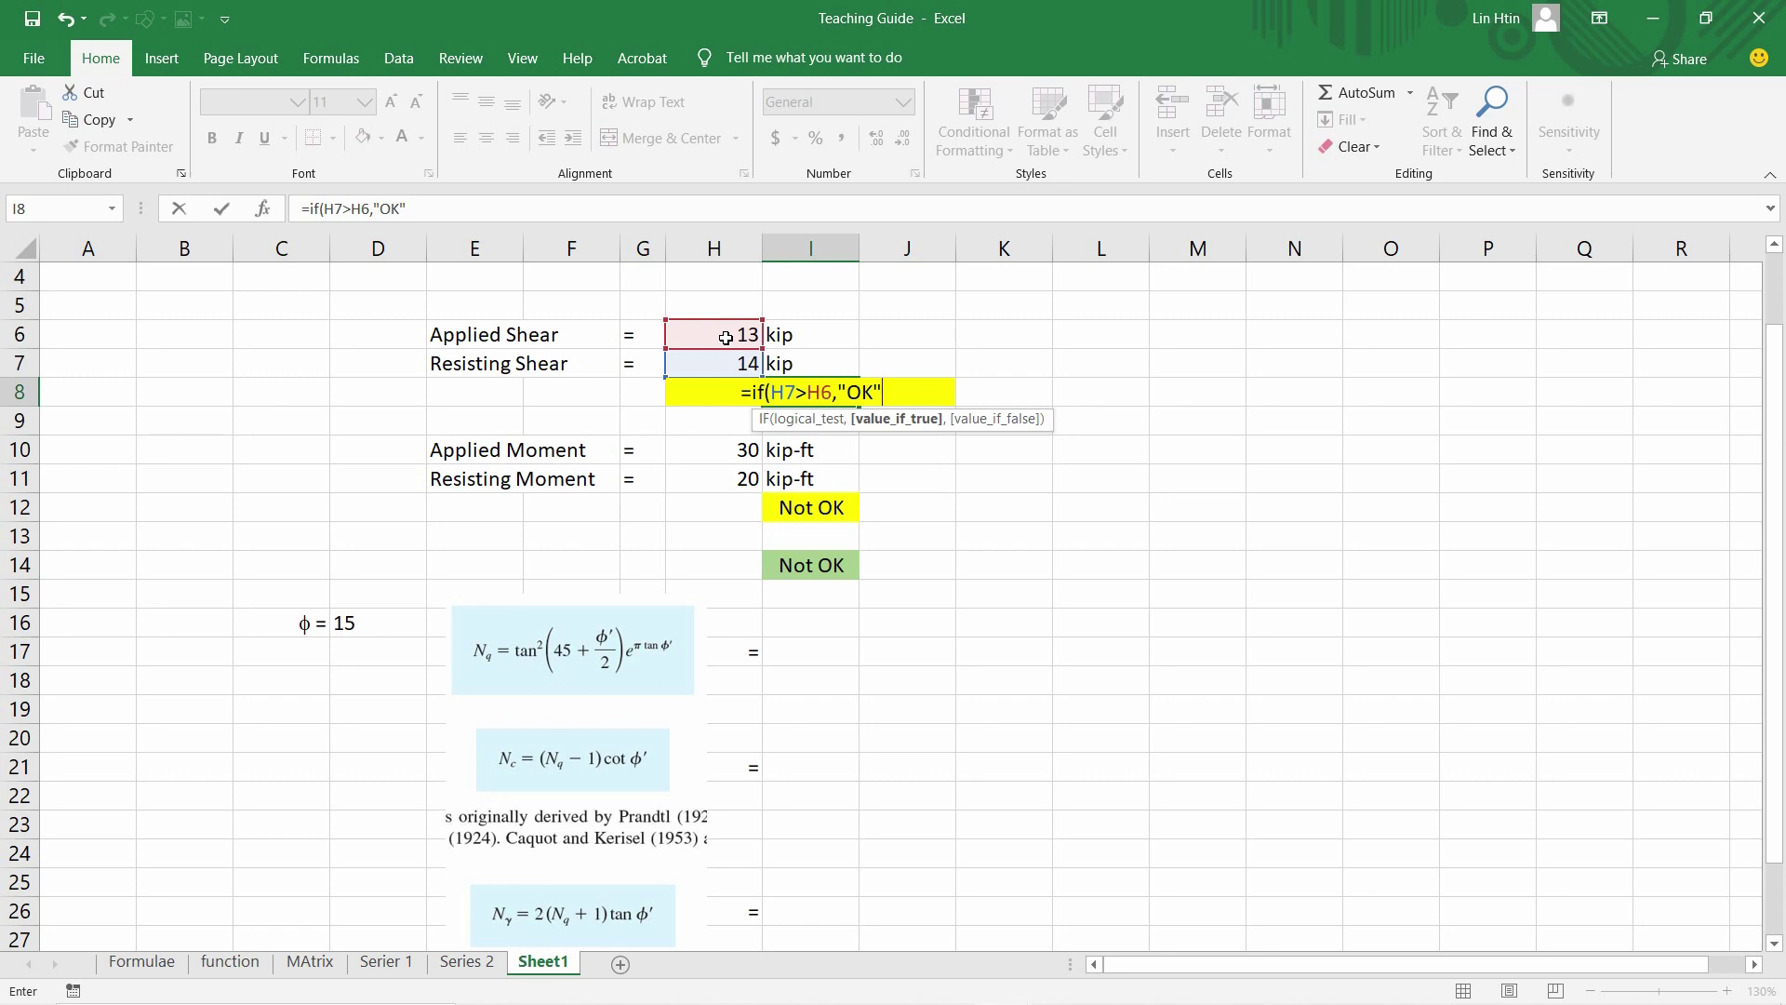
{"action": "type", "text": ","}
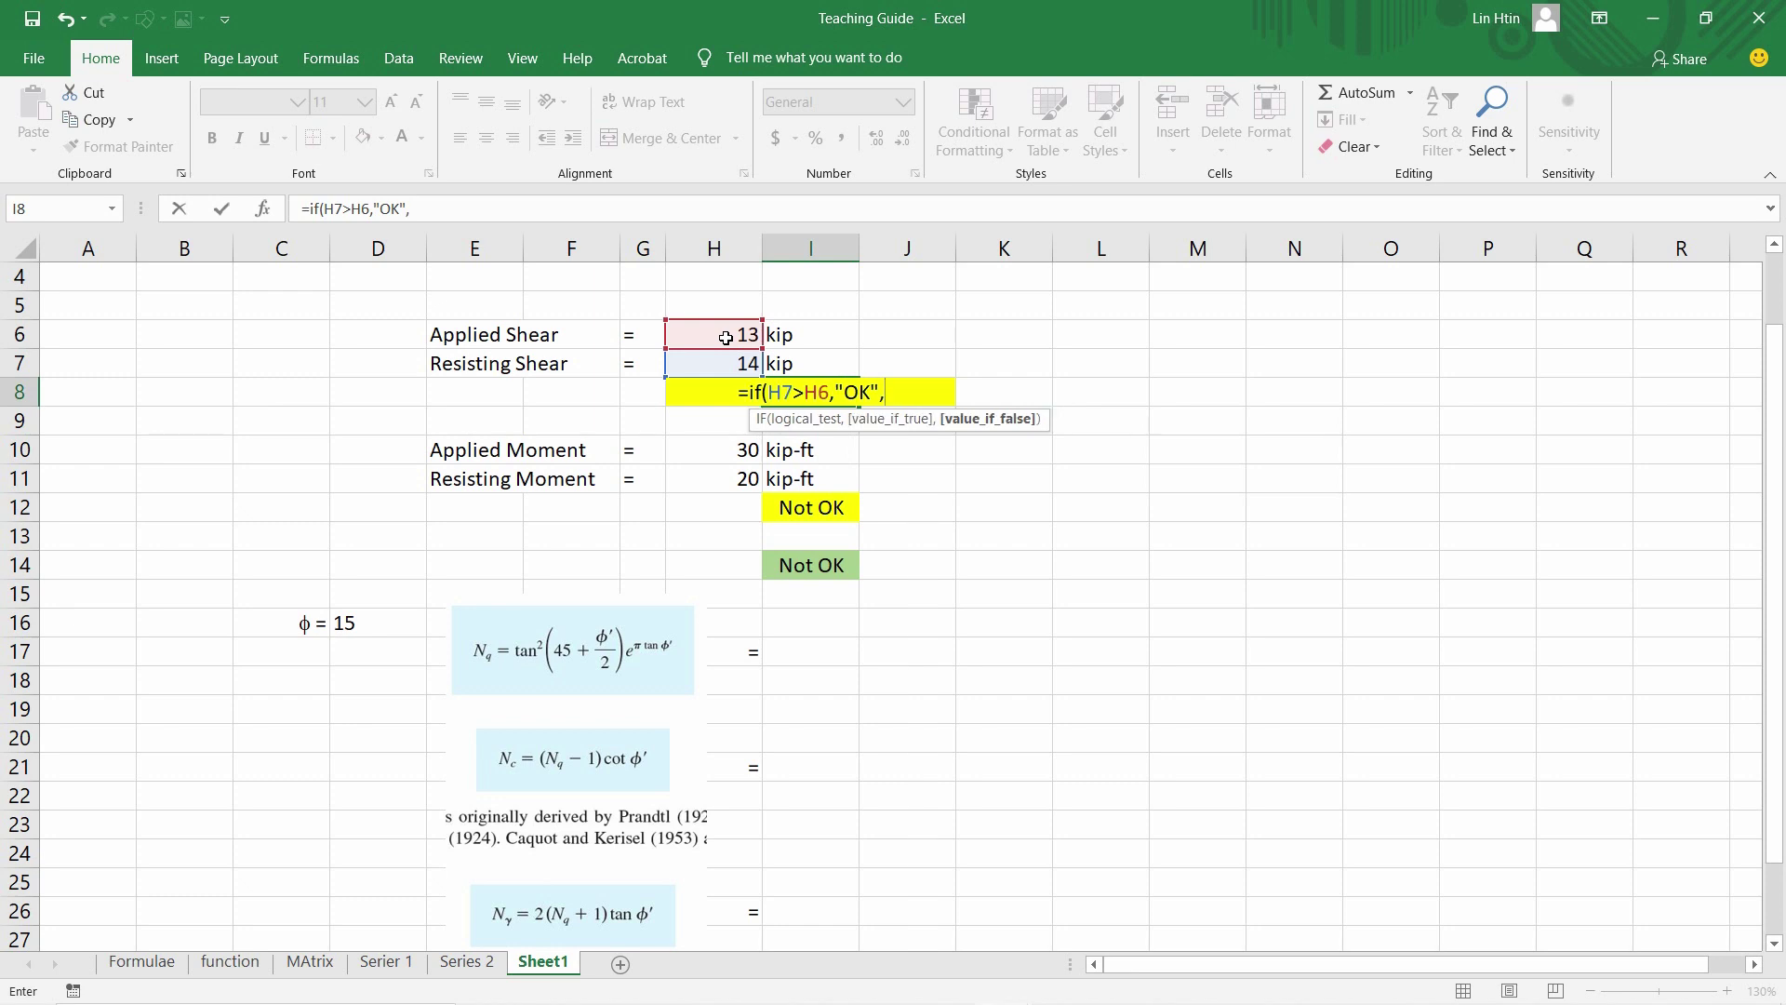
{"action": "type", "text": "\""}
{"action": "type", "text": "N"}
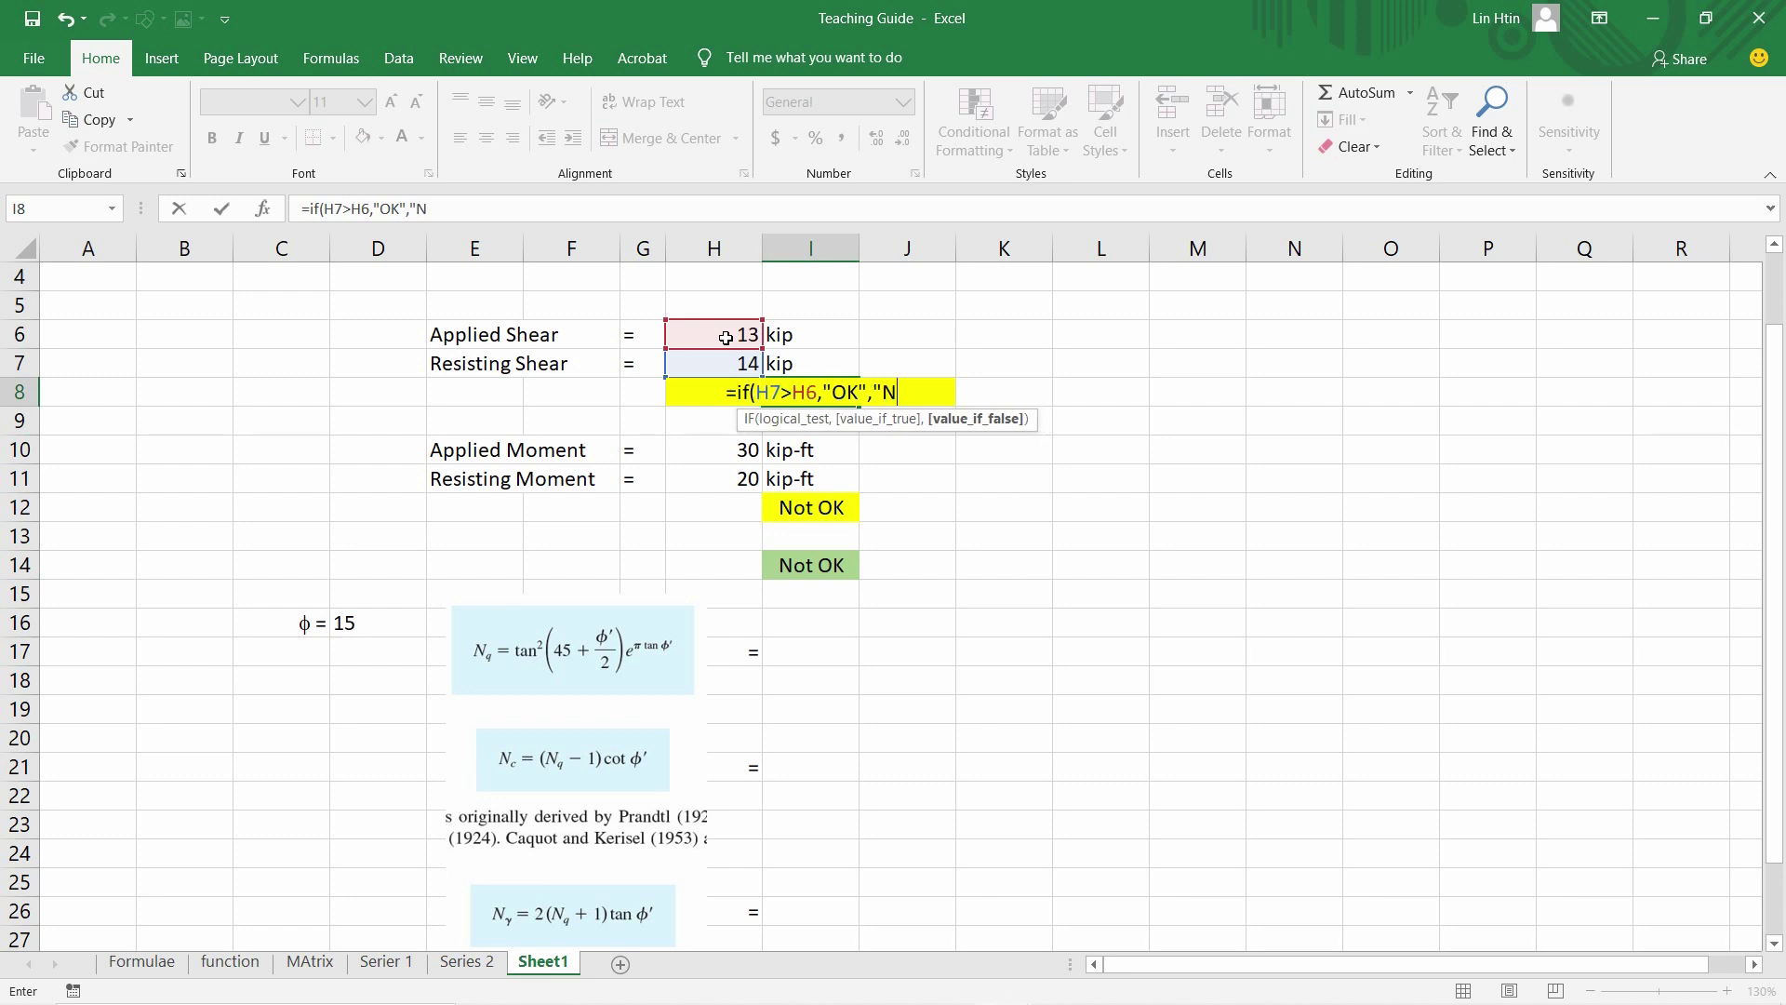
{"action": "type", "text": "ot OK"}
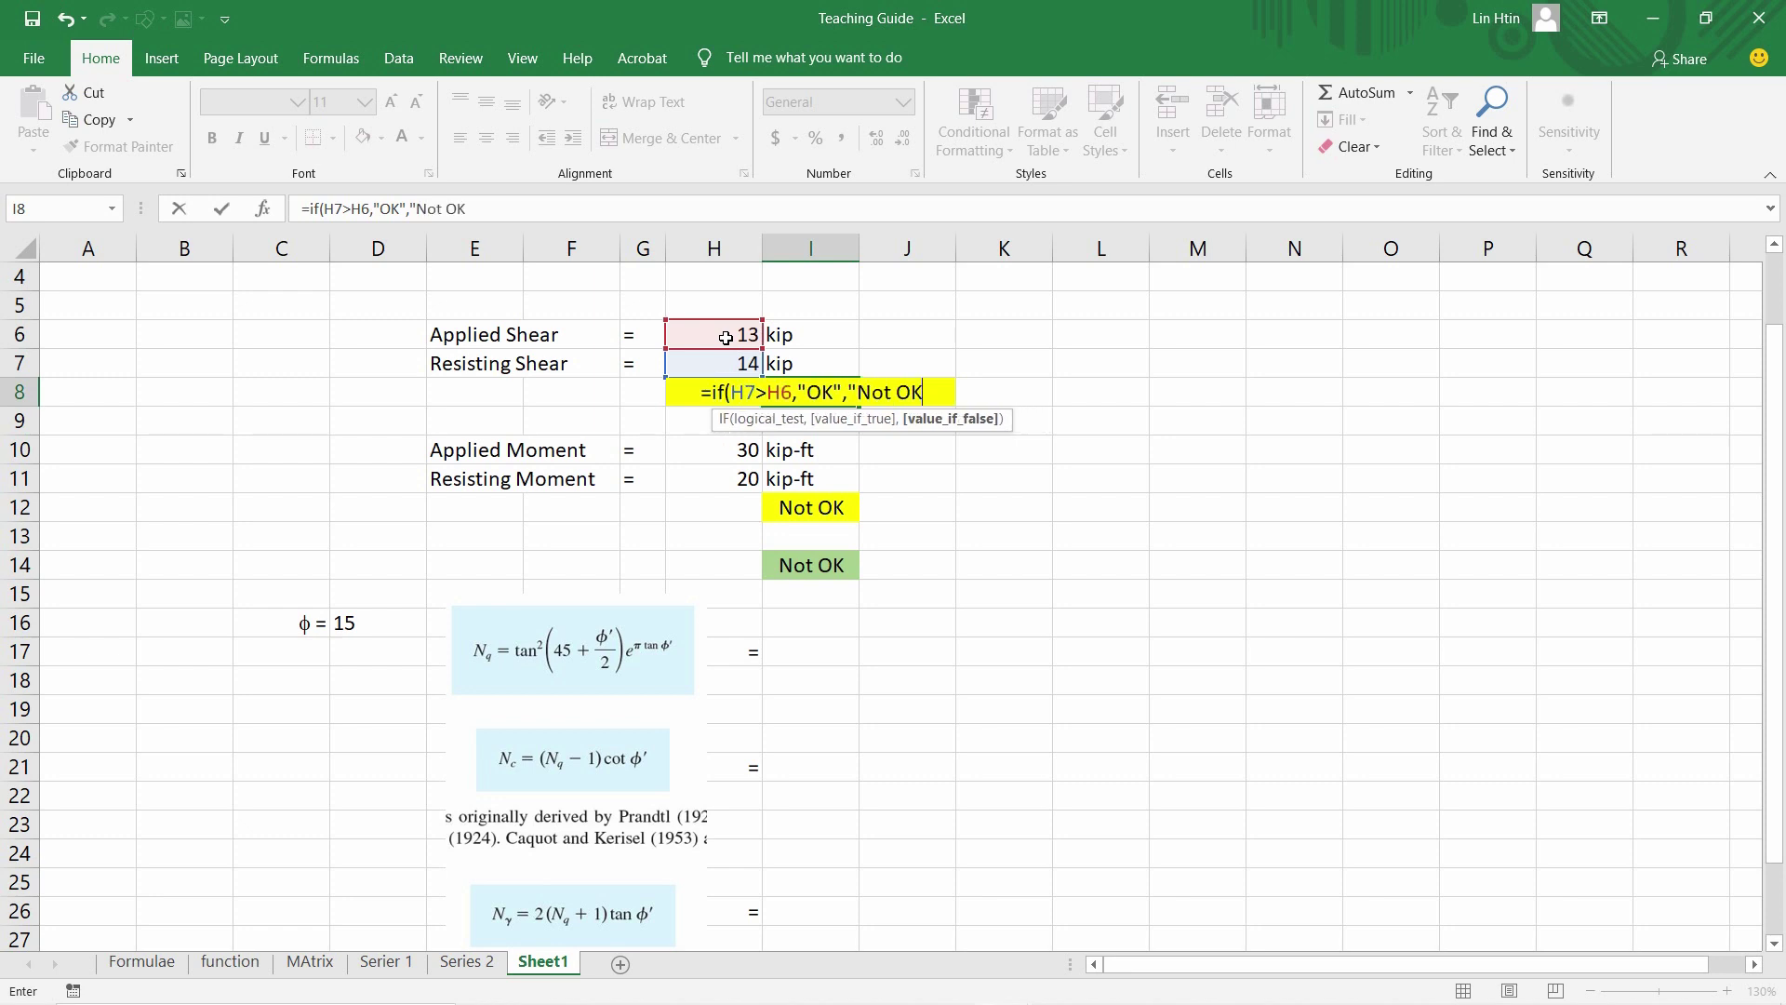
{"action": "type", "text": "\""}
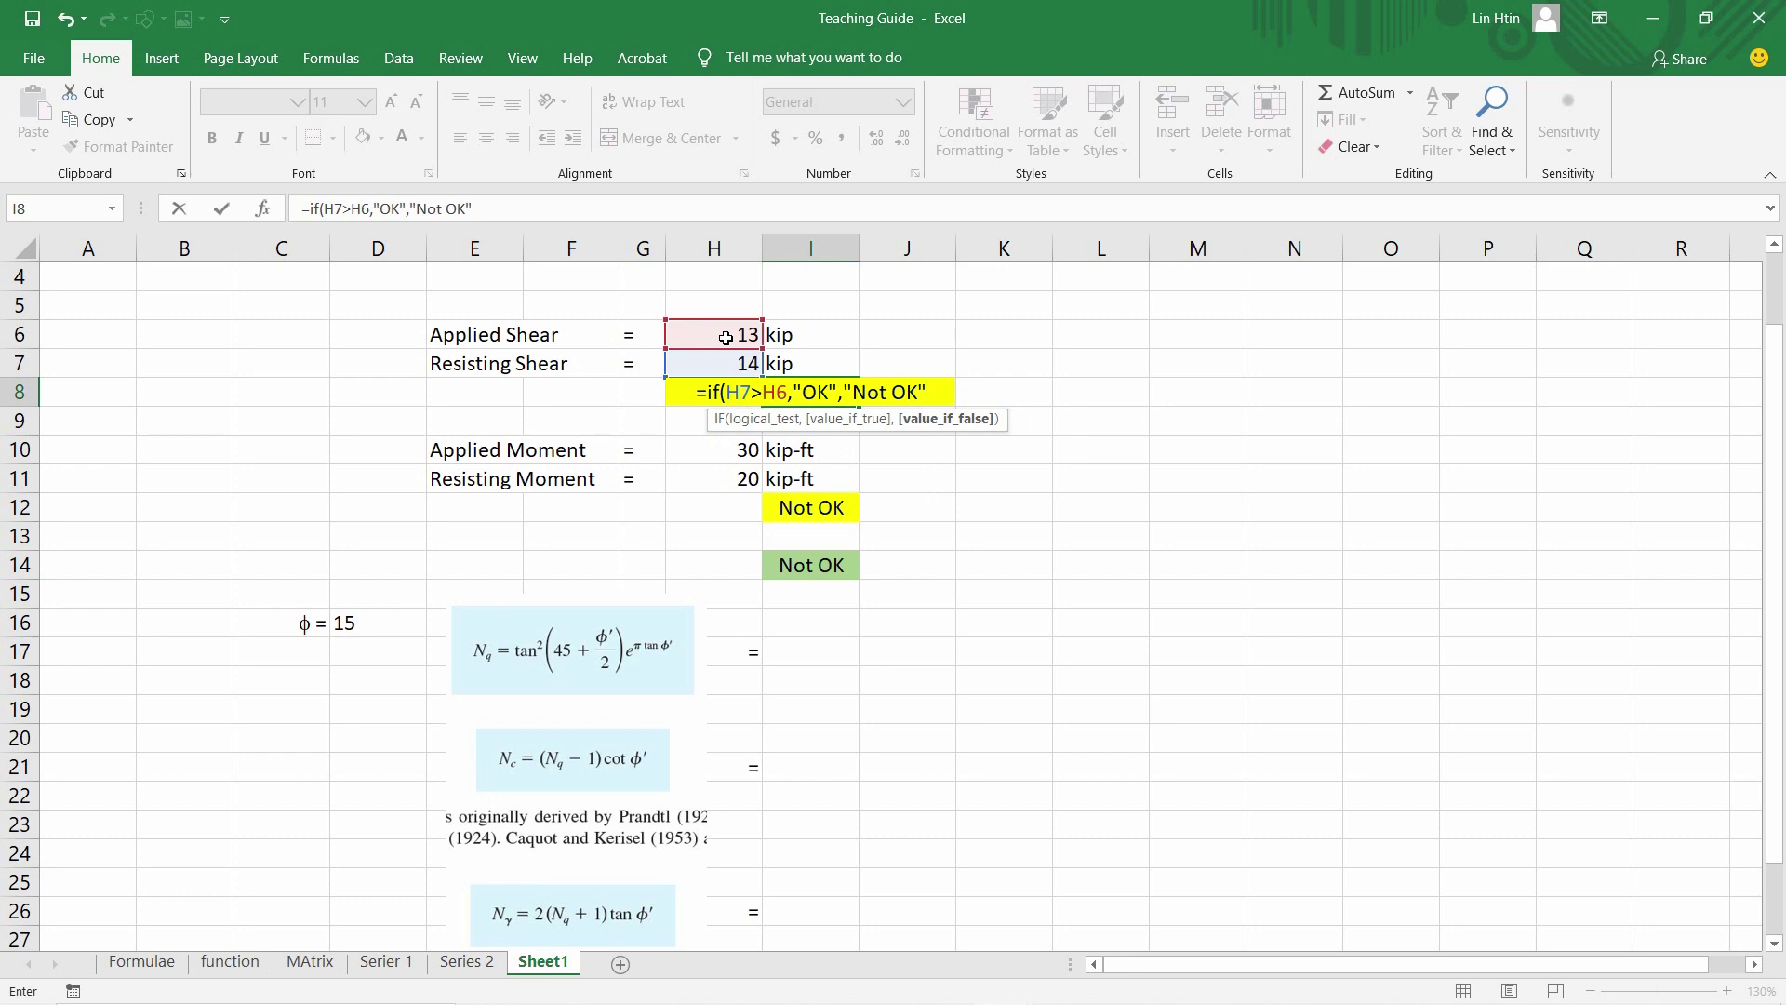
{"action": "type", "text": ")"}
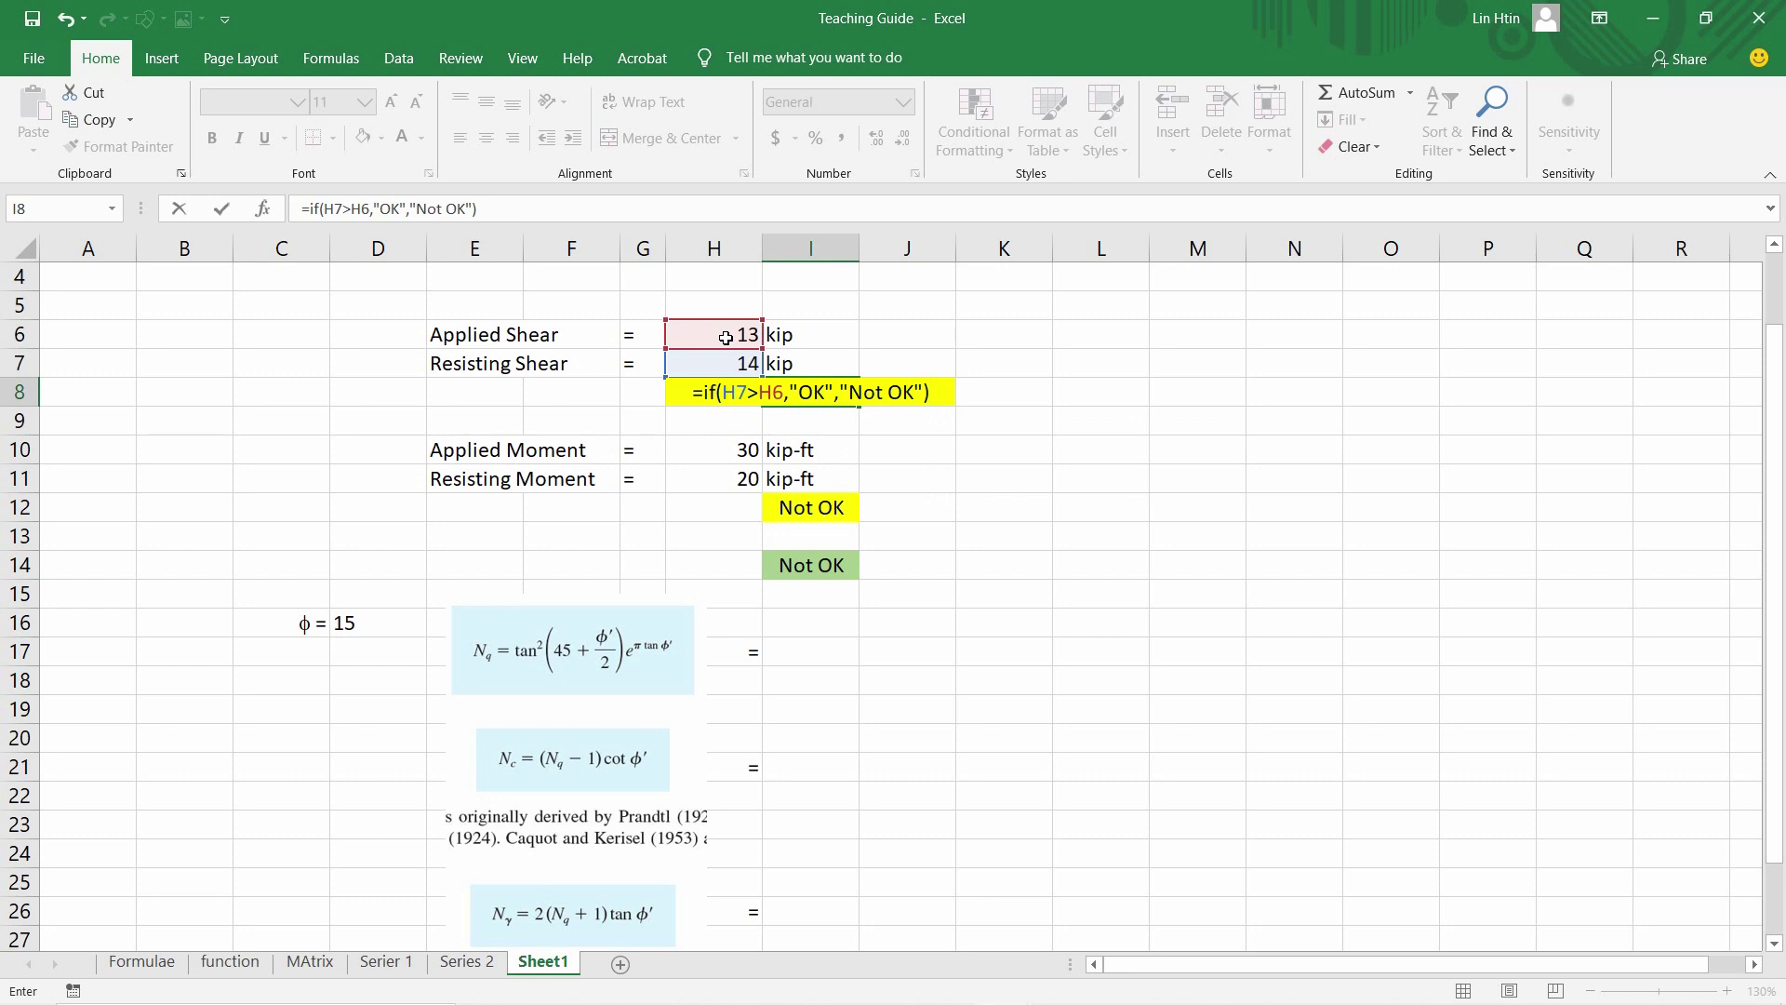
{"action": "key", "text": "Return"}
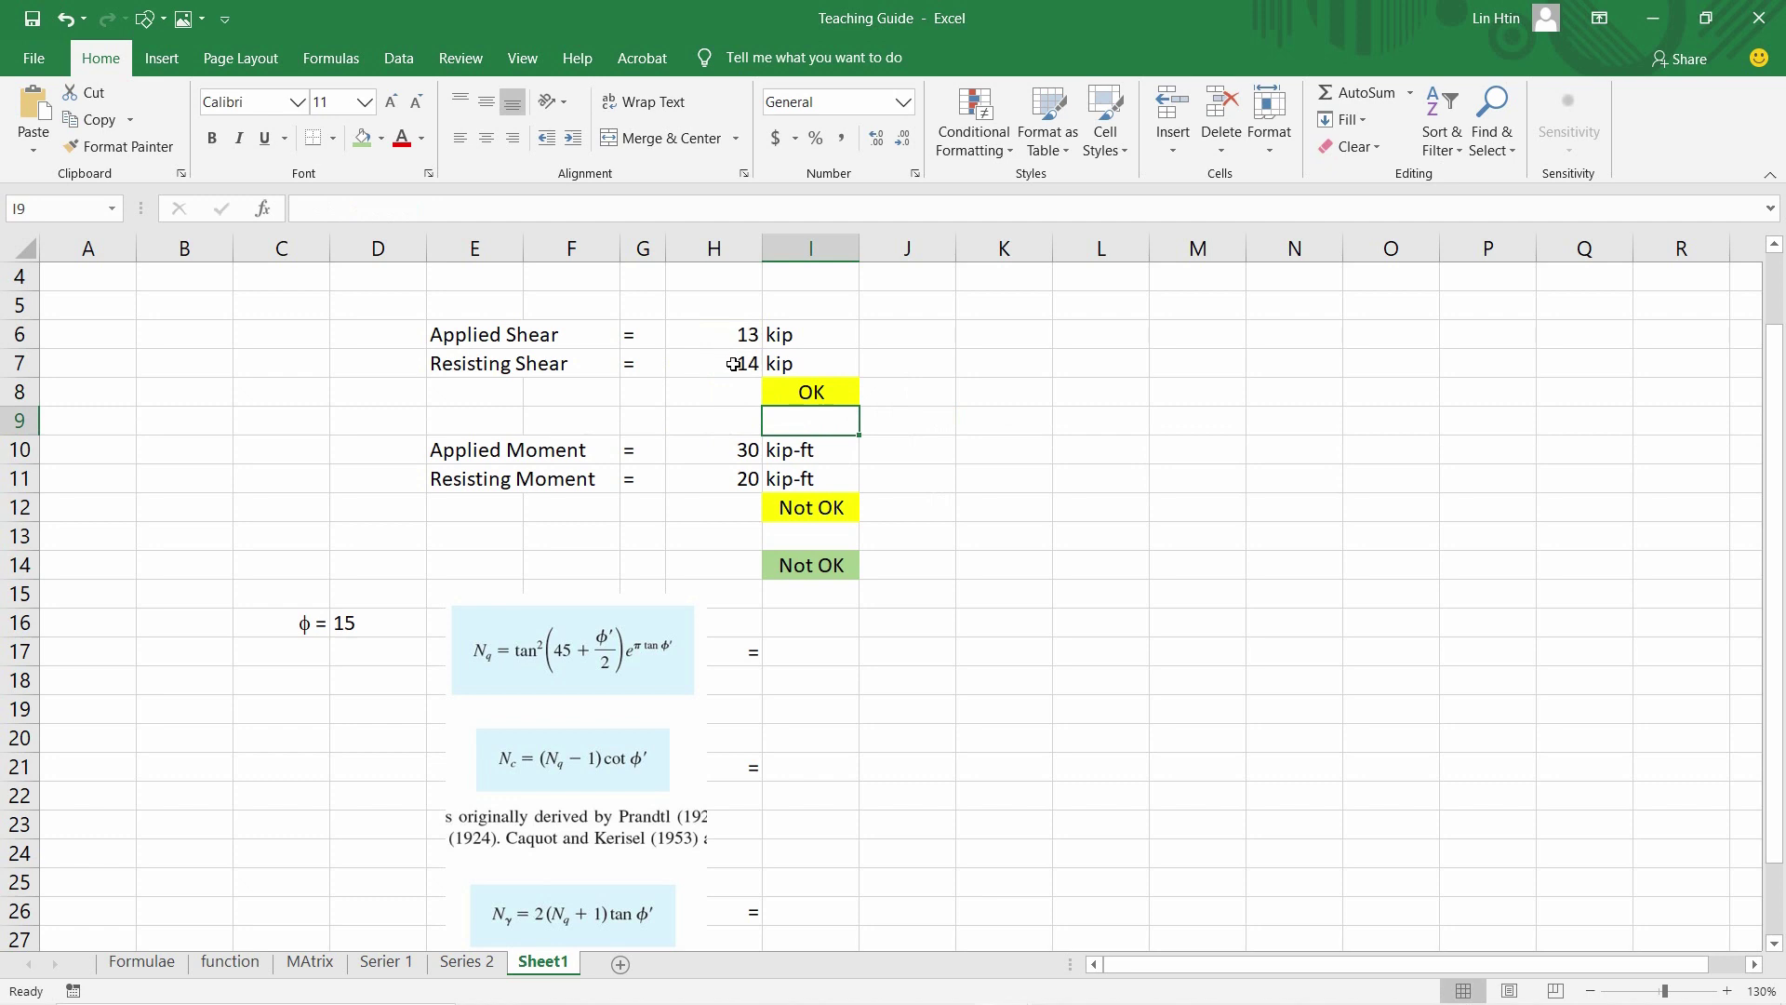
Set the Resisting Shear value in H7 to 11 kip and check the result in I8
{"action": "left_click", "coordinate": [734, 365]}
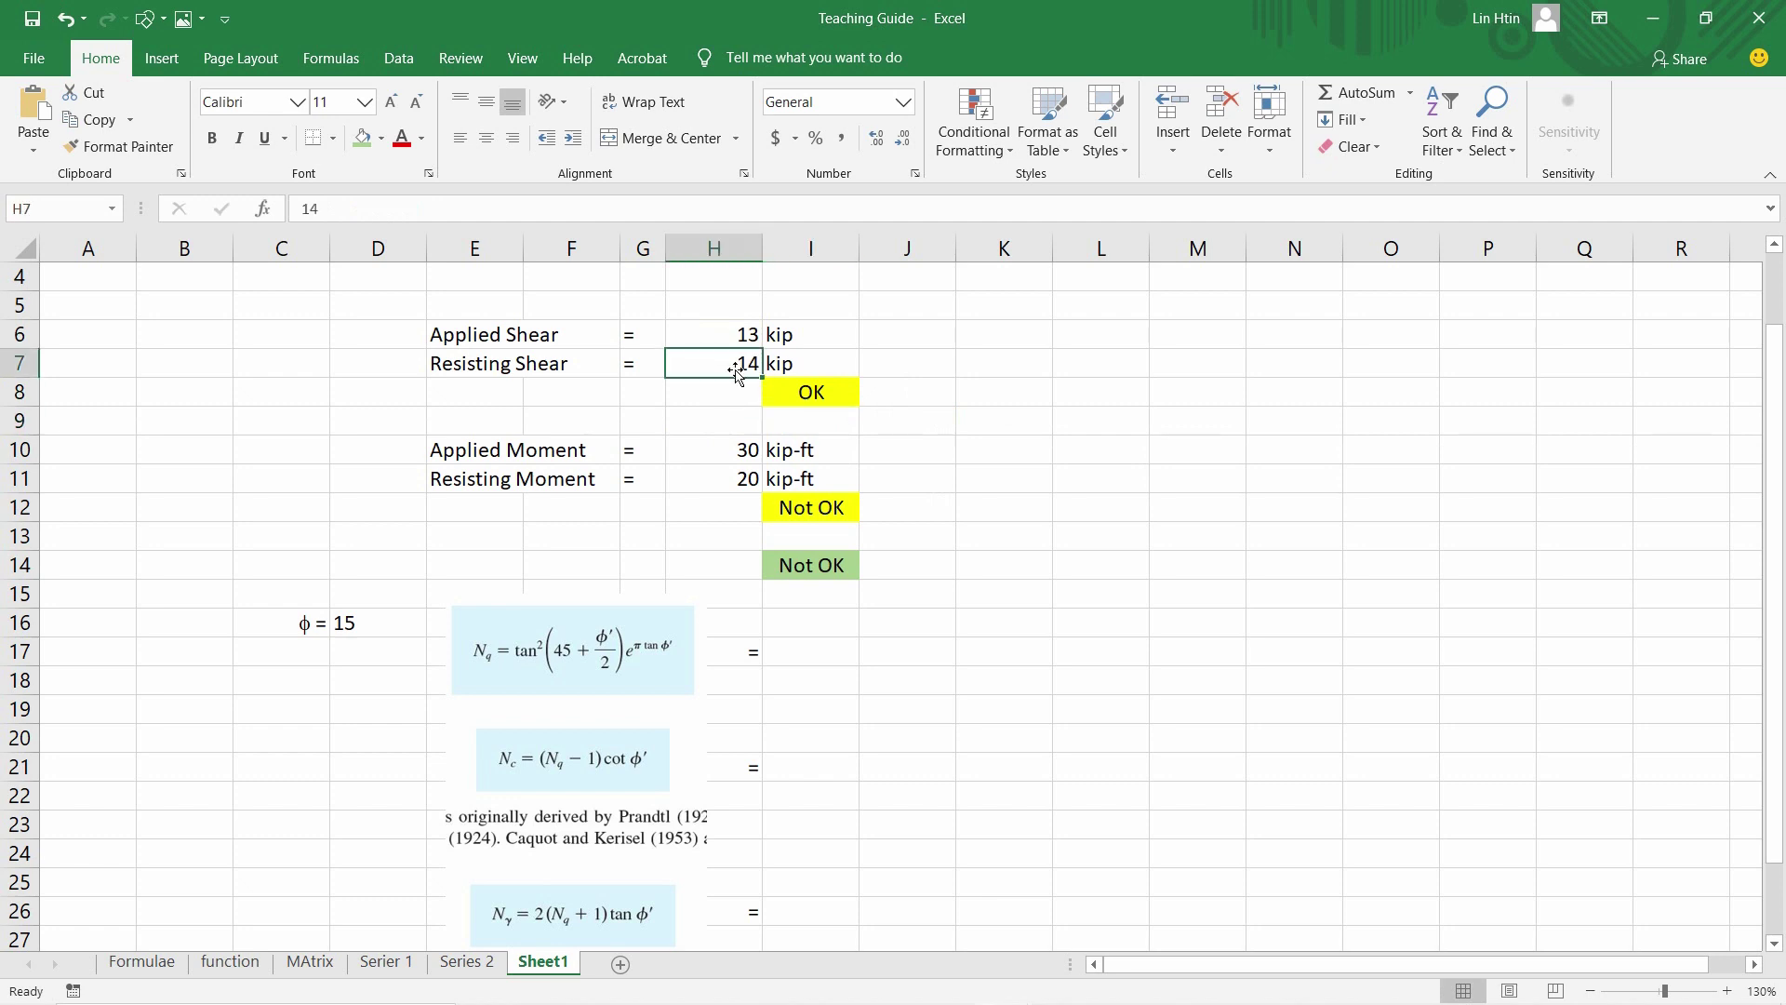
{"action": "type", "text": "11"}
{"action": "key", "text": "Return"}
{"action": "left_click", "coordinate": [822, 397]}
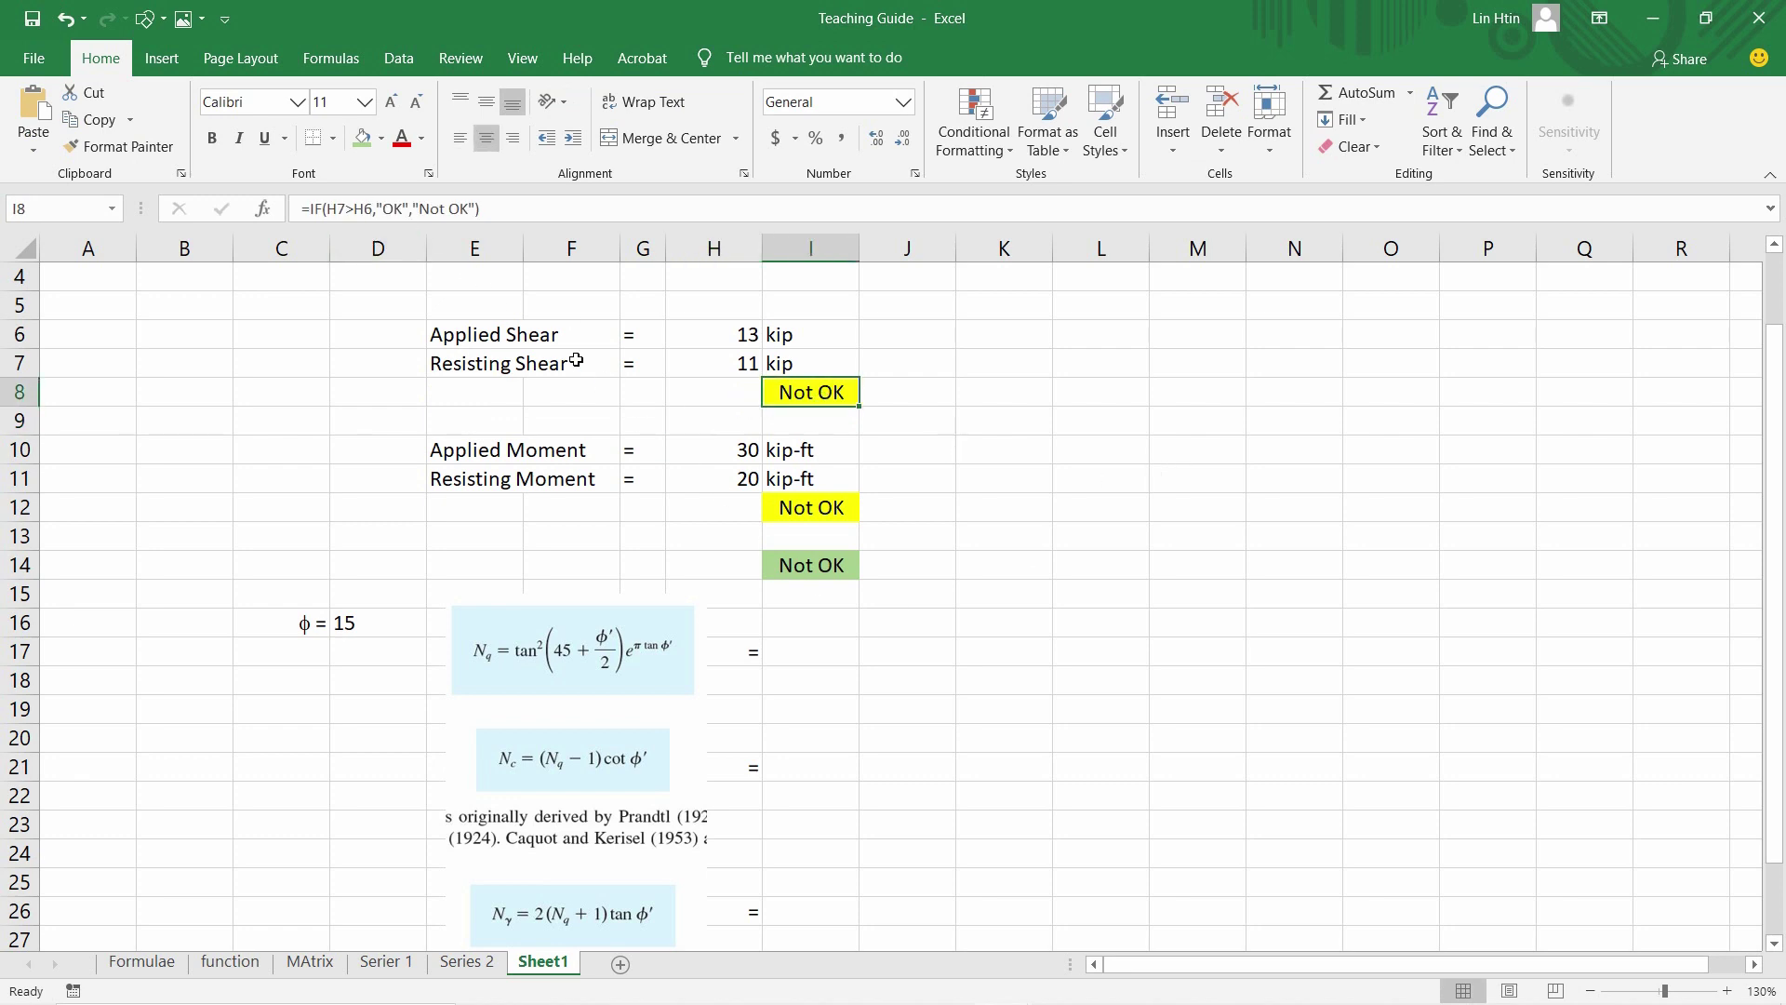
Replace the value-if-true "OK" in the I8 formula with the calculation H7+5
{"action": "double_click", "coordinate": [825, 394]}
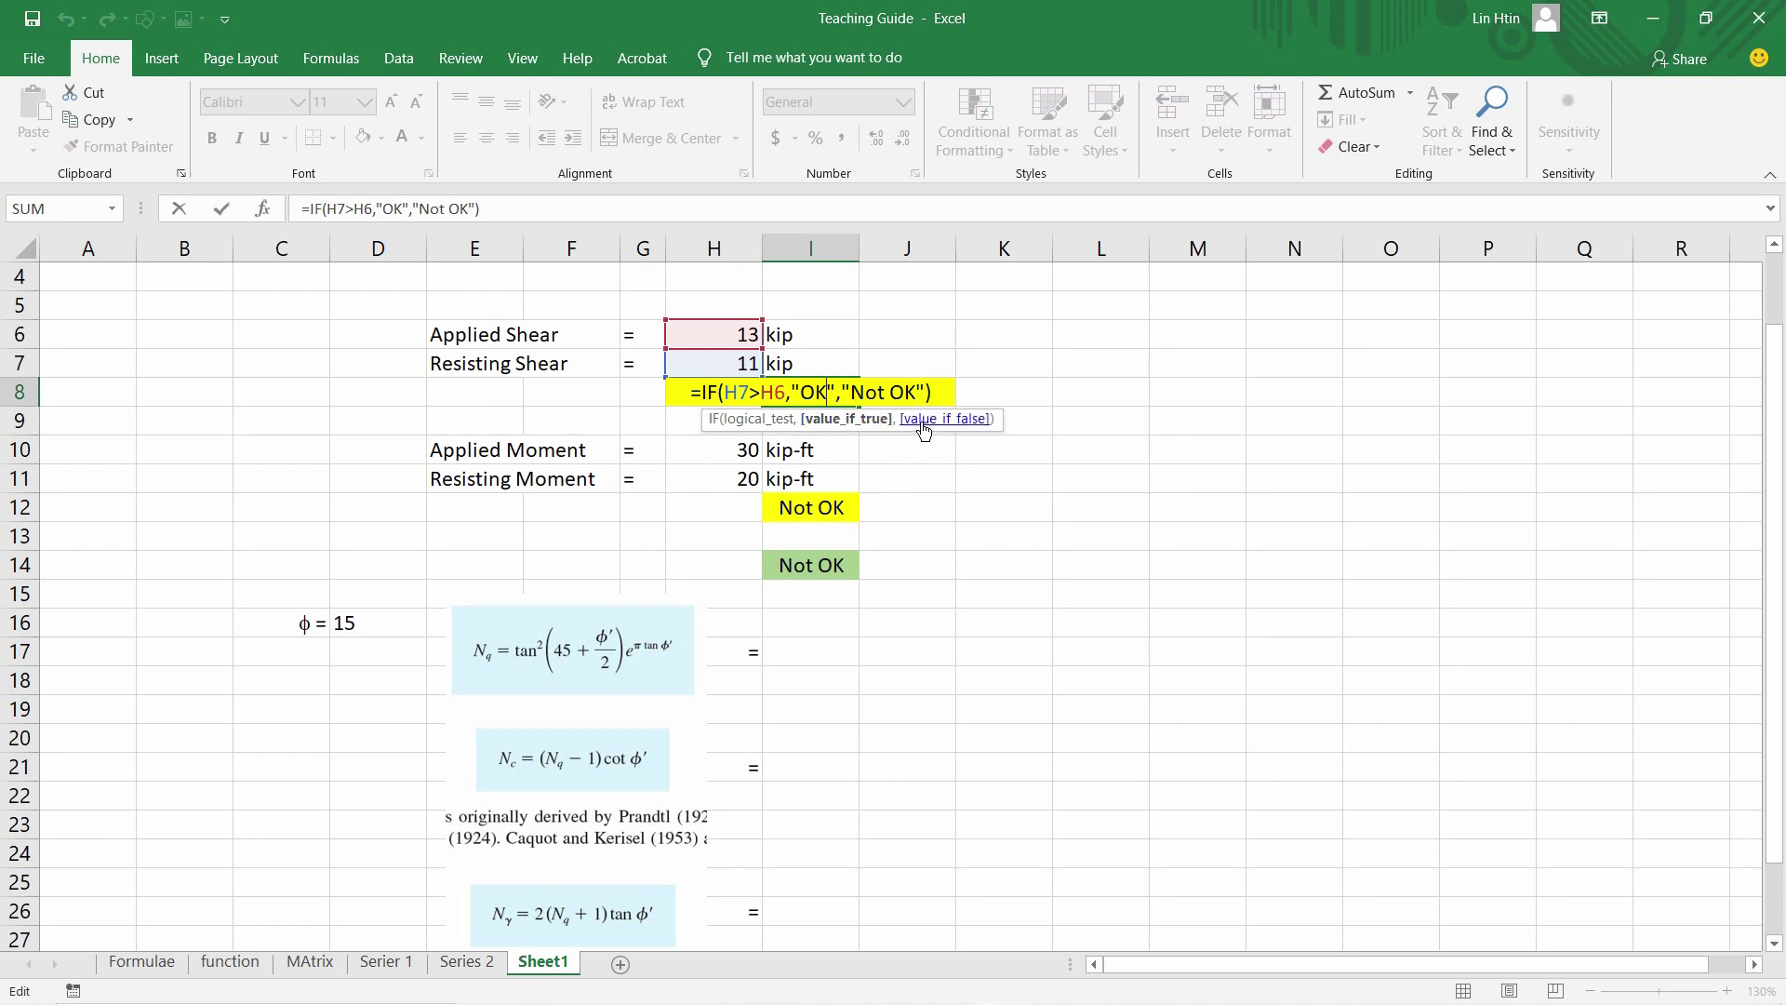
{"action": "left_click_drag", "start_coordinate": [793, 391], "coordinate": [835, 392]}
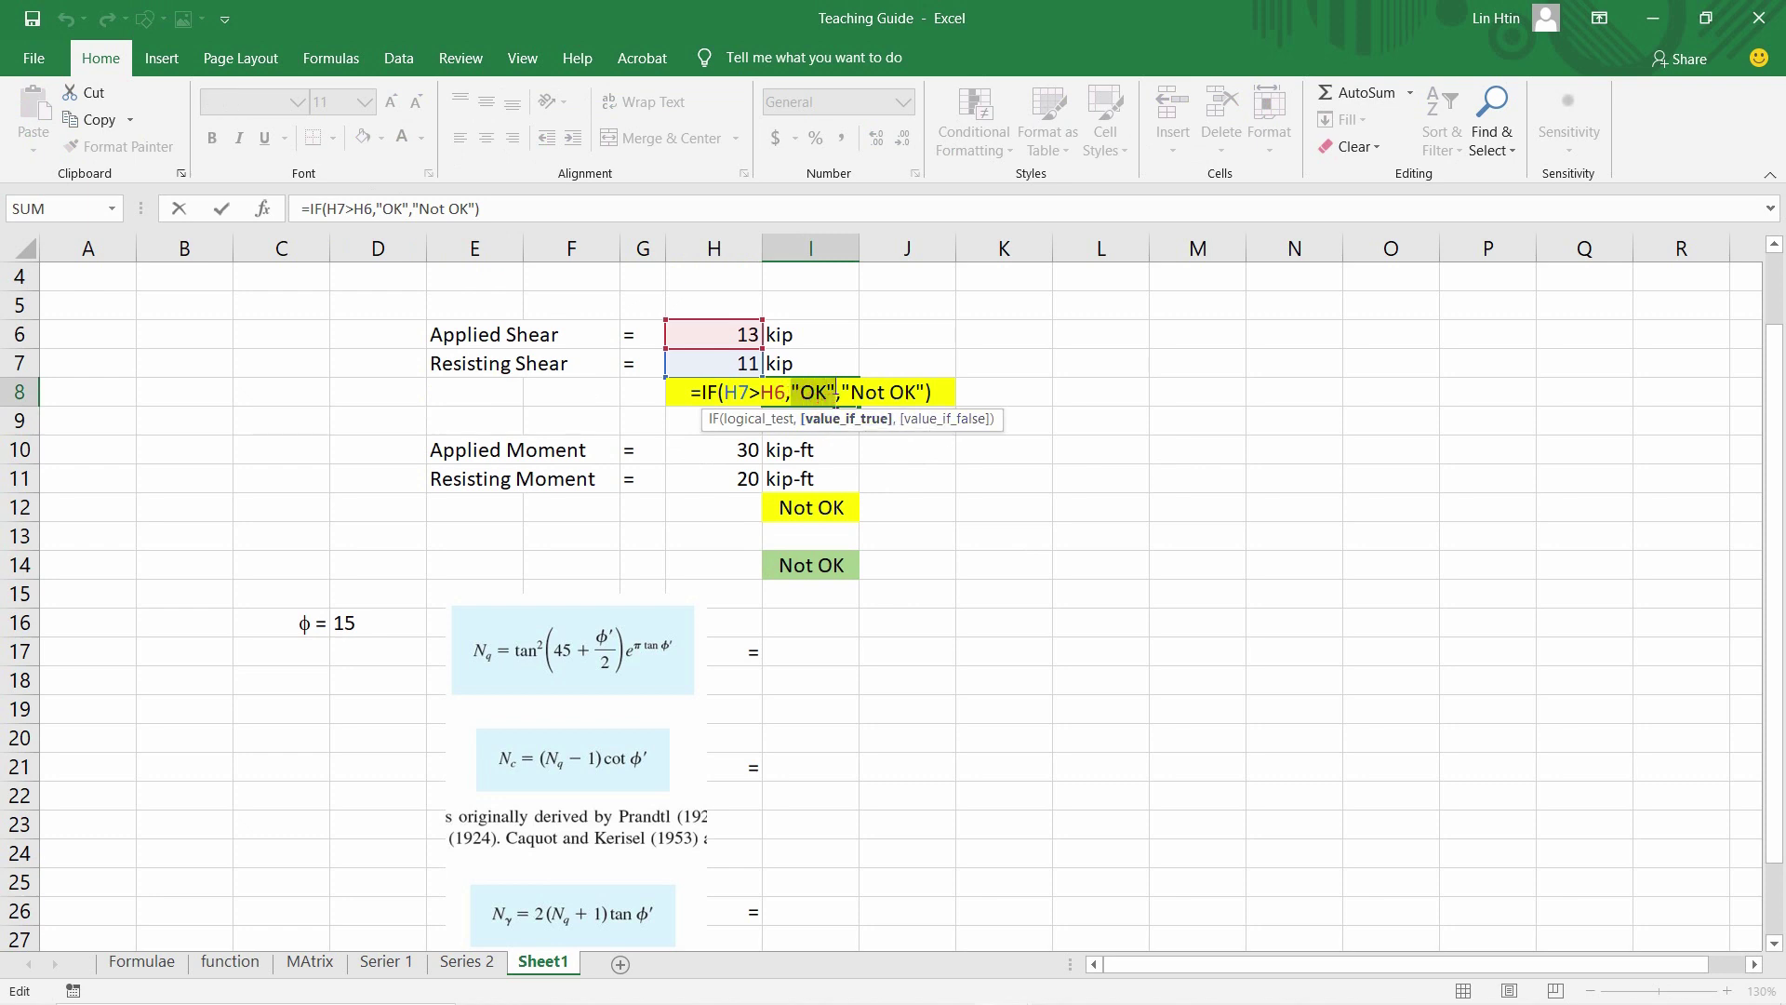
{"action": "key", "text": "BackSpace"}
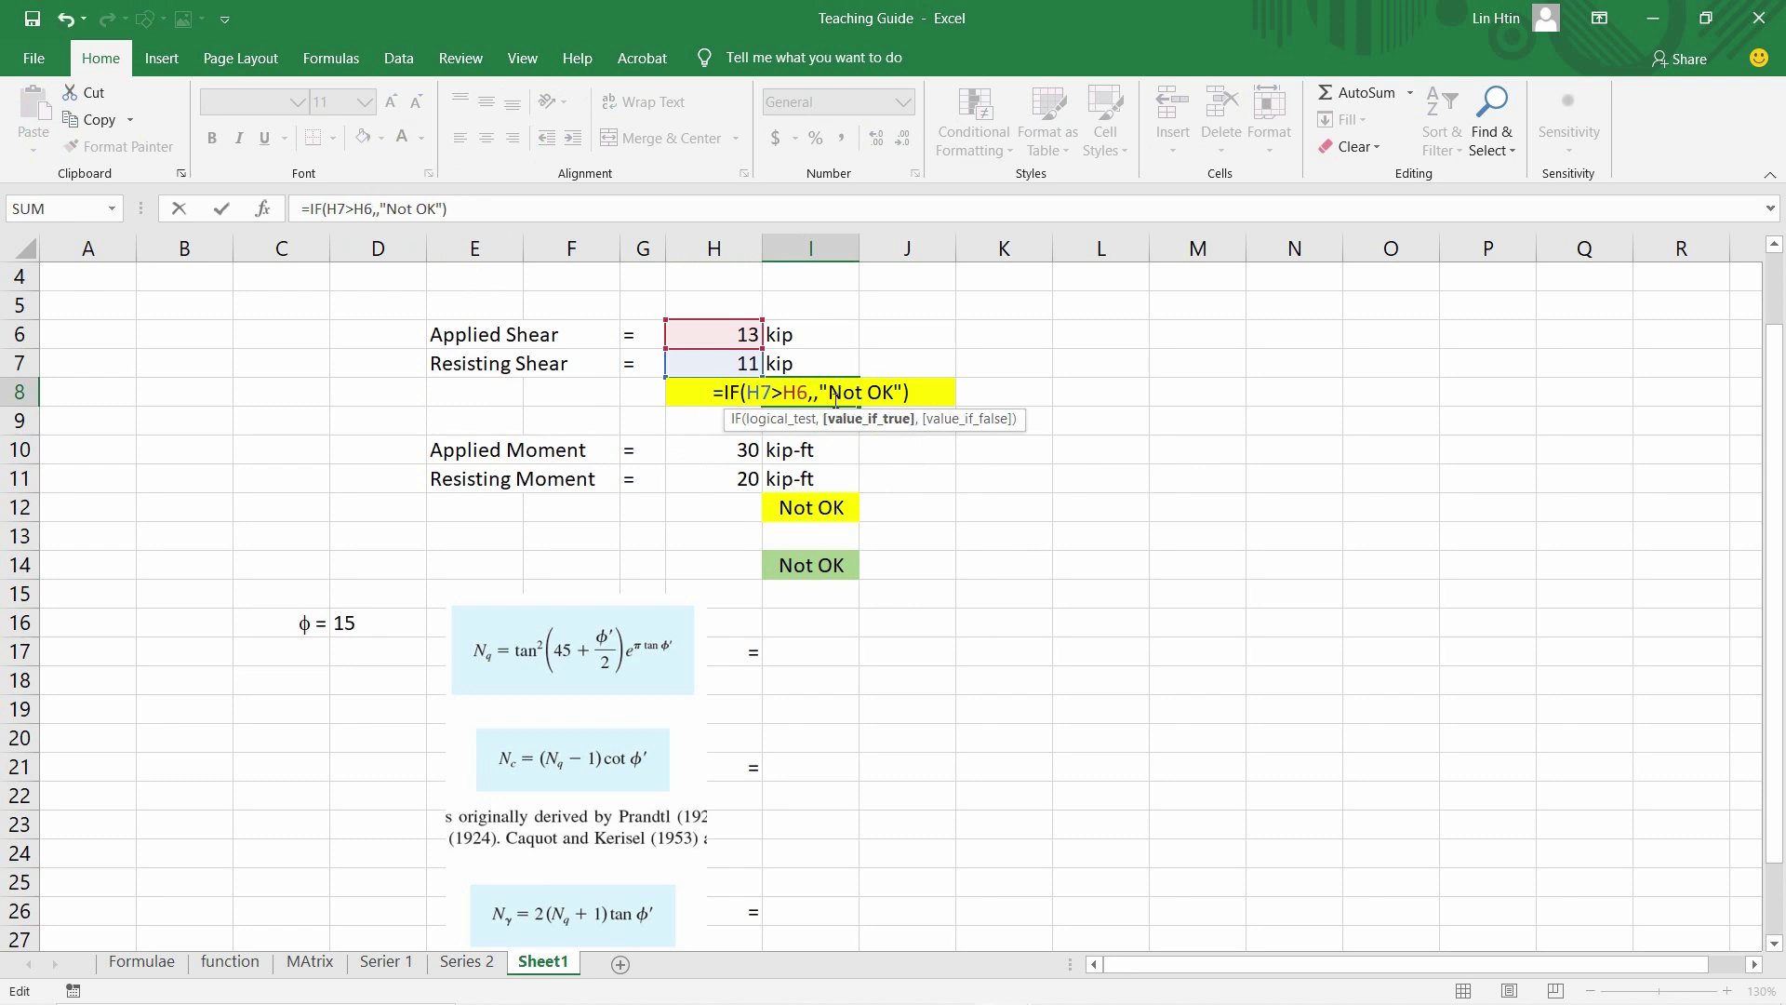
{"action": "left_click", "coordinate": [699, 363]}
{"action": "type", "text": "+"}
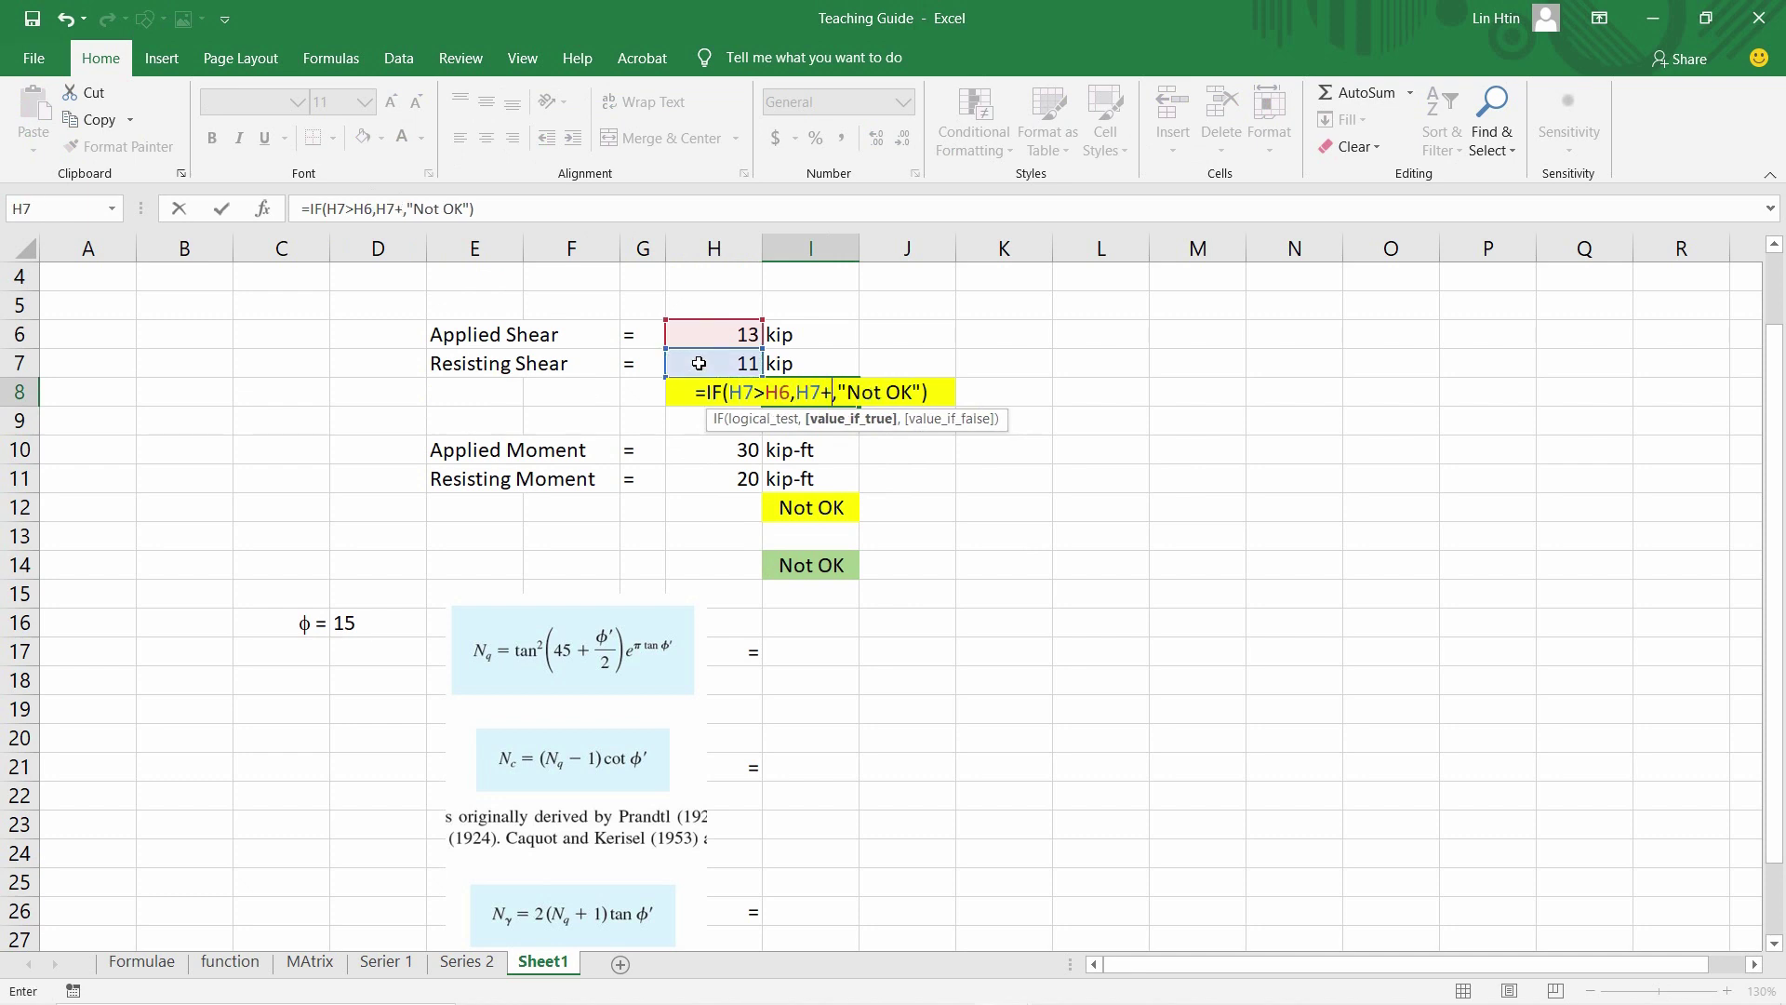
{"action": "type", "text": "5"}
{"action": "key", "text": "Return"}
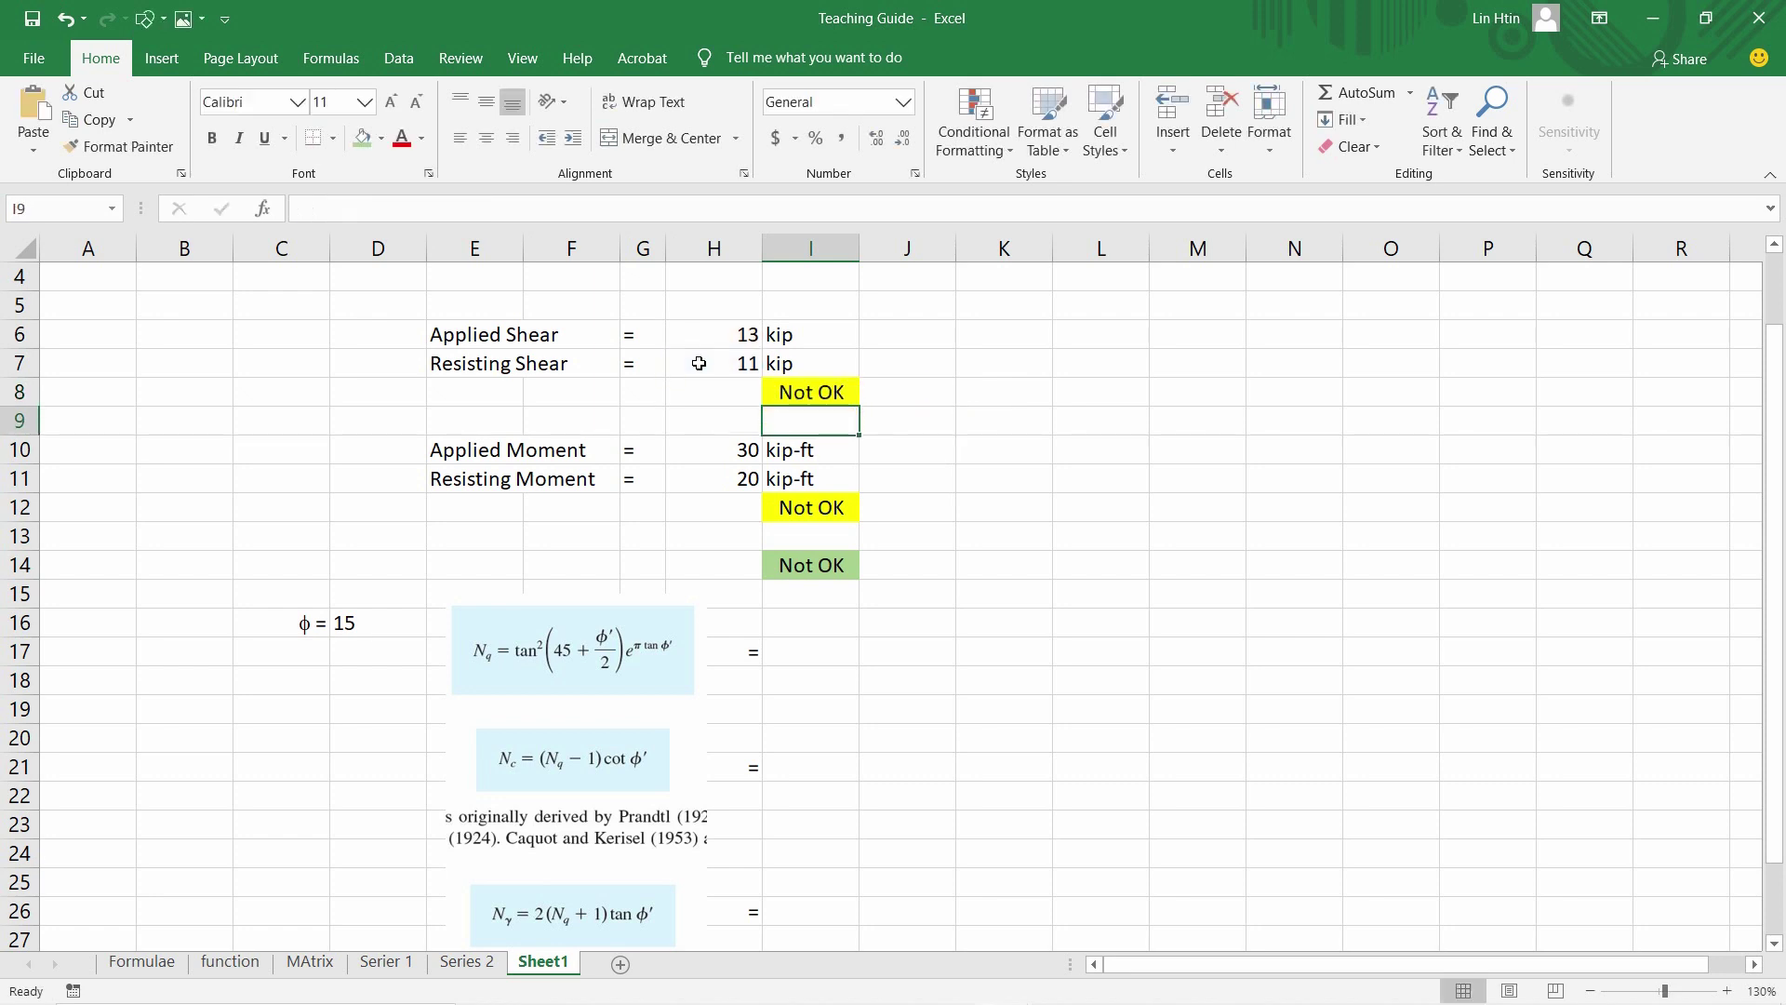
Set the Resisting Shear in H7 to 14 kip to test the calculated true result in I8
{"action": "left_click", "coordinate": [733, 372]}
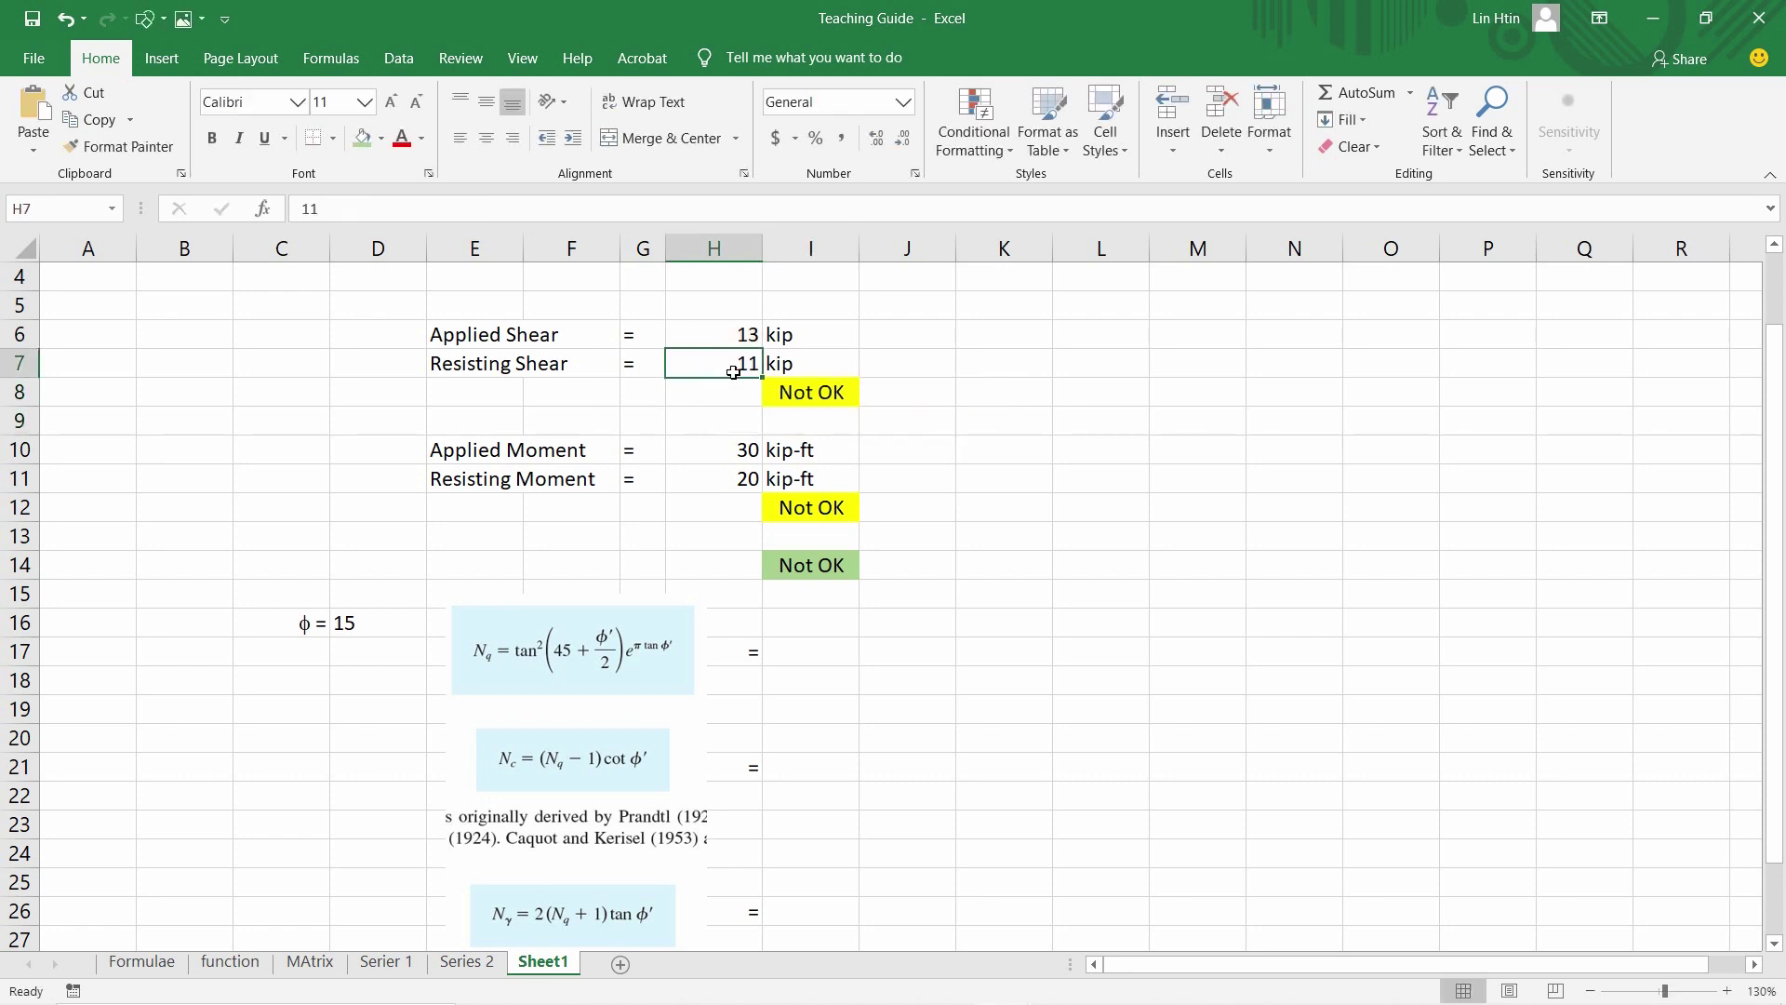
{"action": "type", "text": "14"}
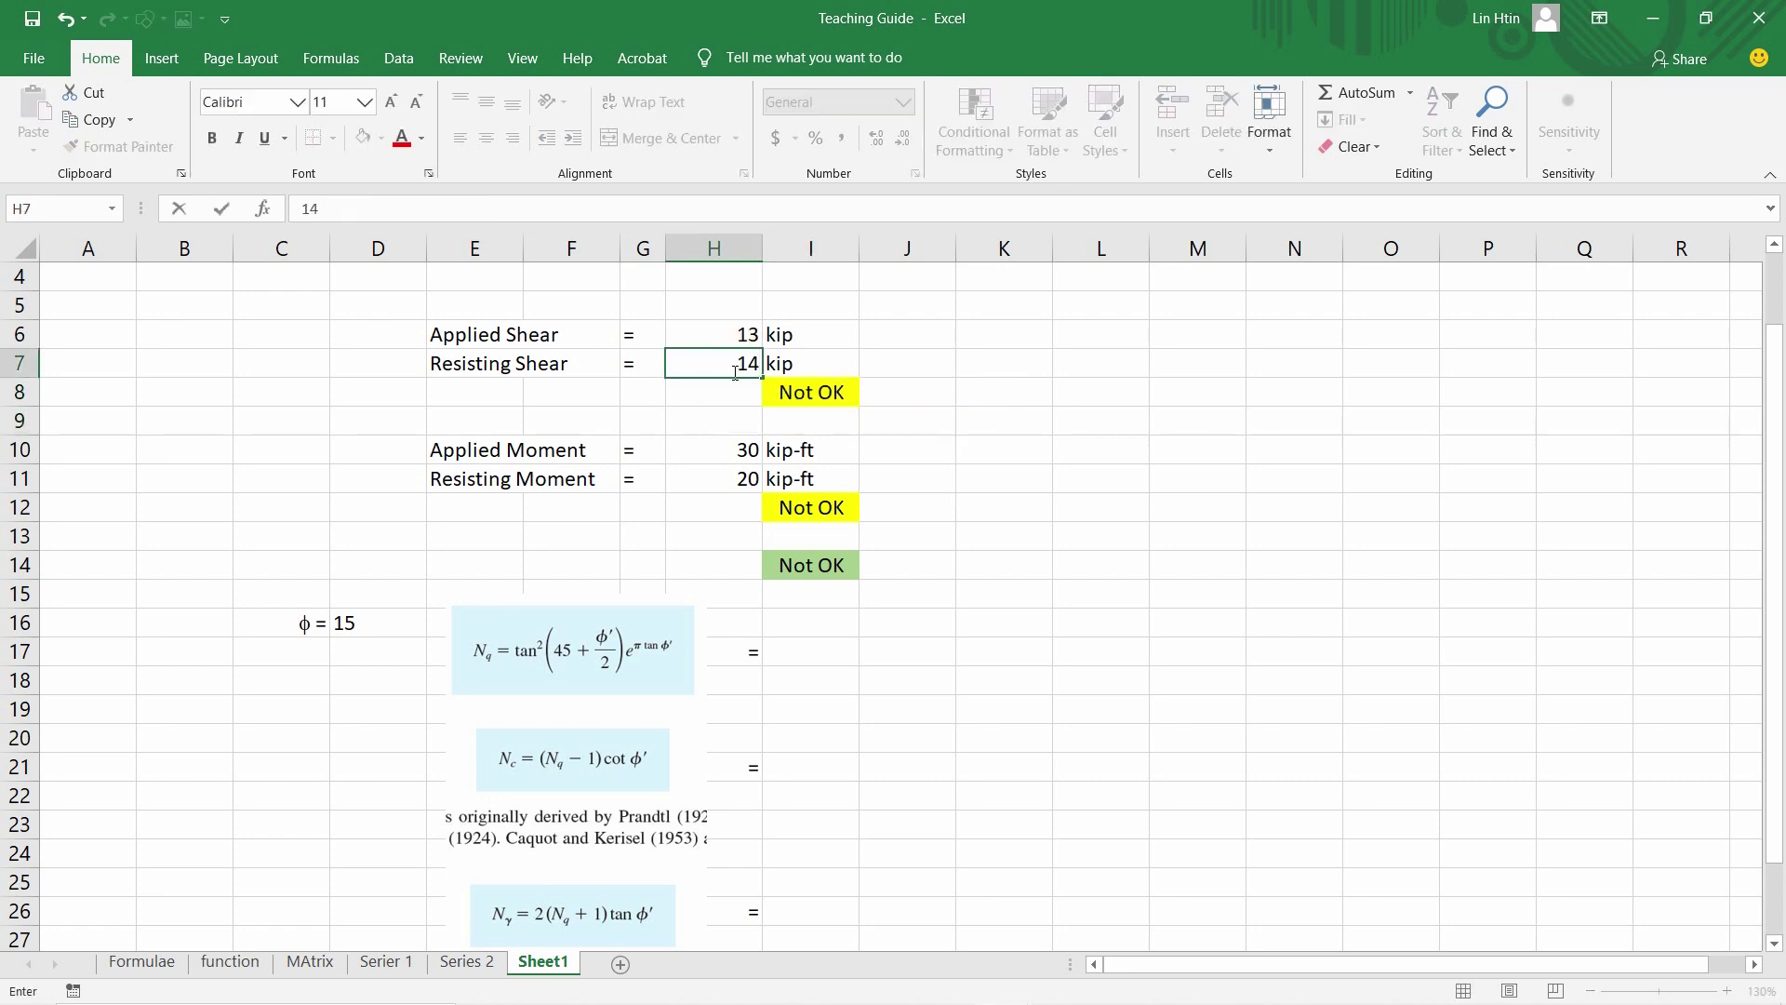
{"action": "key", "text": "Return"}
{"action": "left_click", "coordinate": [733, 372]}
{"action": "left_click", "coordinate": [832, 391]}
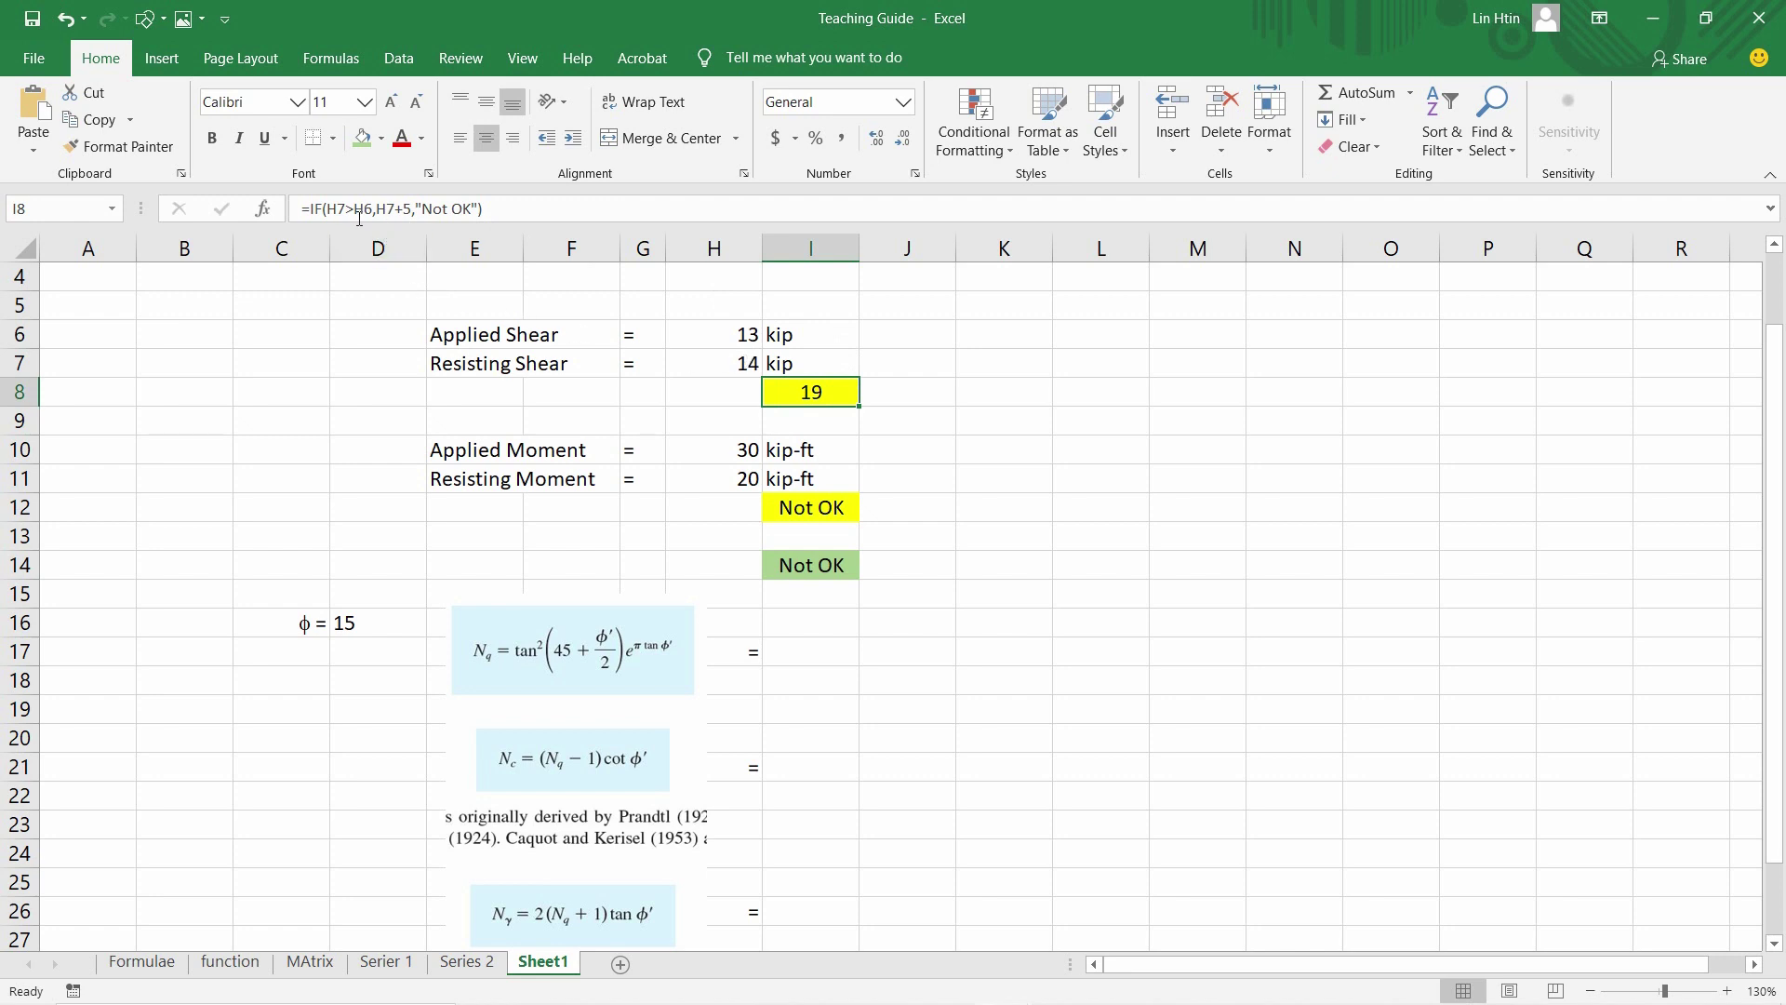
Undo the last Resisting Shear change and inspect the moment check formula in I12
{"action": "key", "text": "ctrl+z"}
{"action": "left_click", "coordinate": [831, 396]}
{"action": "left_click", "coordinate": [830, 509]}
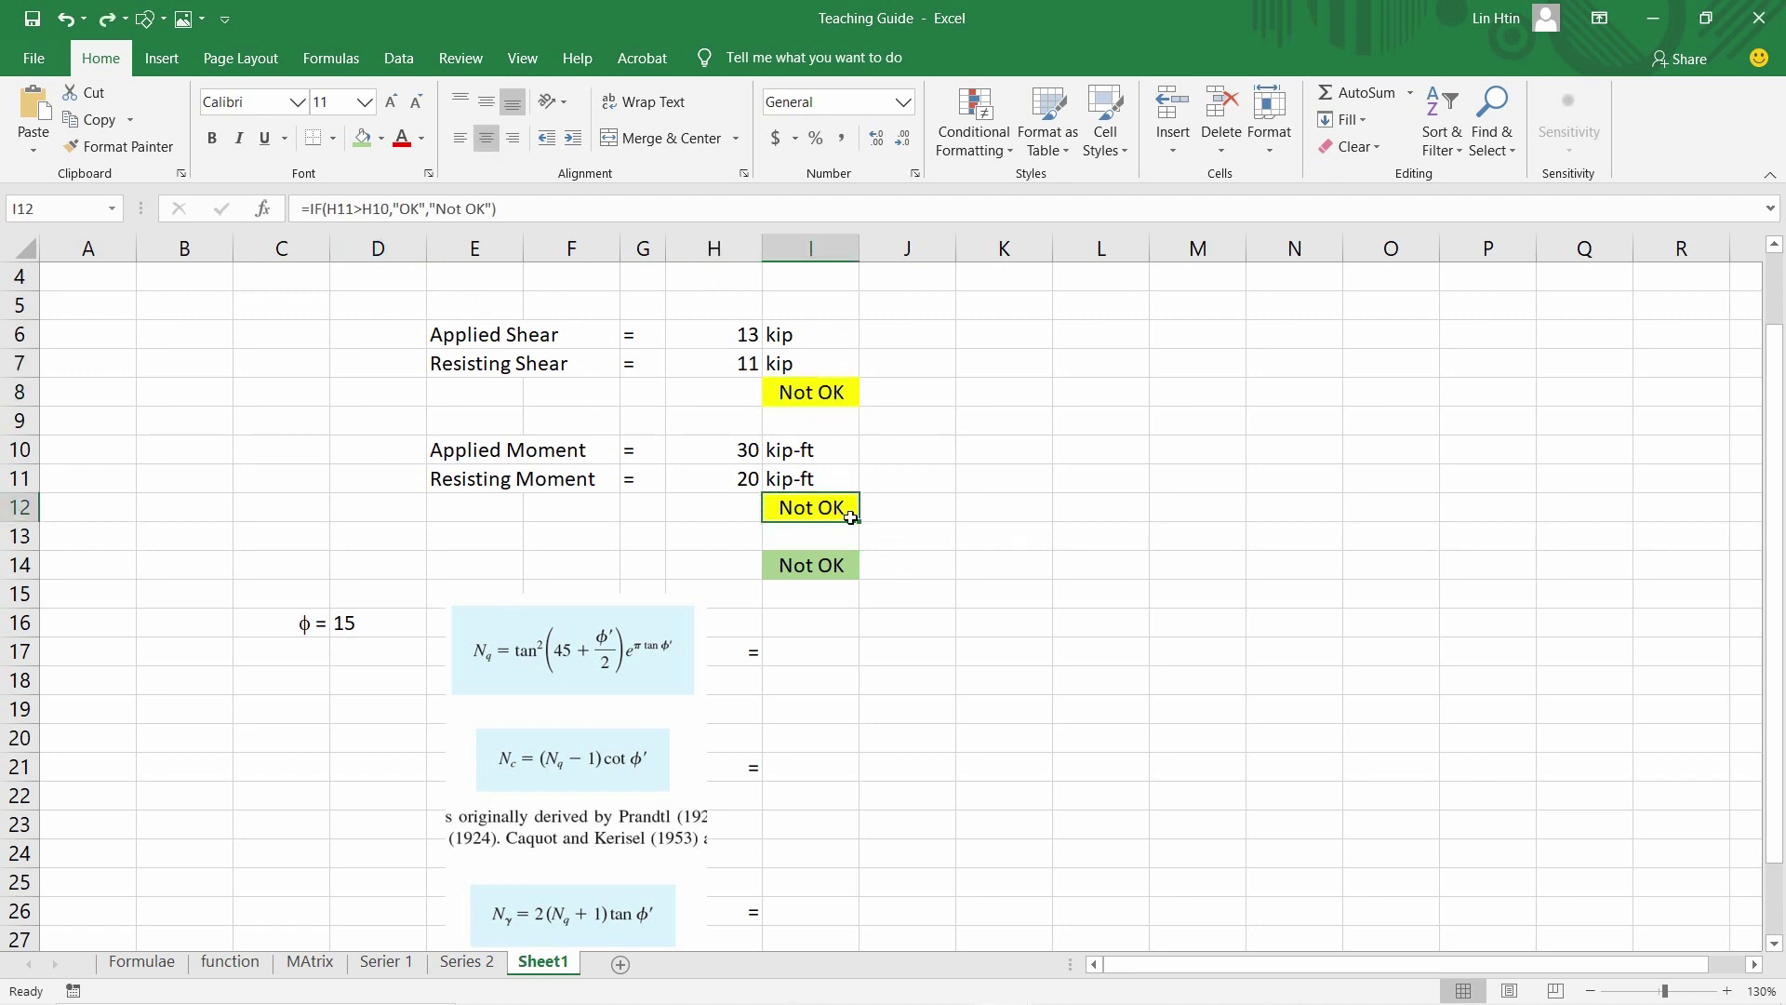
Clear I14 and start a new IF formula there with an AND test whose first condition is H7>H6
{"action": "left_click", "coordinate": [828, 563]}
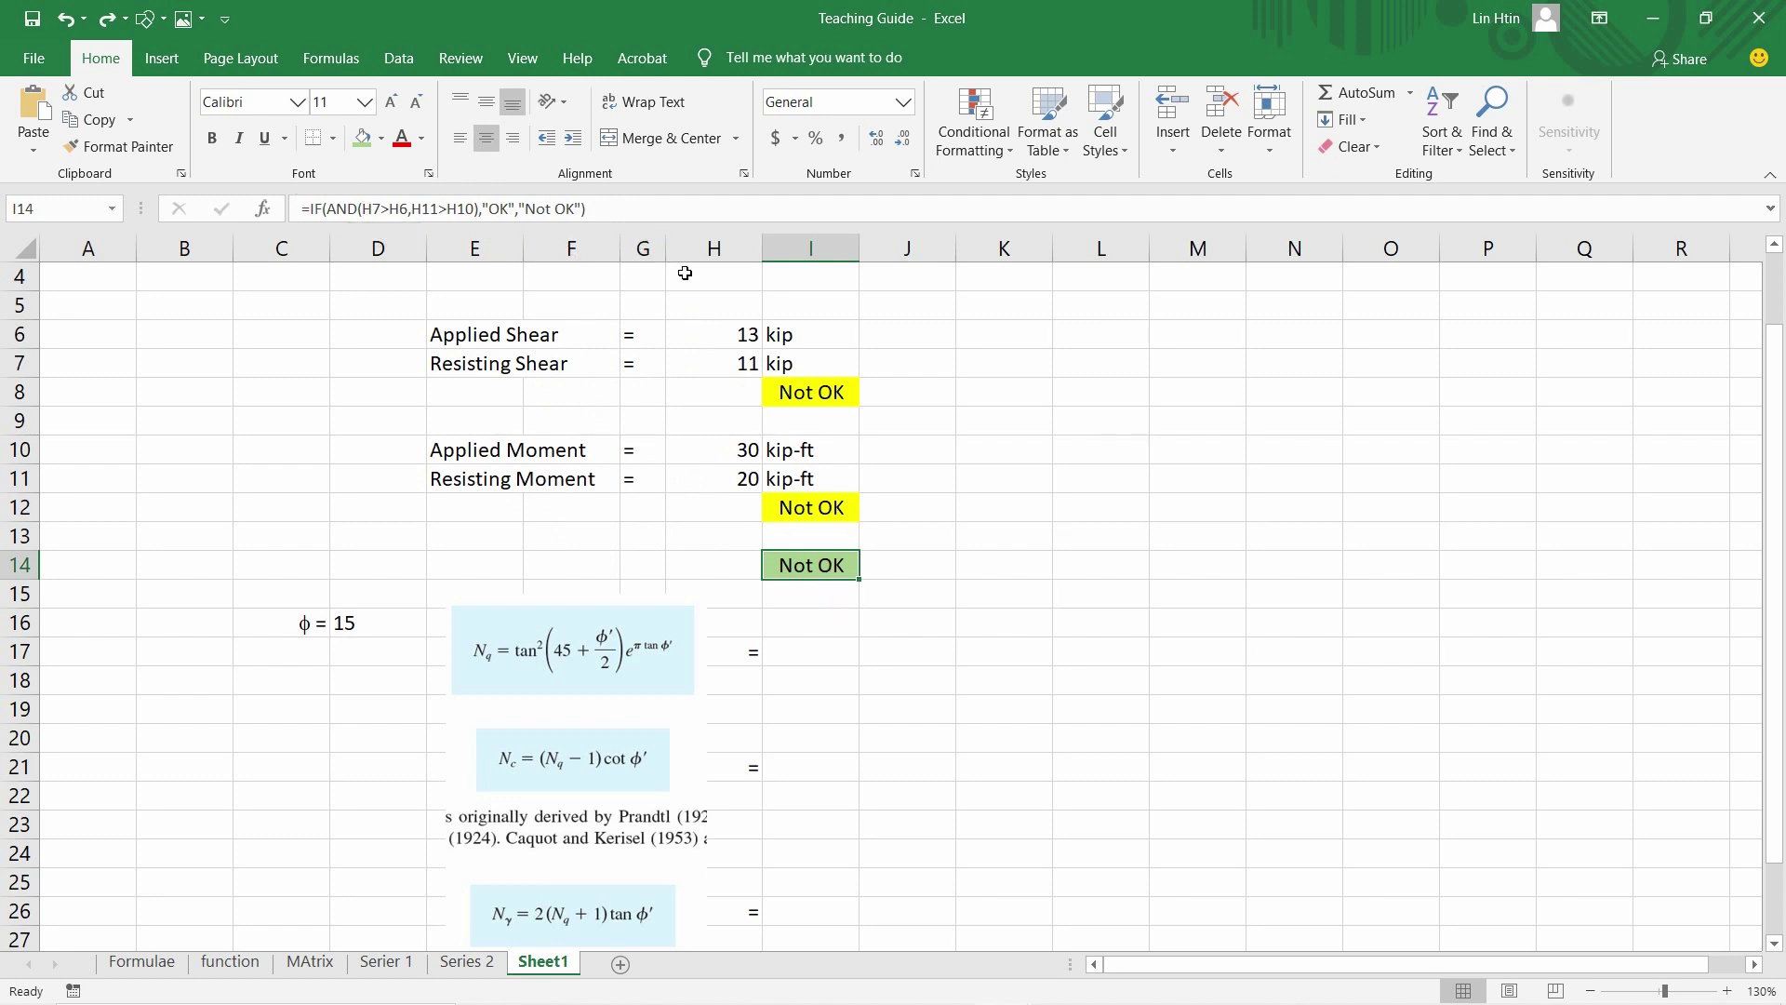
{"action": "key", "text": "Delete"}
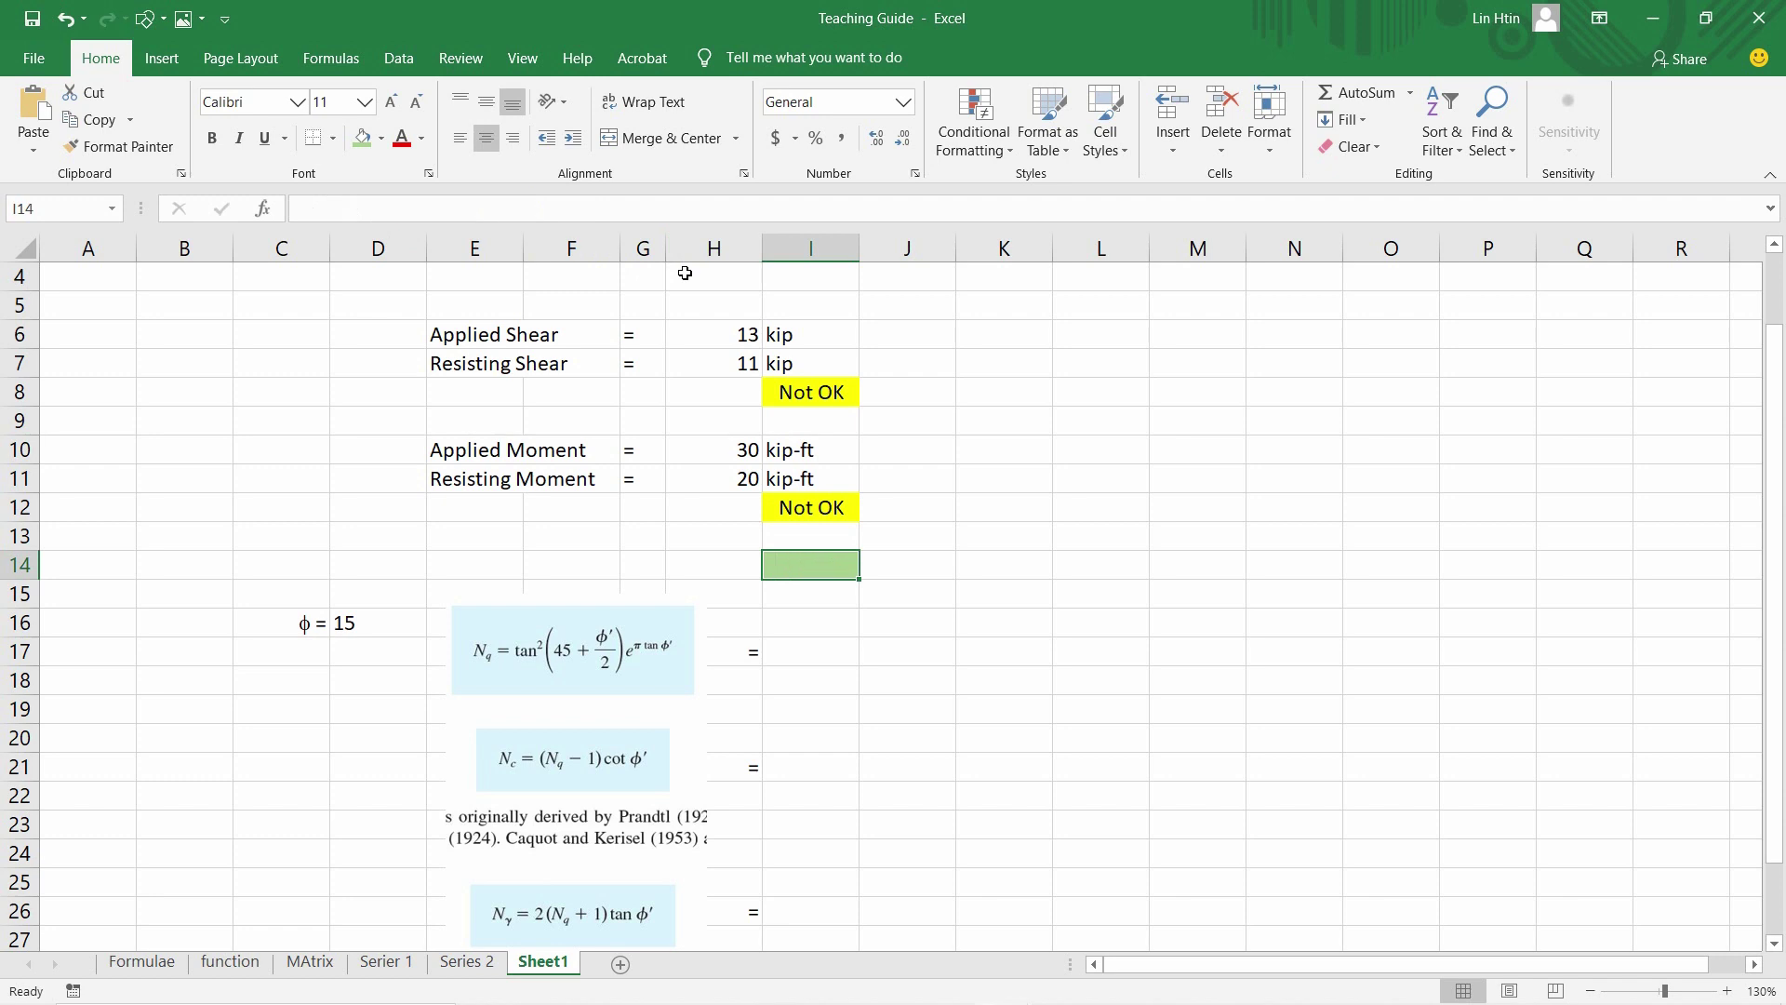
{"action": "type", "text": "="}
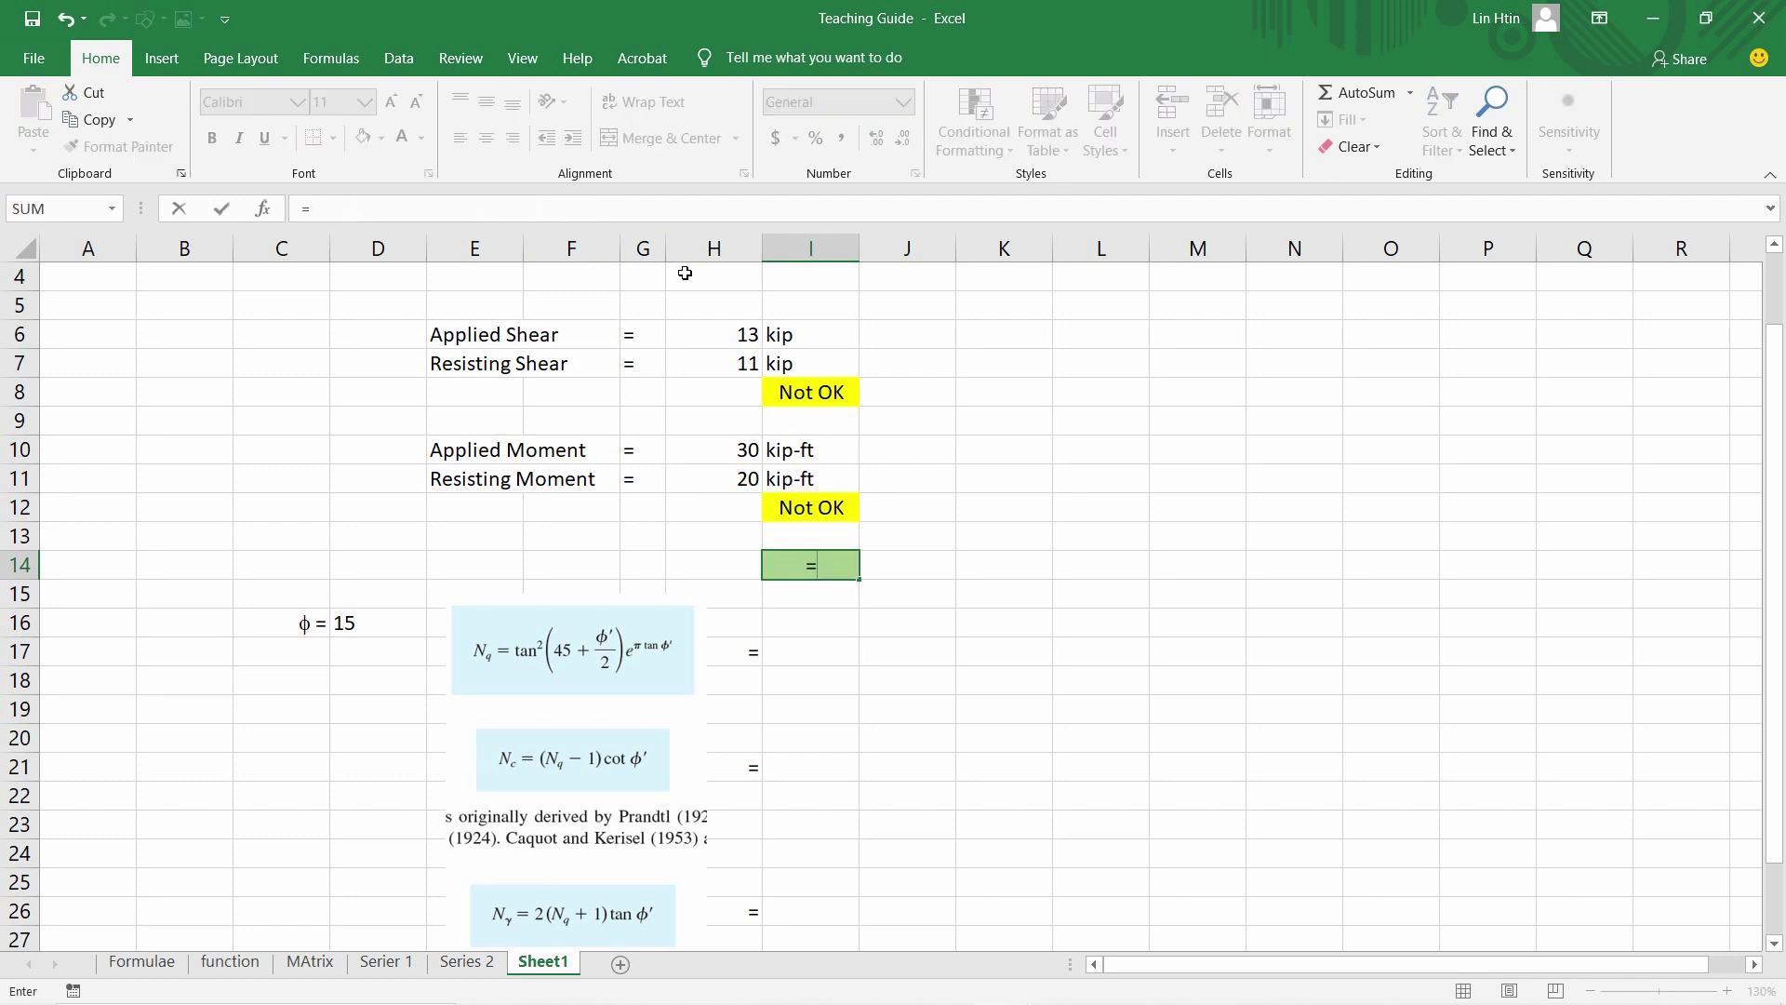
{"action": "type", "text": "if(and"}
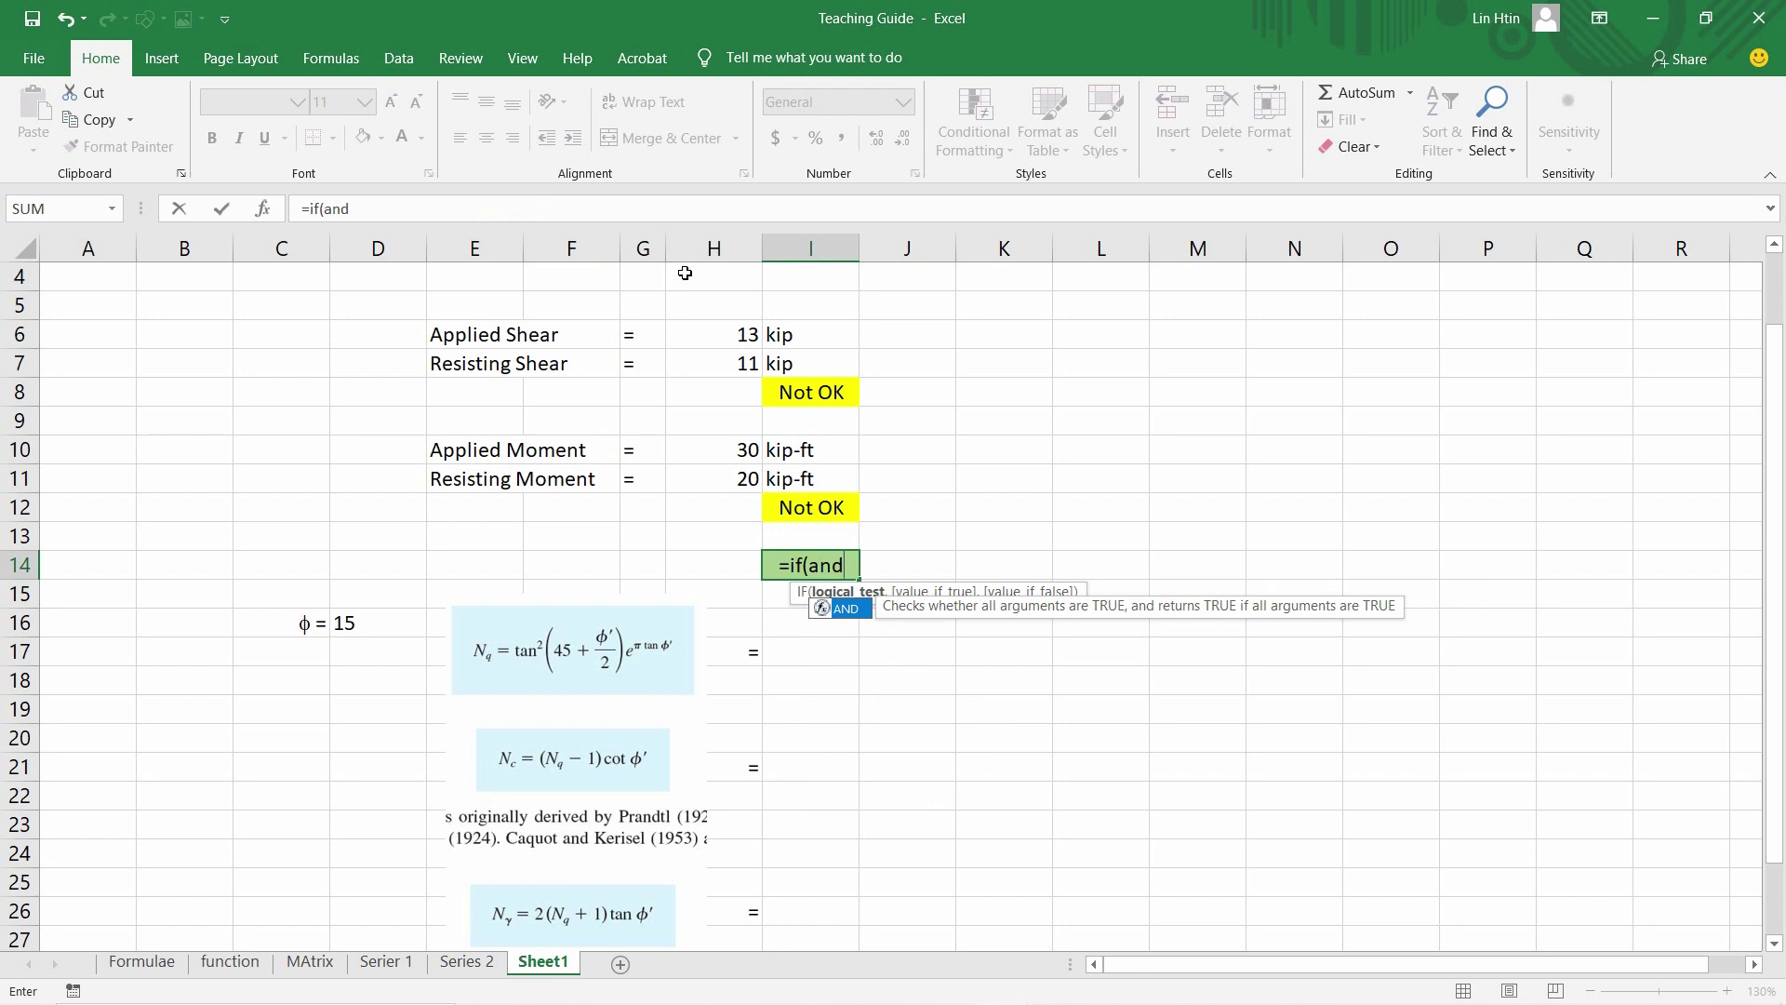
{"action": "type", "text": "("}
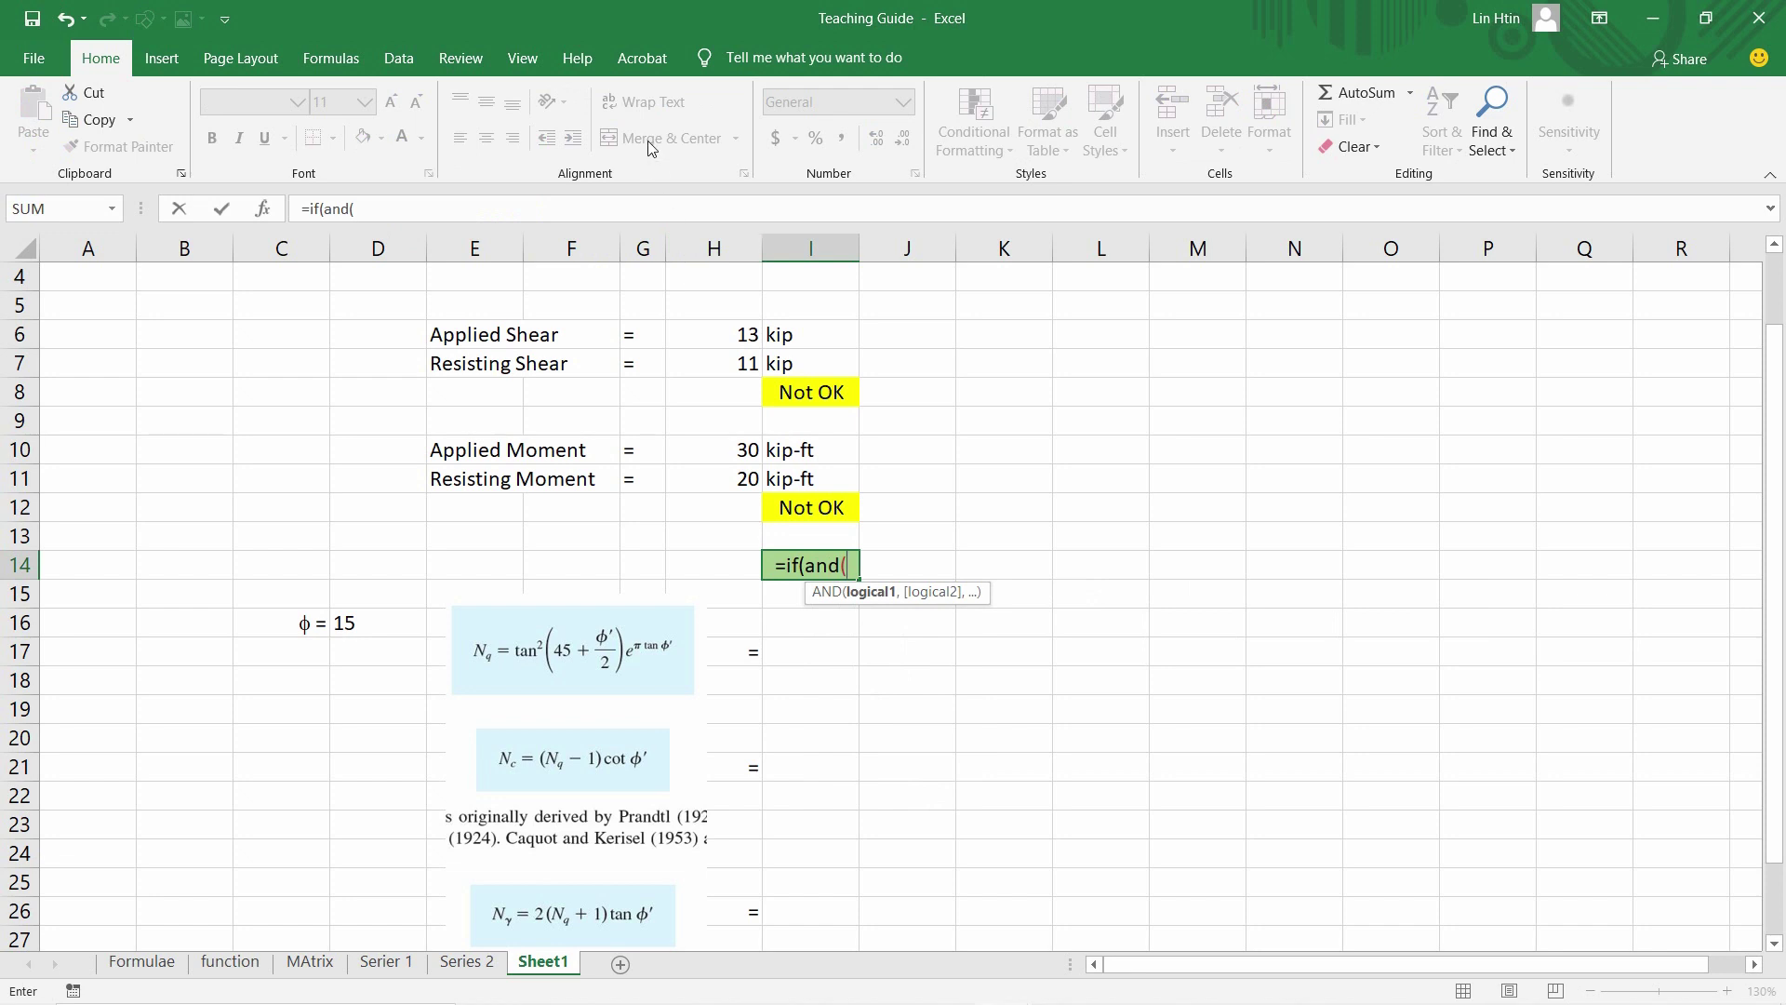
{"action": "left_click", "coordinate": [731, 366]}
{"action": "type", "text": ">"}
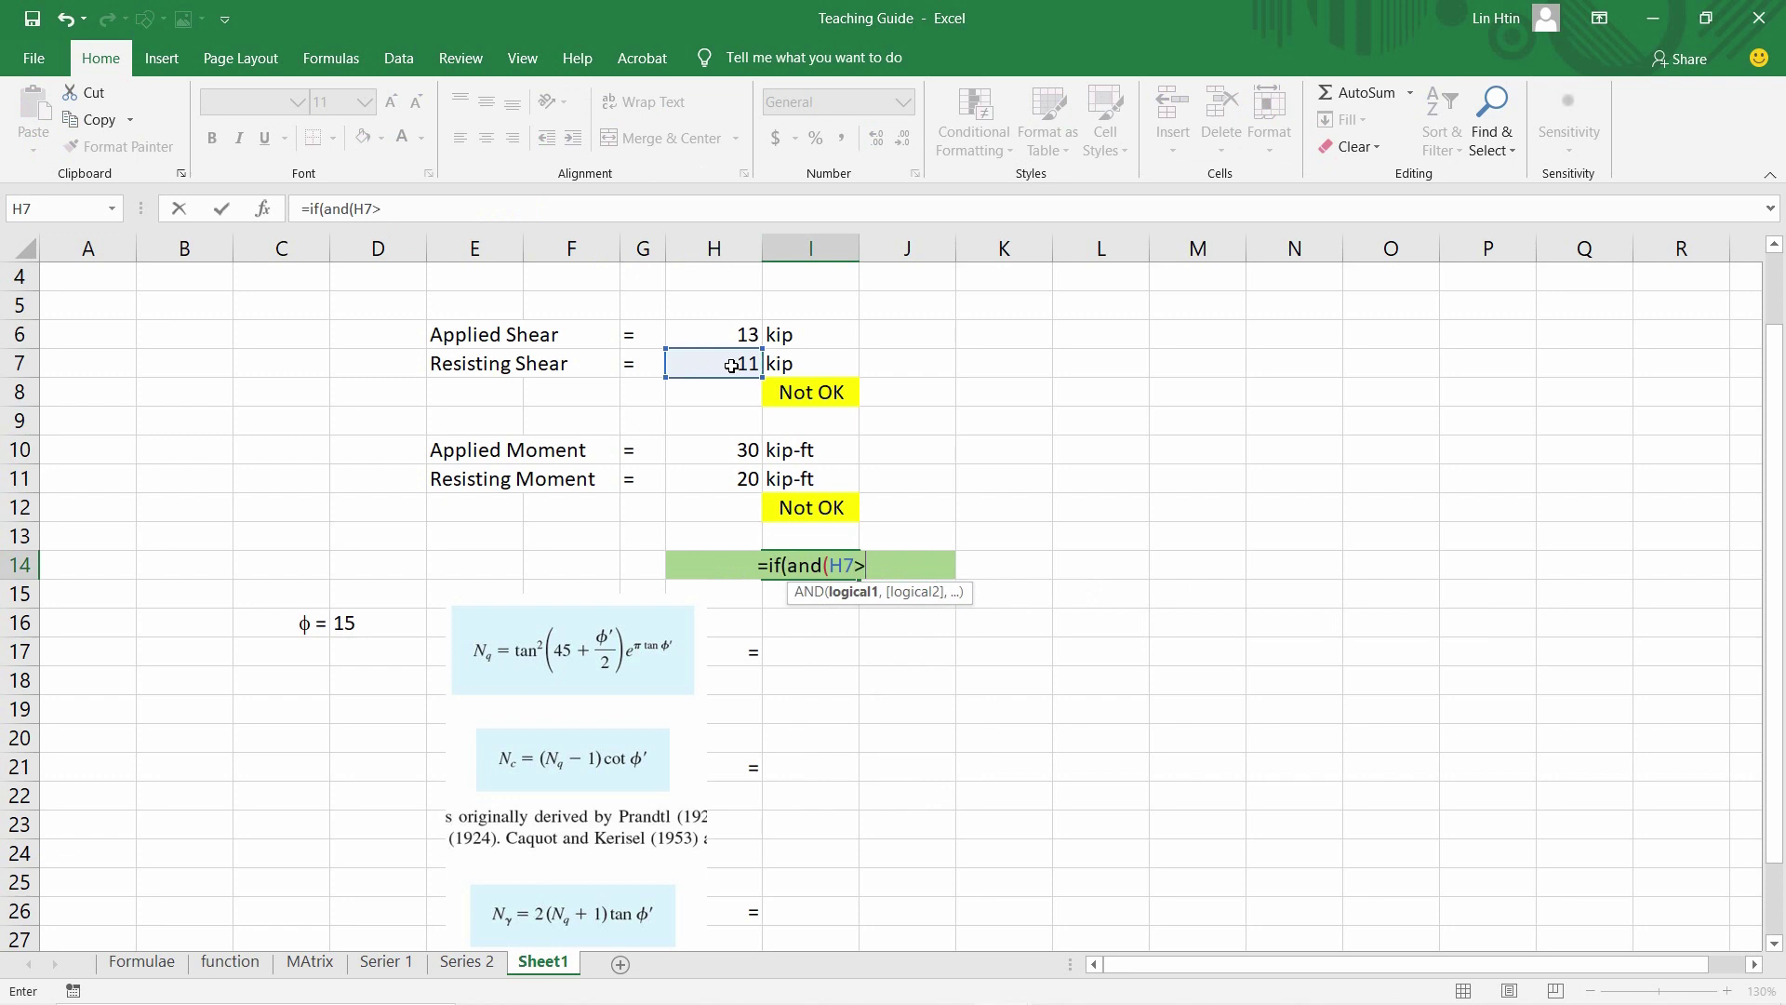
{"action": "left_click", "coordinate": [740, 339]}
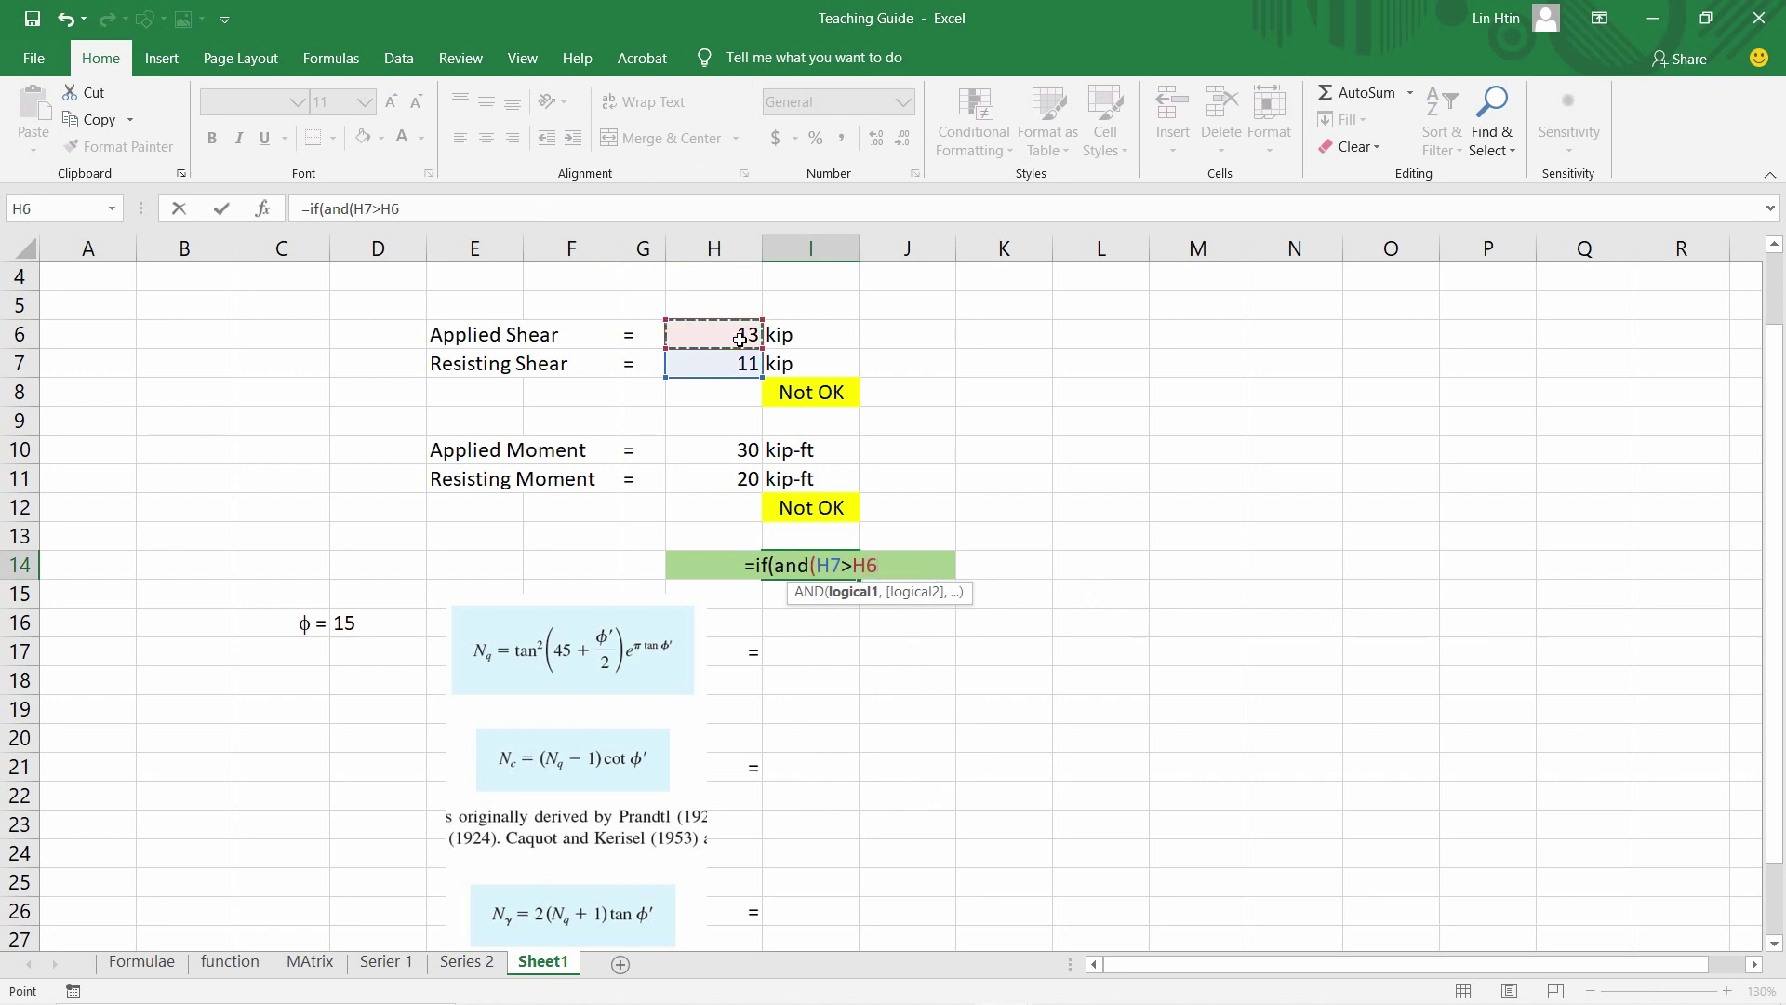
{"action": "type", "text": ","}
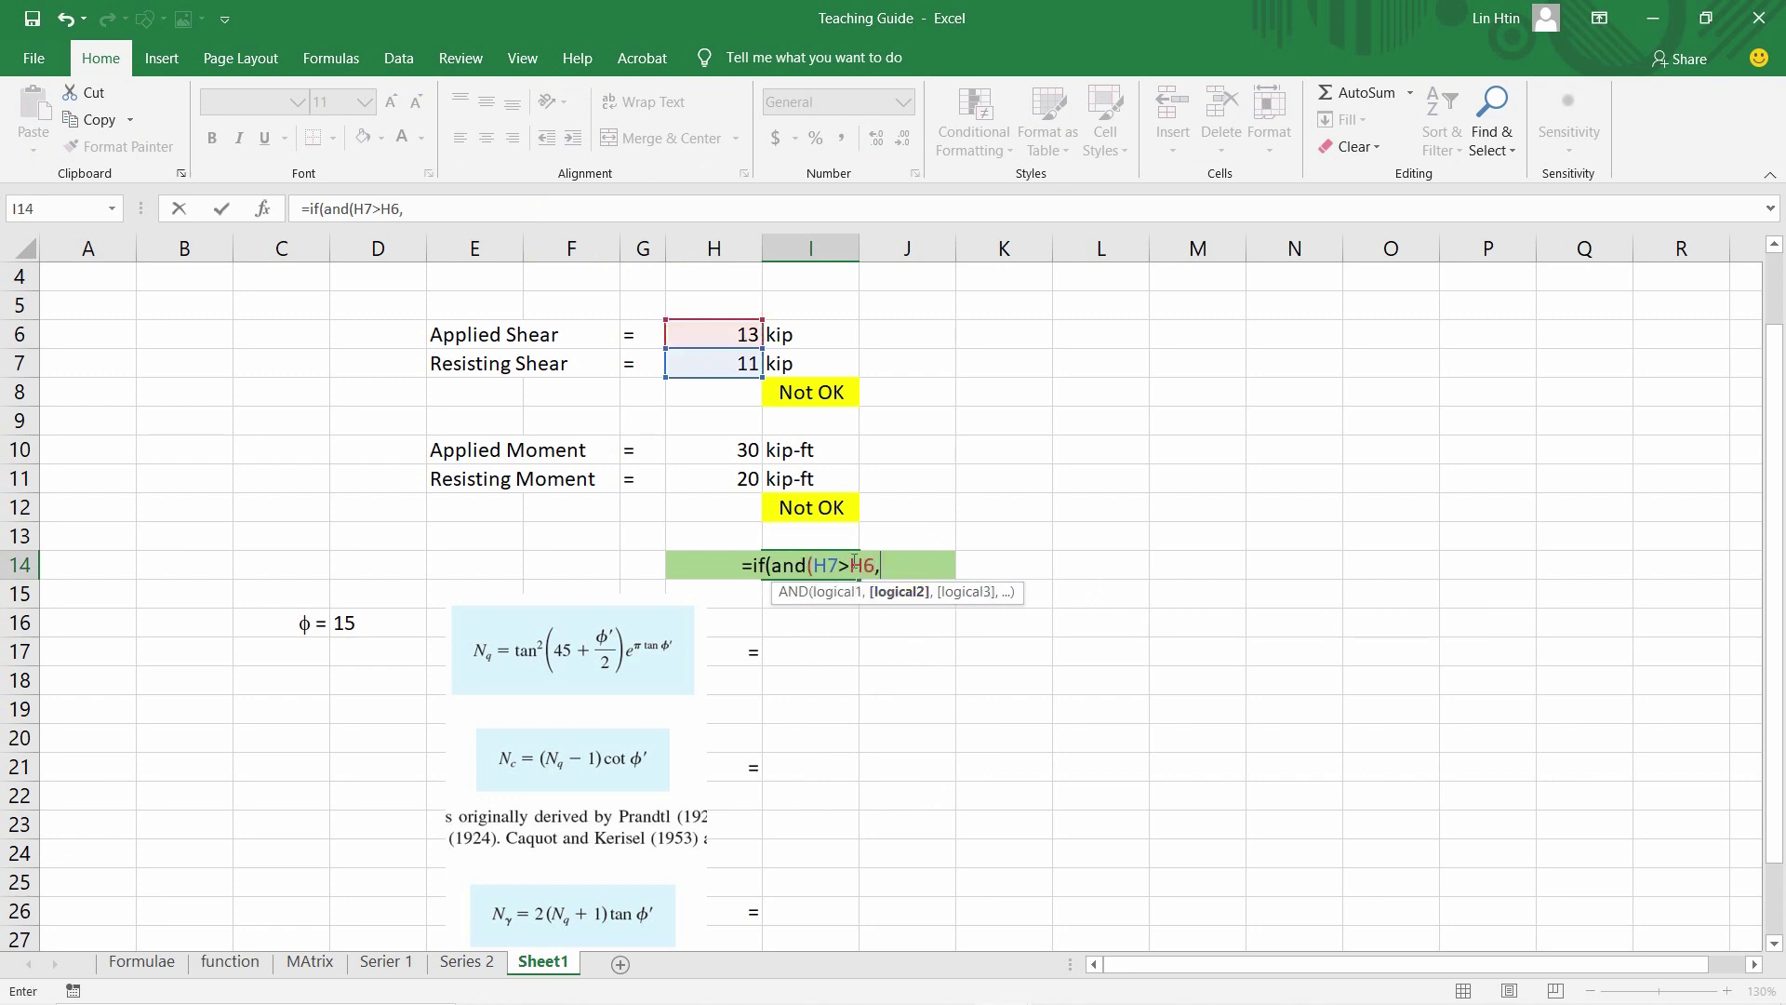
Add H11>H10 as the second AND condition in the I14 formula and close the AND function
{"action": "left_click", "coordinate": [716, 479]}
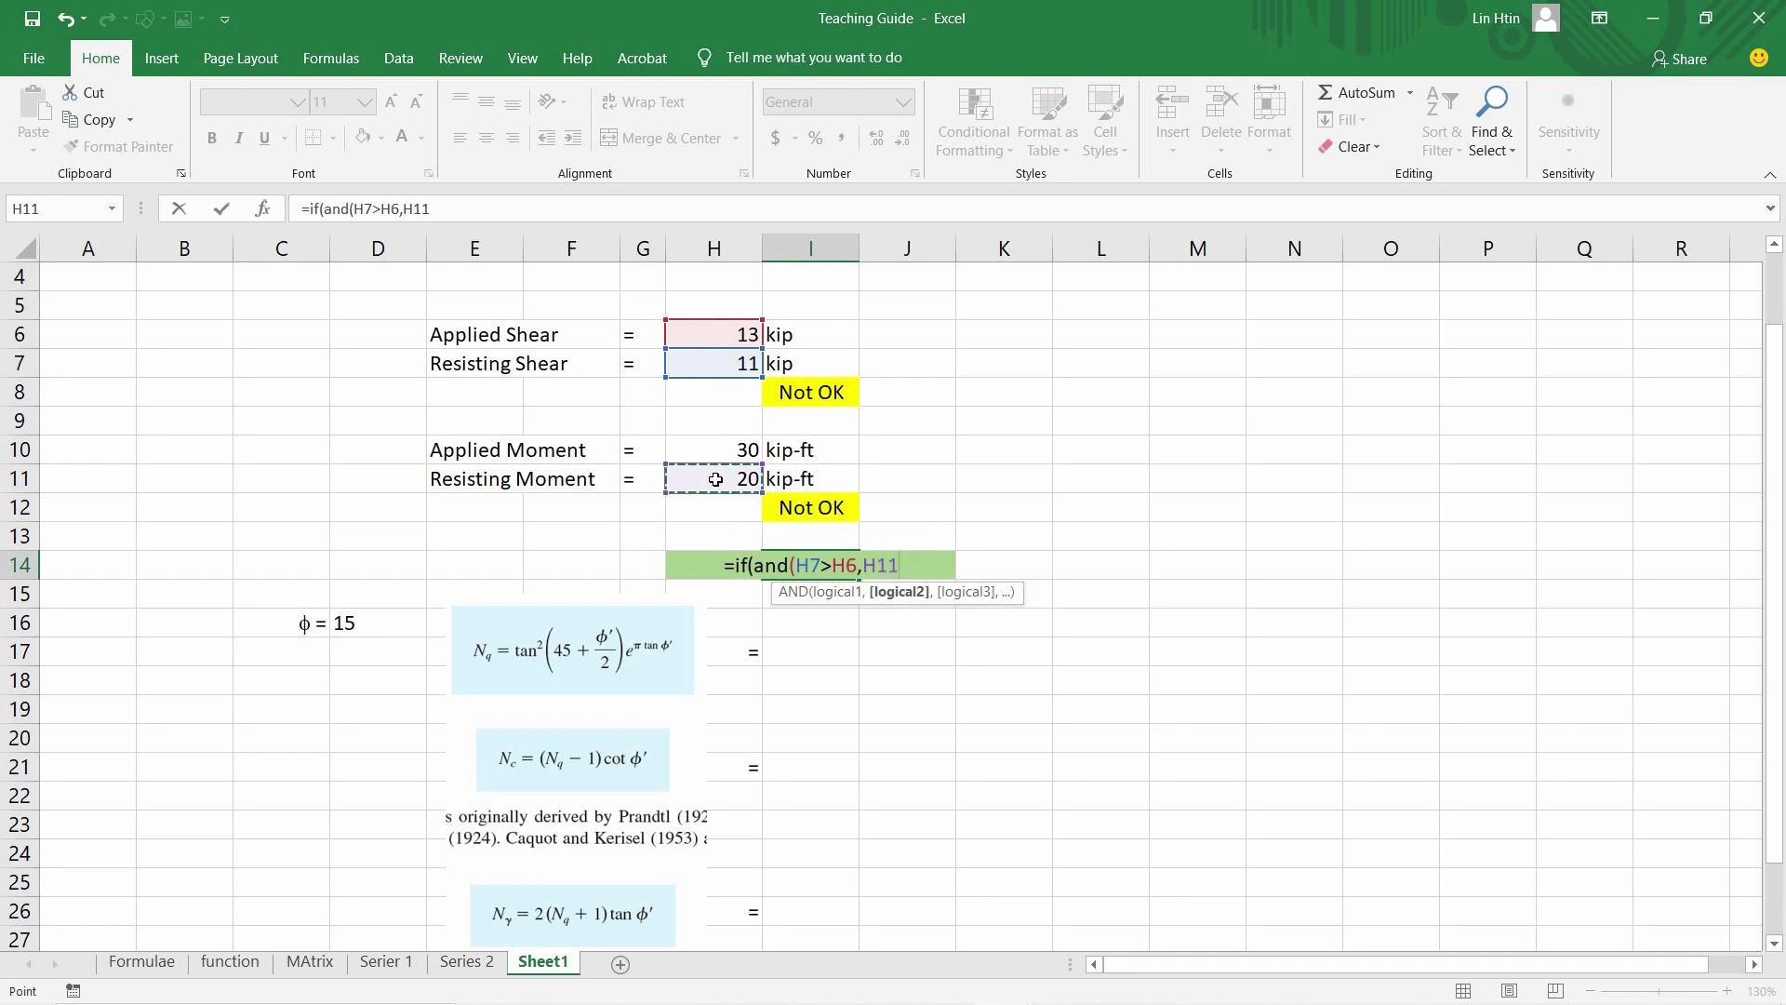
{"action": "type", "text": ">"}
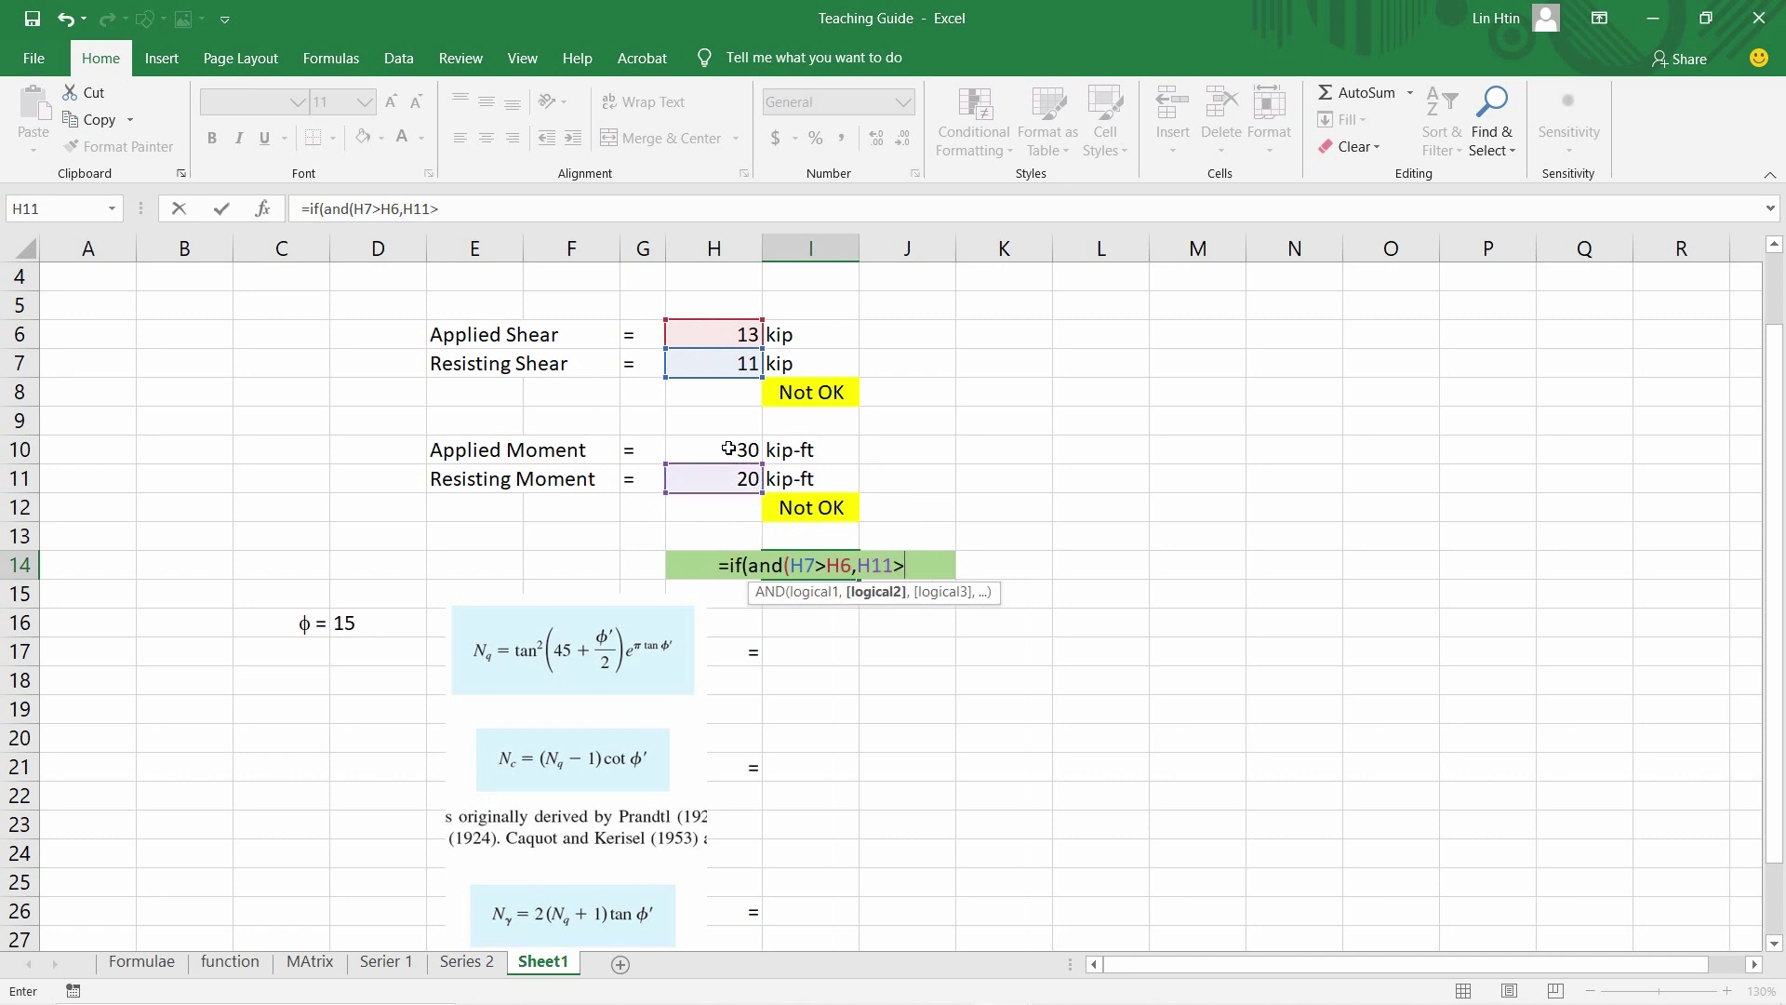
{"action": "left_click", "coordinate": [728, 448]}
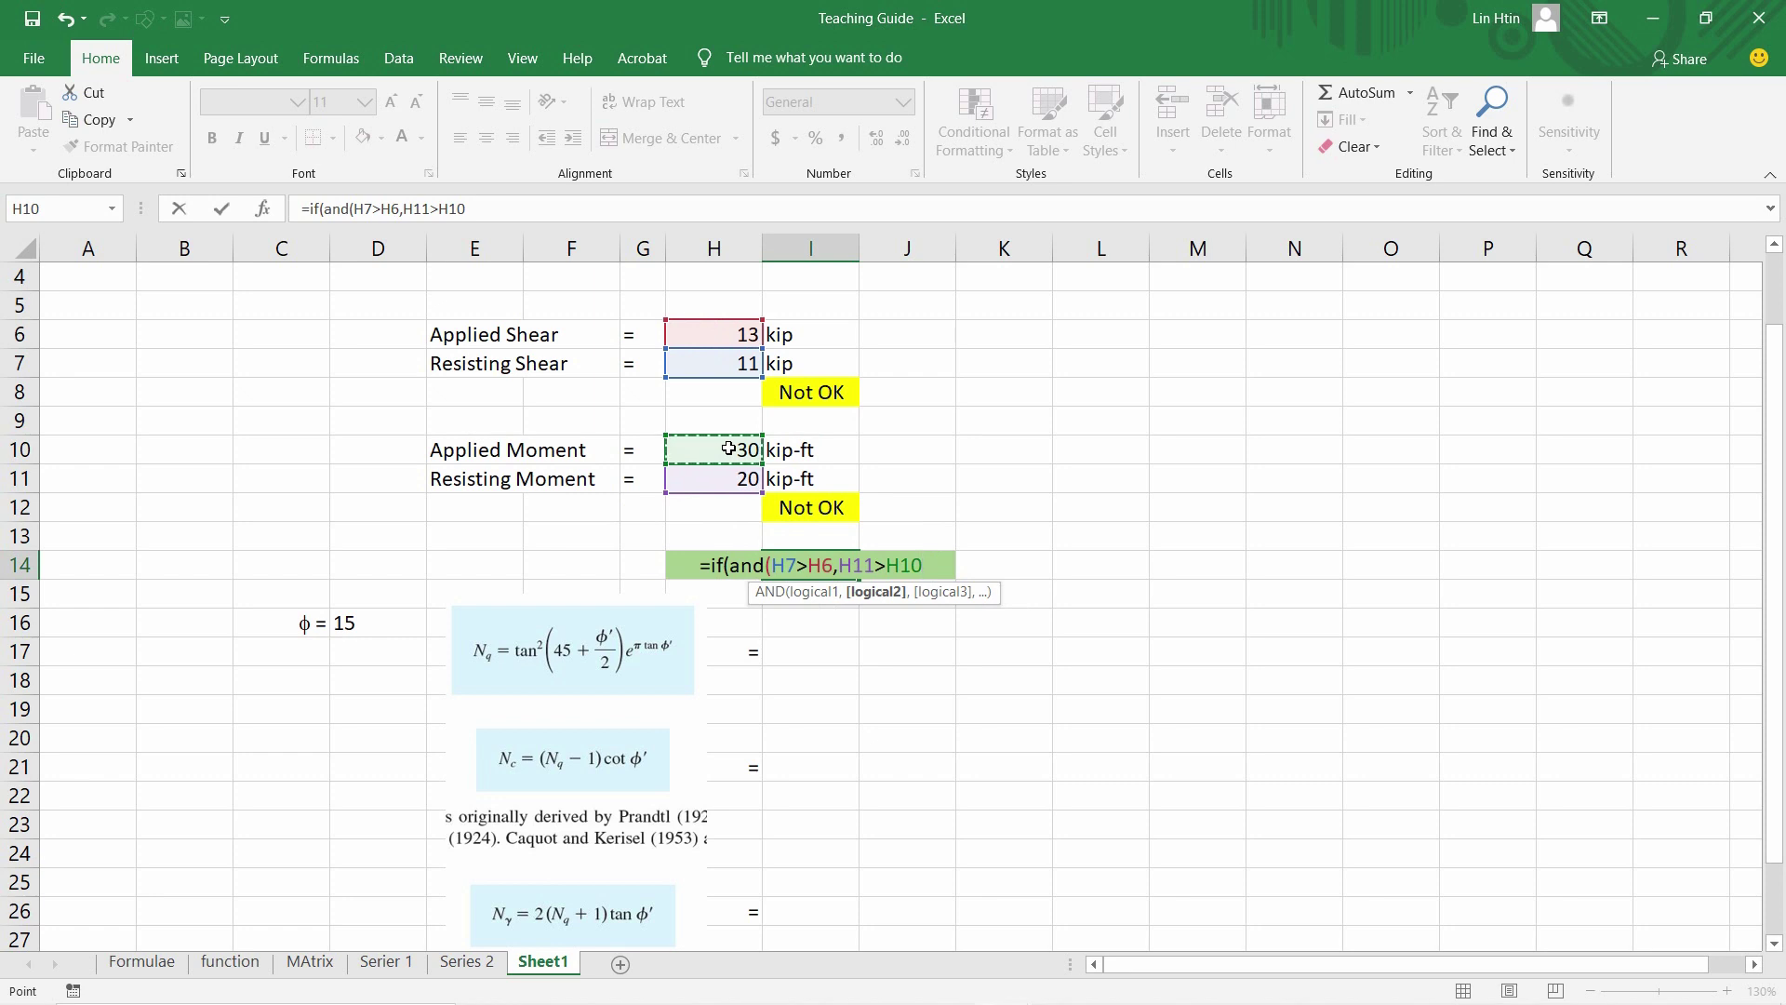
{"action": "type", "text": ")"}
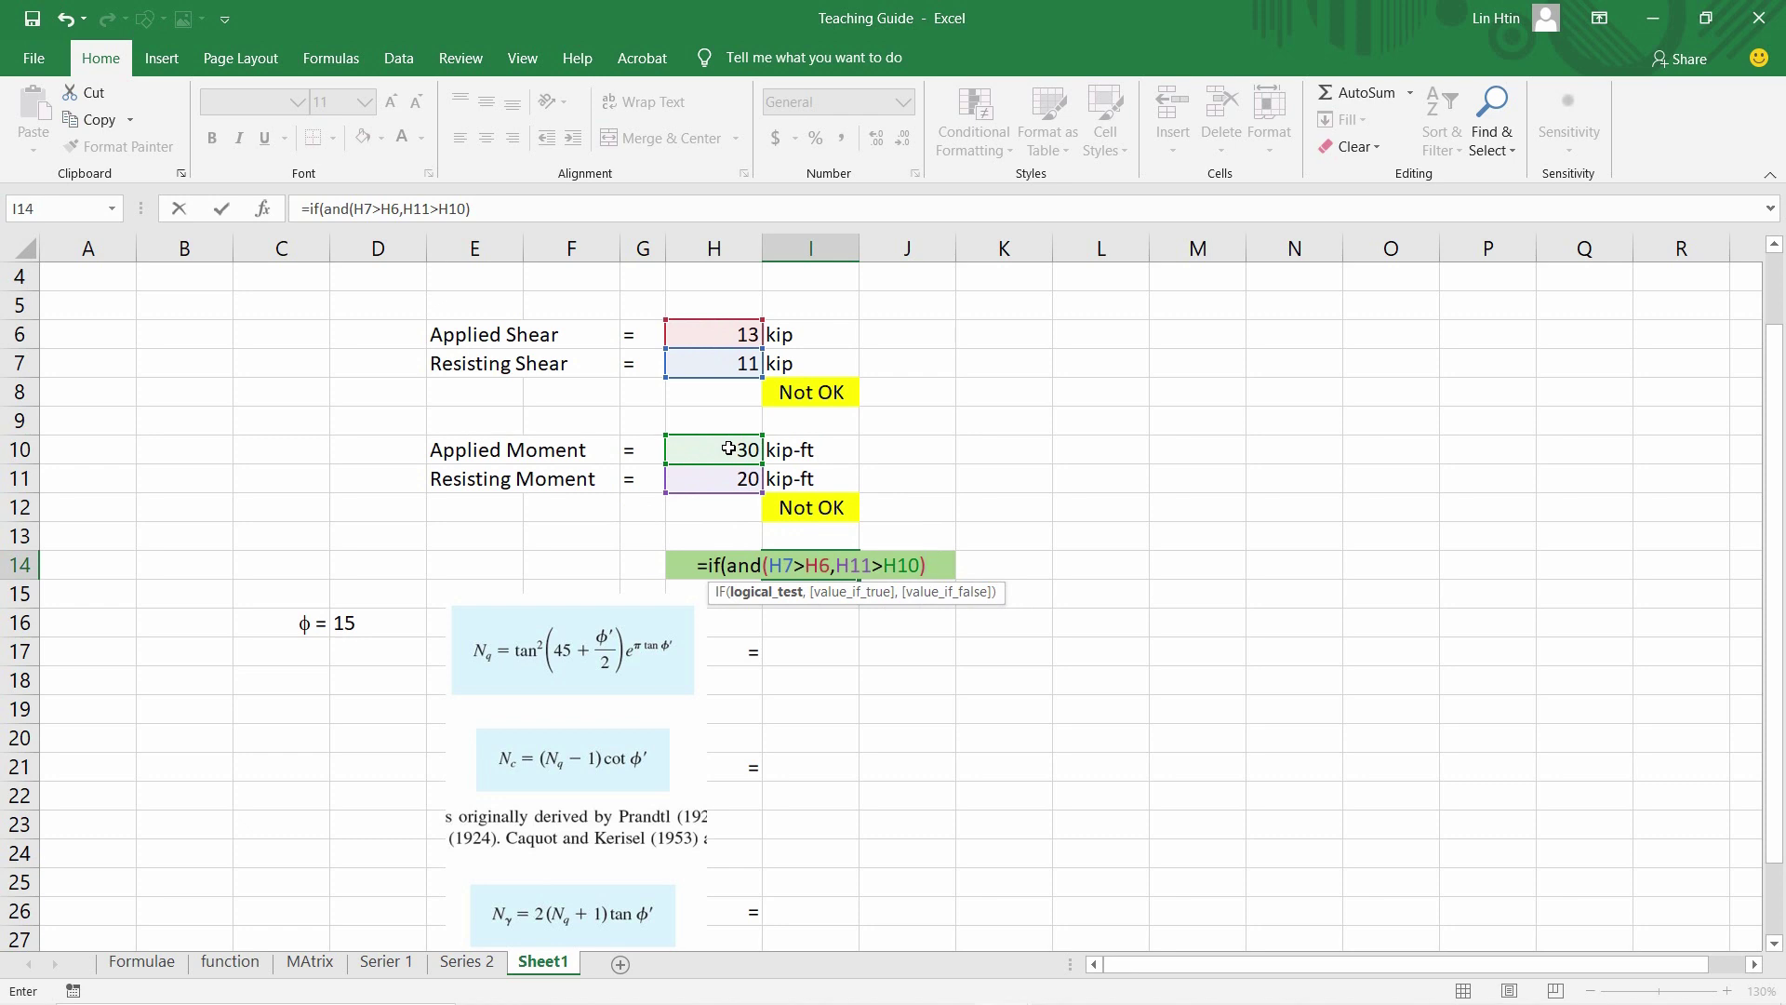
Complete the I14 formula with "OK" as the value if true and "Revise" as the value if false
{"action": "type", "text": ","}
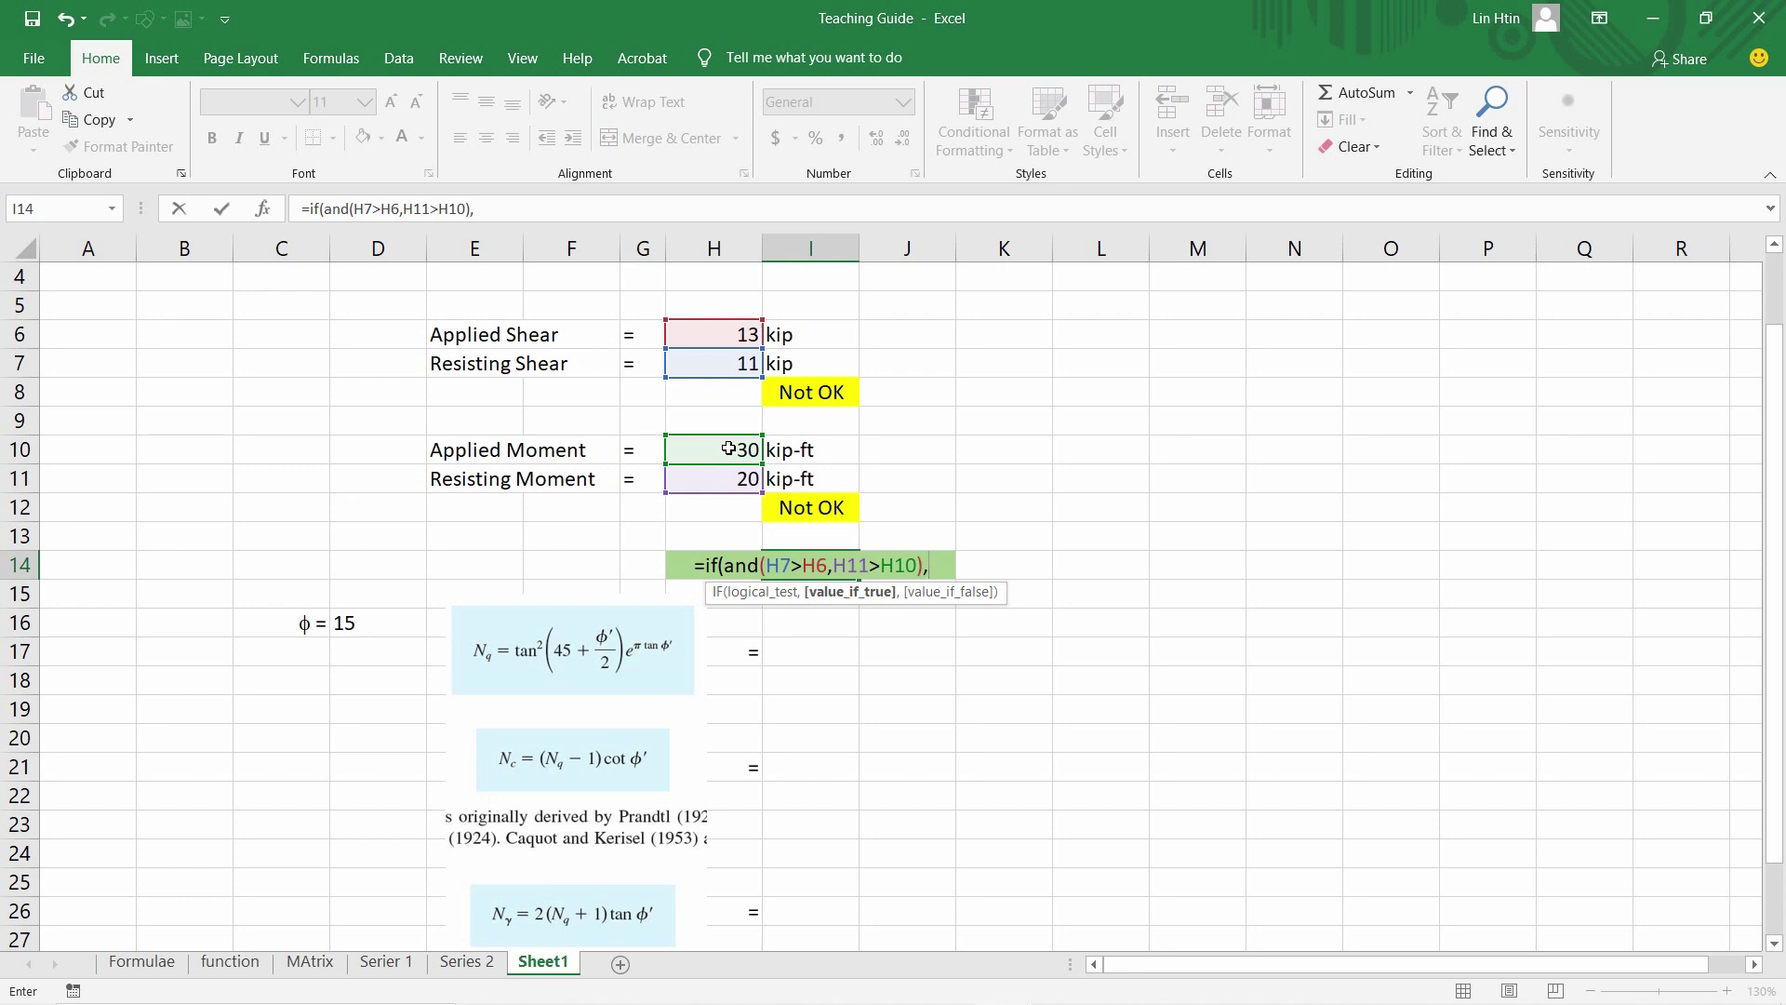
{"action": "type", "text": "\""}
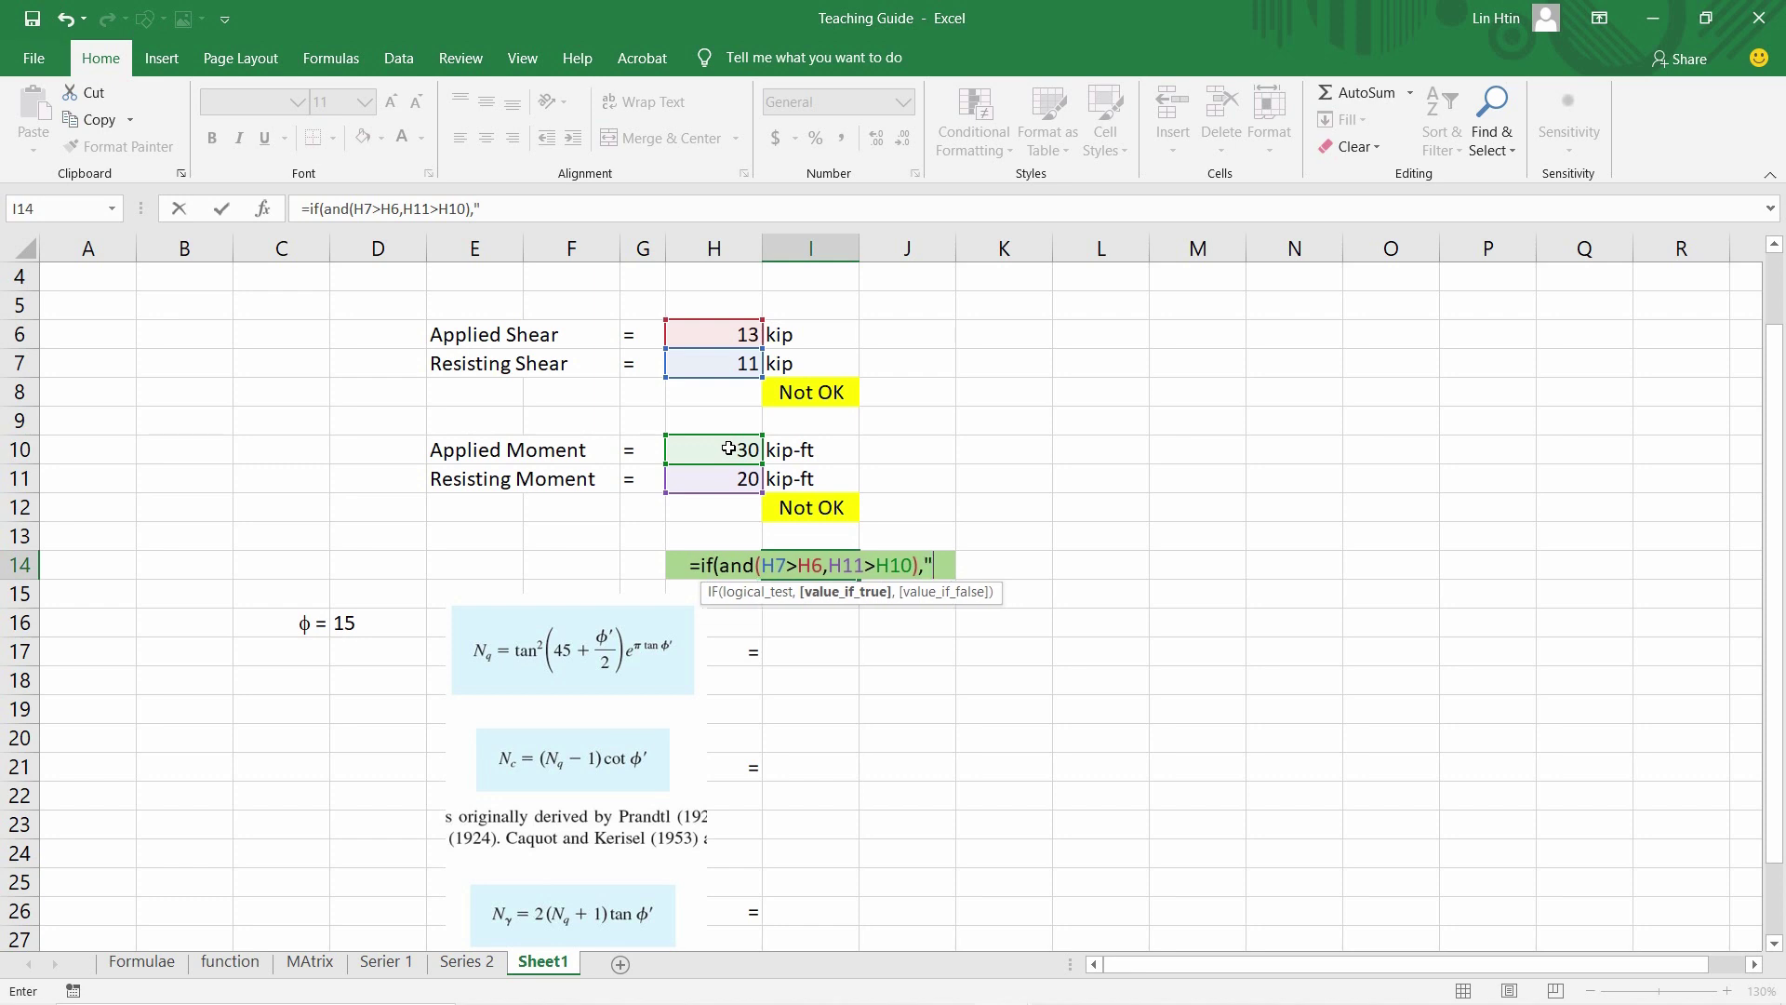
{"action": "type", "text": "OK\","}
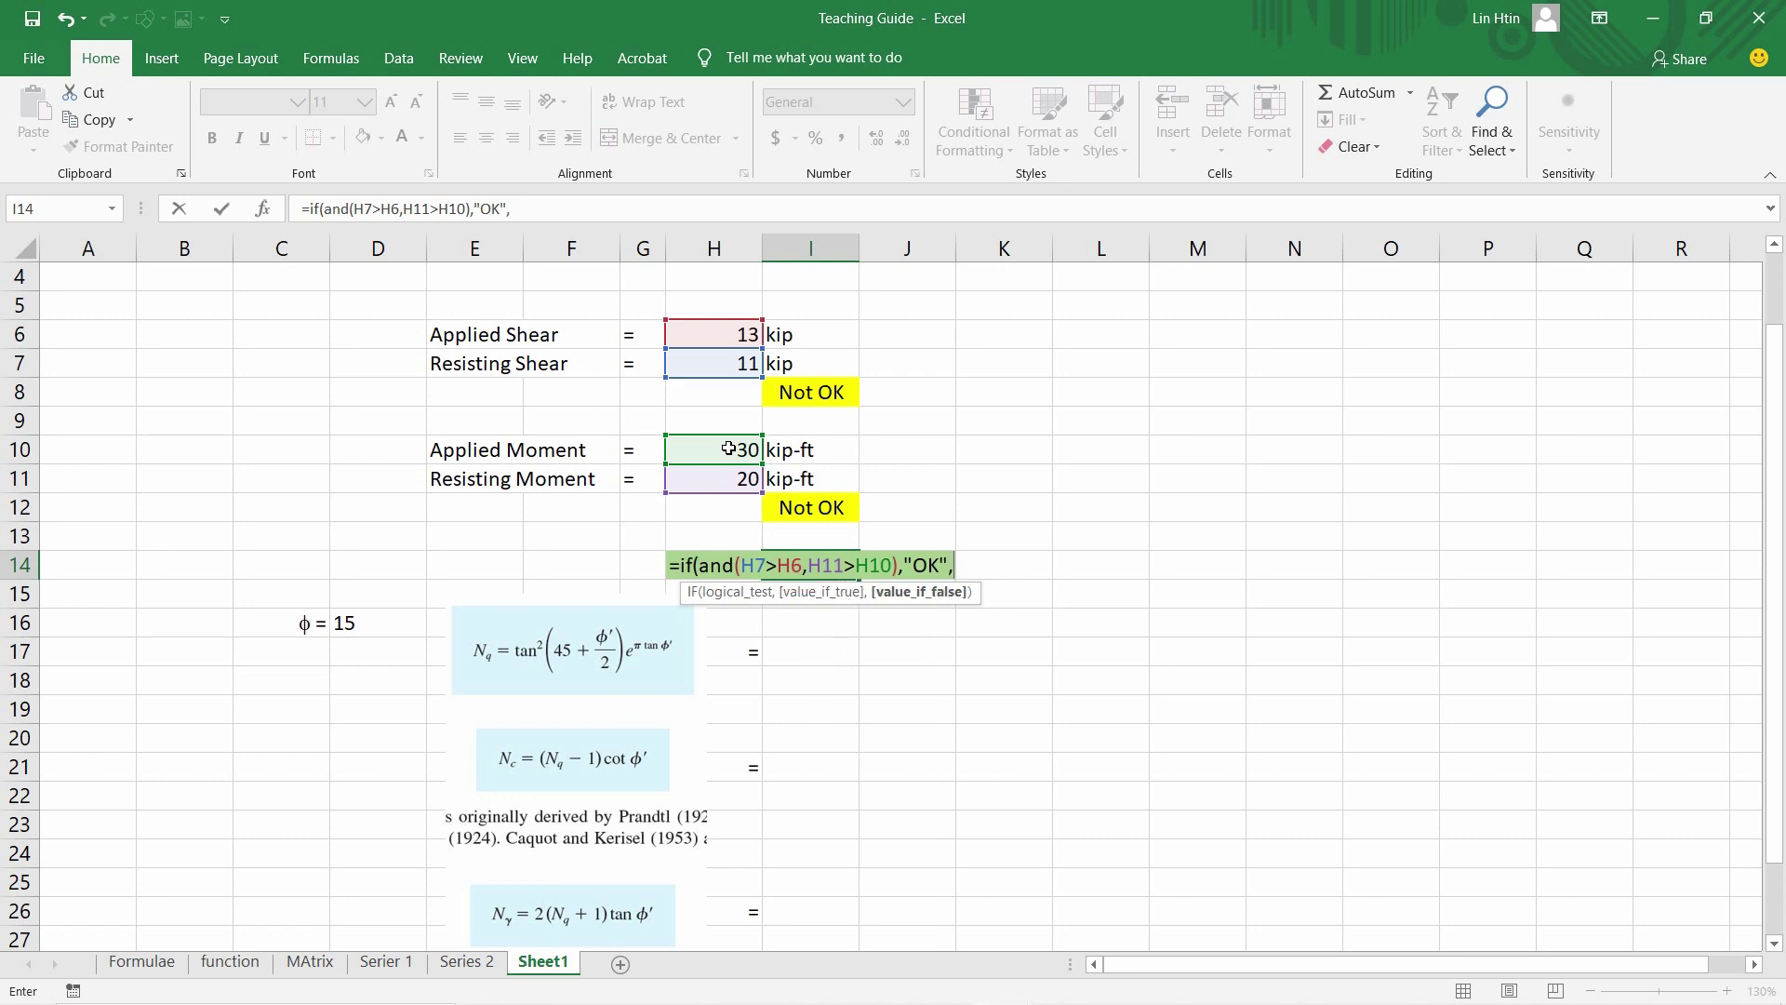
{"action": "type", "text": "\""}
{"action": "type", "text": "Rev"}
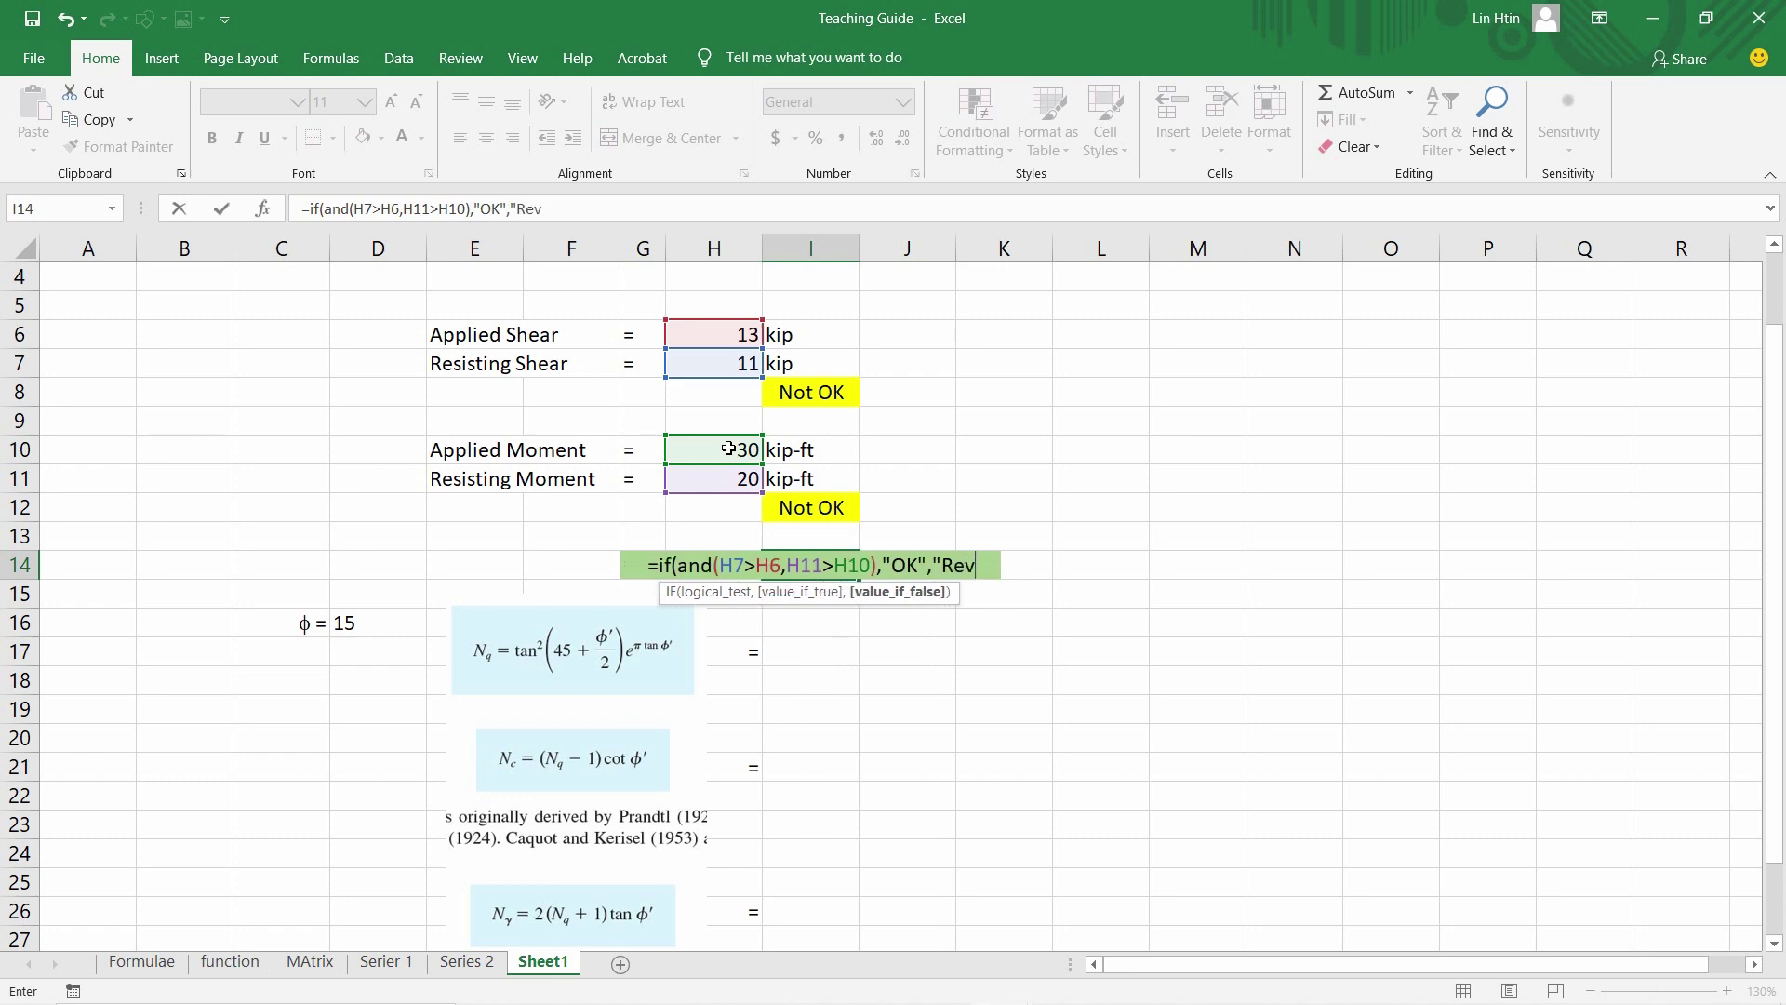
{"action": "type", "text": "ise\""}
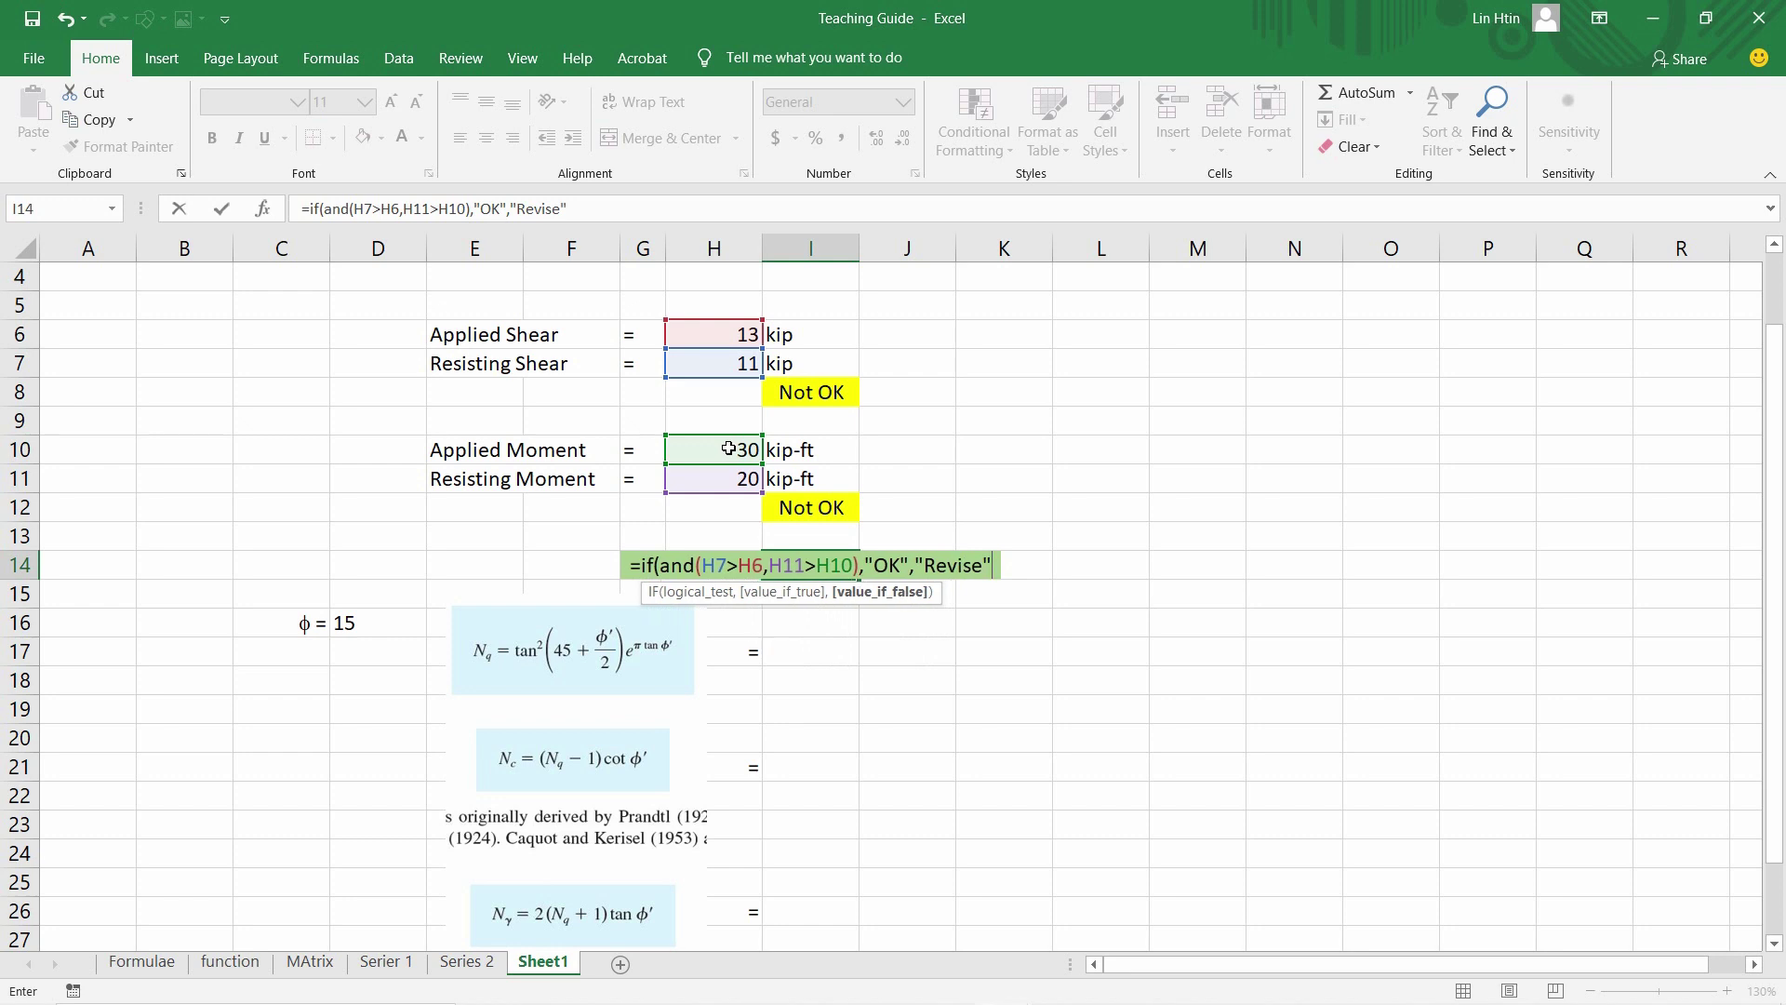
{"action": "type", "text": "\""}
{"action": "key", "text": "BackSpace"}
{"action": "type", "text": ")"}
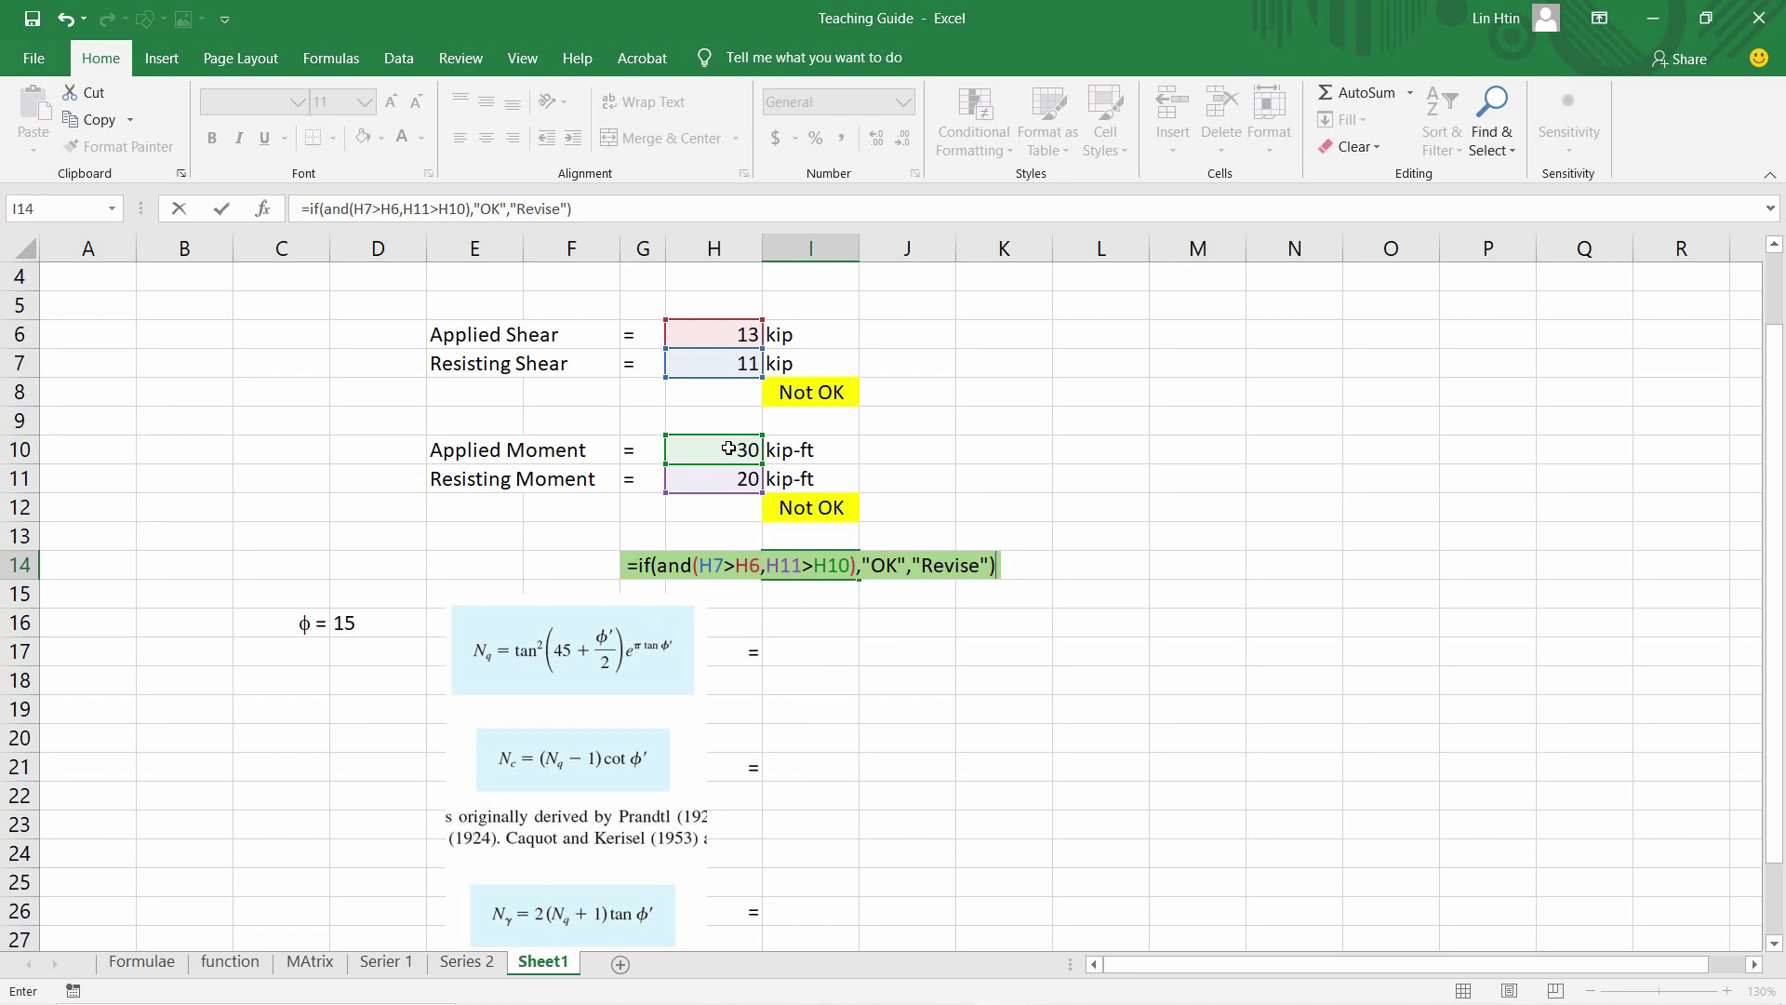
{"action": "key", "text": "Return"}
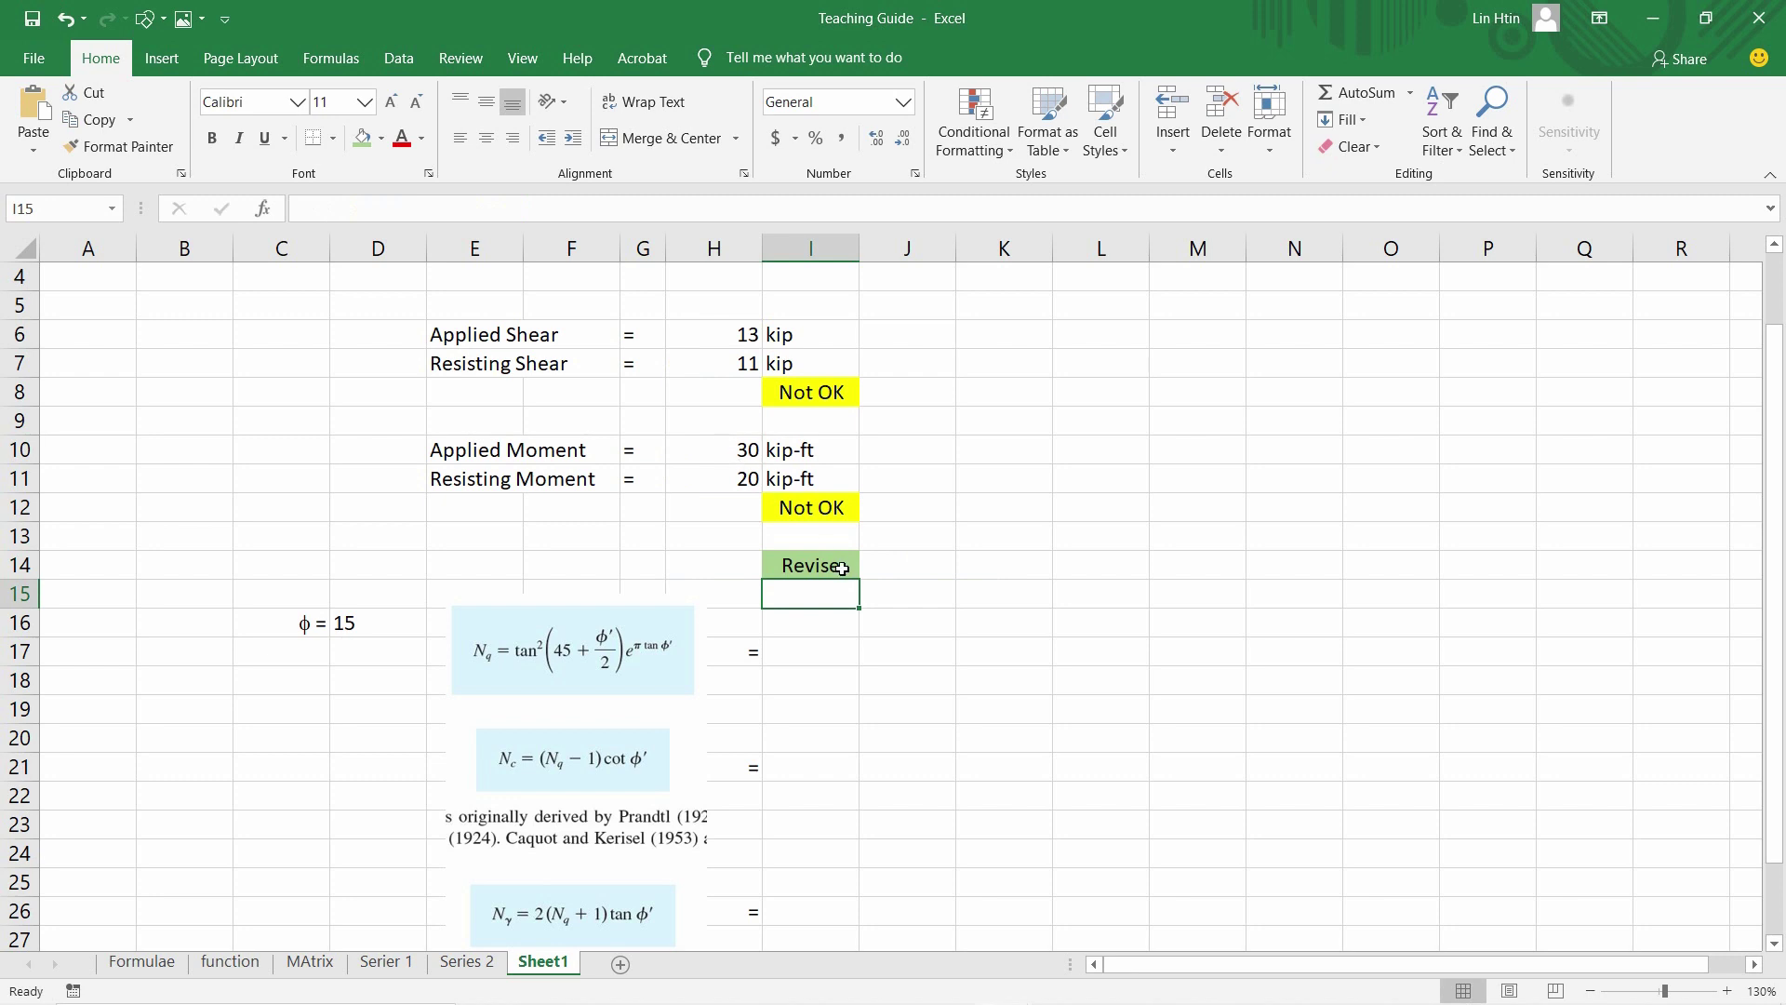
Set the Resisting Shear in H7 to 15 kip and the Resisting Moment in H11 to 40 kip-ft to test the combined check in I14
{"action": "left_click", "coordinate": [734, 373]}
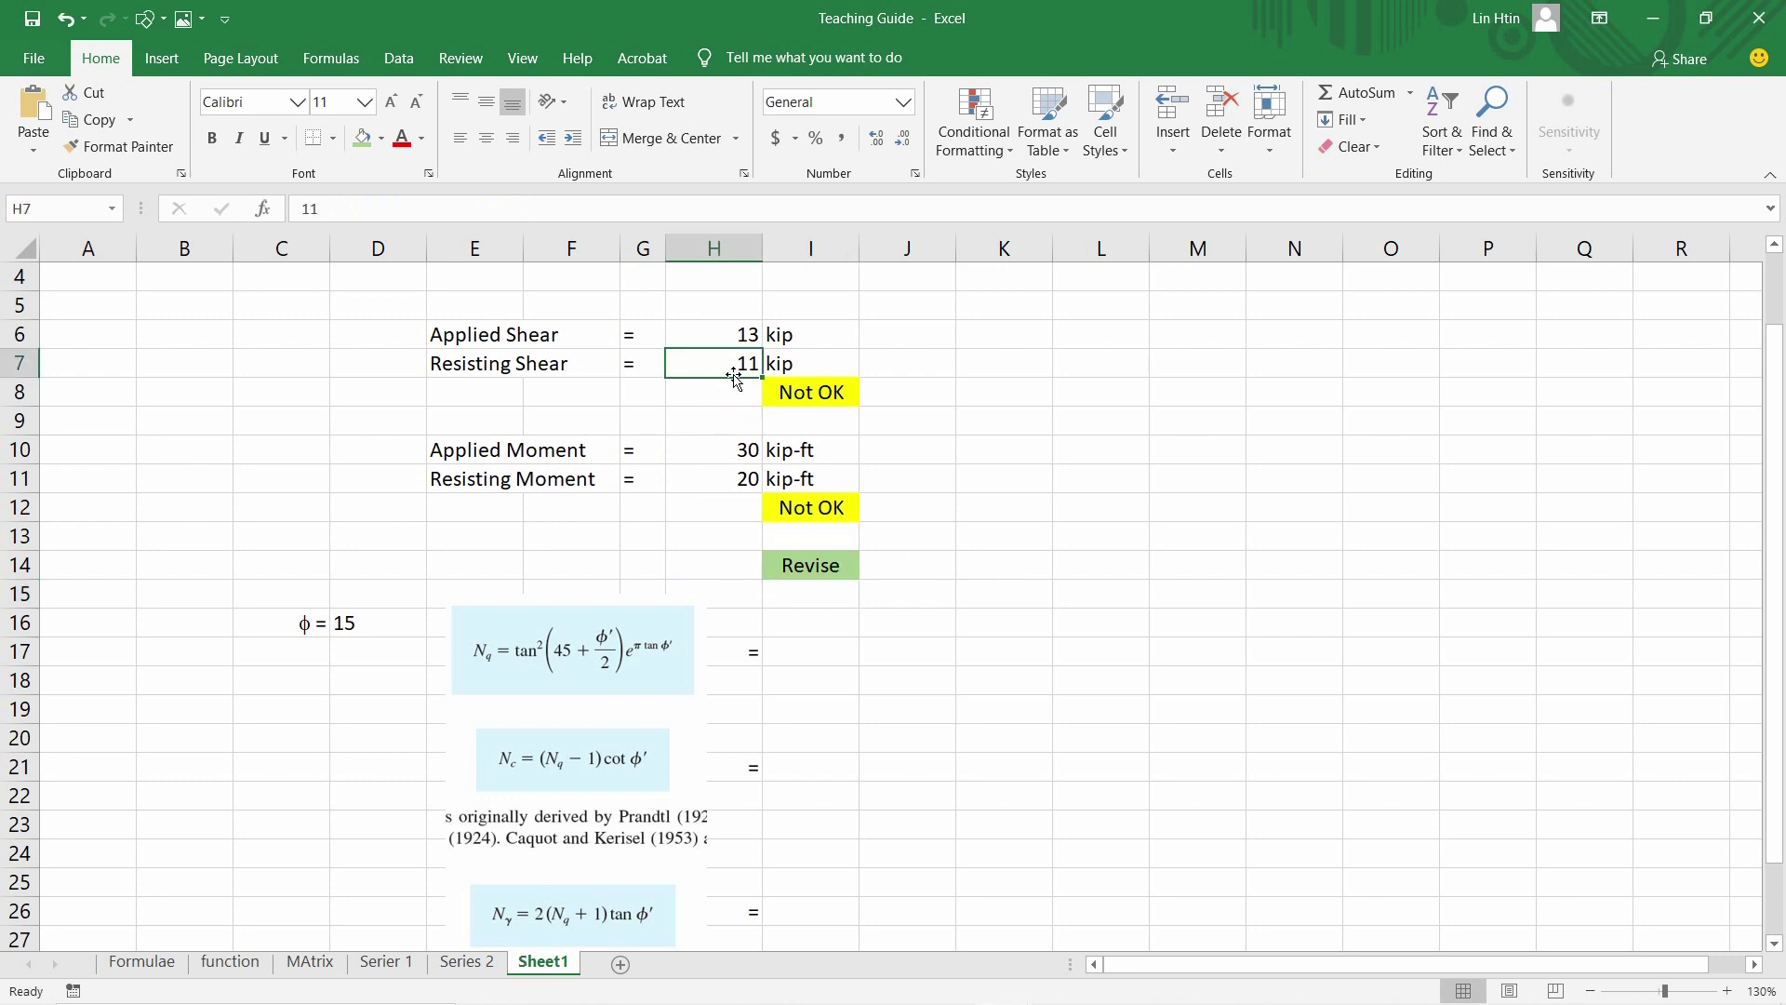
{"action": "type", "text": "15"}
{"action": "key", "text": "Return"}
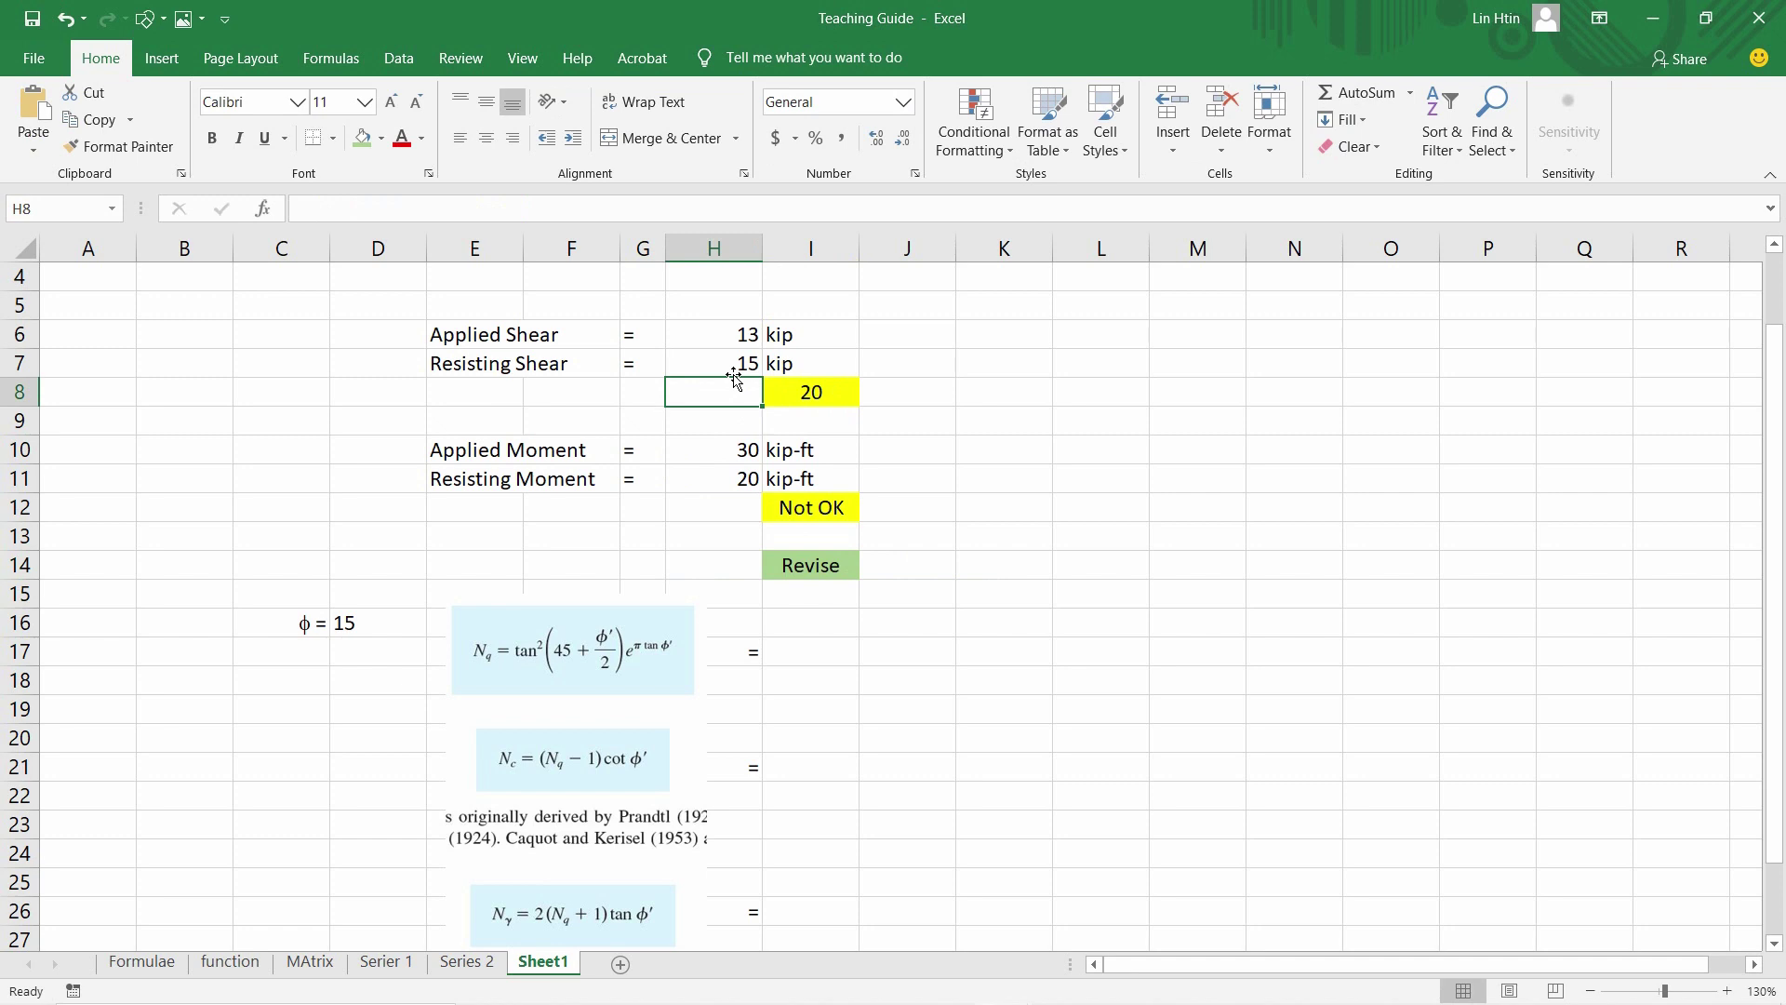
{"action": "left_click", "coordinate": [749, 480]}
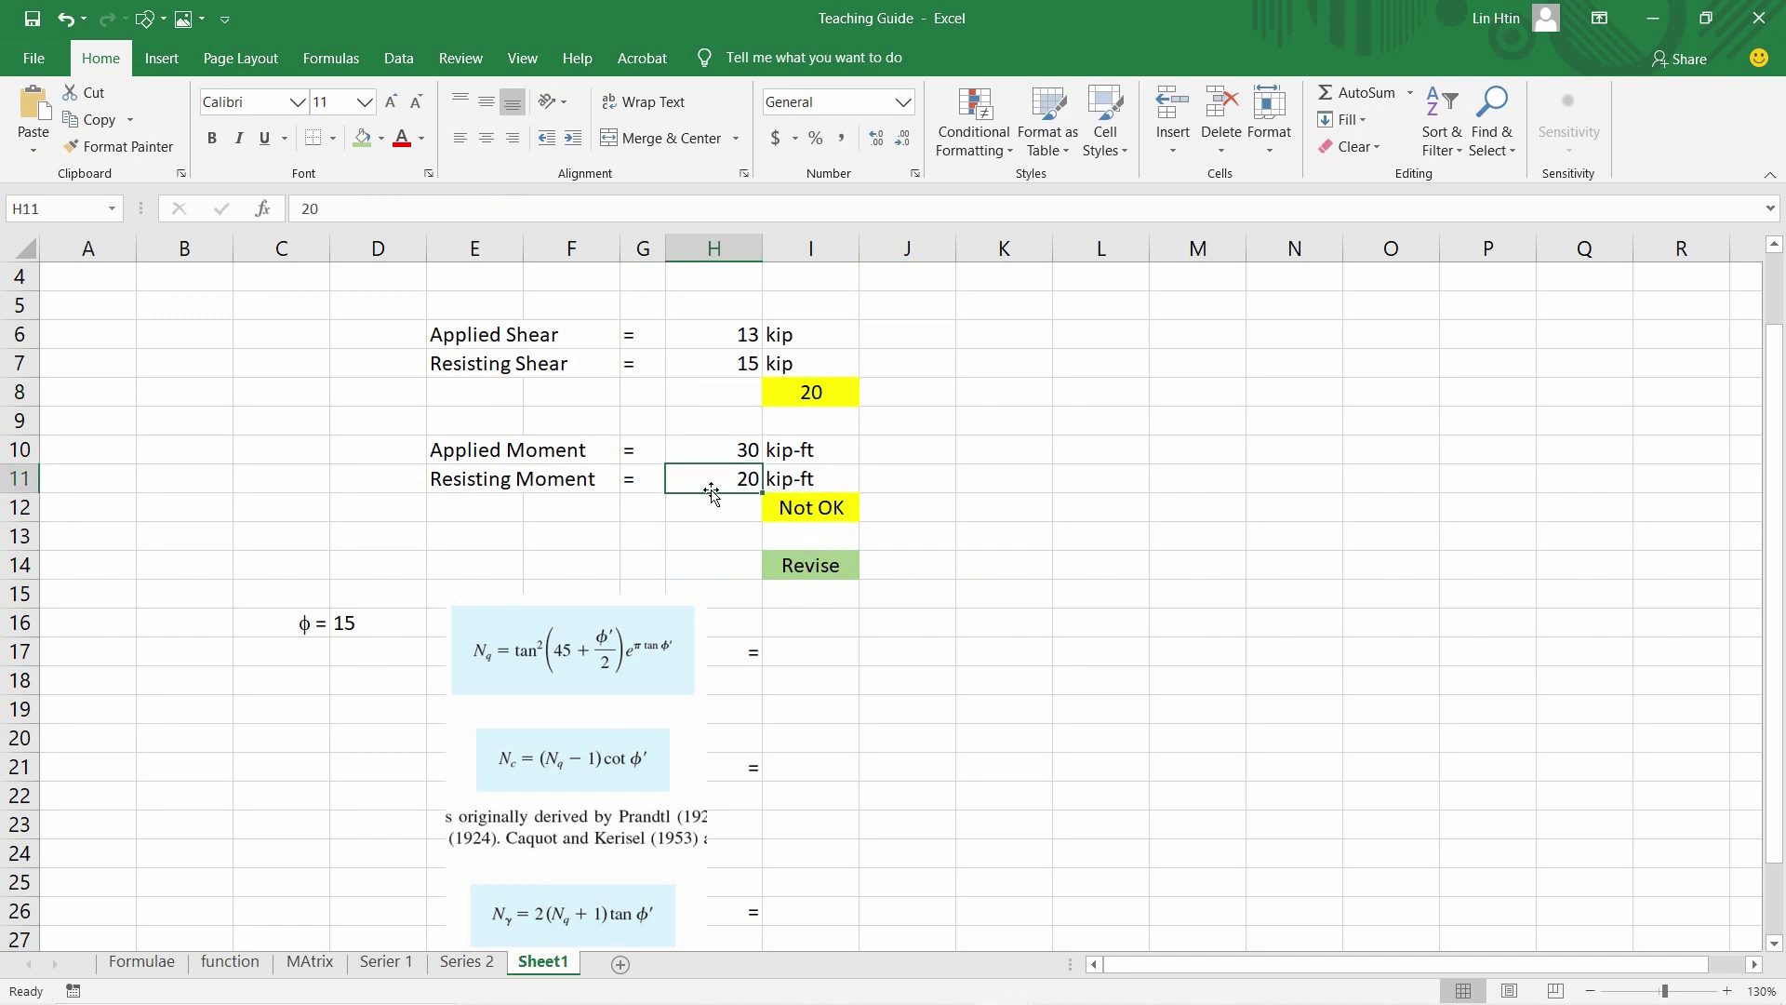
{"action": "type", "text": "40"}
{"action": "key", "text": "Return"}
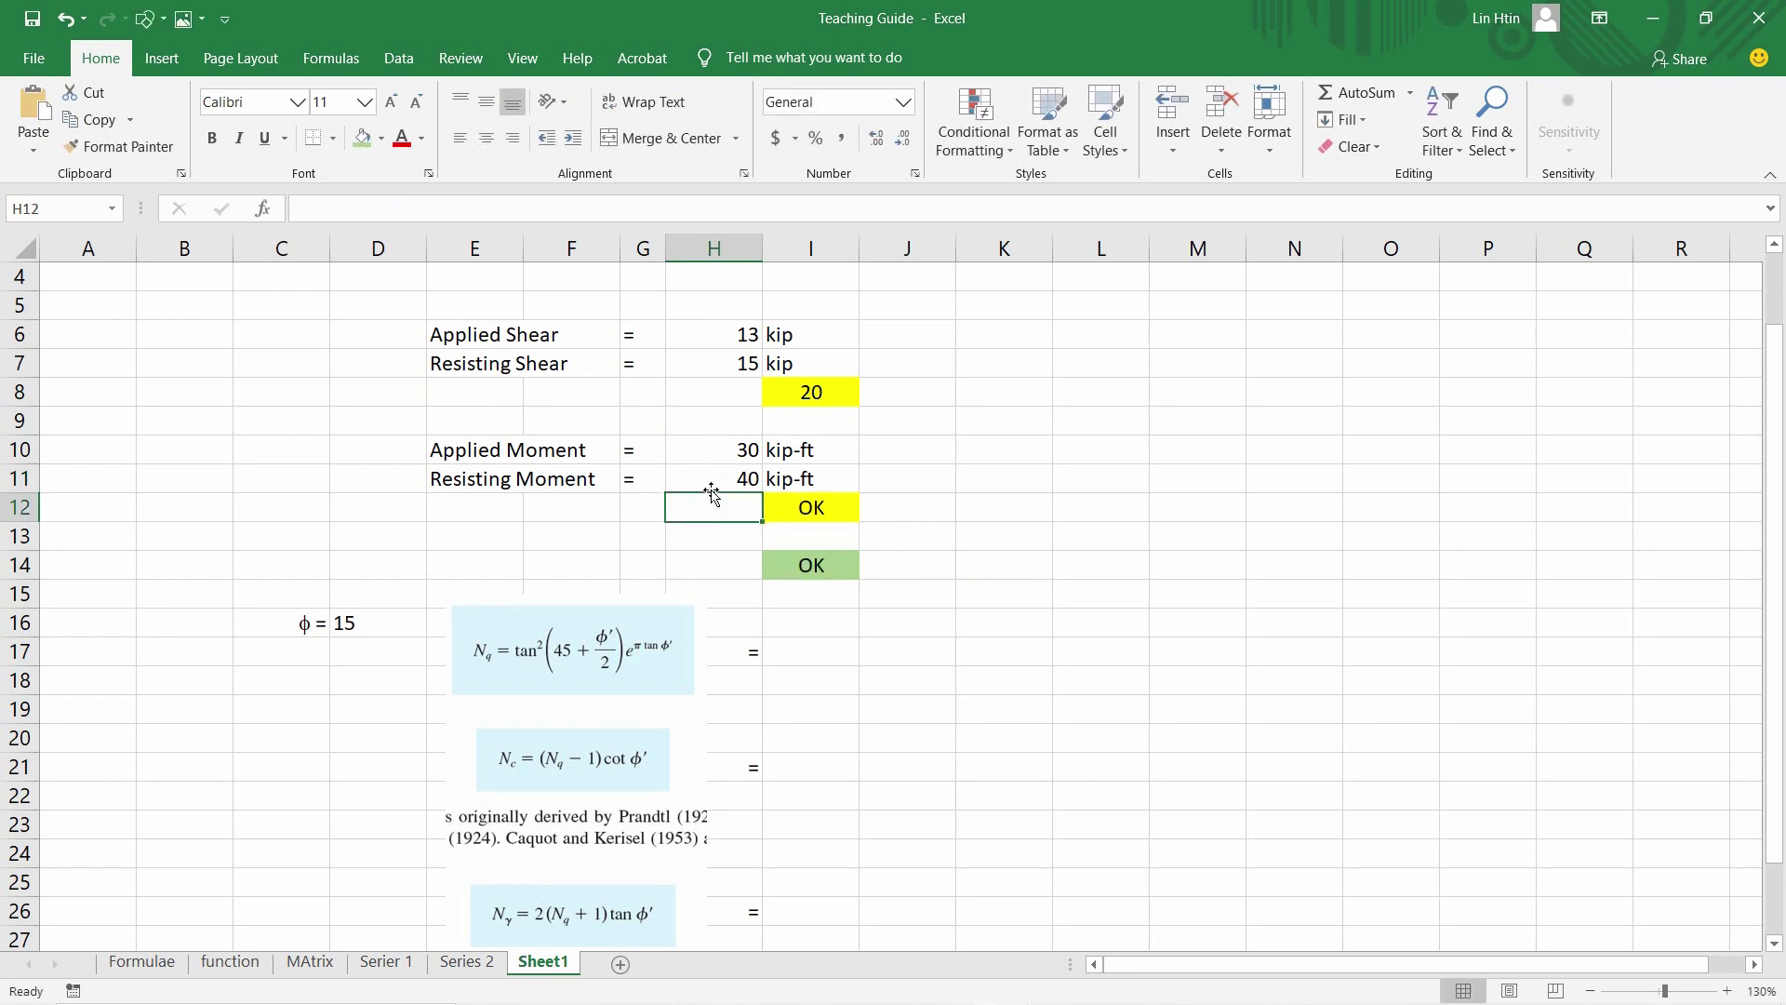
{"action": "left_click", "coordinate": [736, 478]}
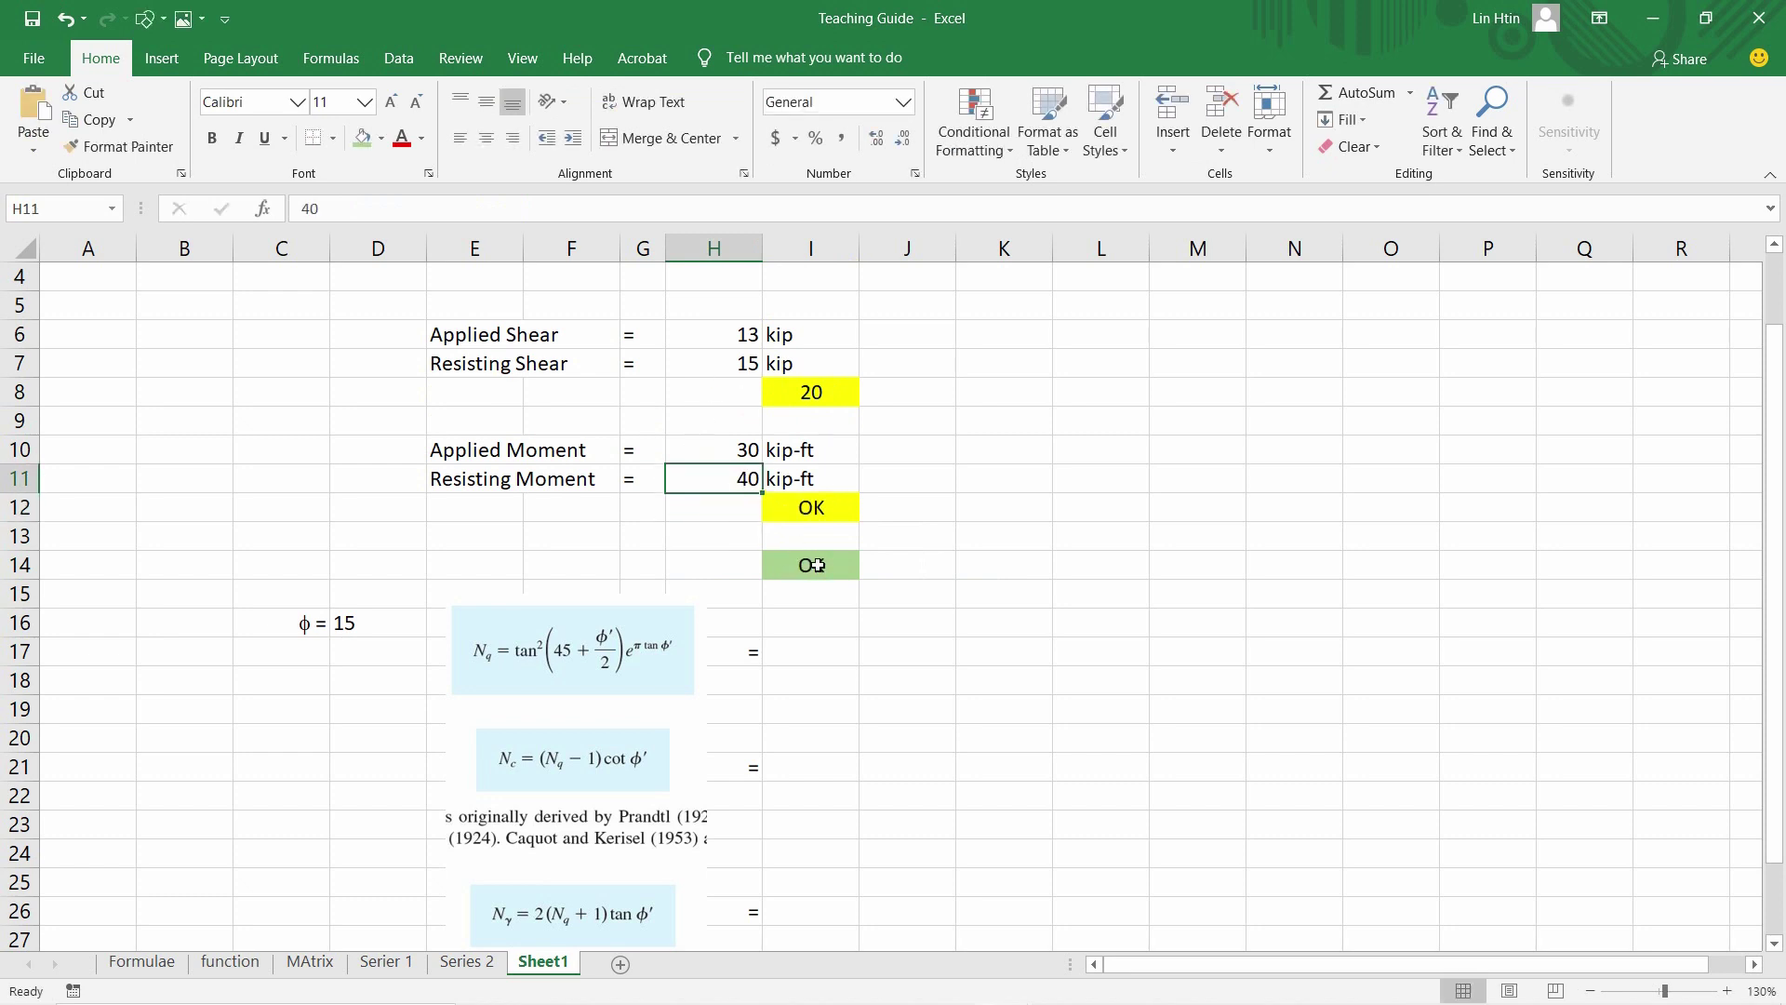
{"action": "left_click", "coordinate": [817, 565]}
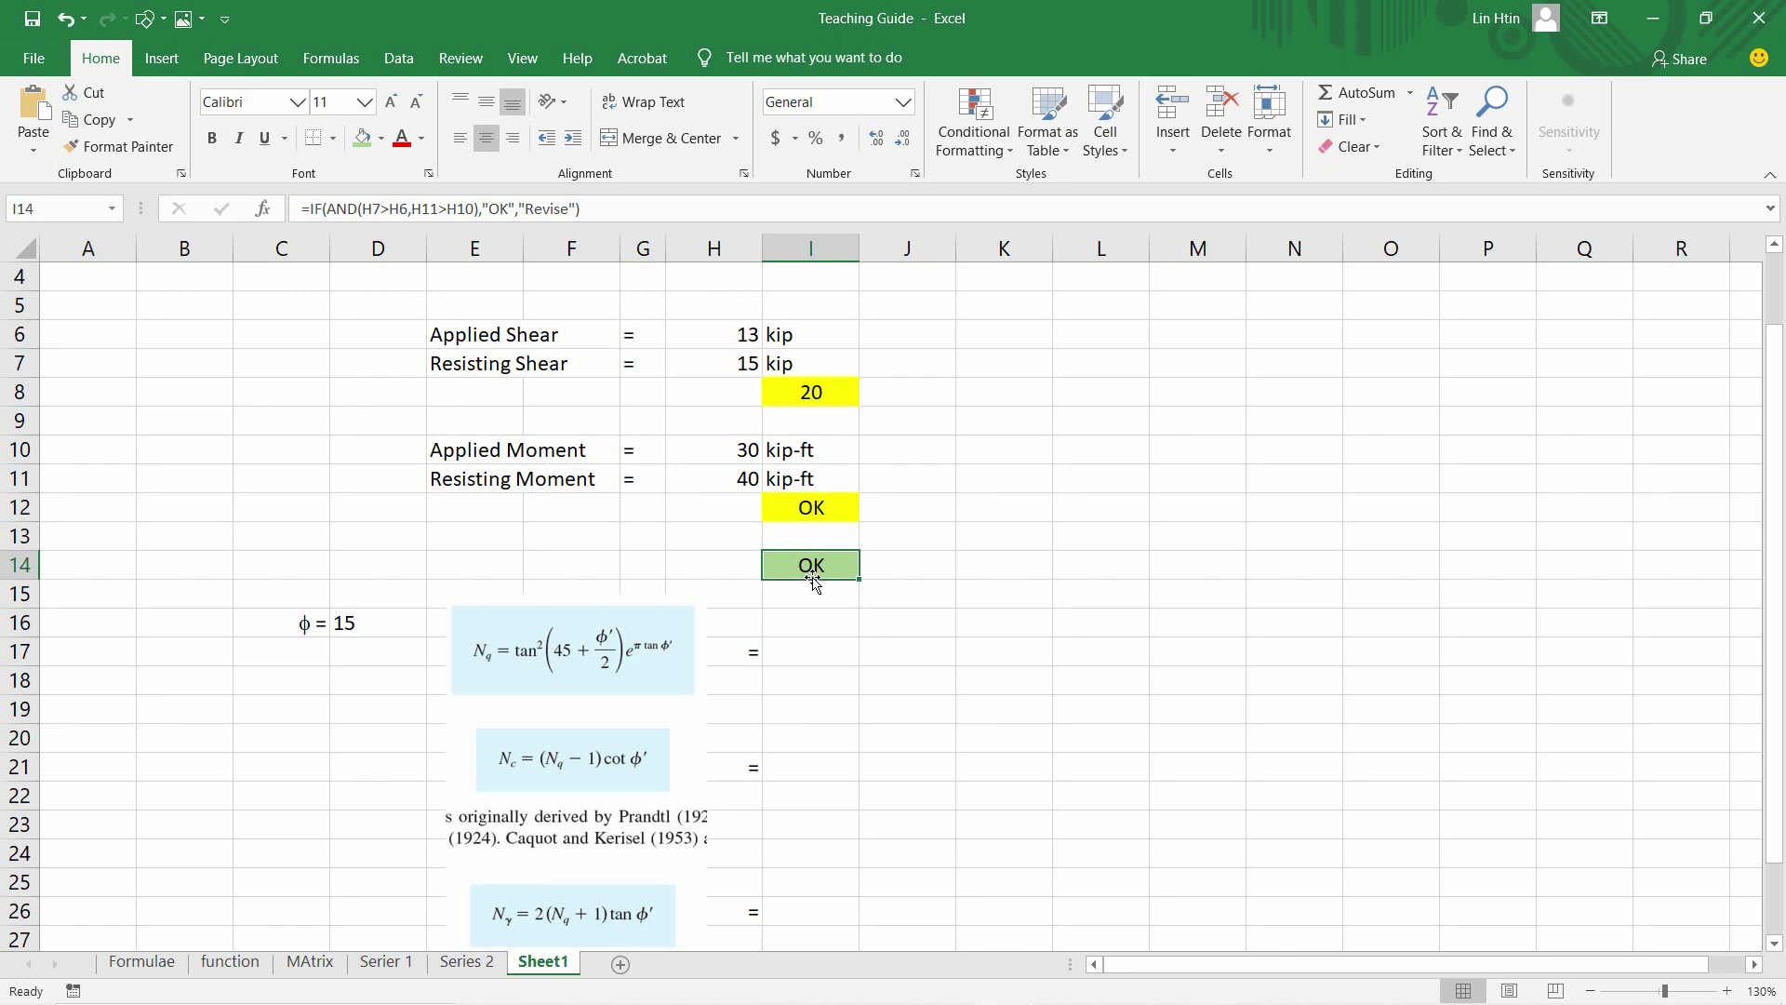
Try the sine of 90 without unit conversion by entering =SIN(90) in I17 beside the Nq equation
{"action": "scroll", "coordinate": [812, 579], "scroll_direction": "down", "scroll_amount": 2}
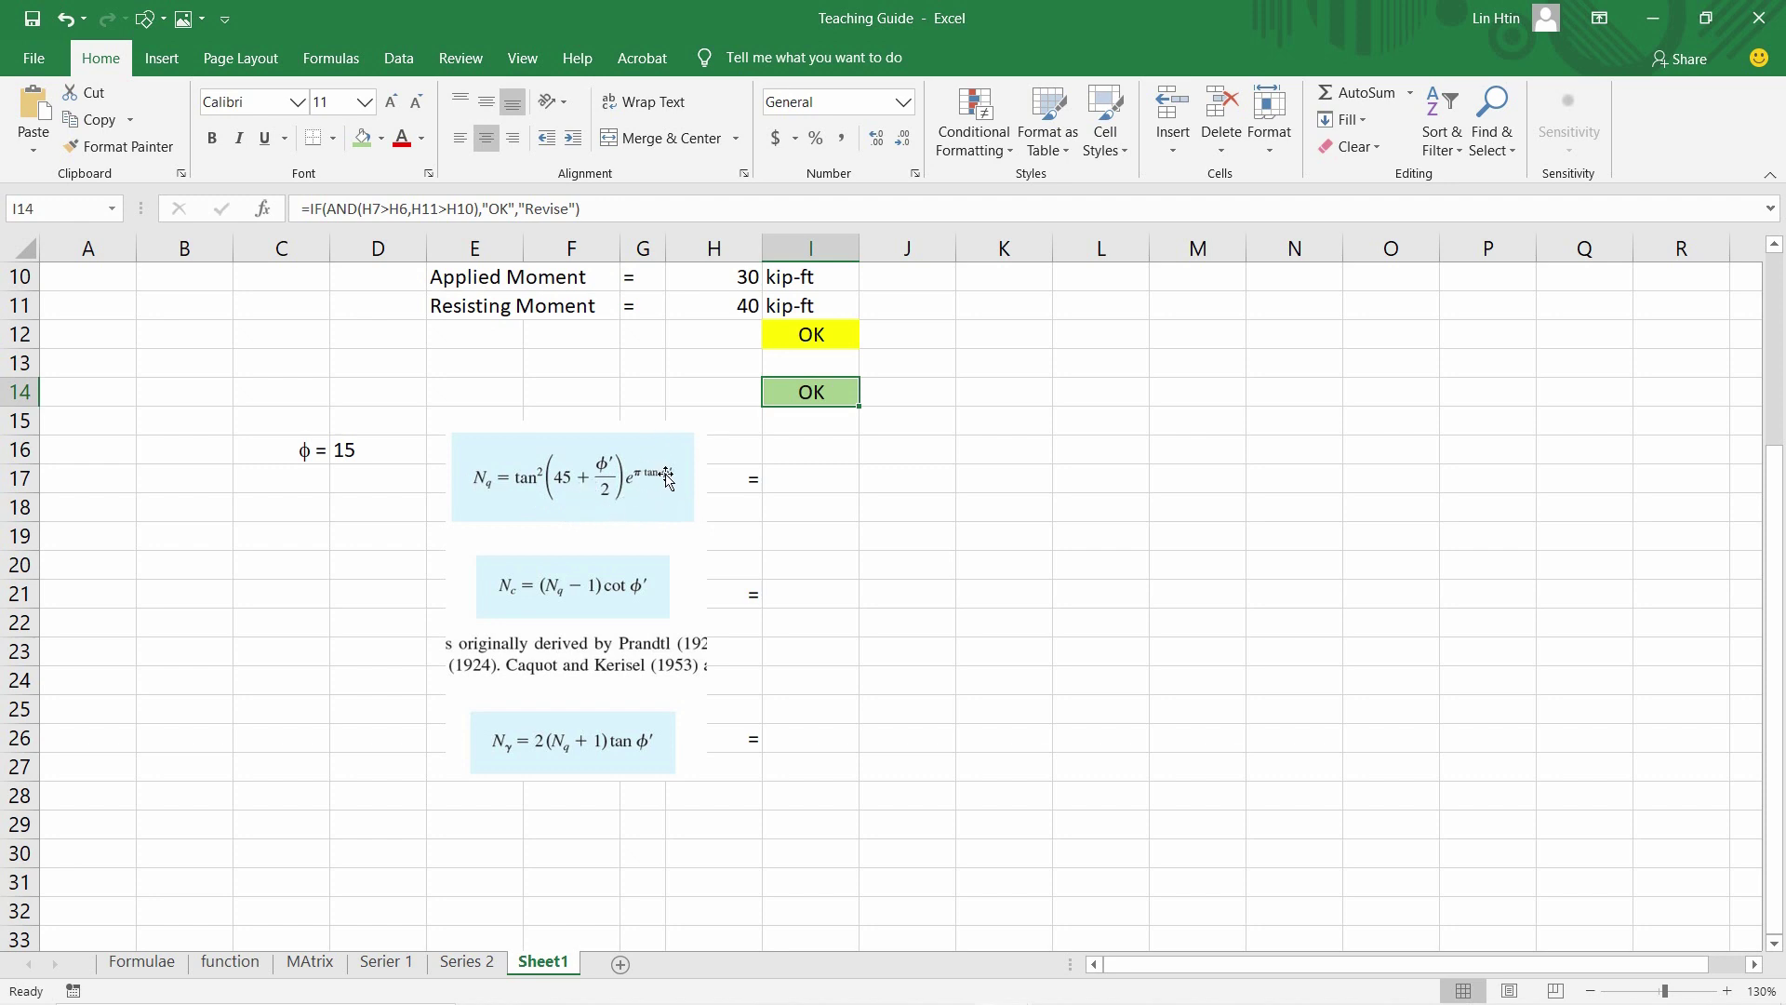
{"action": "left_click", "coordinate": [826, 488]}
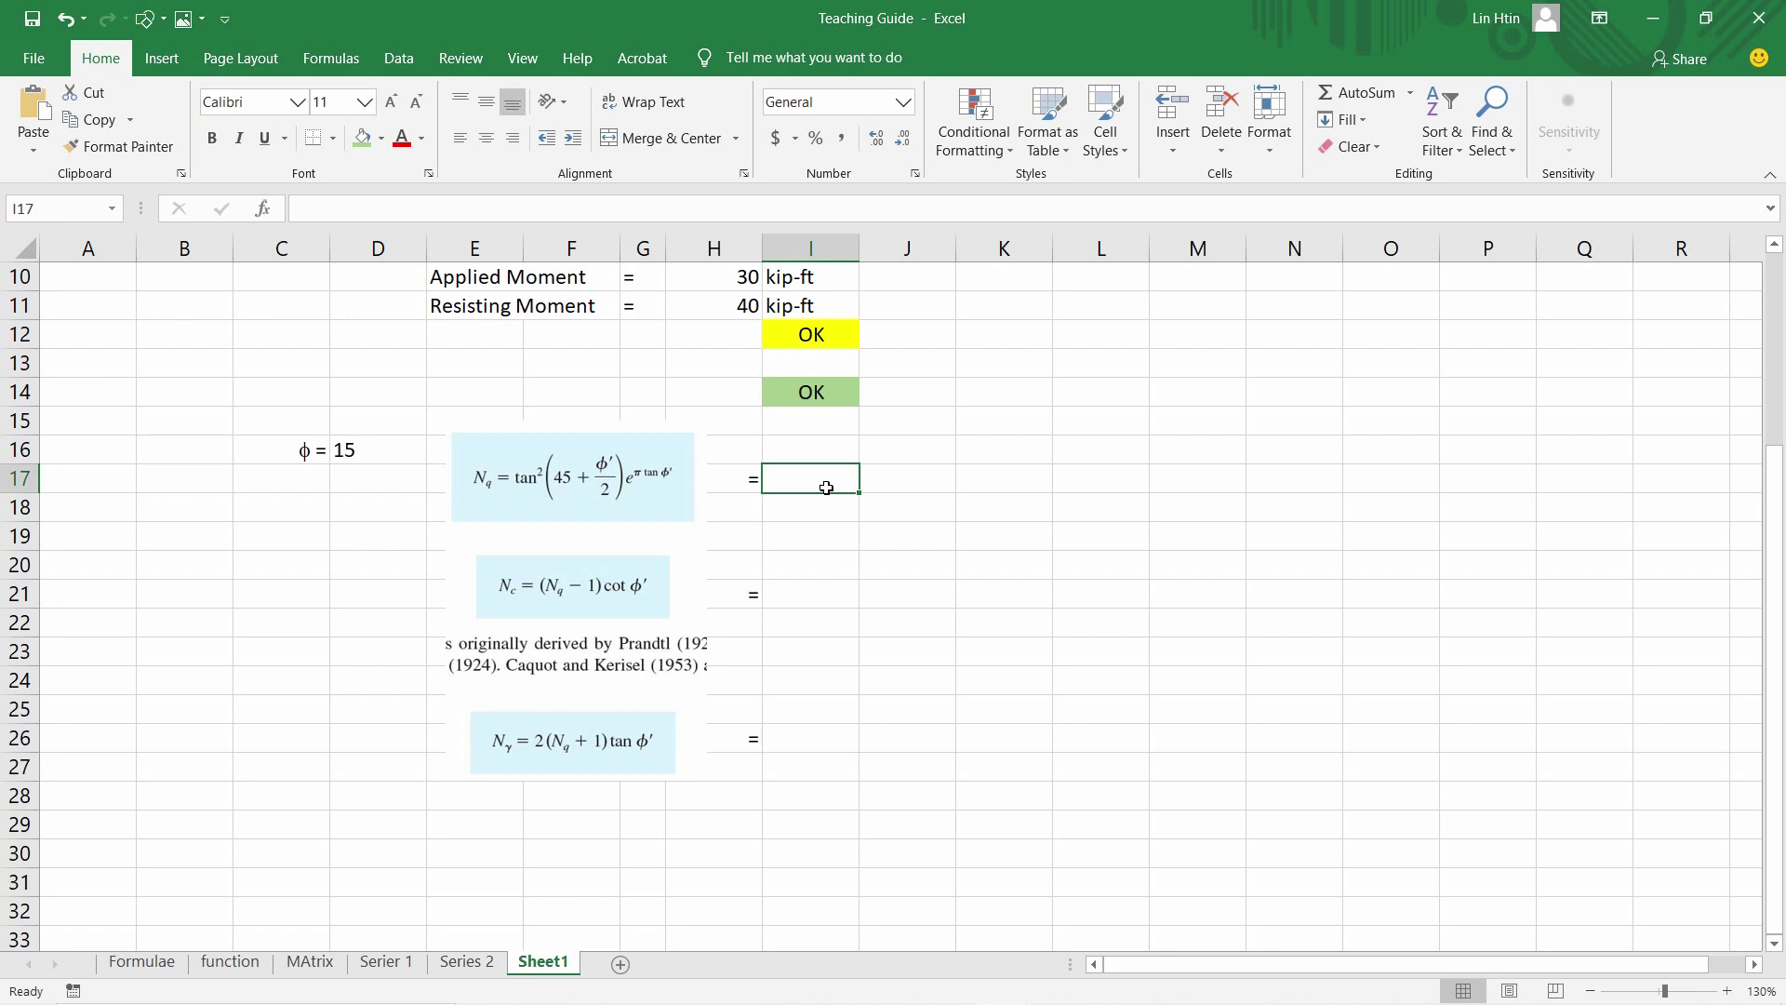
{"action": "type", "text": "=si"}
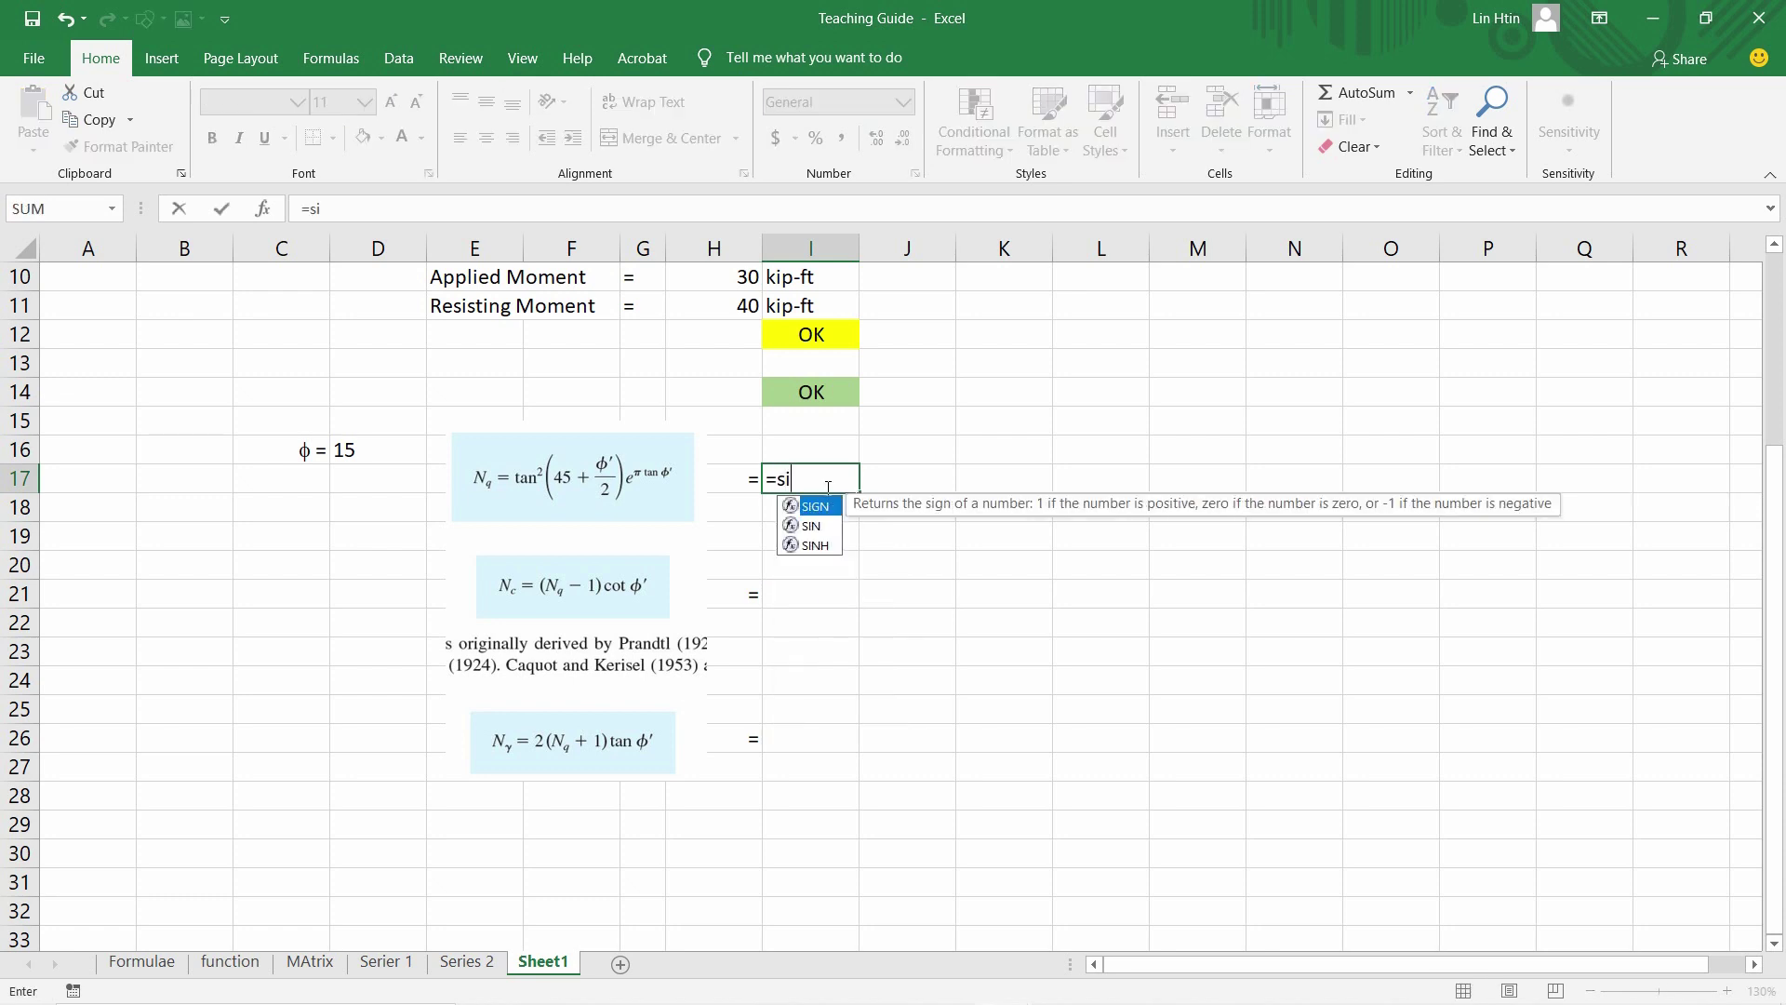
{"action": "type", "text": "n(90)"}
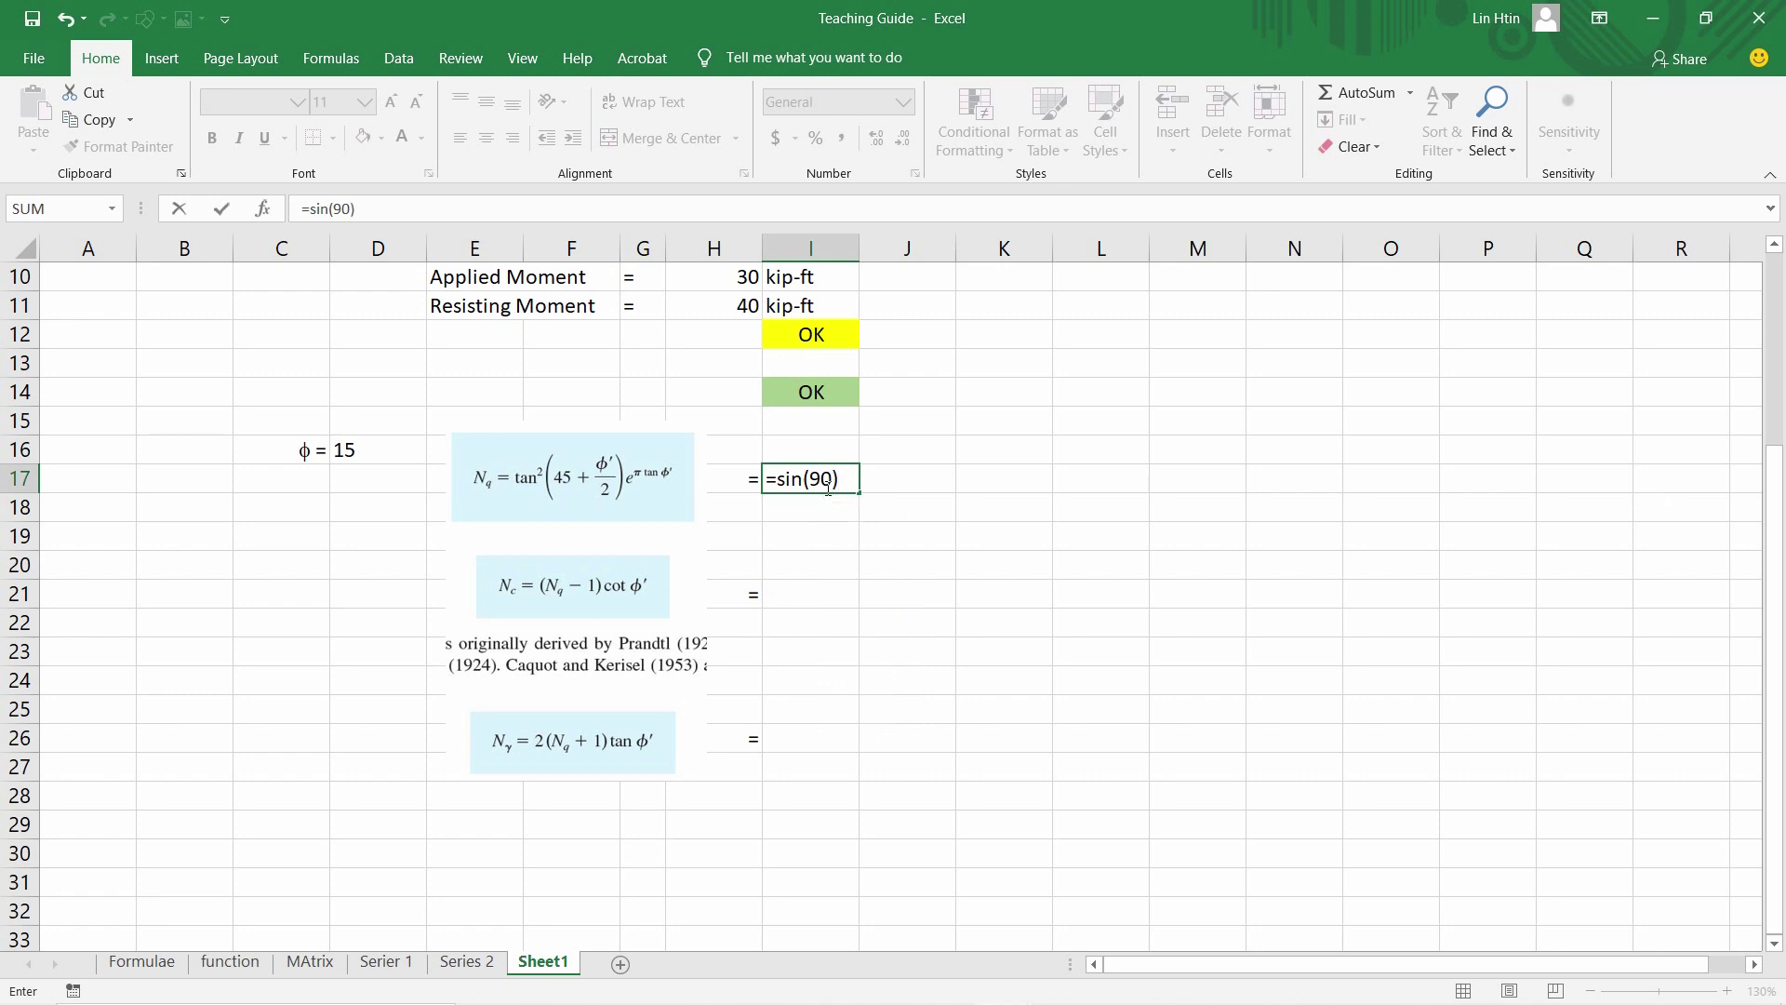
{"action": "key", "text": "Return"}
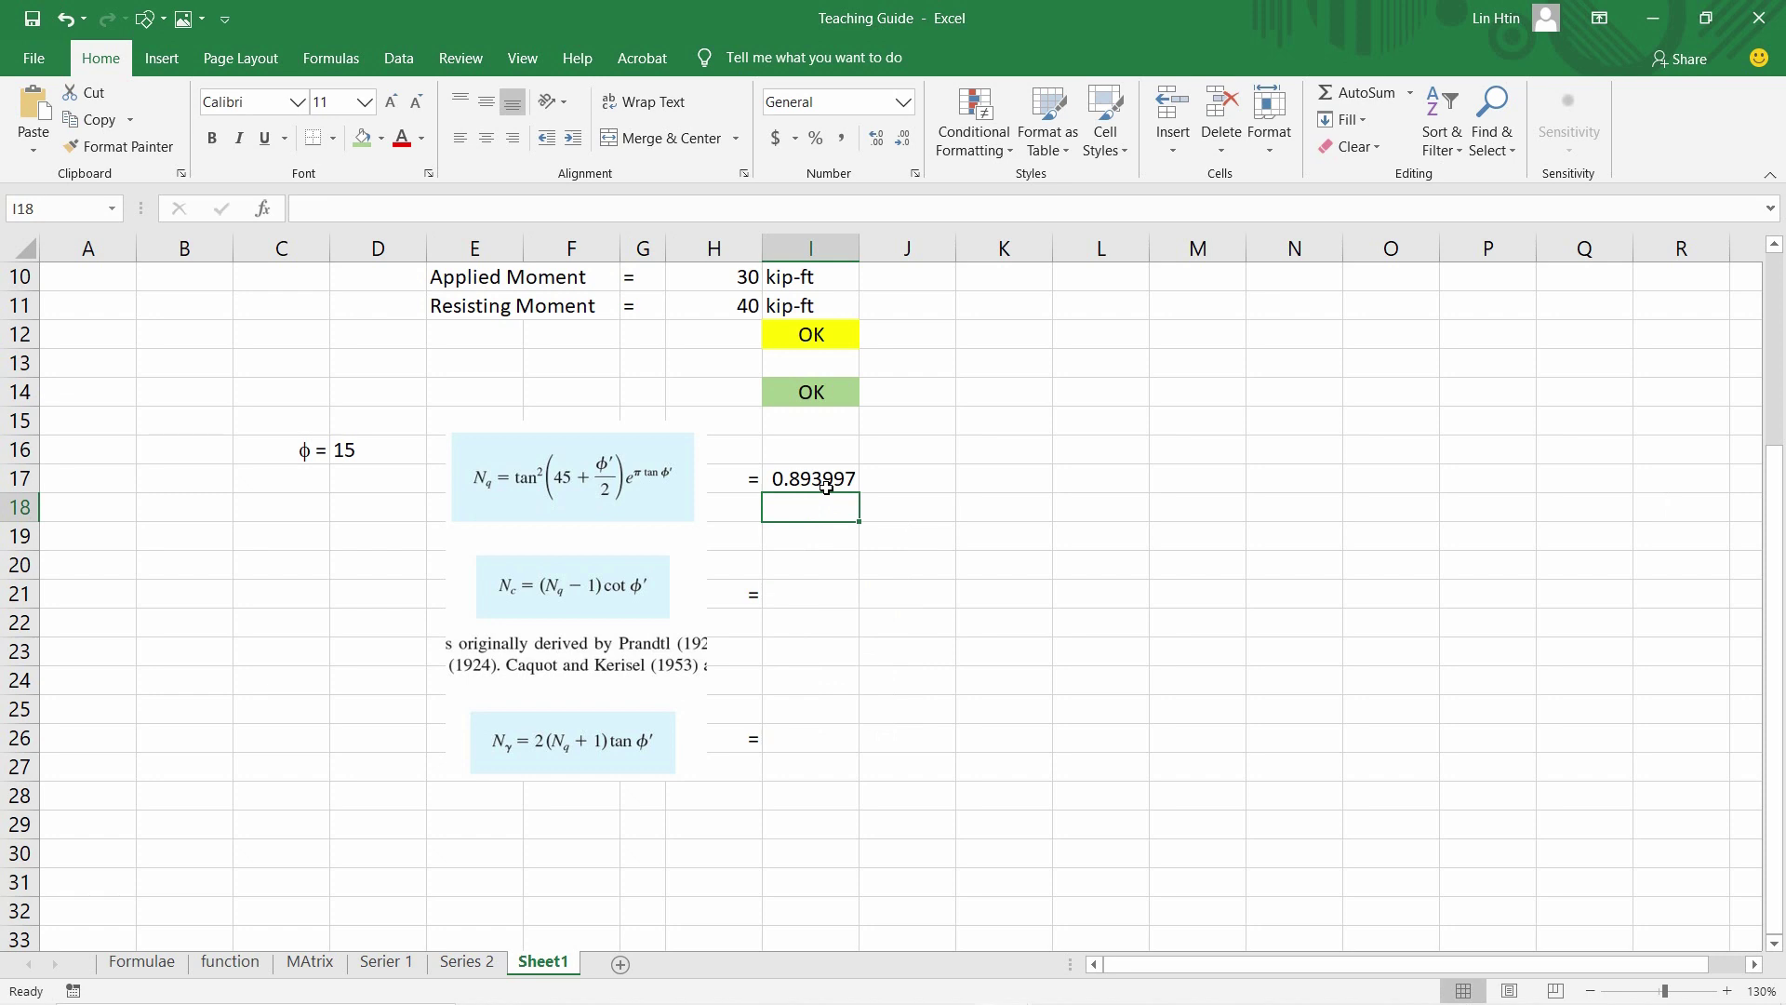
Replace the contents of I17 with =SIN(RADIANS(90)) so the angle is converted from degrees to radians
{"action": "left_click", "coordinate": [826, 487]}
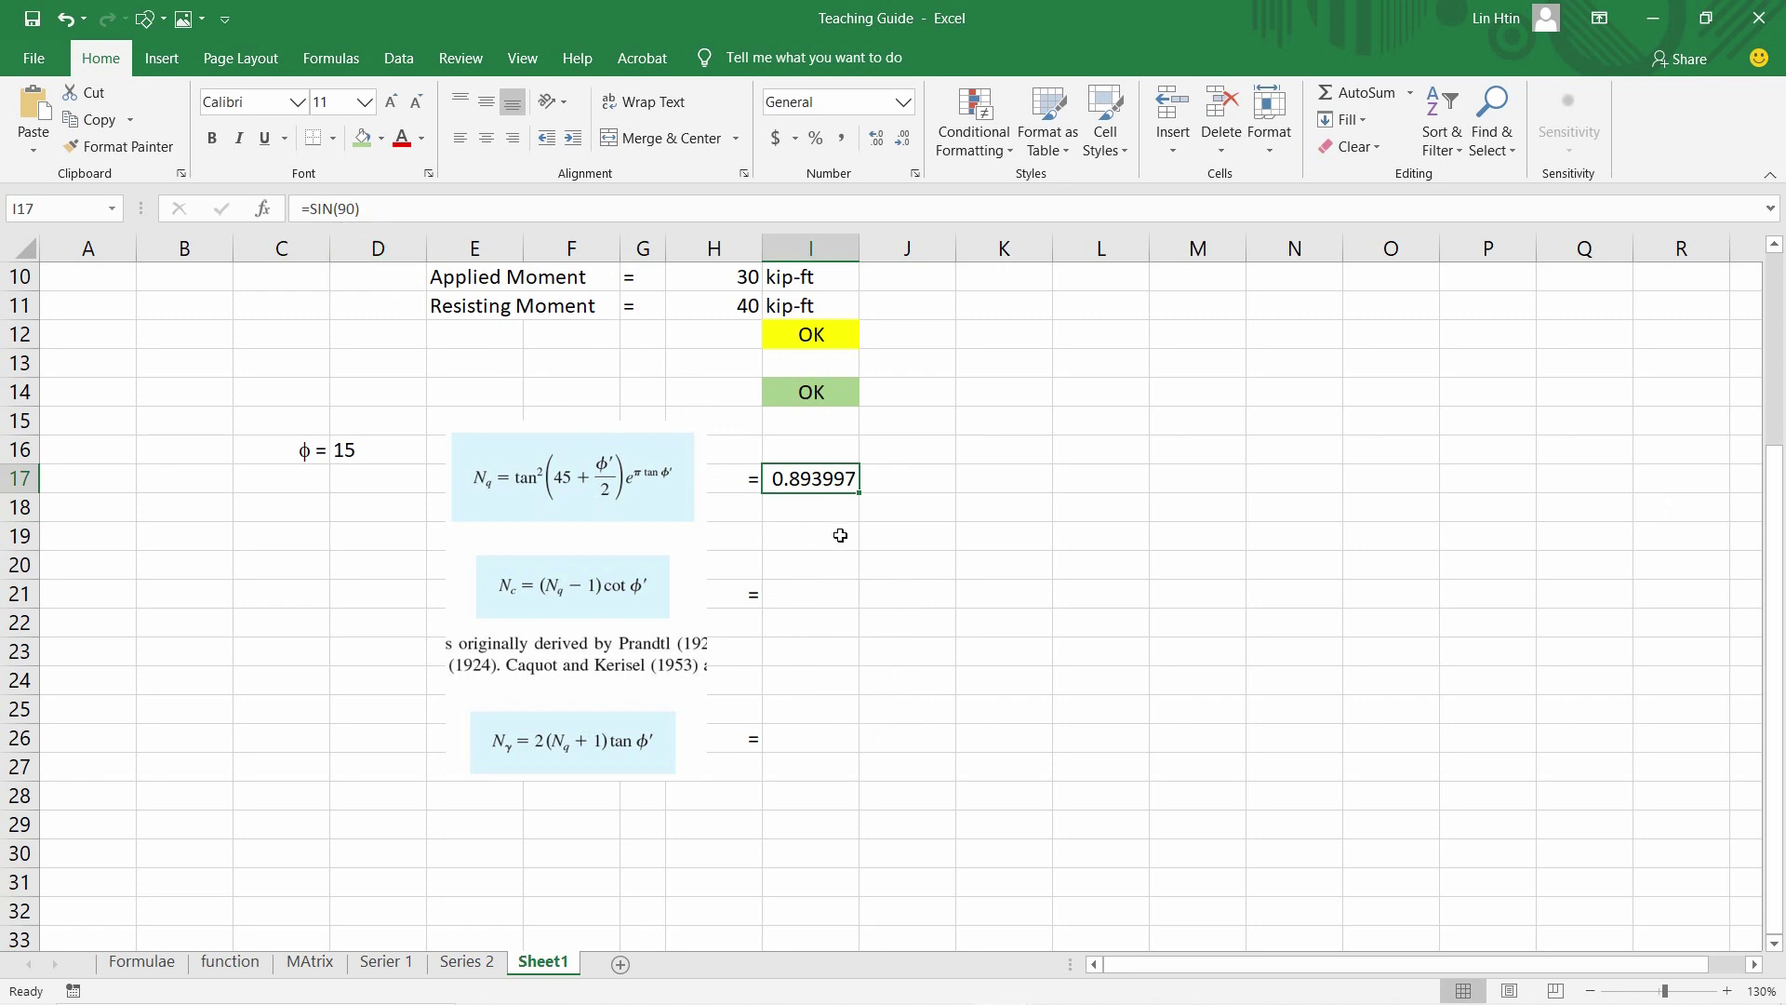
{"action": "key", "text": "Delete"}
{"action": "type", "text": "=si"}
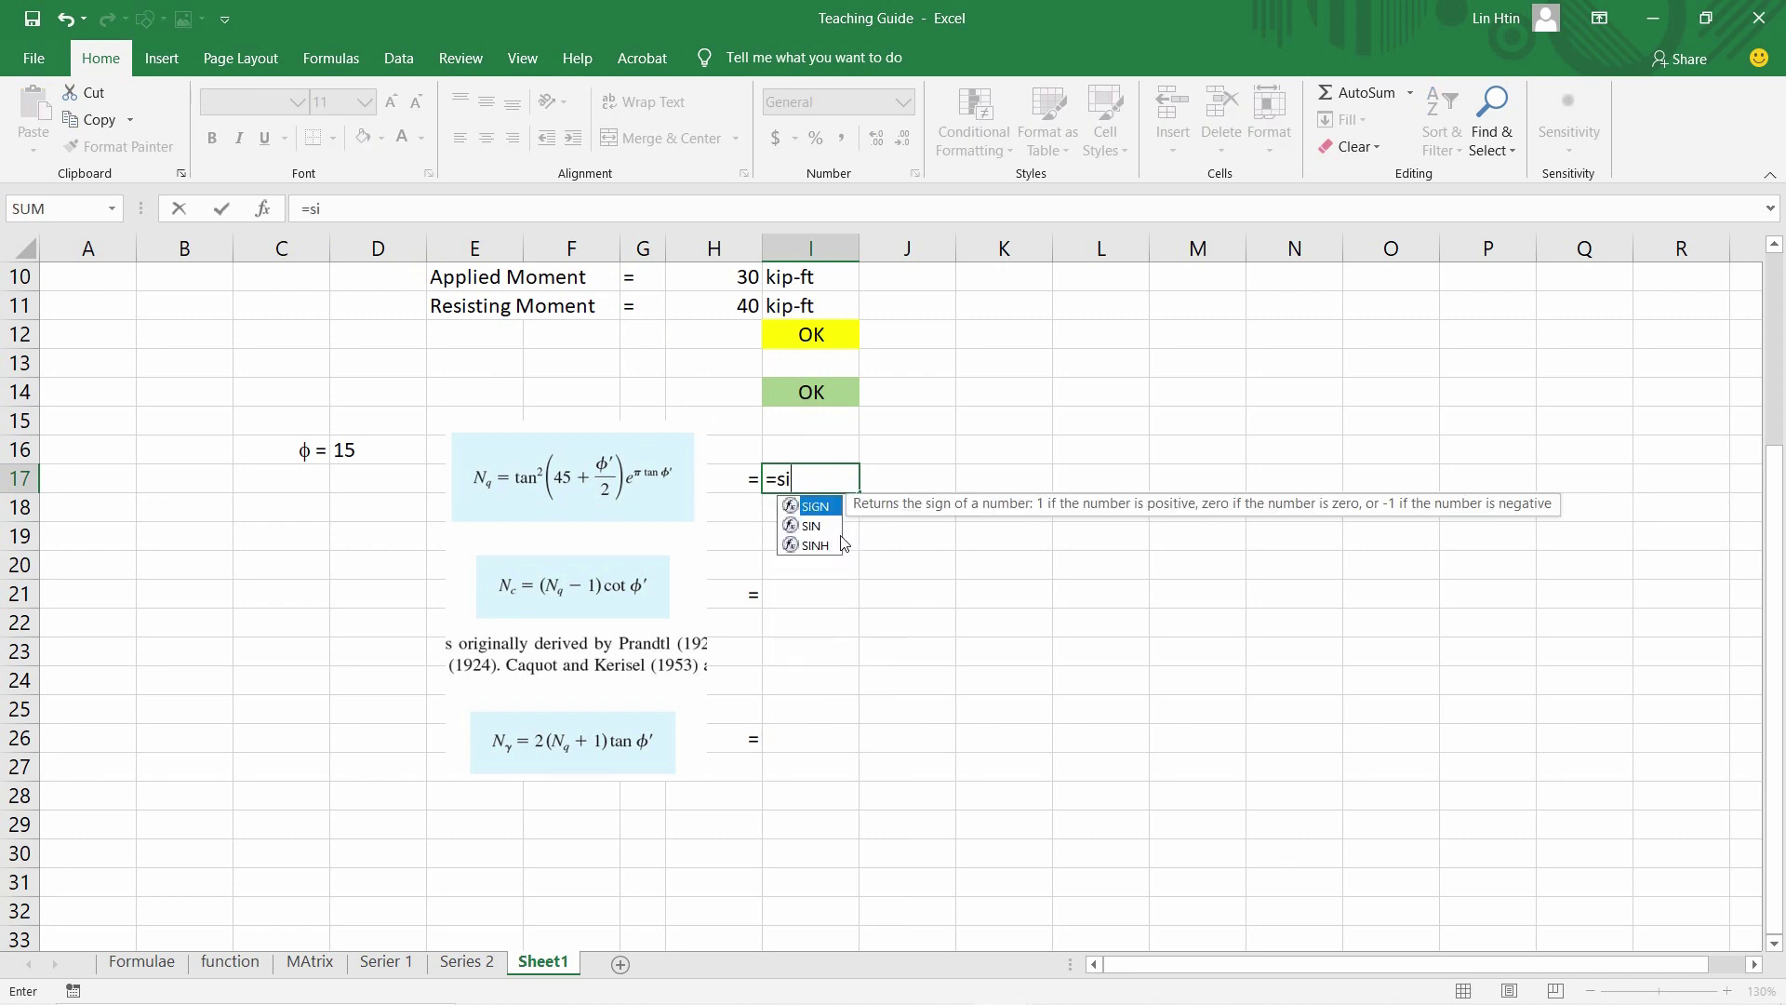
{"action": "type", "text": "n(radia"}
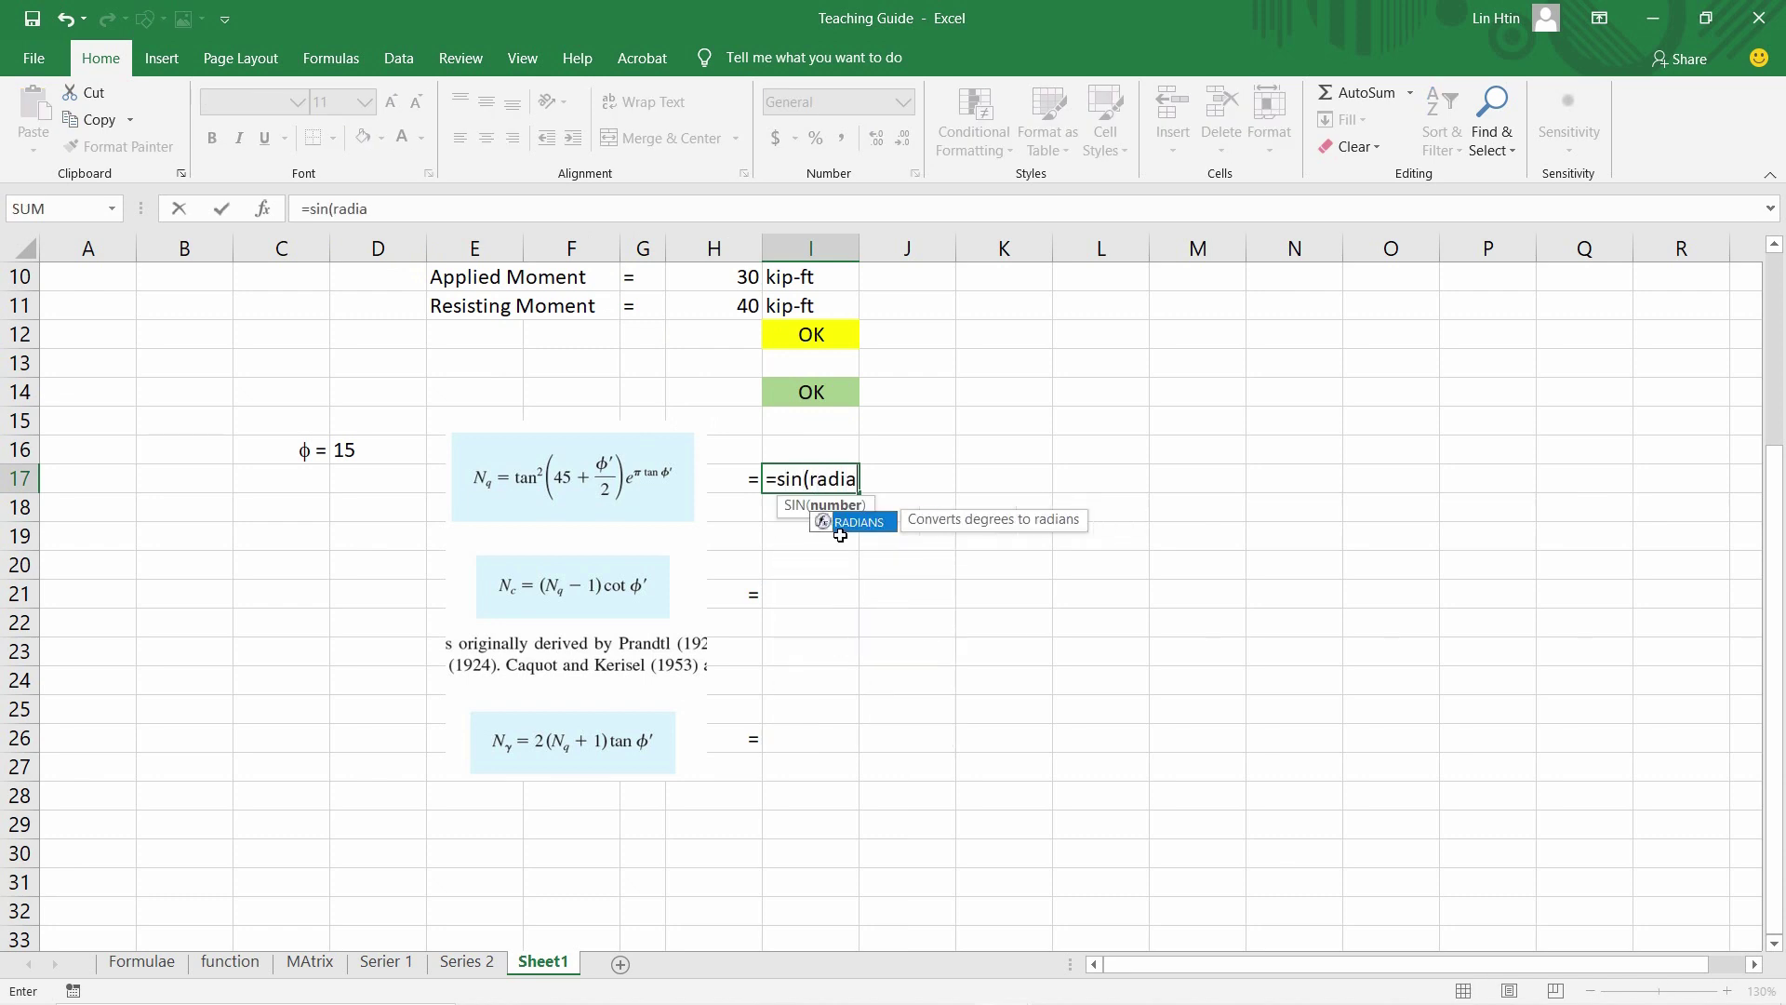
{"action": "type", "text": "ns(90))"}
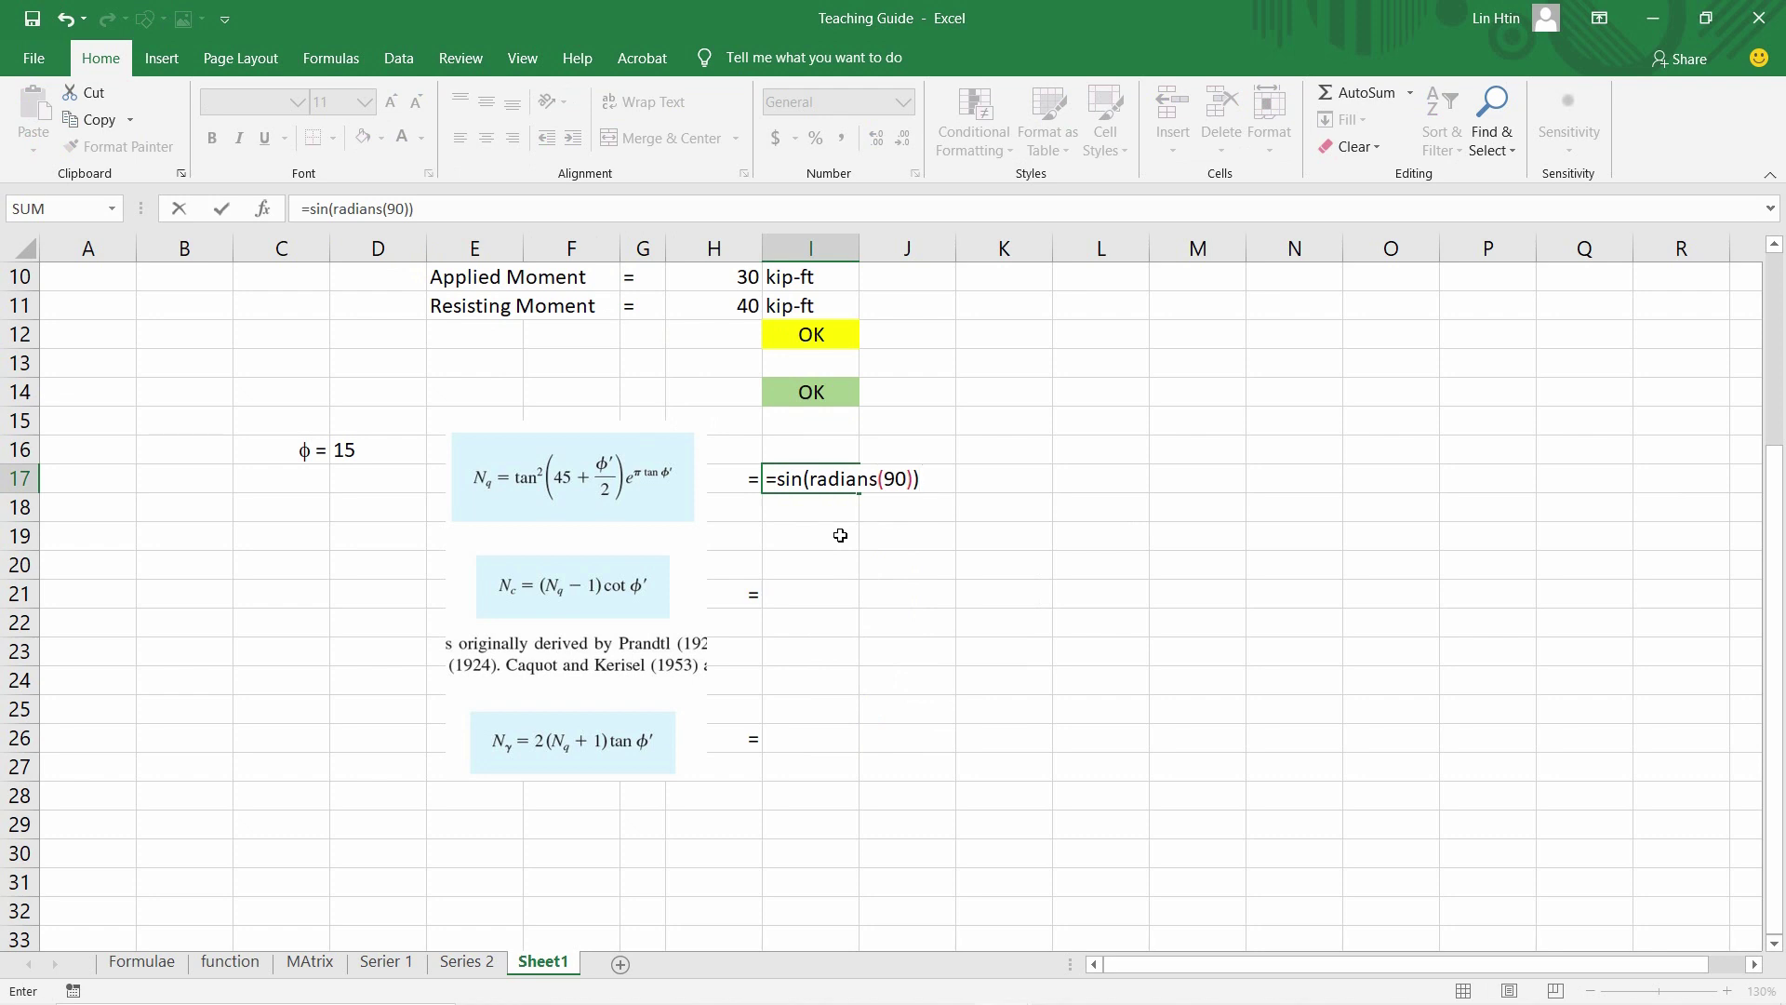
{"action": "key", "text": "Return"}
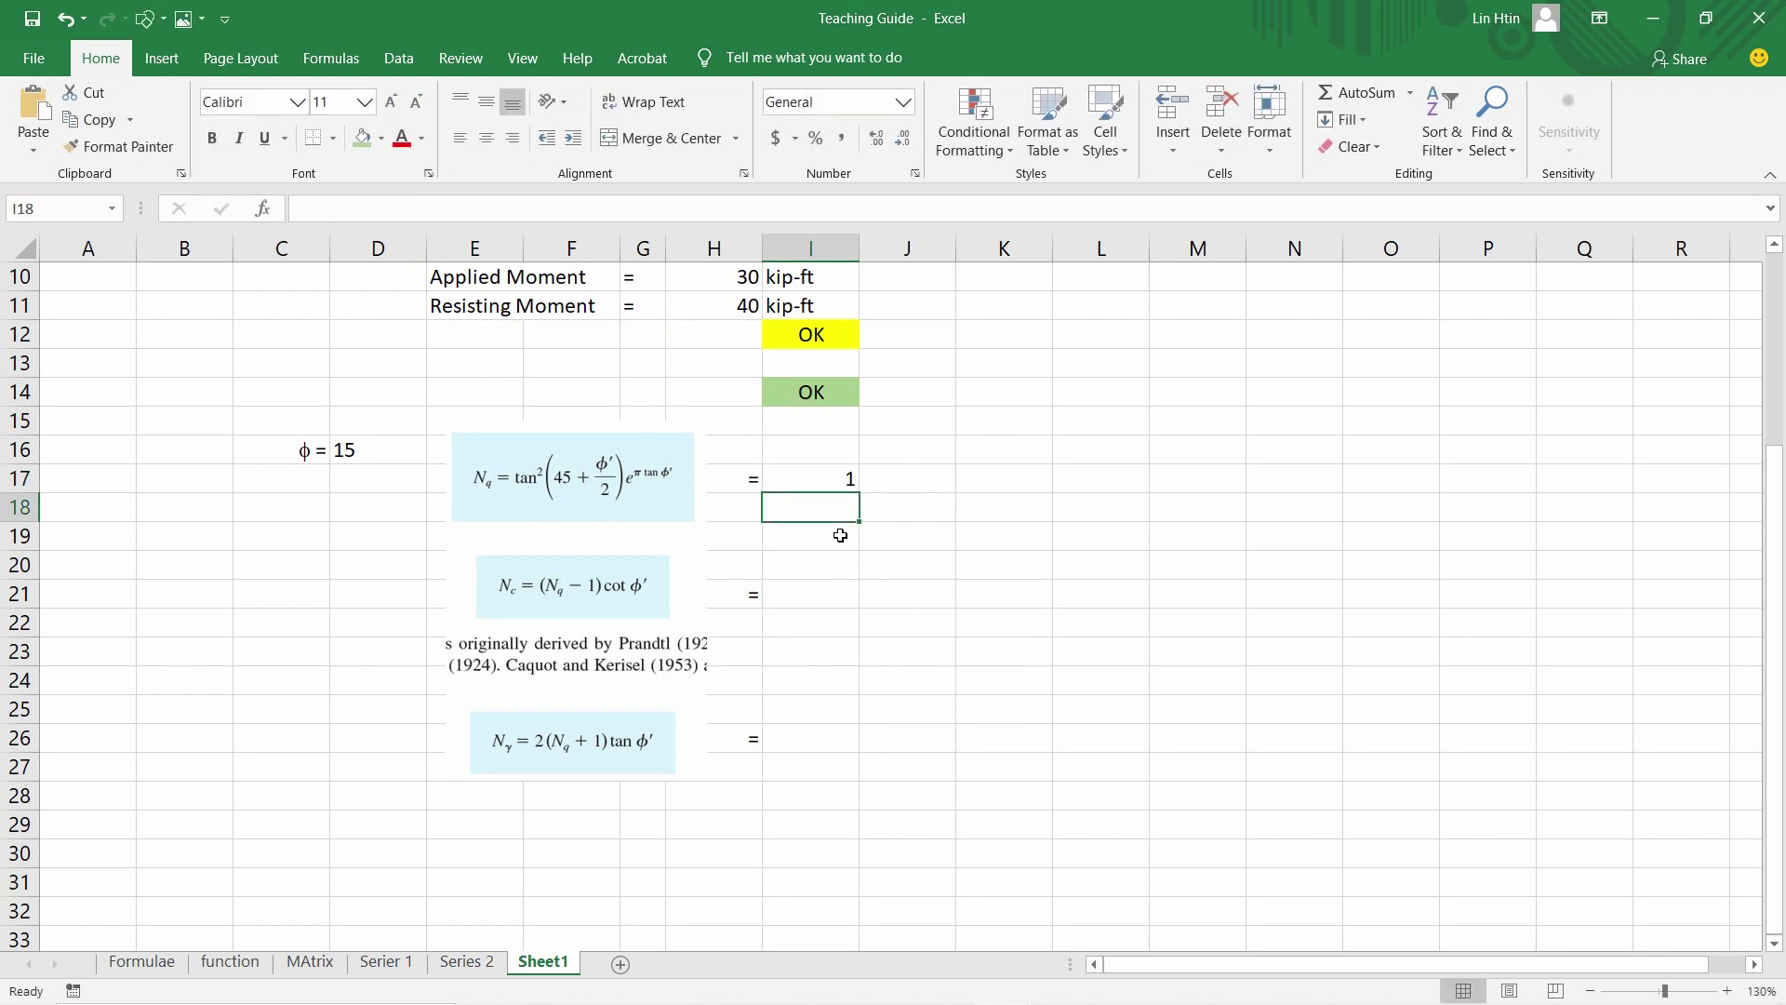
Enter =SIN(RADIANS(90))^2 in I18 to demonstrate squaring the sine of 90 degrees
{"action": "left_click", "coordinate": [840, 477]}
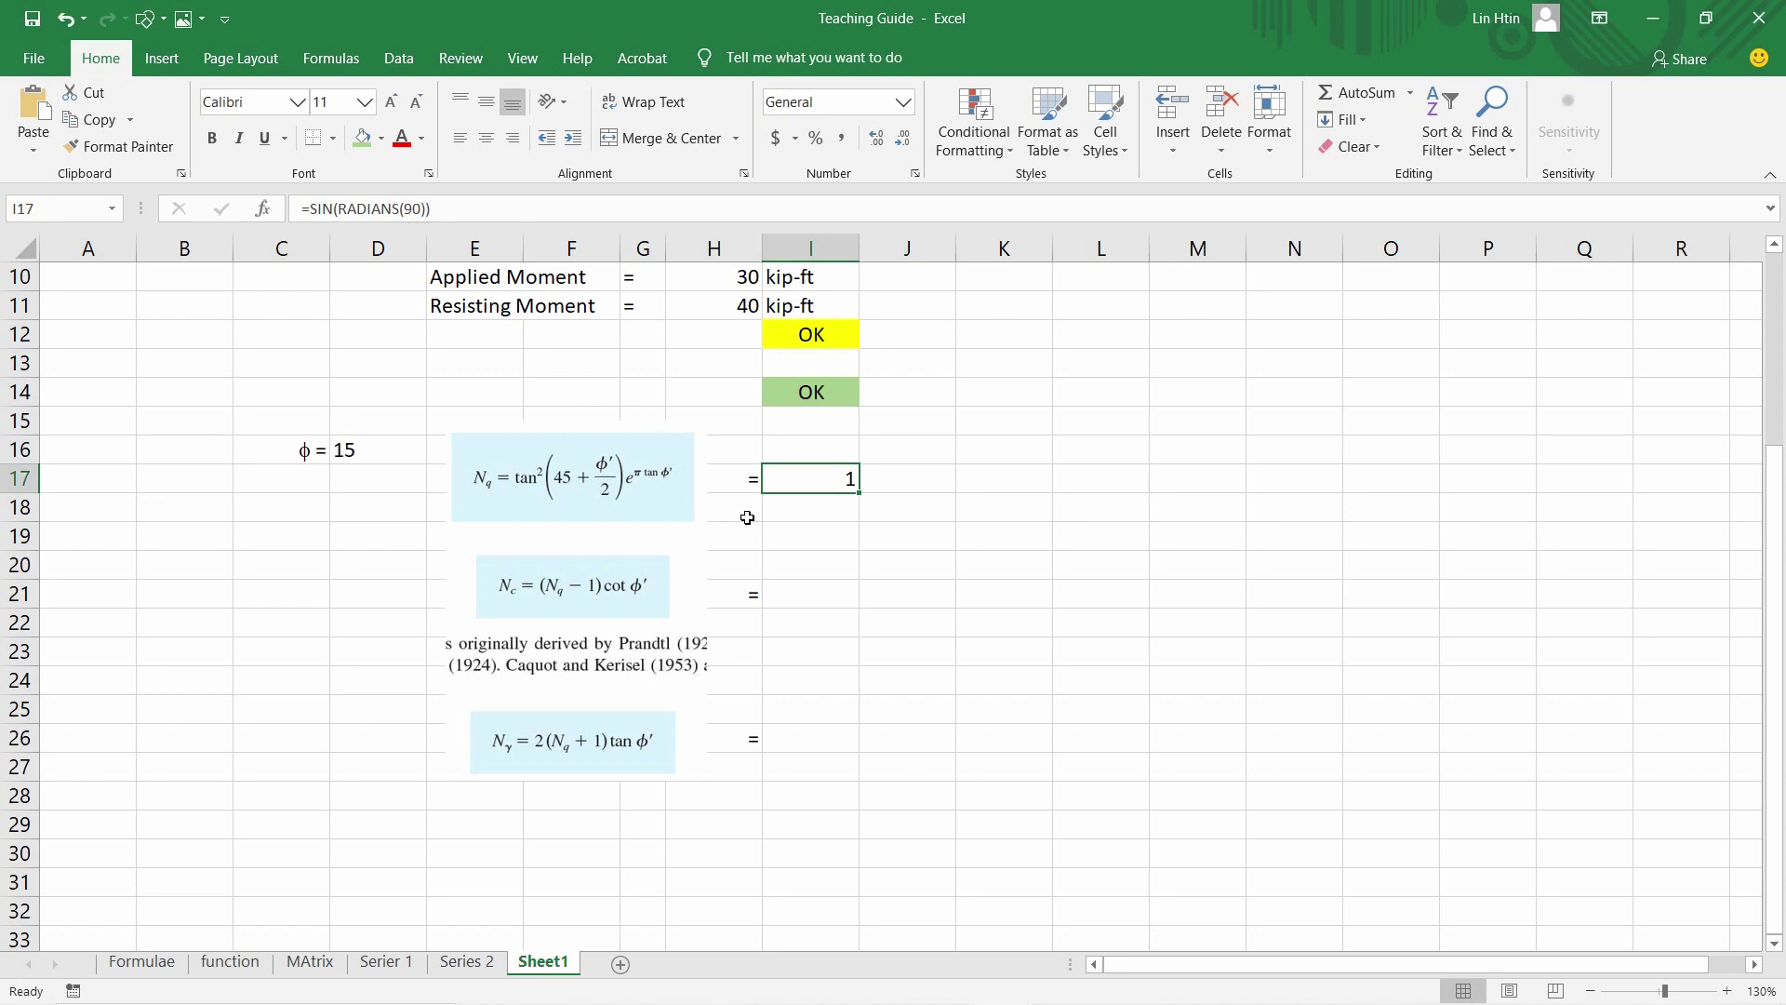
{"action": "left_click", "coordinate": [802, 510]}
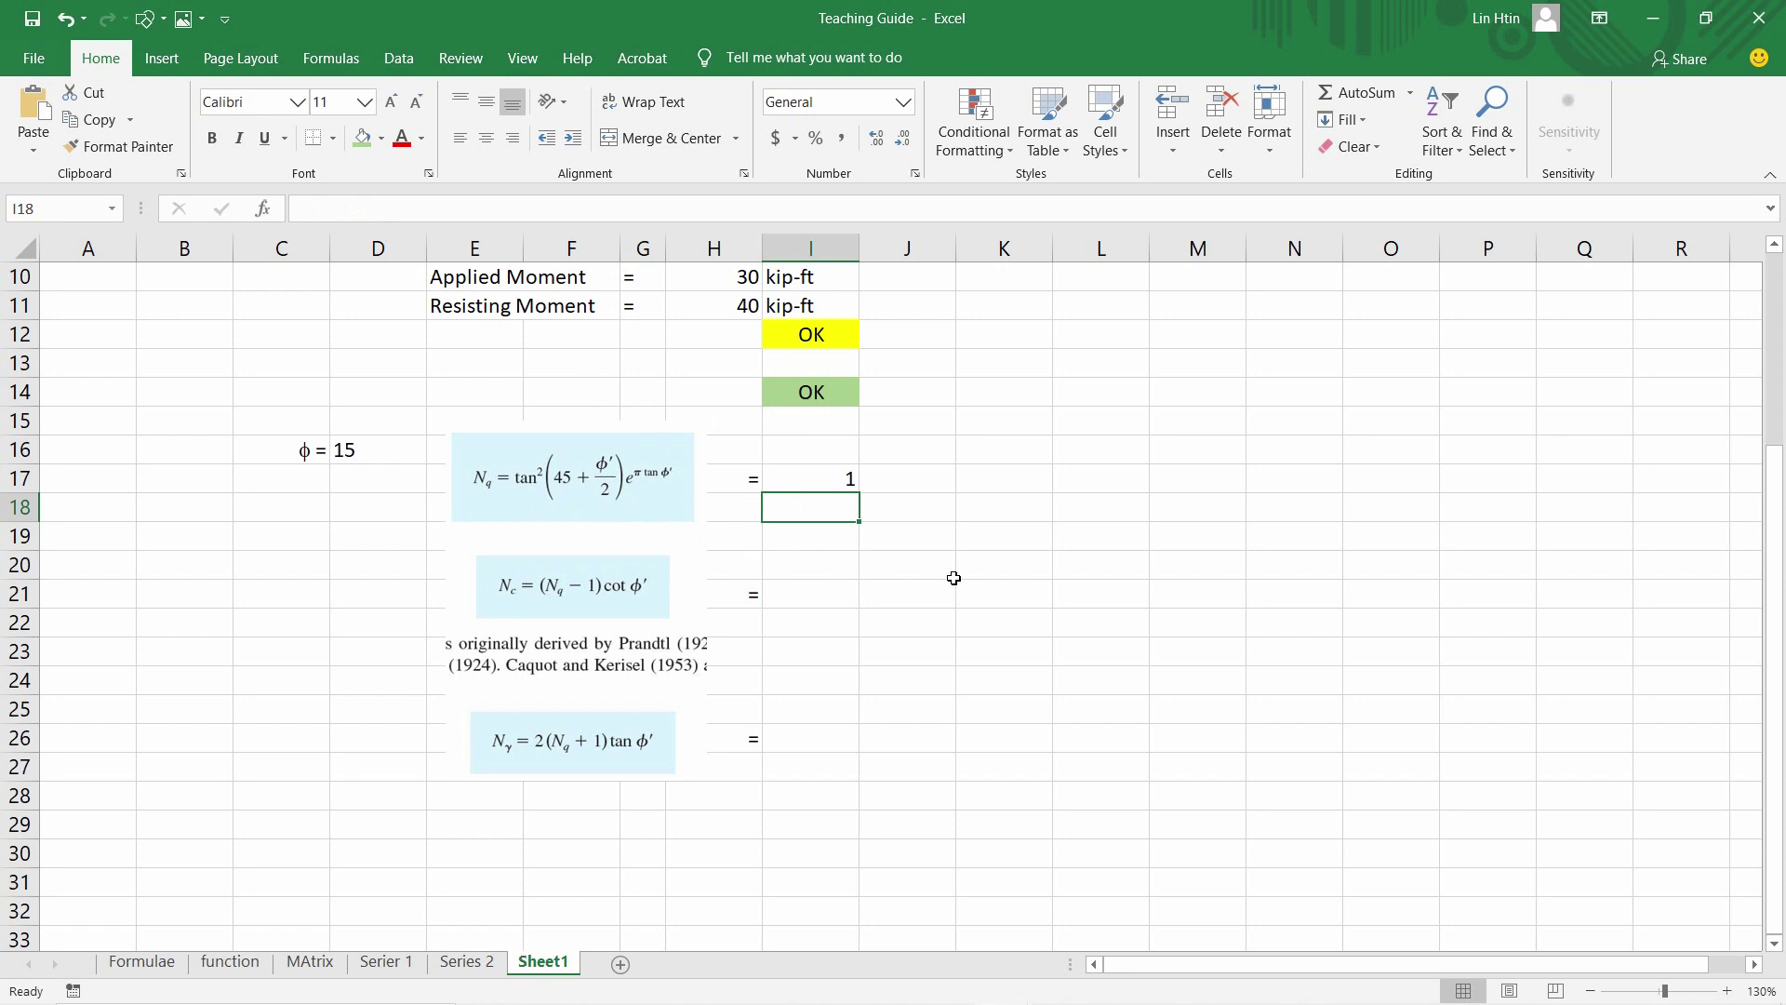
{"action": "type", "text": "=sin"}
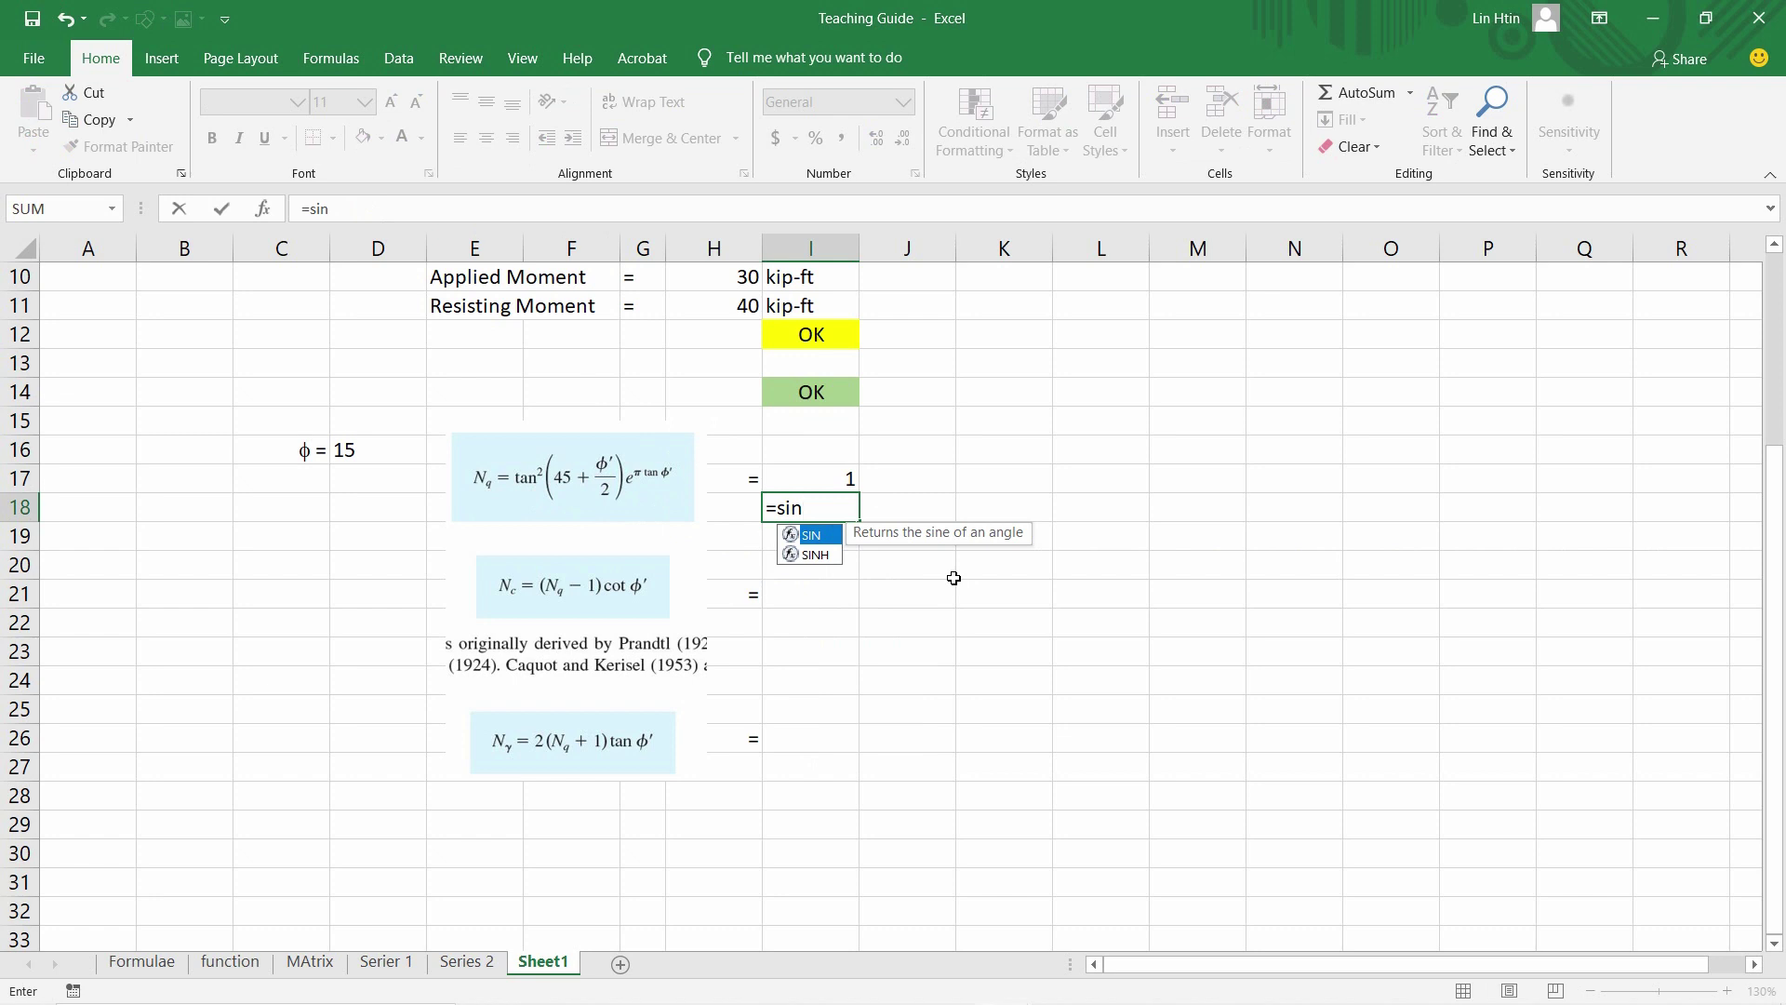
{"action": "type", "text": "(90)"}
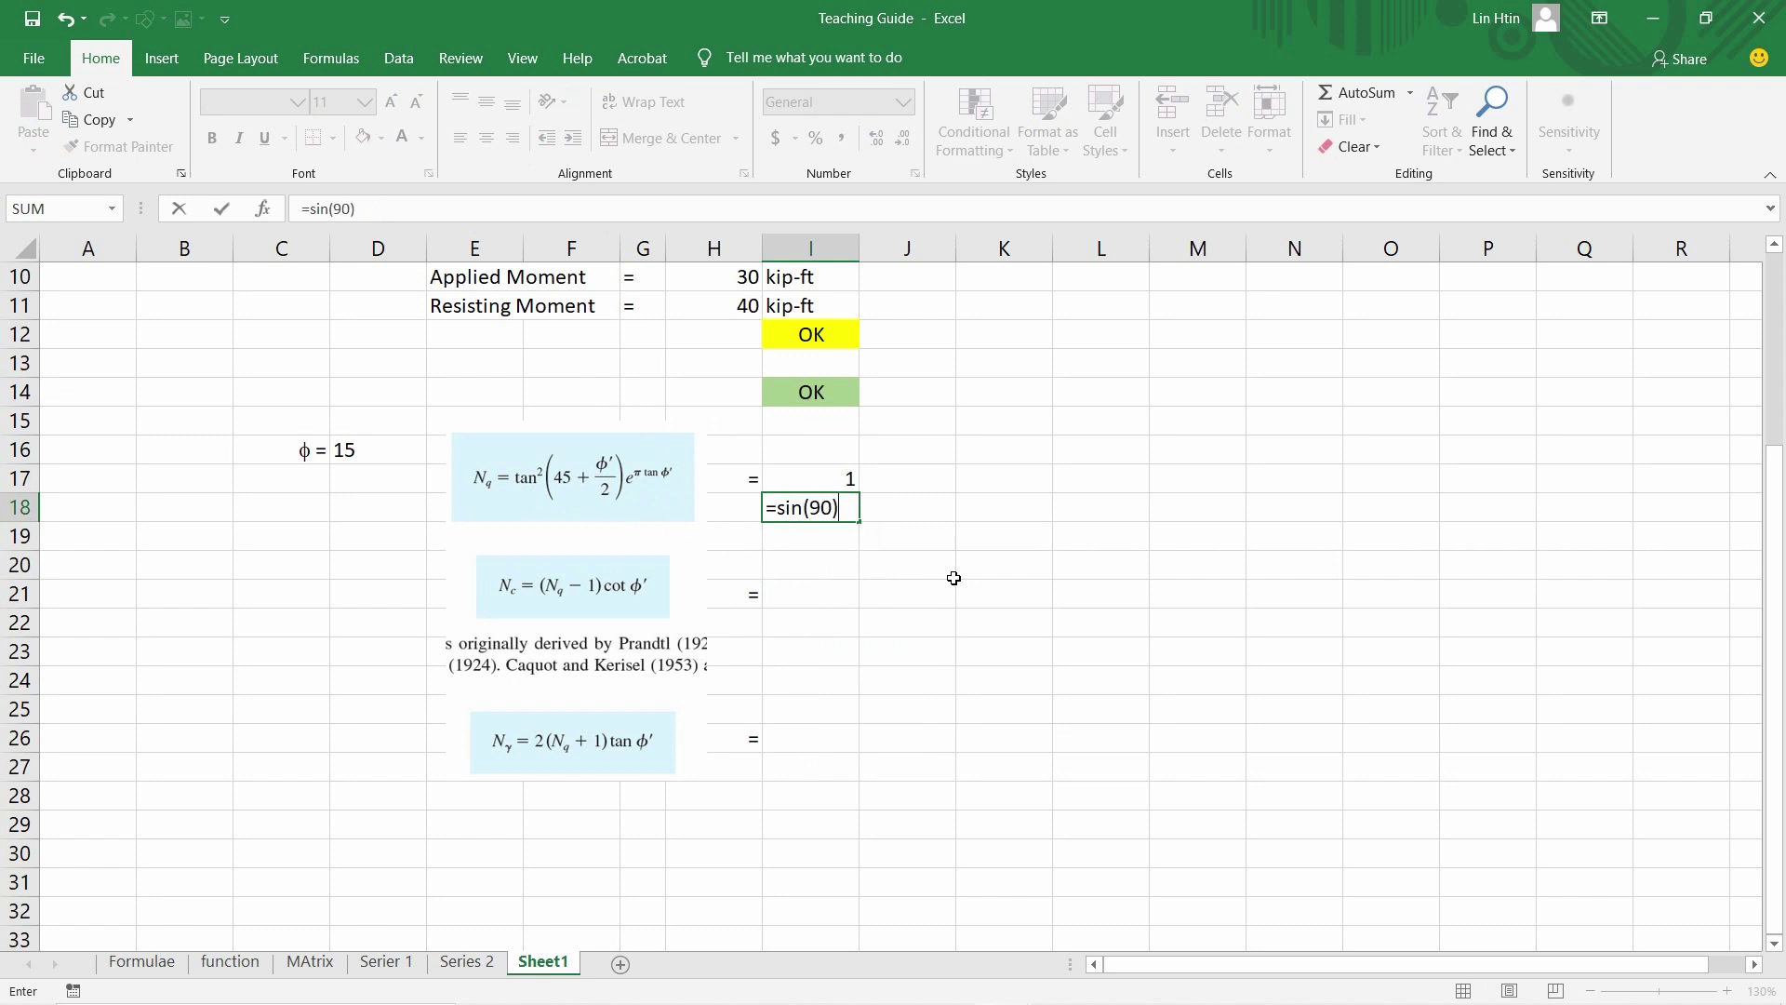
{"action": "key", "text": "BackSpace"}
{"action": "key", "text": "BackSpace"}
{"action": "key", "text": "BackSpace"}
{"action": "type", "text": "ra"}
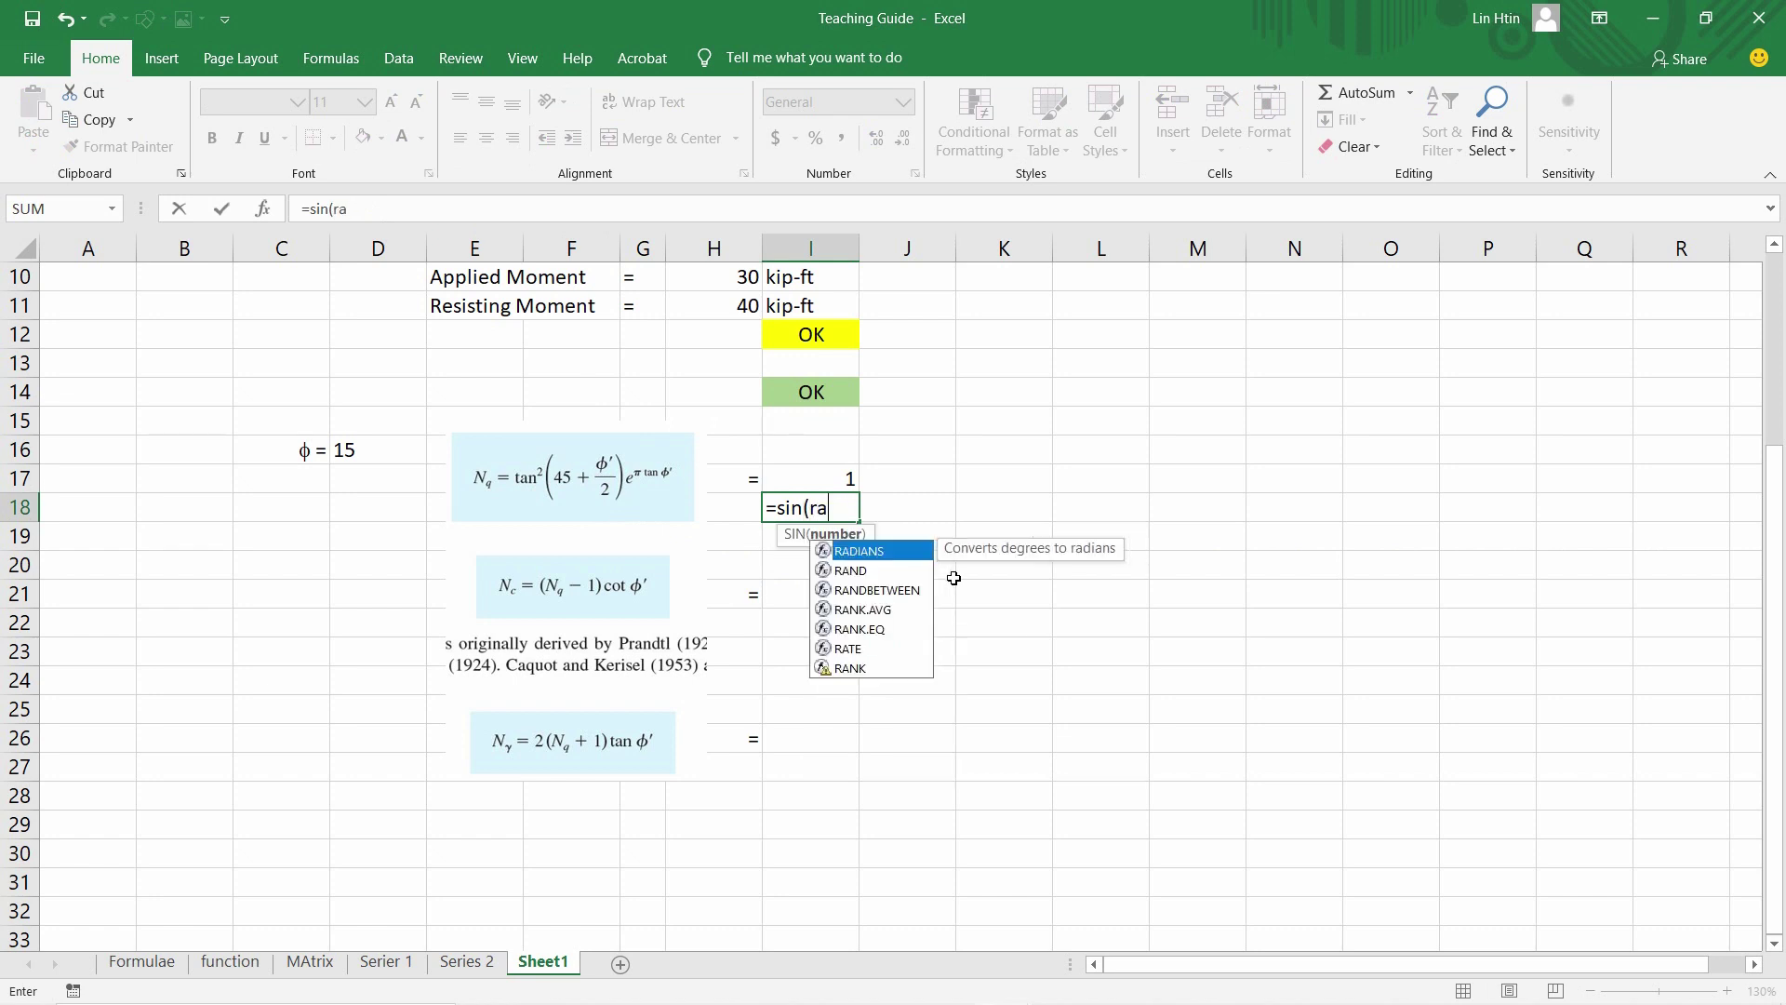
{"action": "type", "text": "dians(90))"}
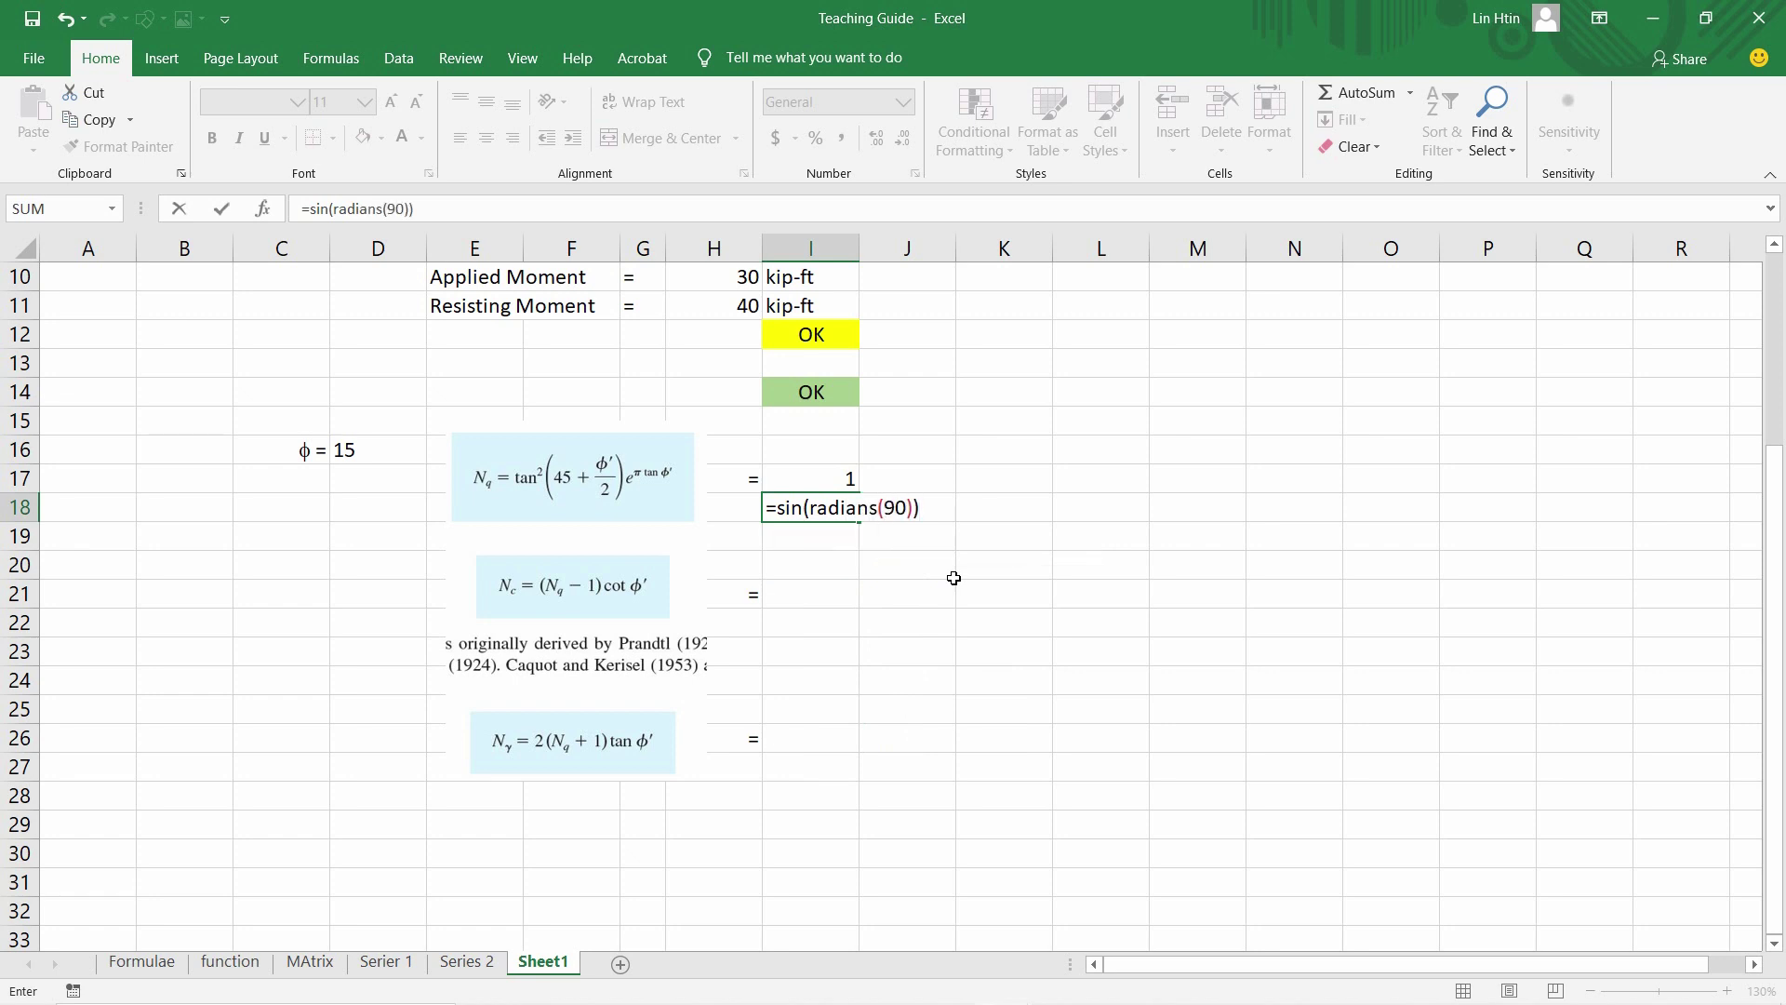
{"action": "type", "text": "^2"}
{"action": "key", "text": "Return"}
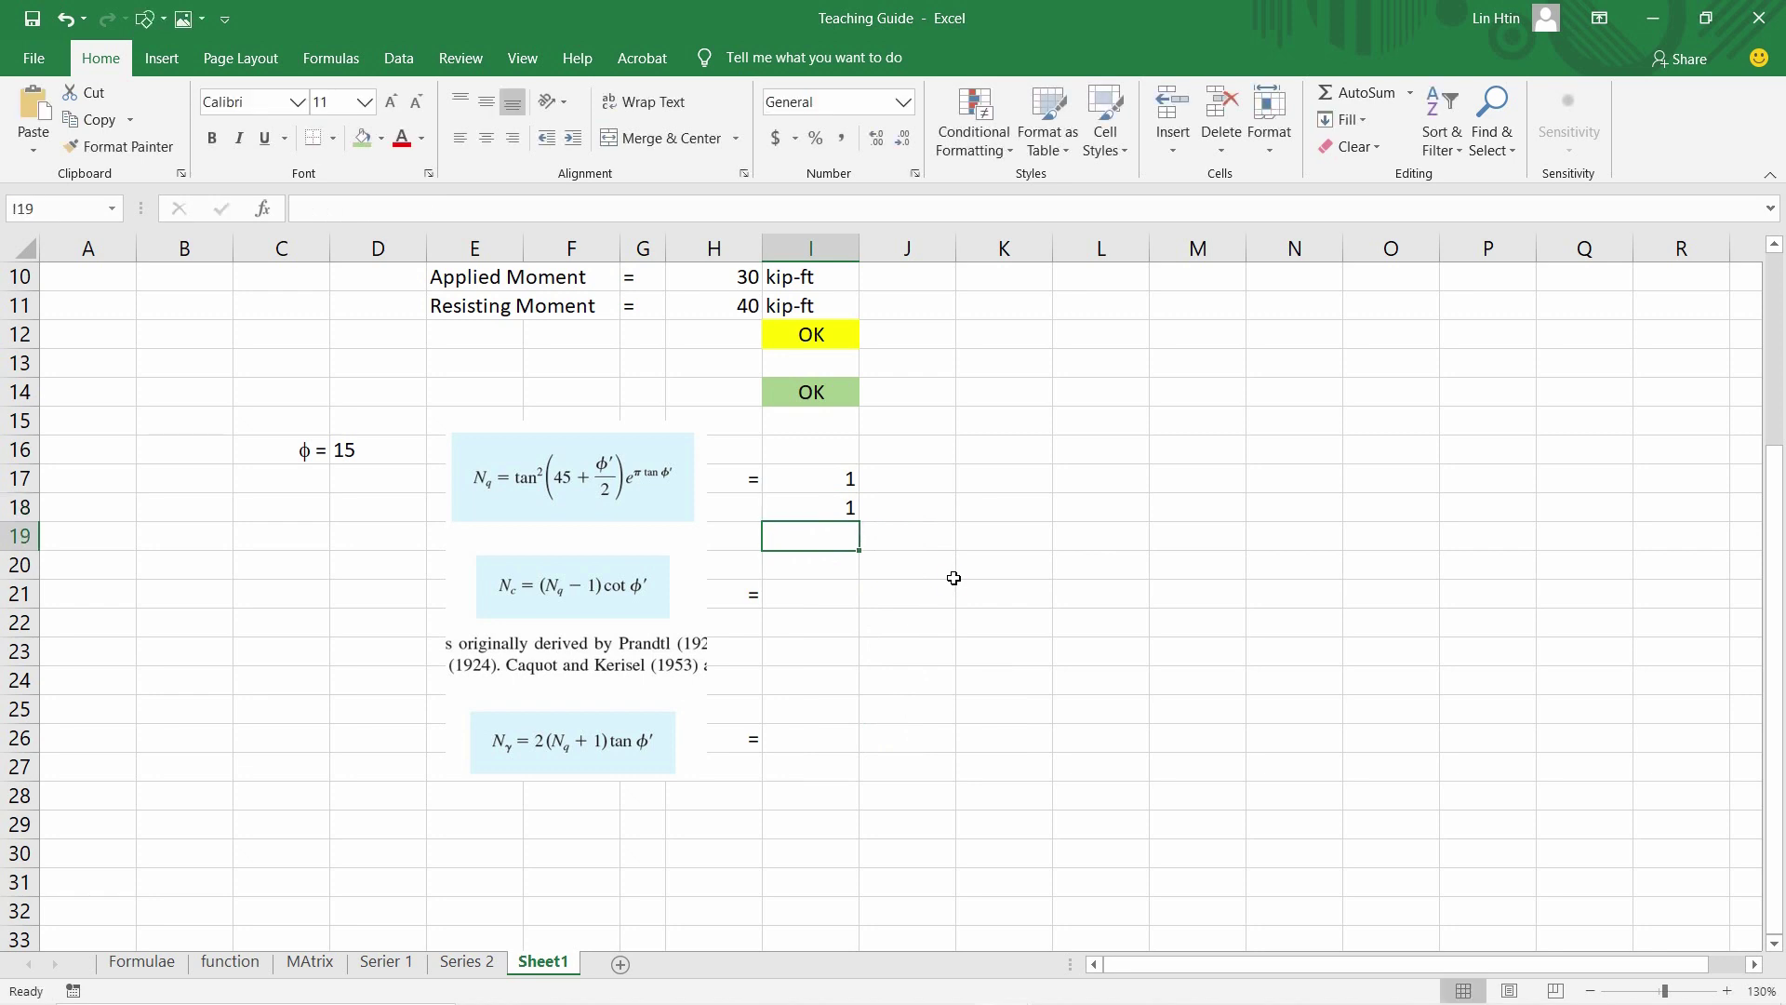
Enter =(SIN(RADIANS(90)))^2 in J18, enclosing the whole sine term in parentheses before squaring it
{"action": "left_click", "coordinate": [916, 506]}
{"action": "type", "text": "="}
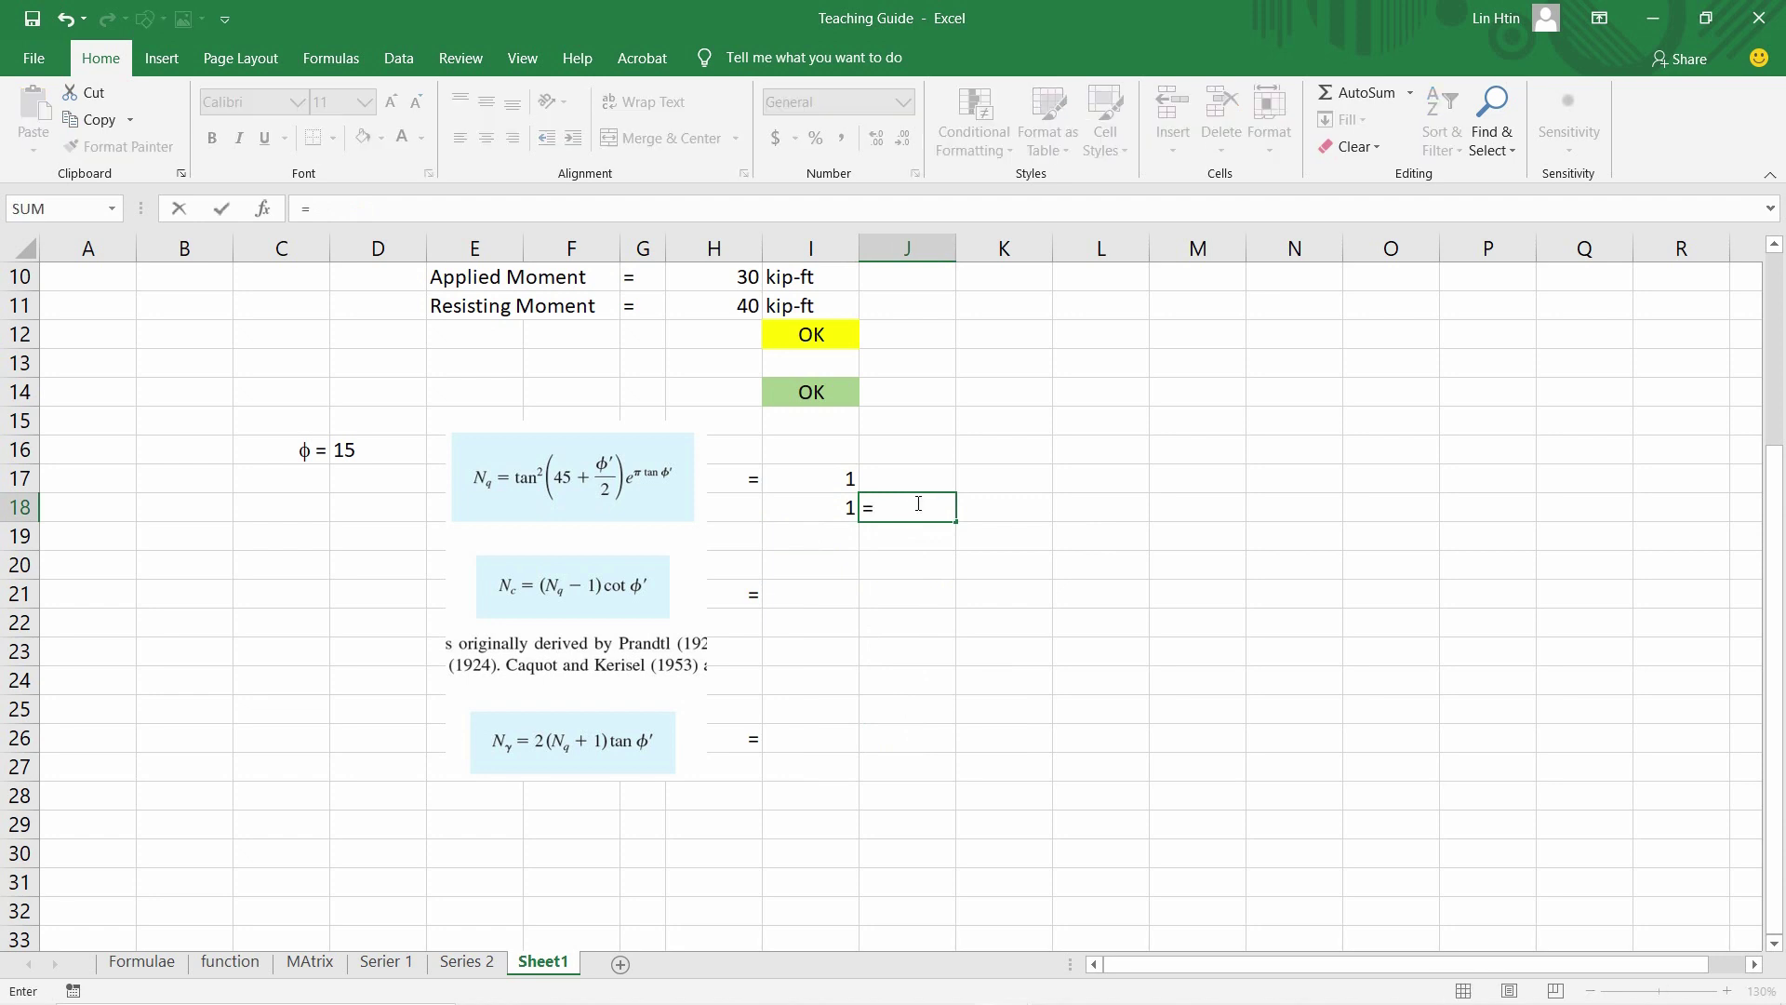
{"action": "type", "text": "sin"}
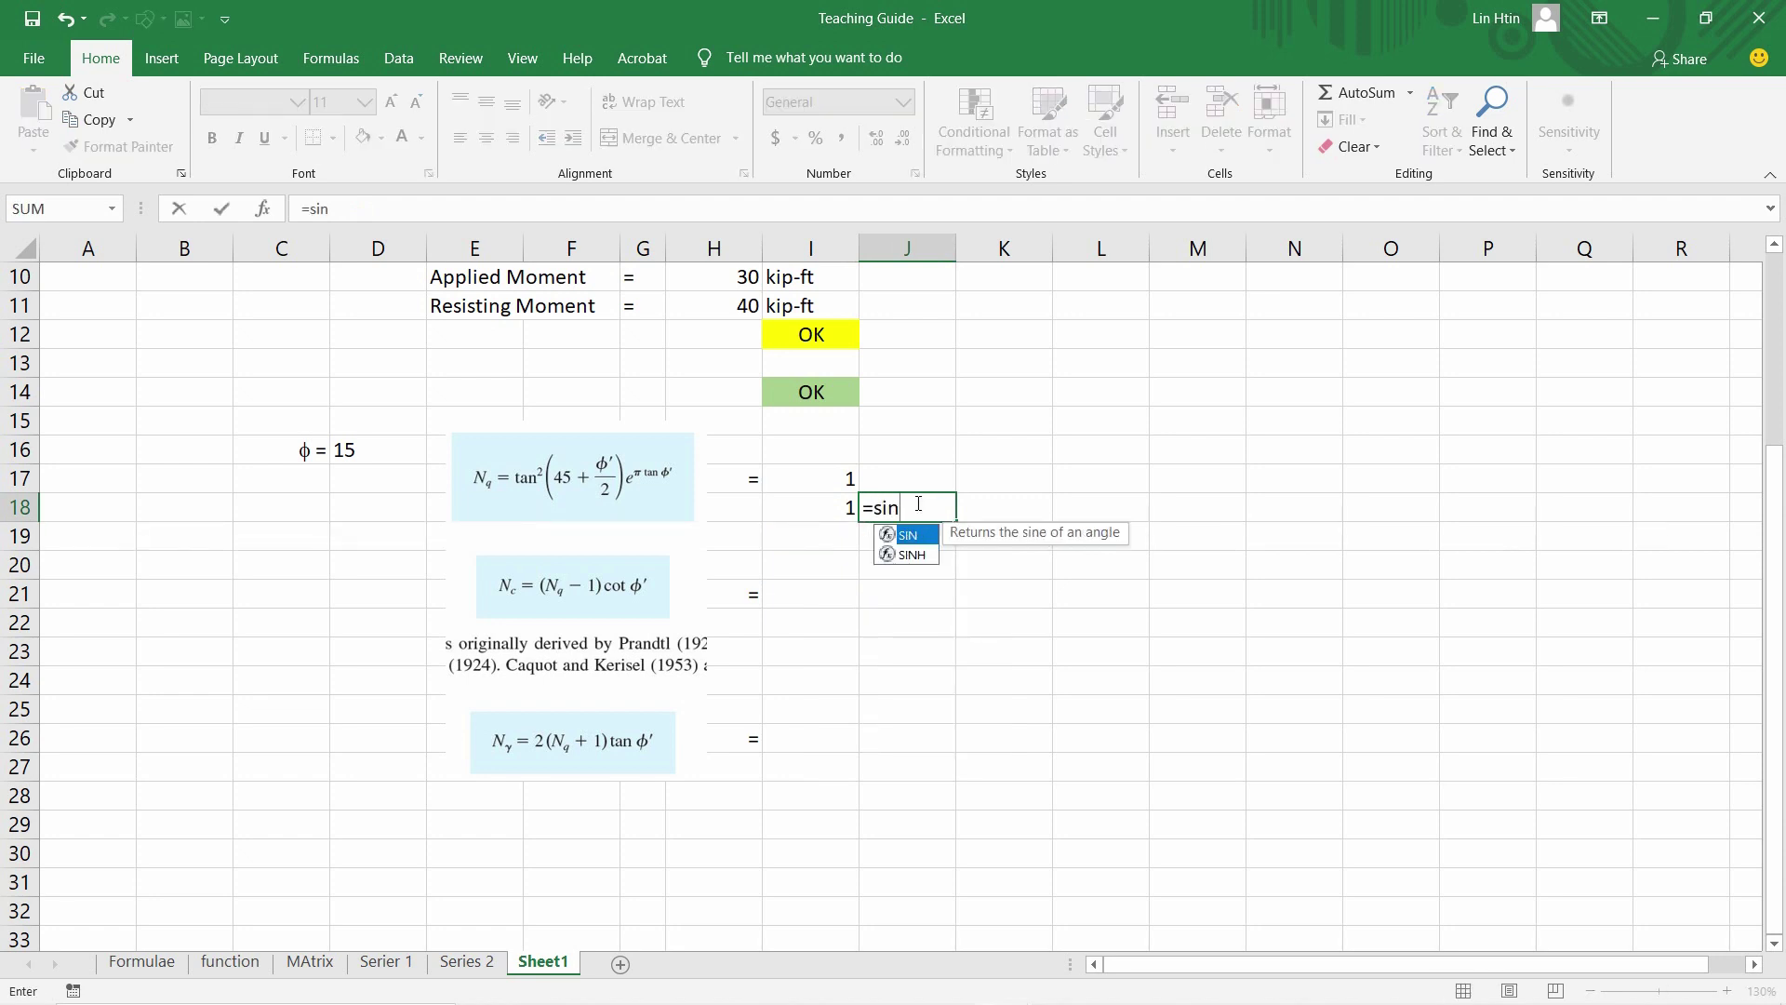
{"action": "type", "text": "(radians"}
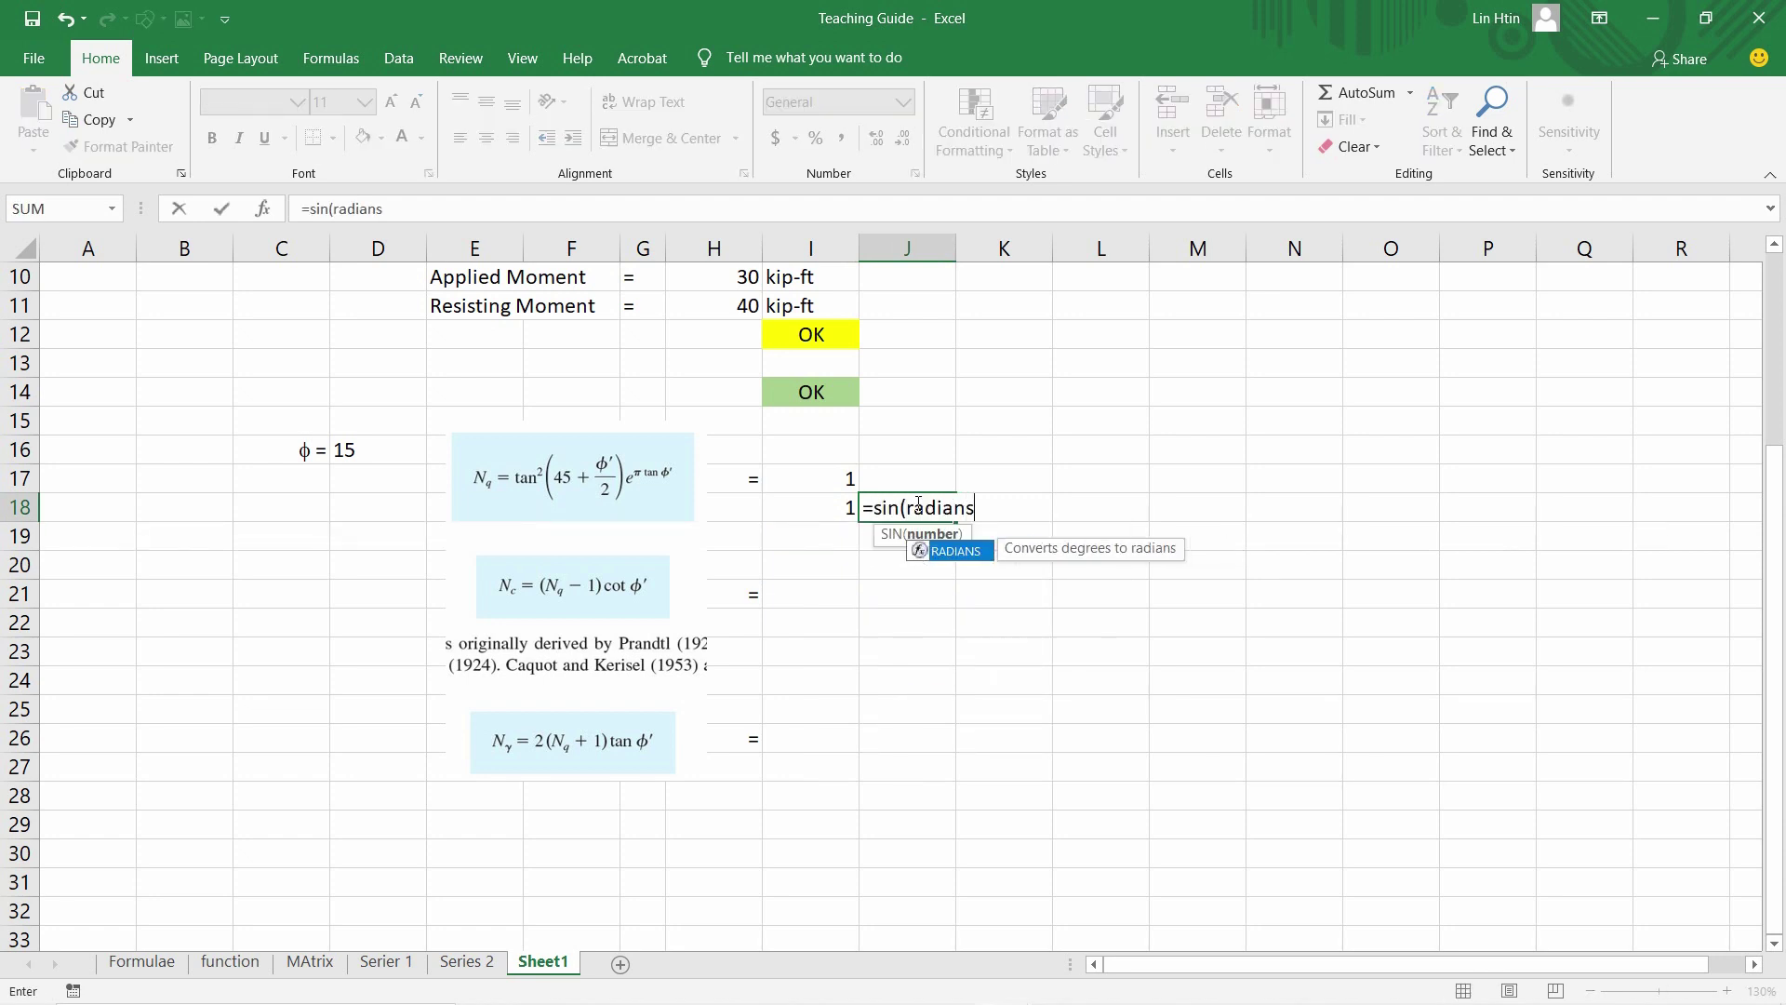
{"action": "type", "text": "(9"}
{"action": "key", "text": "BackSpace"}
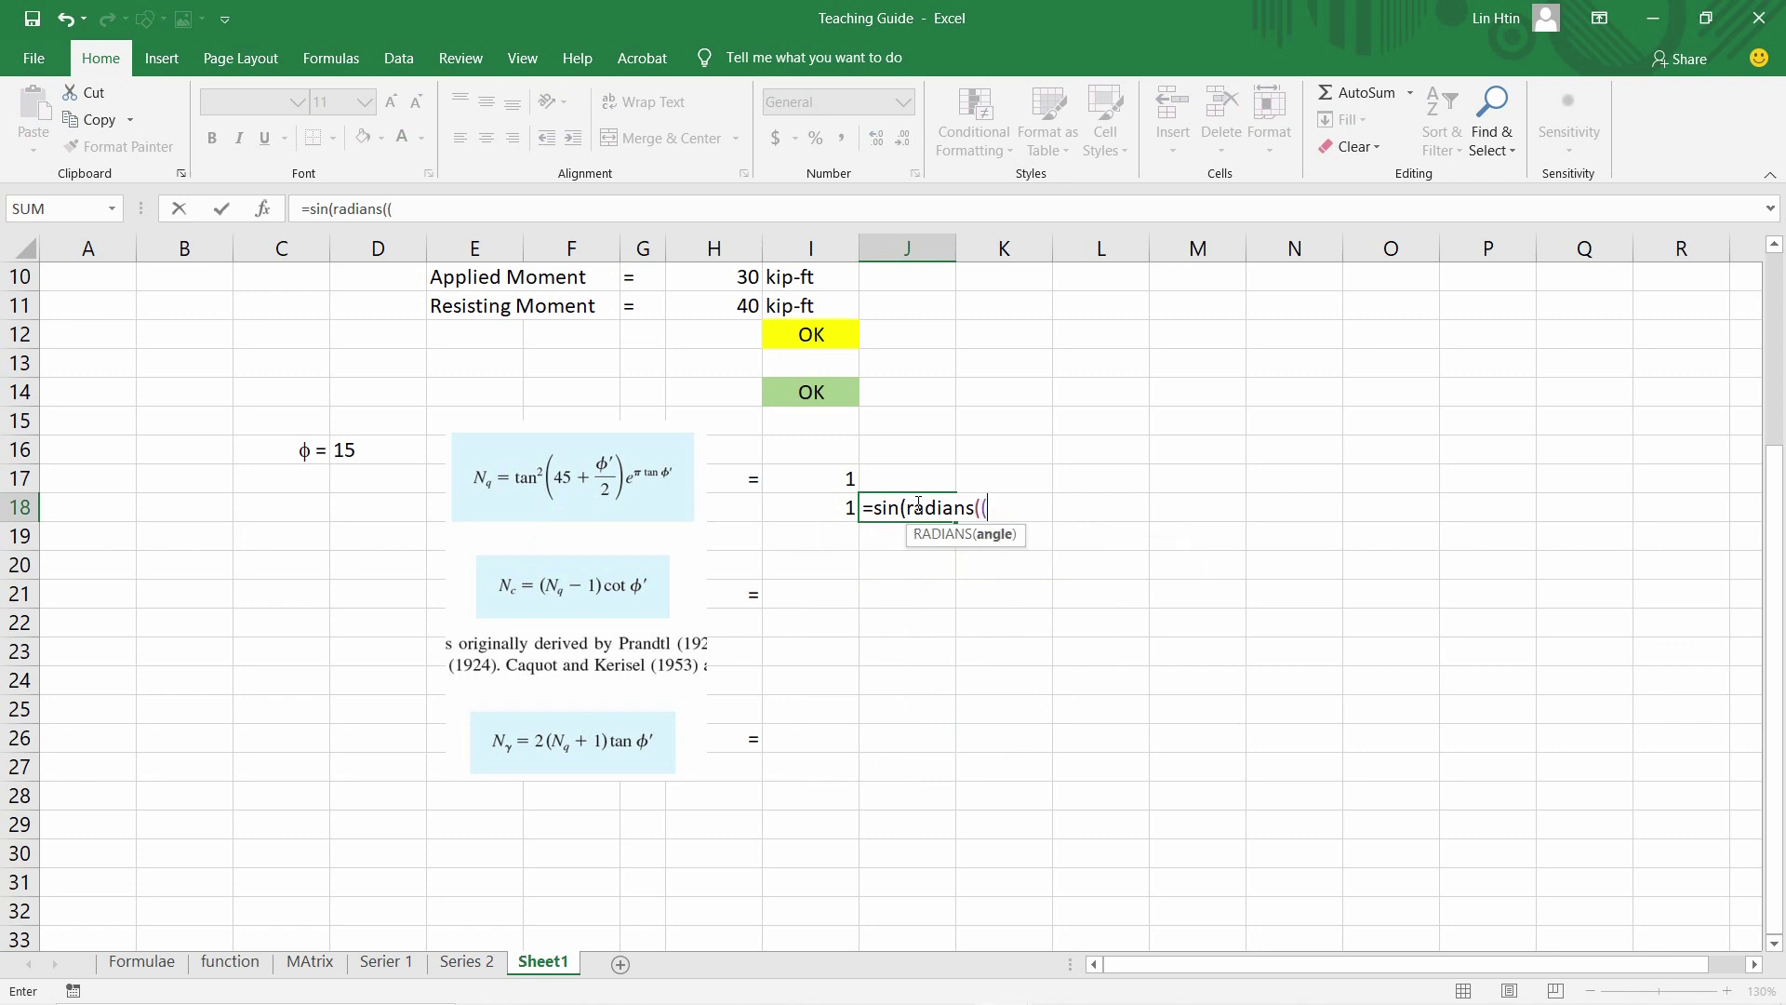
{"action": "type", "text": "90))"}
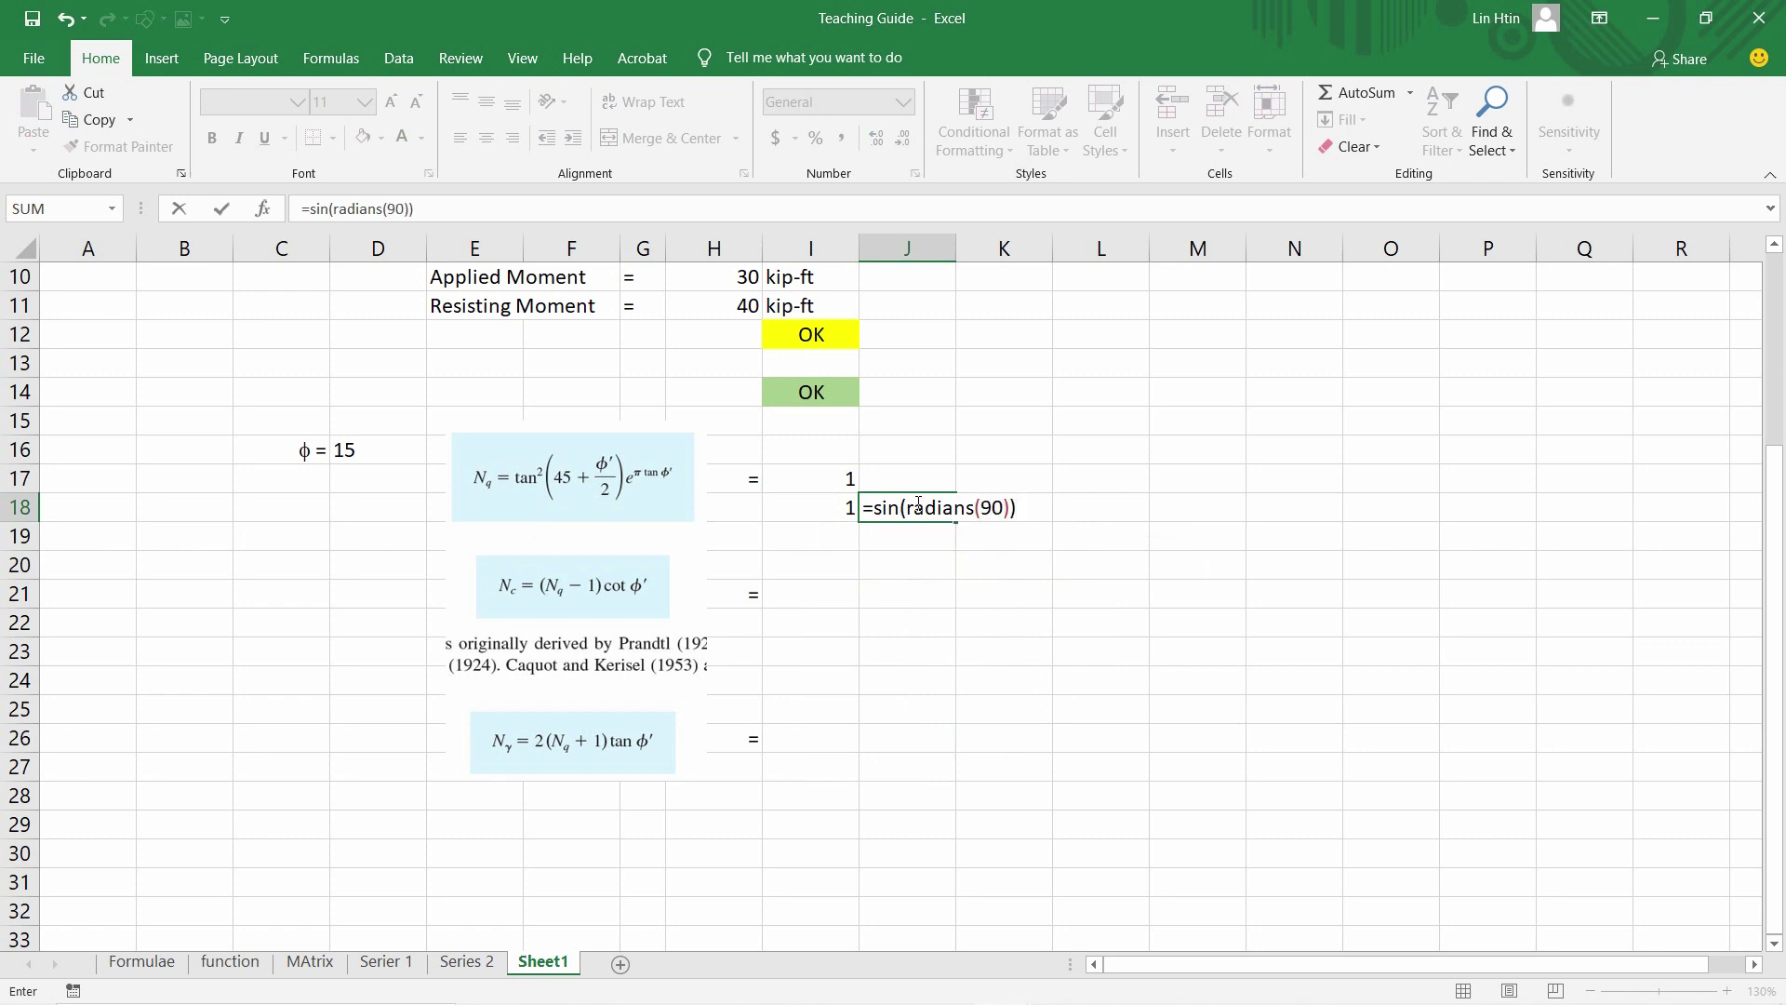
{"action": "left_click", "coordinate": [876, 512]}
{"action": "type", "text": "("}
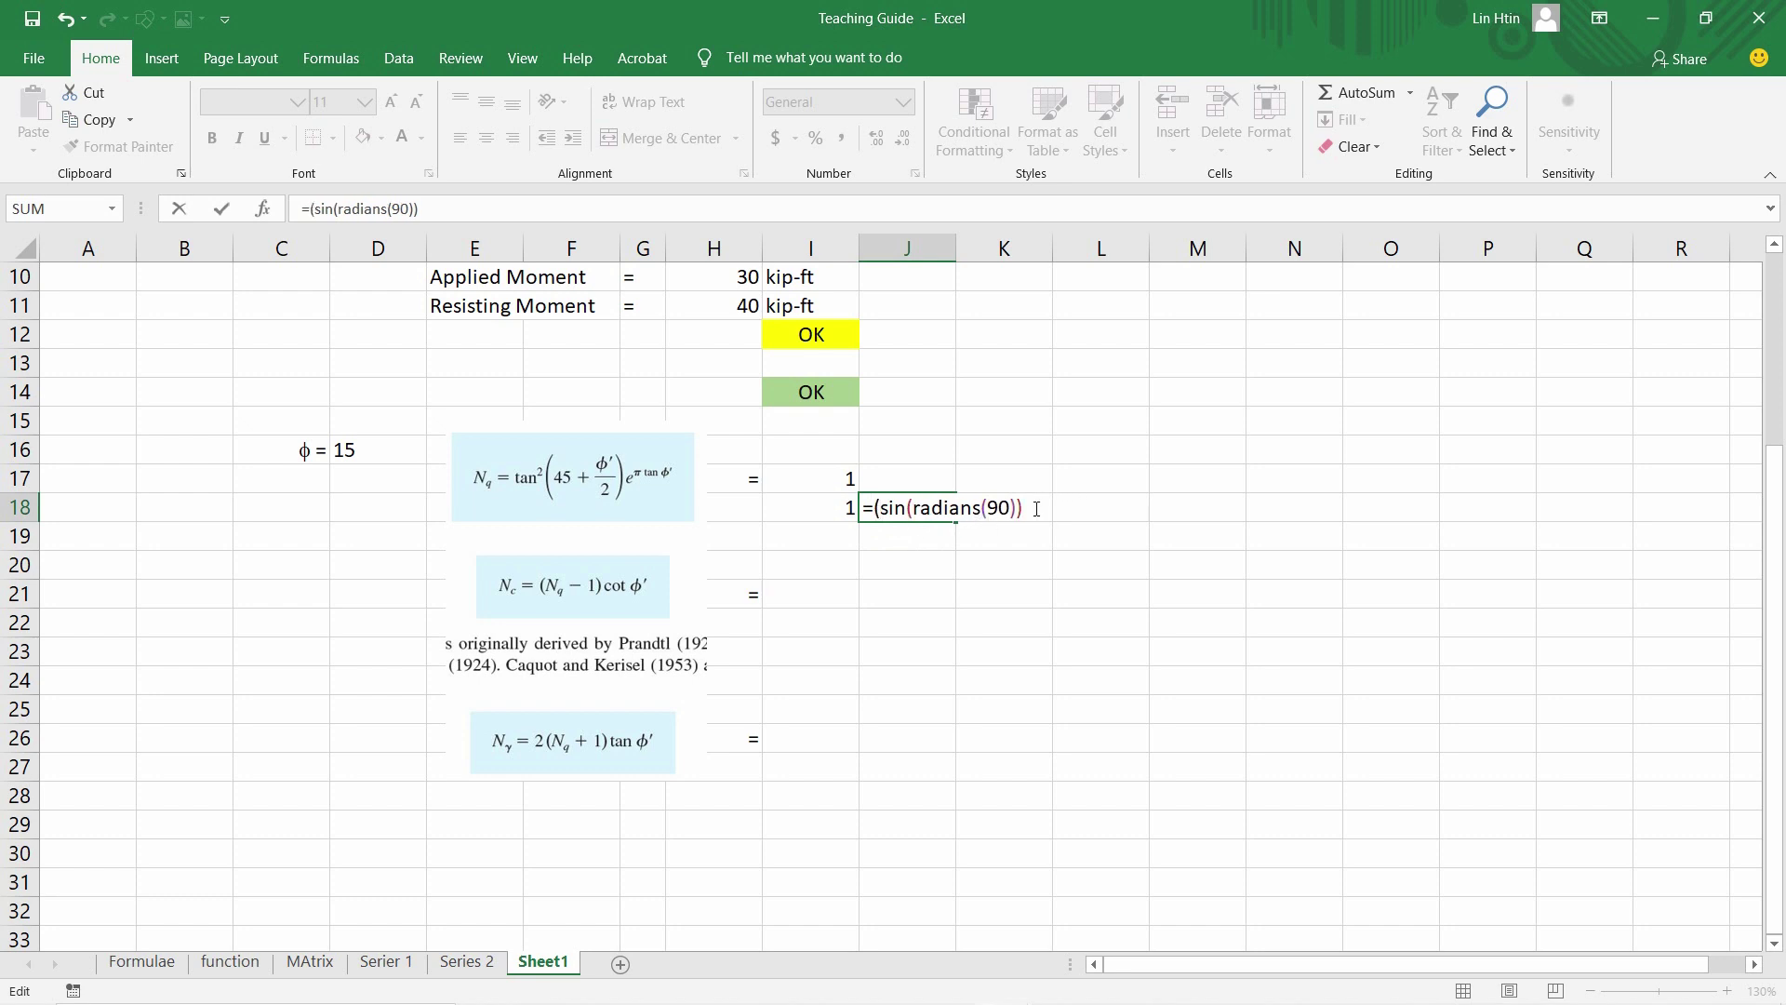
{"action": "left_click", "coordinate": [1032, 509]}
{"action": "type", "text": ")^2"}
{"action": "key", "text": "Return"}
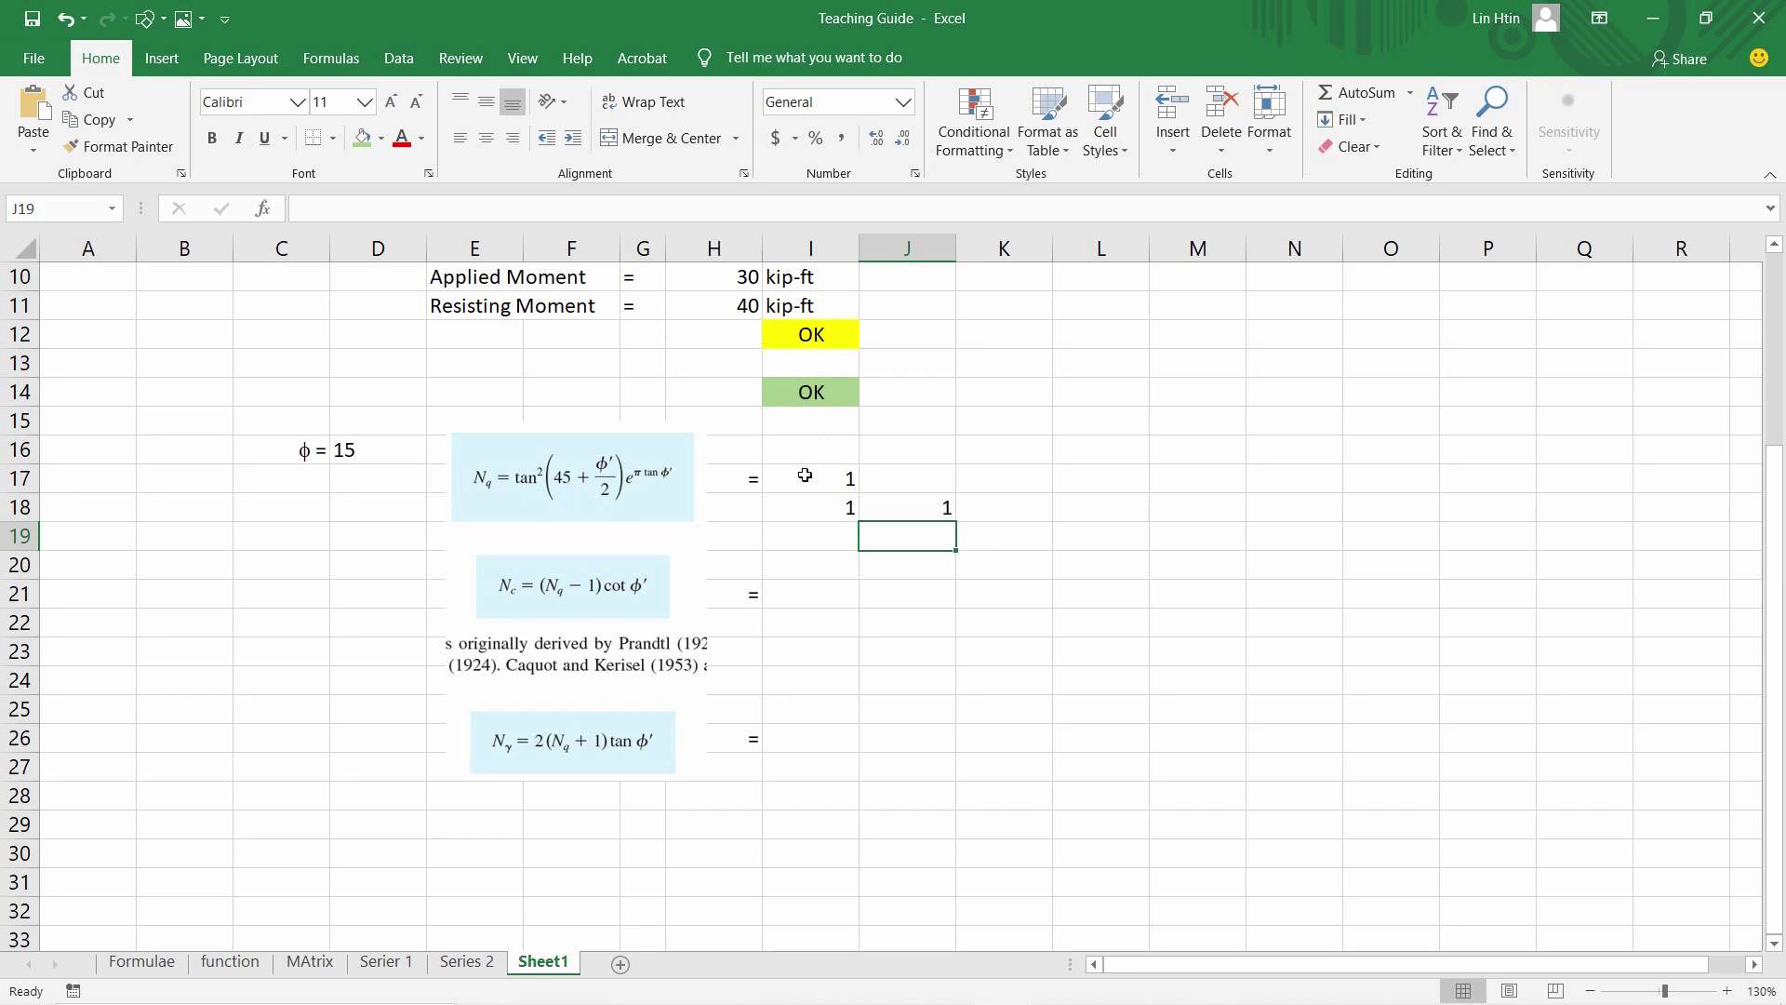
Clear the sine test formulas from I17:J18
{"action": "left_click_drag", "start_coordinate": [809, 476], "coordinate": [907, 507]}
{"action": "key", "text": "Delete"}
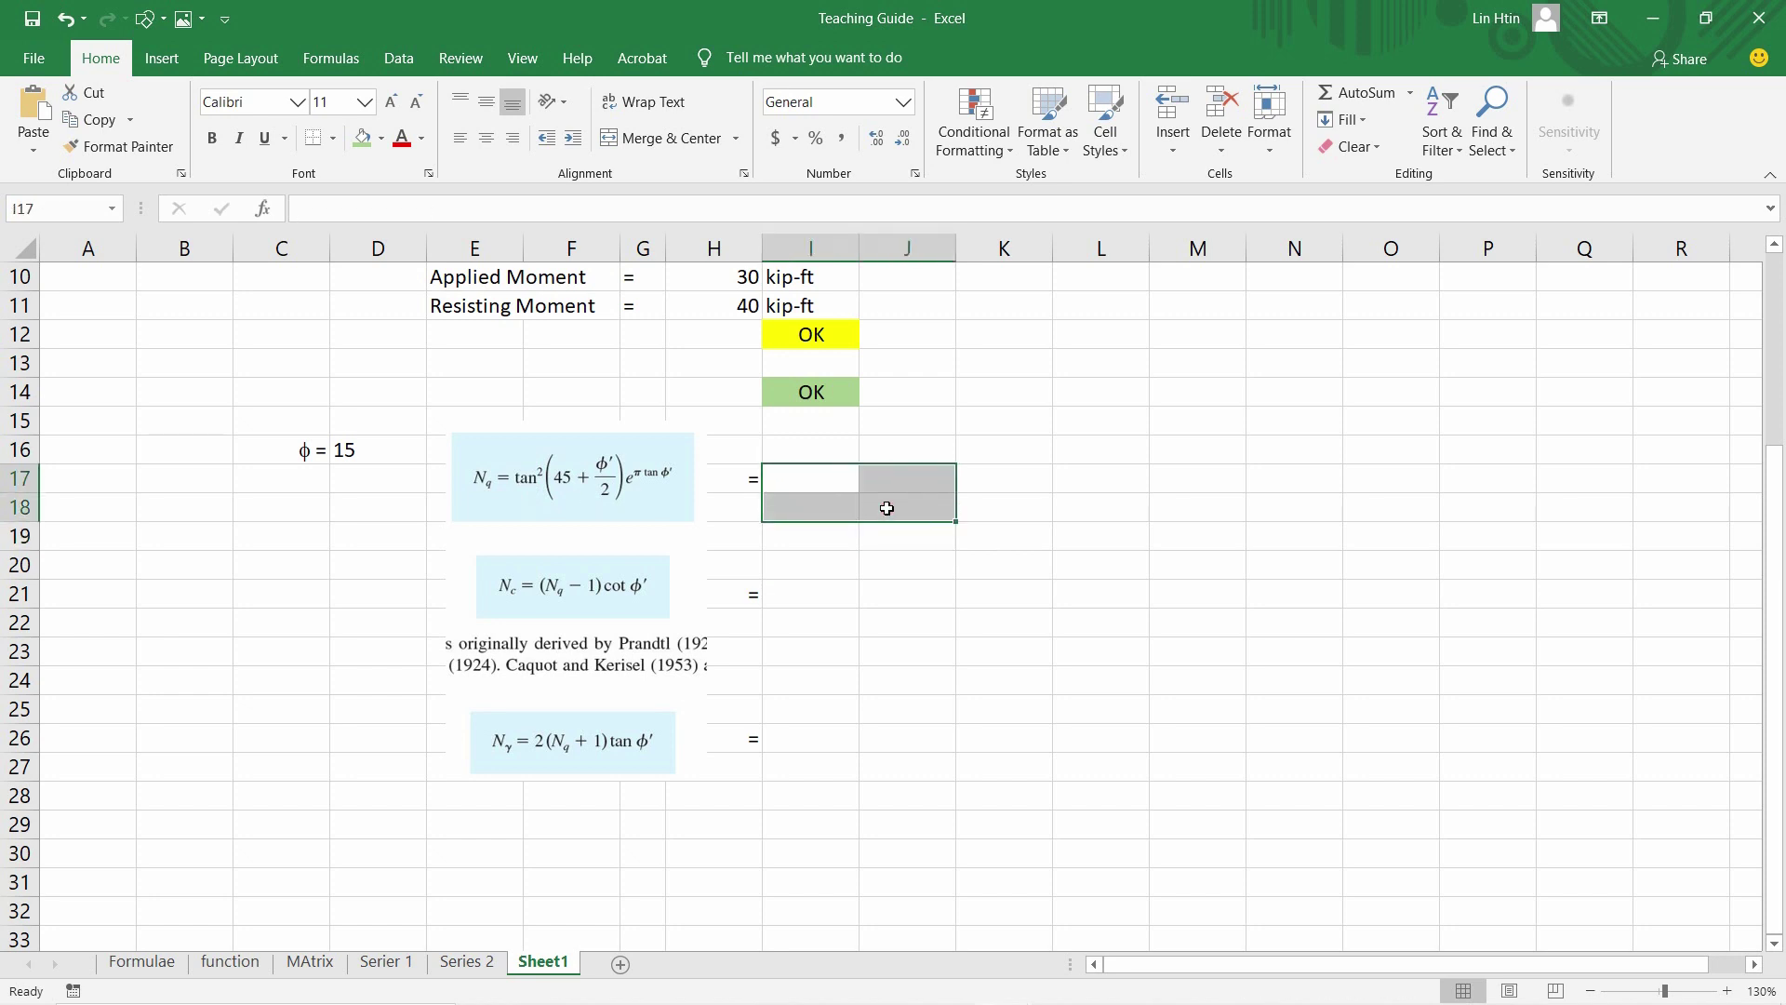
Begin the Nq formula in I17 with =TAN(RADIANS(45+D16/2)), taking the angle φ from D16
{"action": "left_click", "coordinate": [806, 477]}
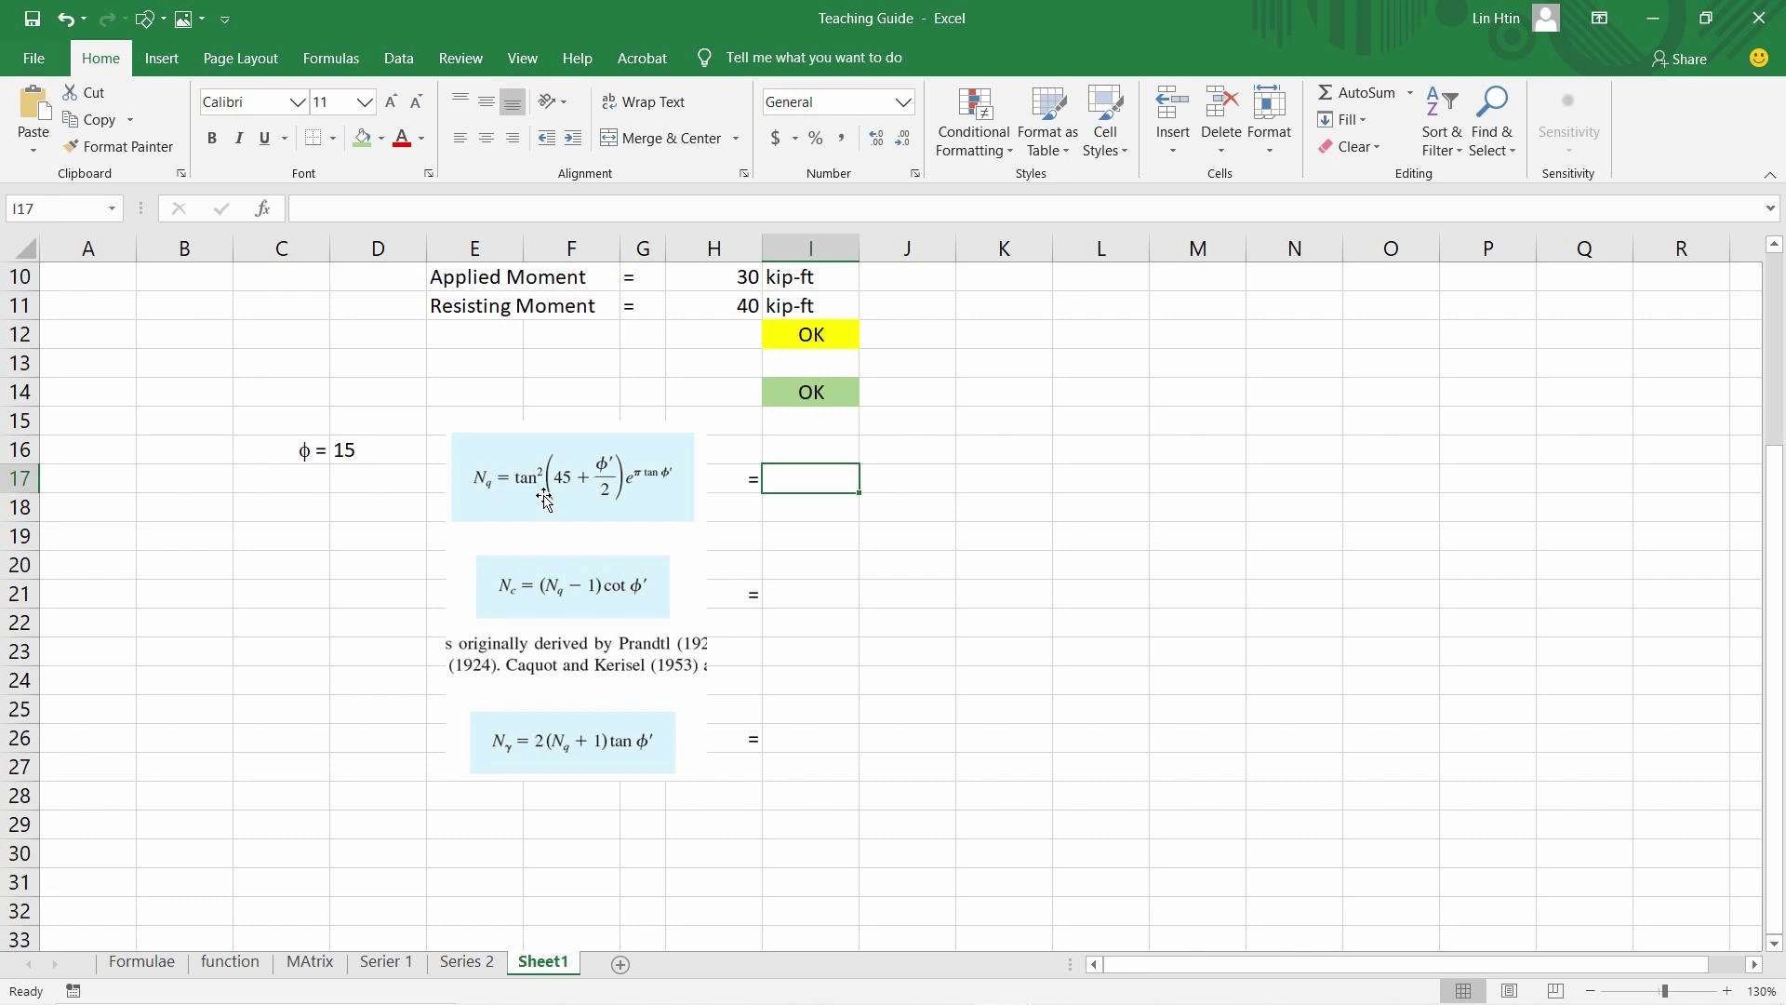
{"action": "type", "text": "="}
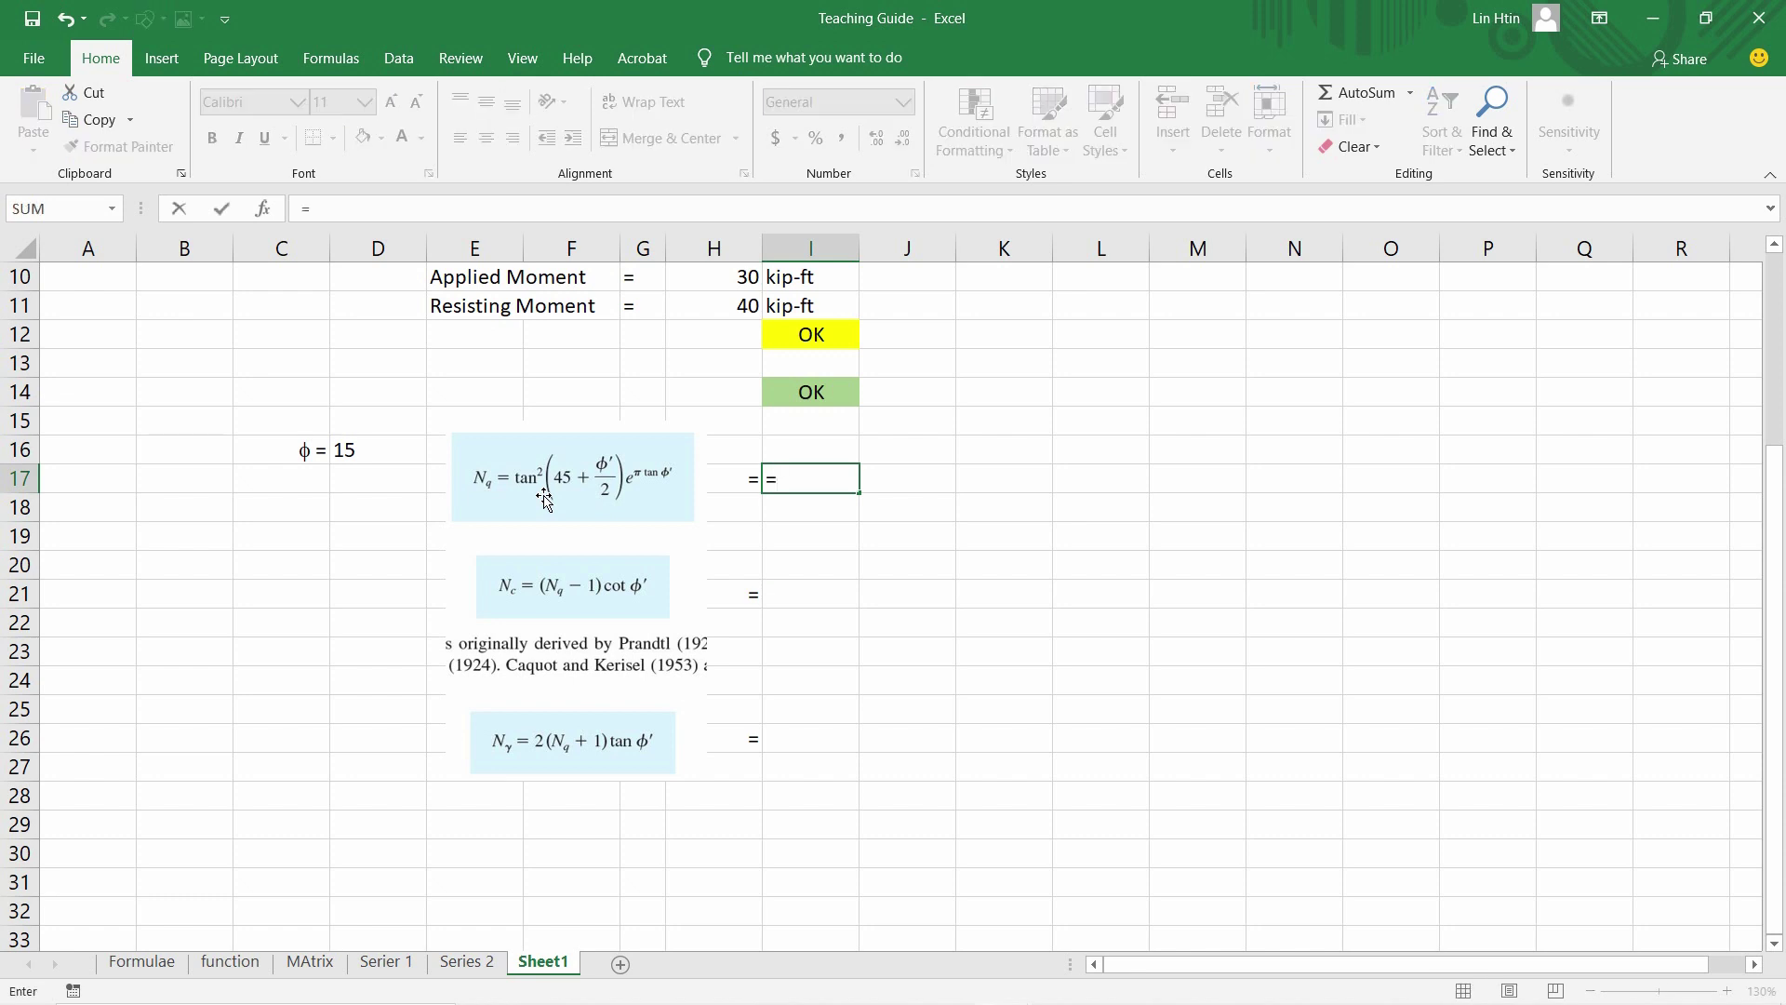
{"action": "type", "text": "t"}
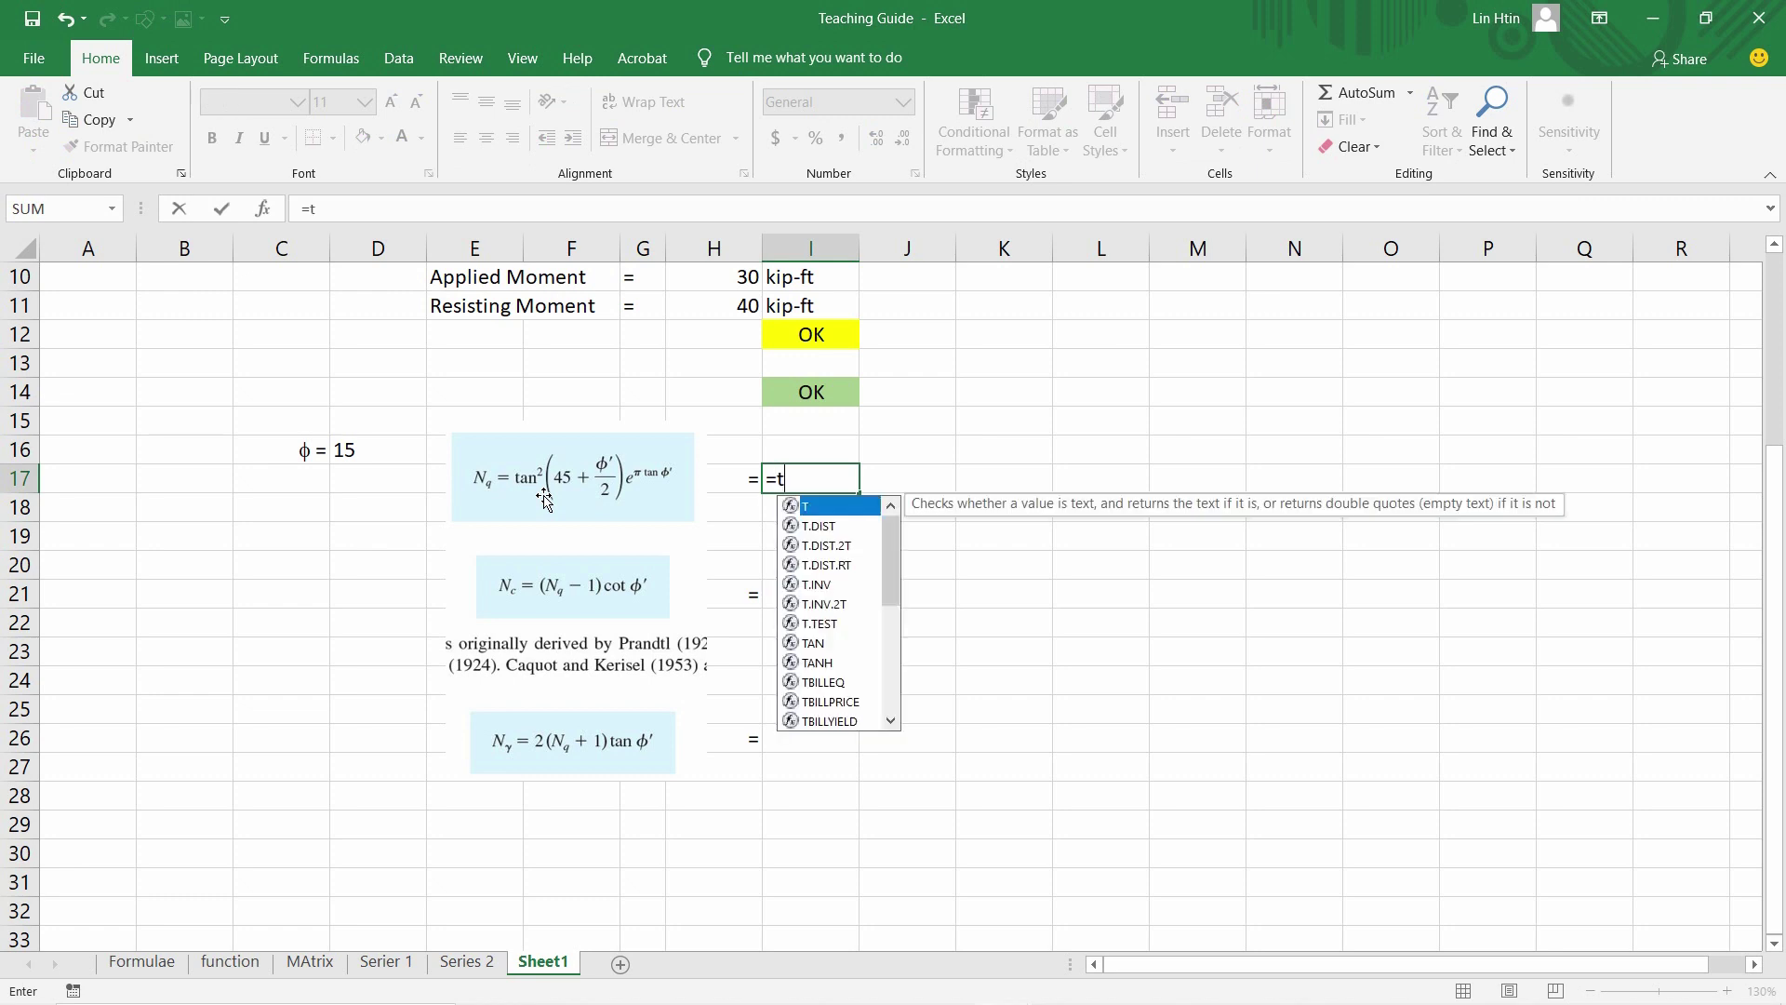
{"action": "type", "text": "an("}
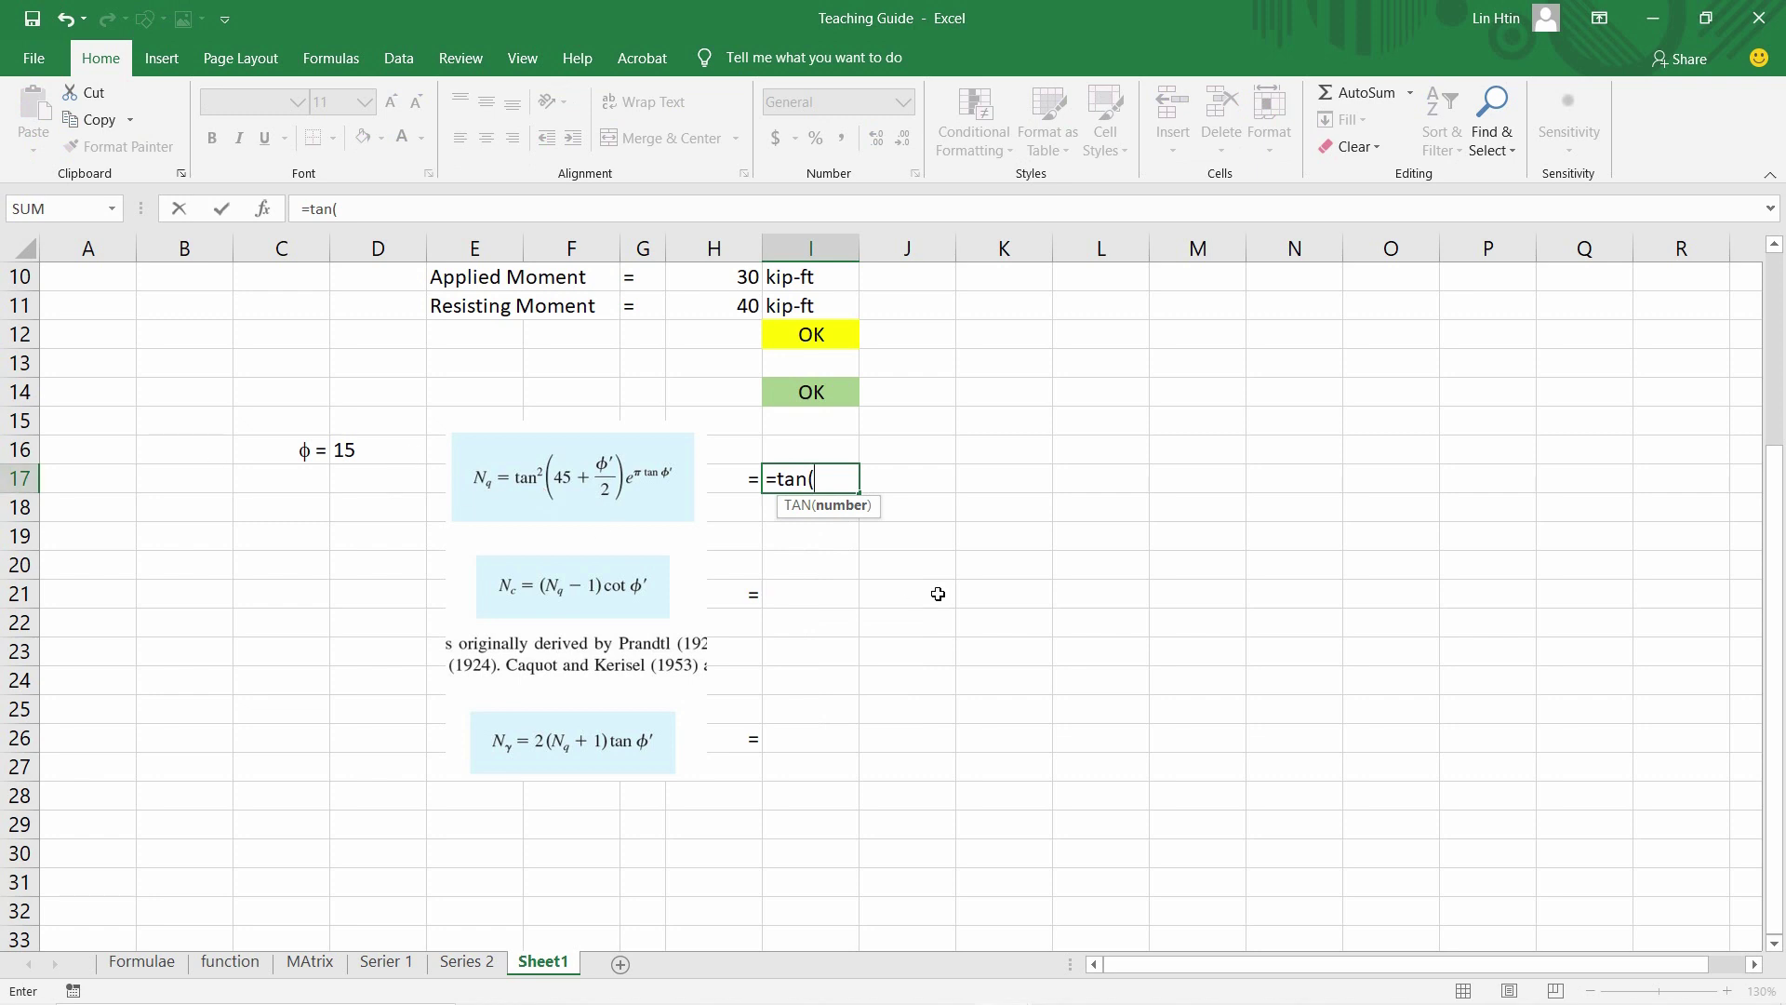
{"action": "type", "text": "radians"}
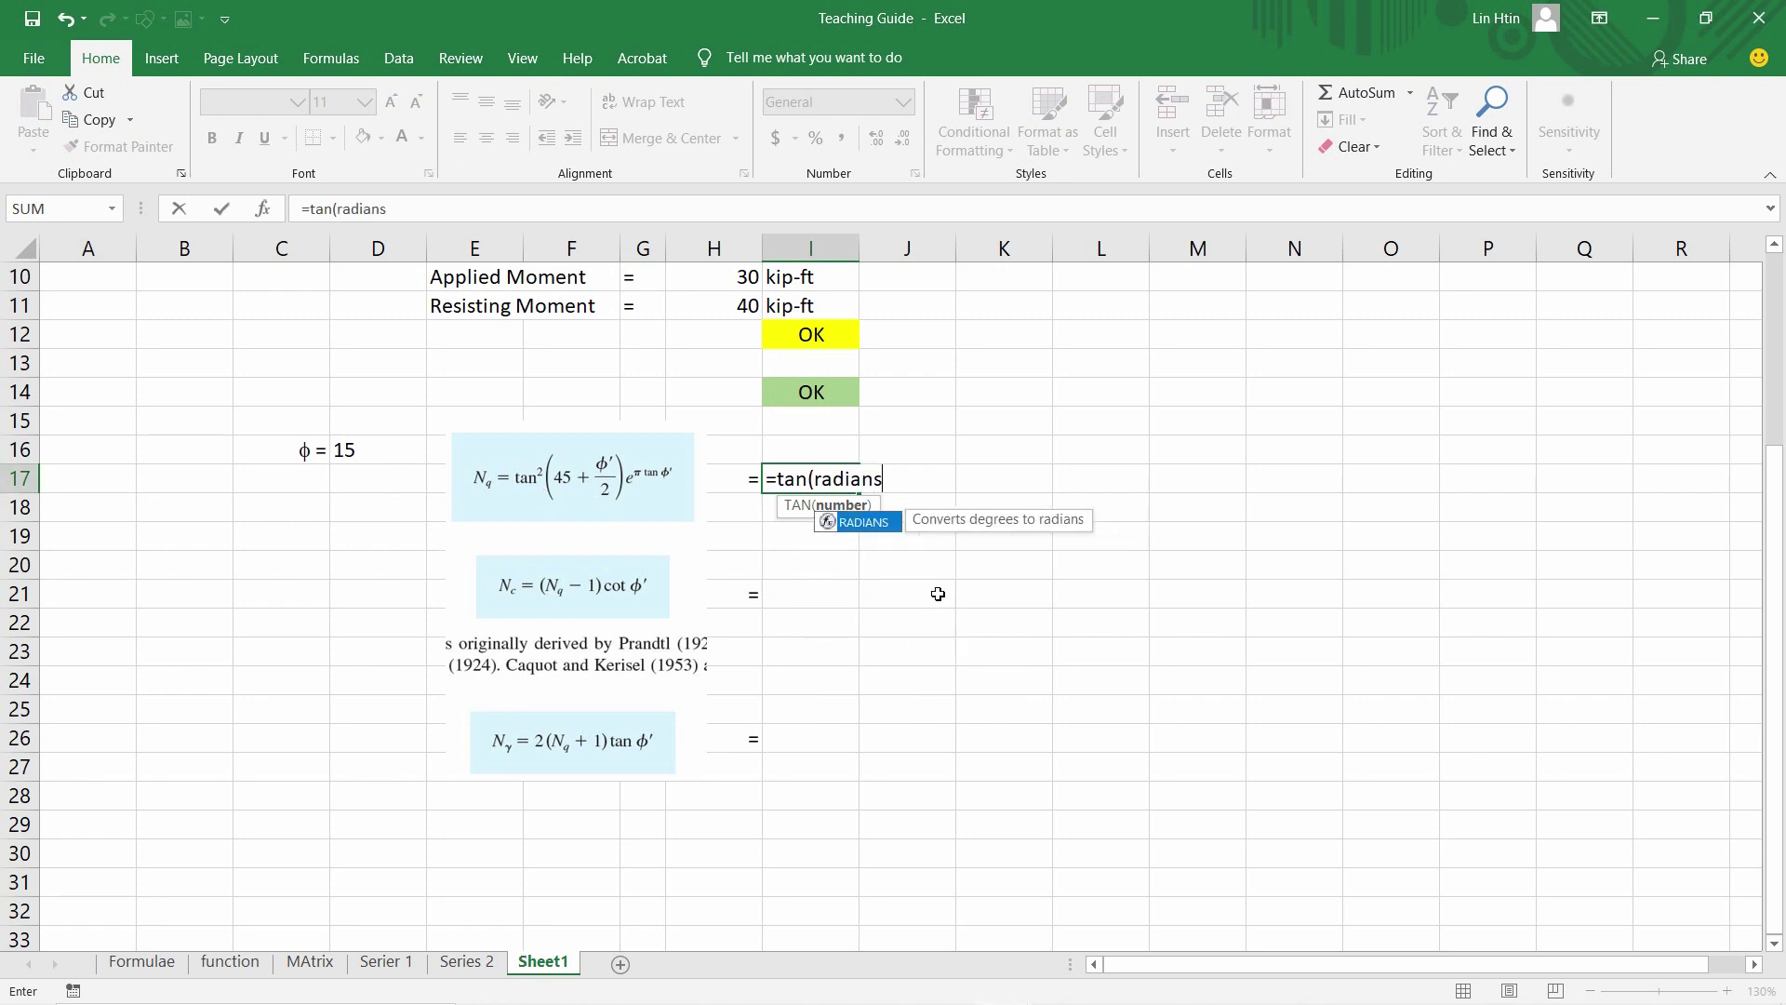
{"action": "type", "text": "("}
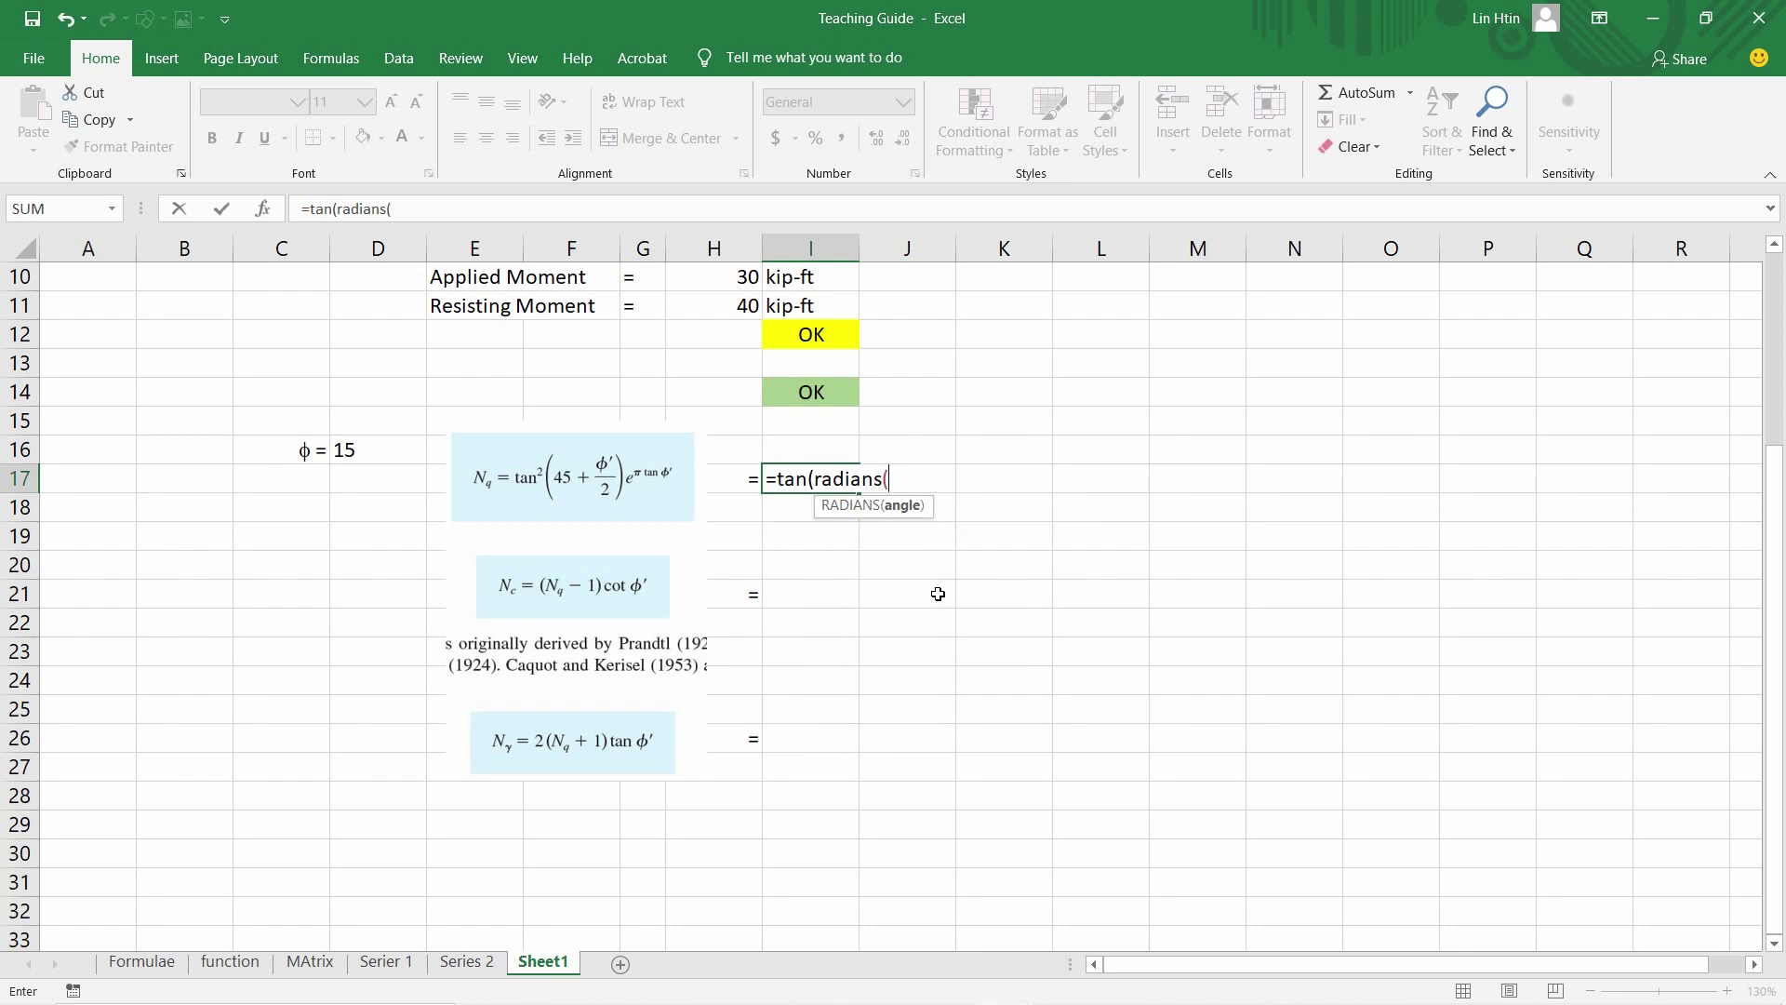
{"action": "type", "text": "45+"}
{"action": "left_click", "coordinate": [393, 450]}
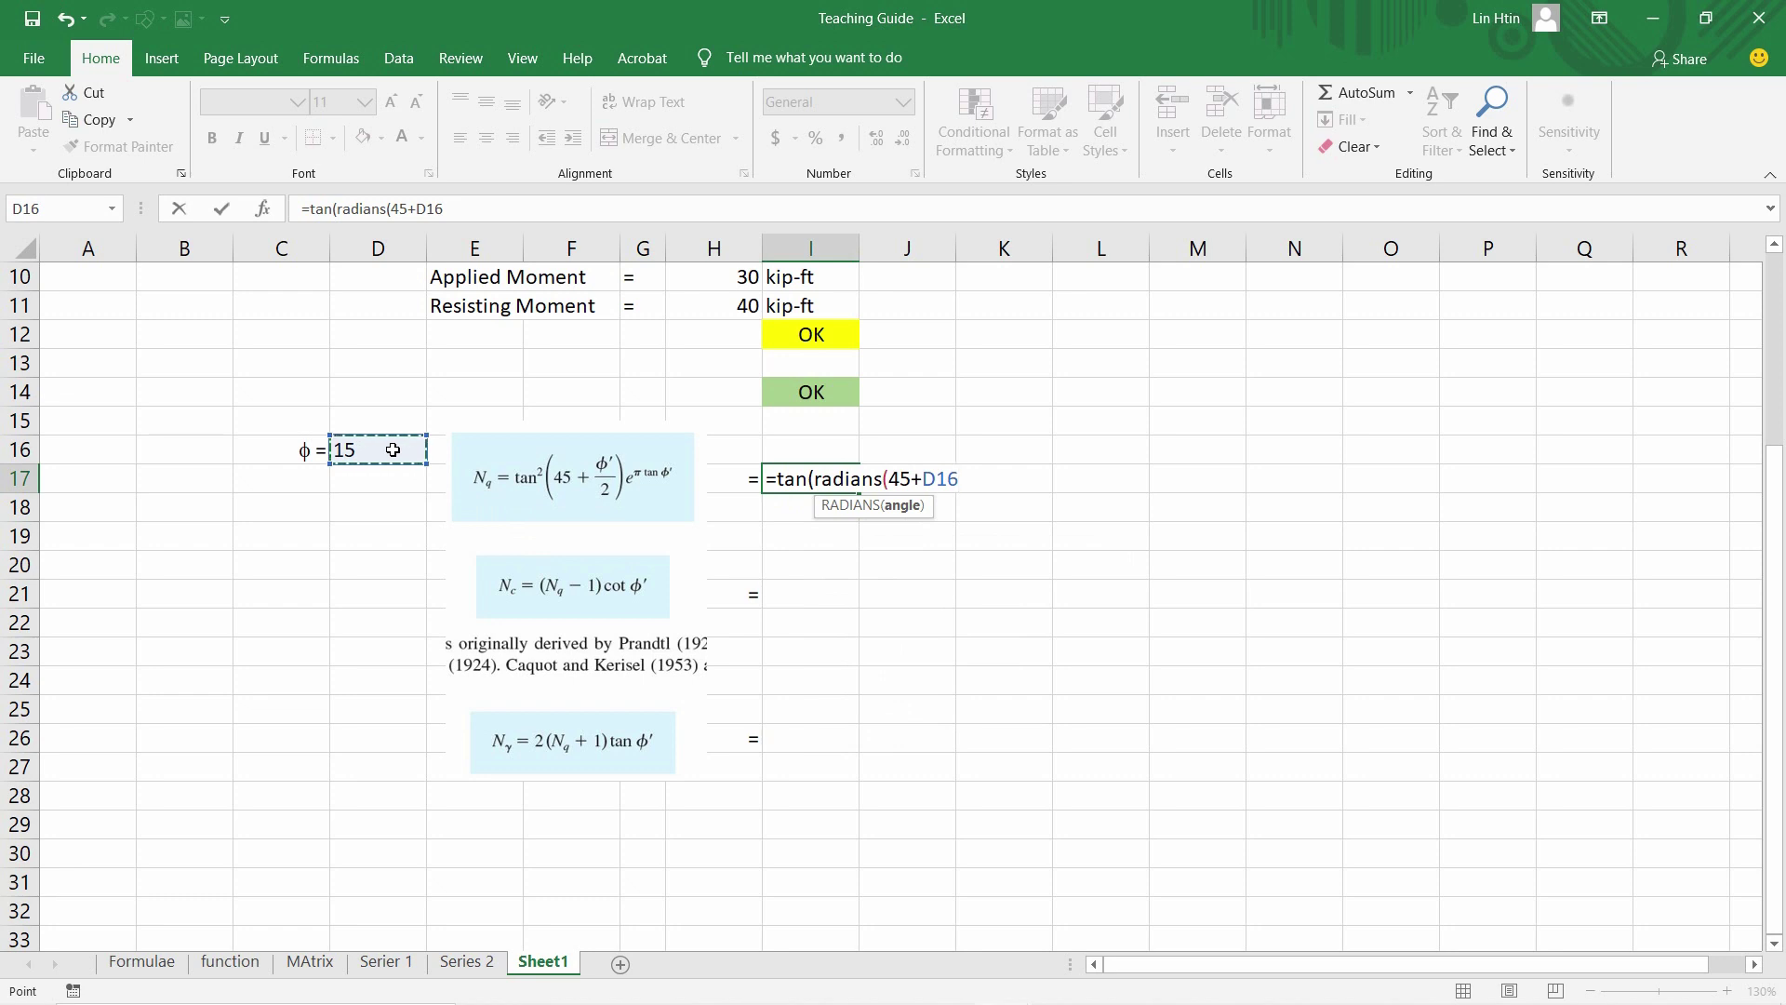
{"action": "type", "text": "/2))"}
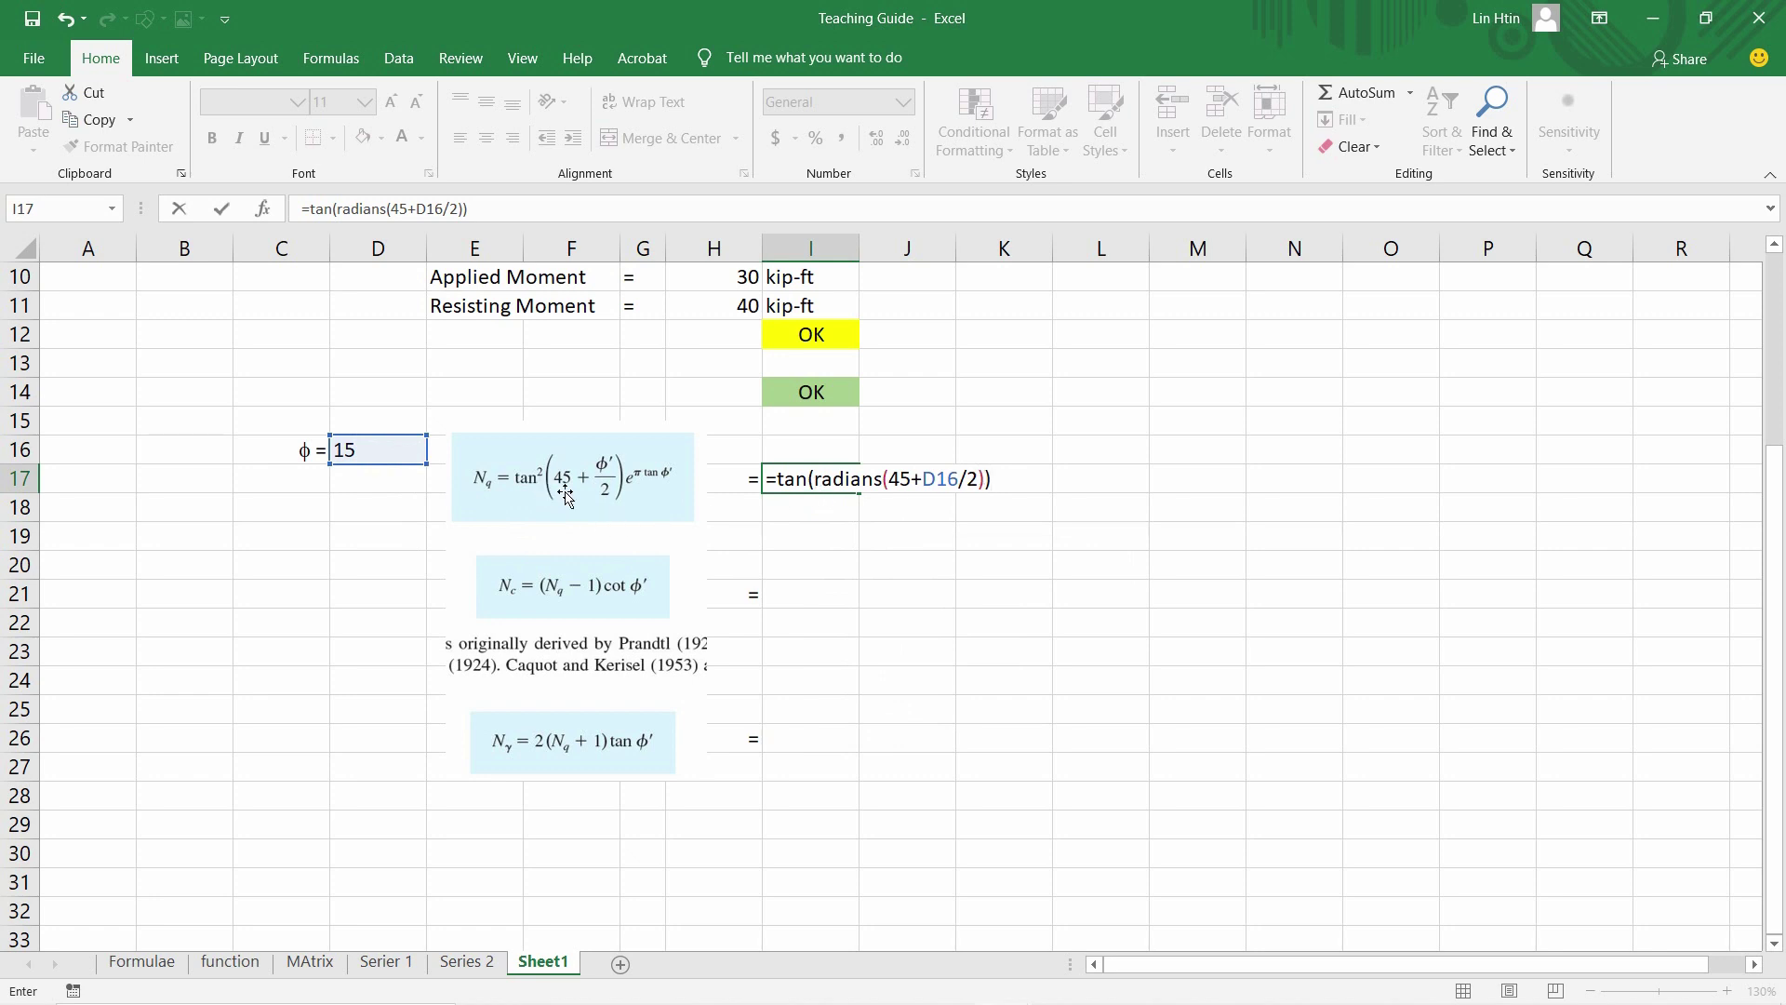
Enclose the RADIANS term of the I17 formula in an extra pair of parentheses and square the tangent with ^2
{"action": "left_click", "coordinate": [811, 479]}
{"action": "type", "text": "("}
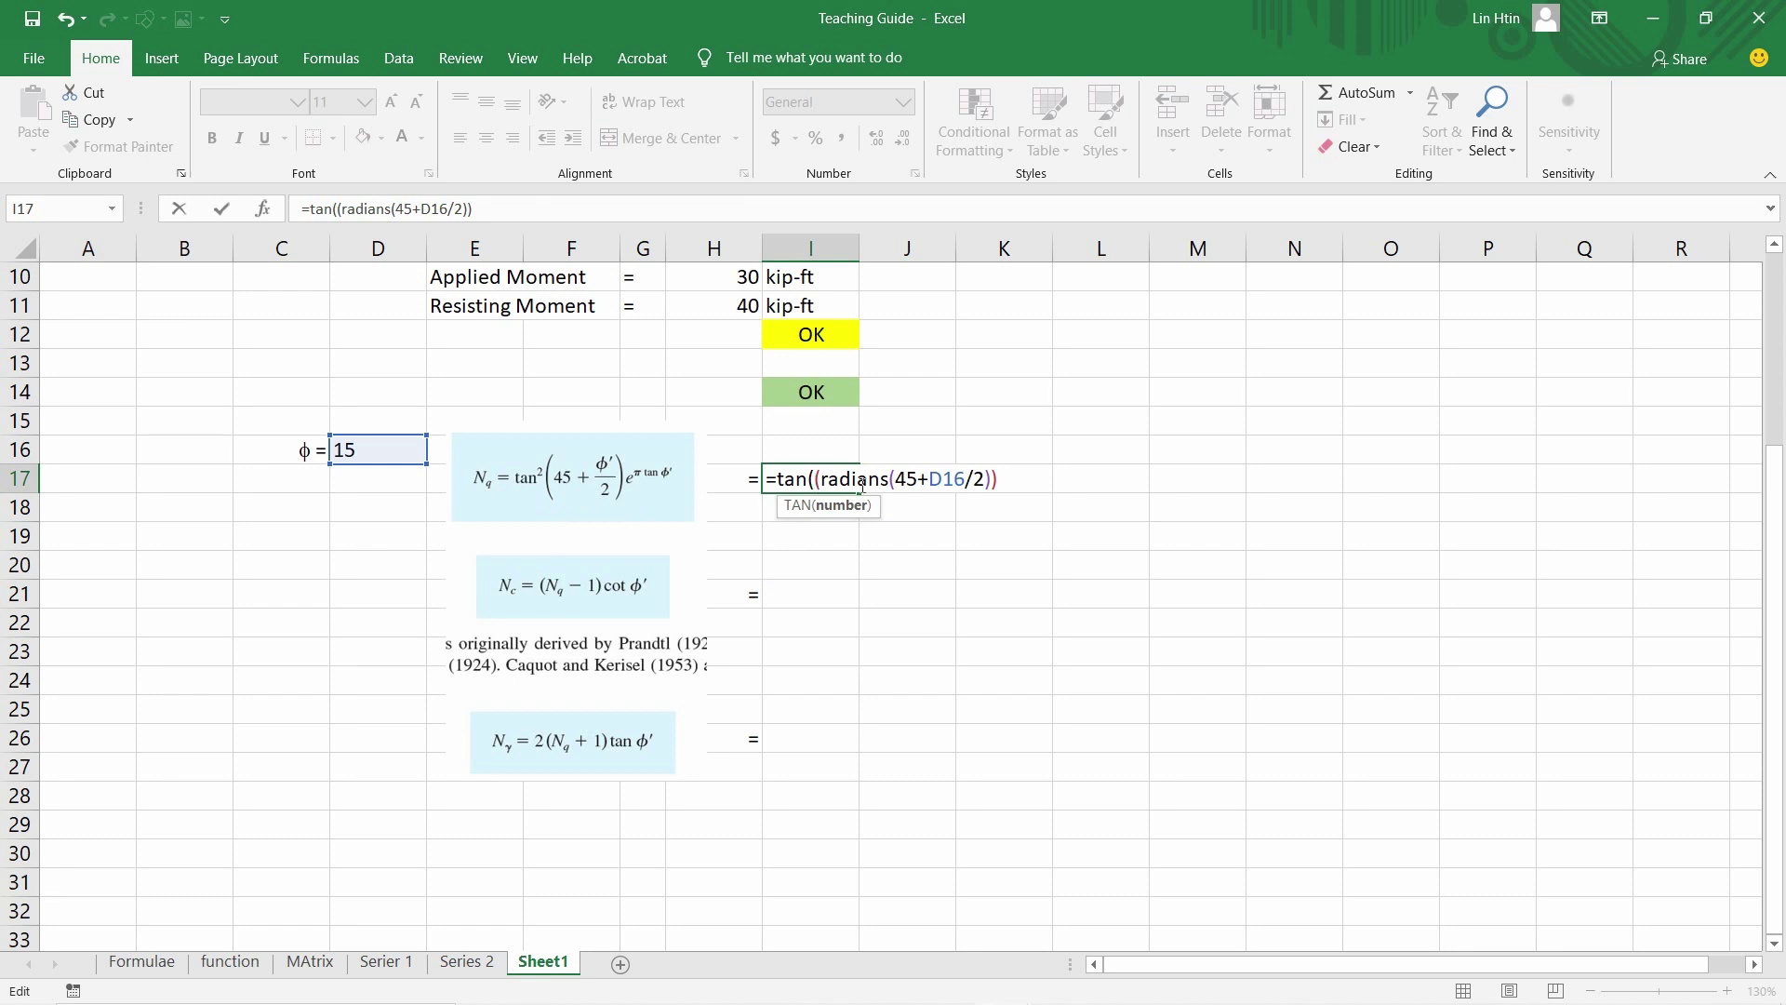
{"action": "key", "text": "End"}
{"action": "type", "text": ")"}
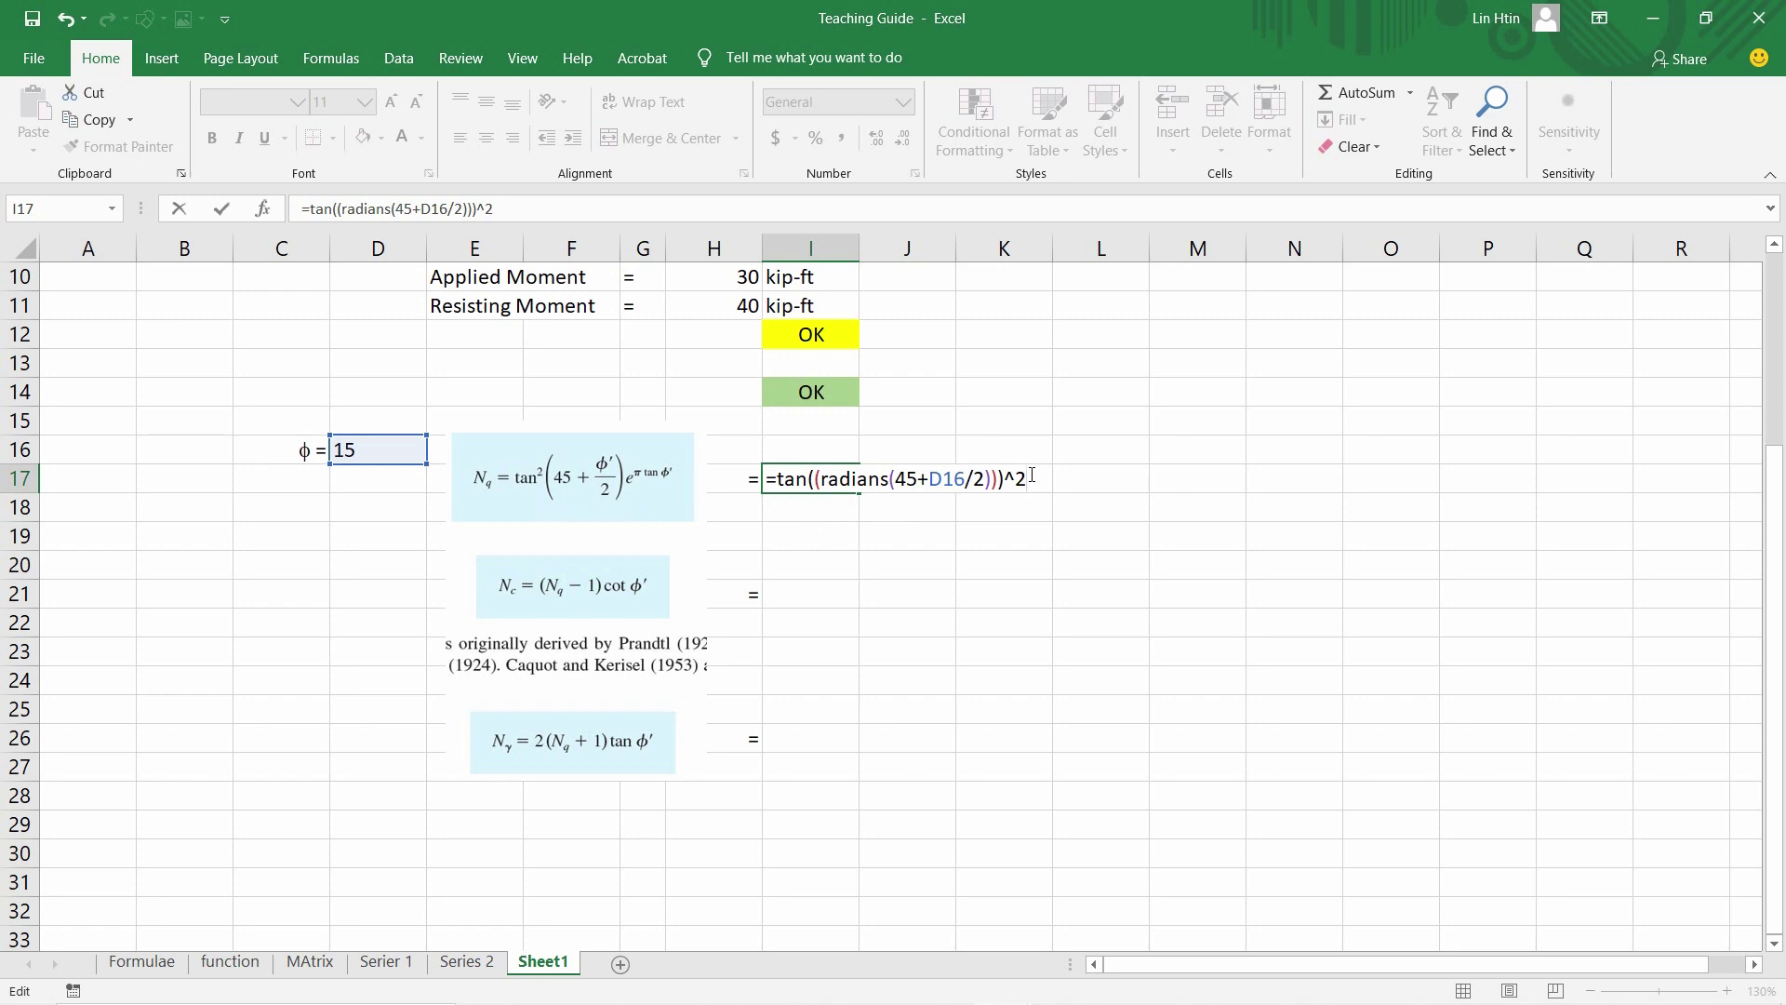
Complete the Nq formula in I17 by multiplying it by (EXP(3.142*TAN(RADIANS(D16))))
{"action": "type", "text": "*(exp"}
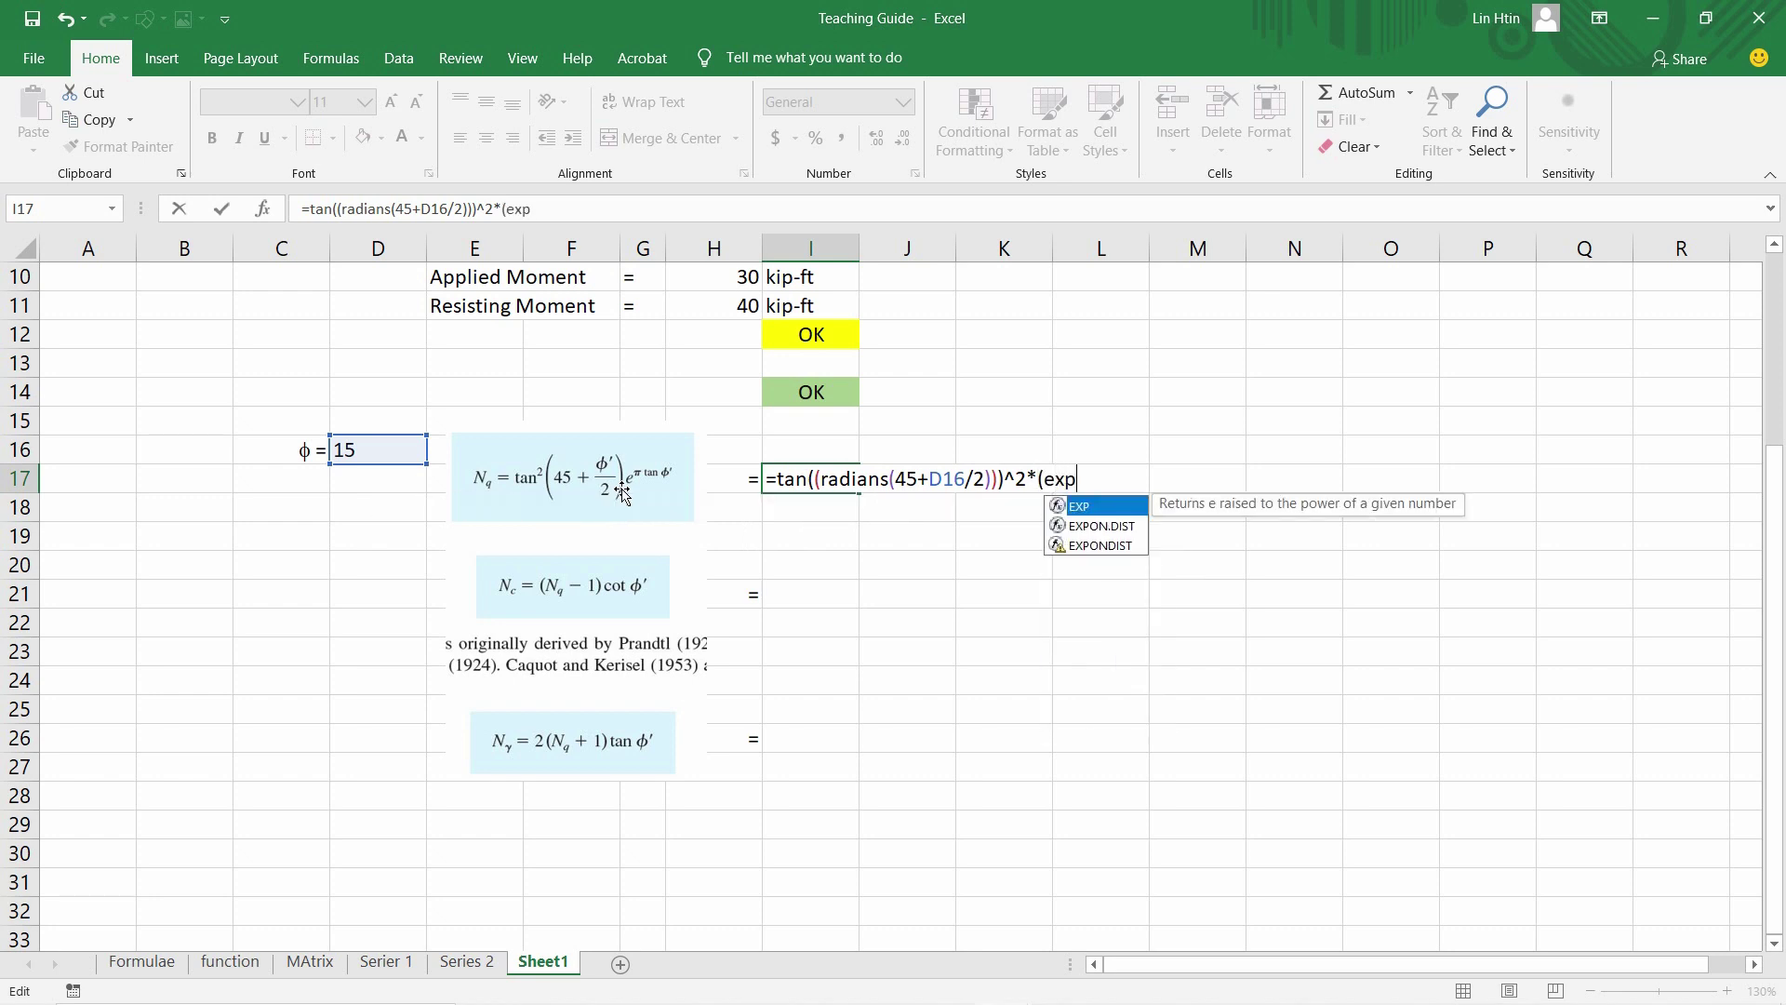
{"action": "type", "text": "("}
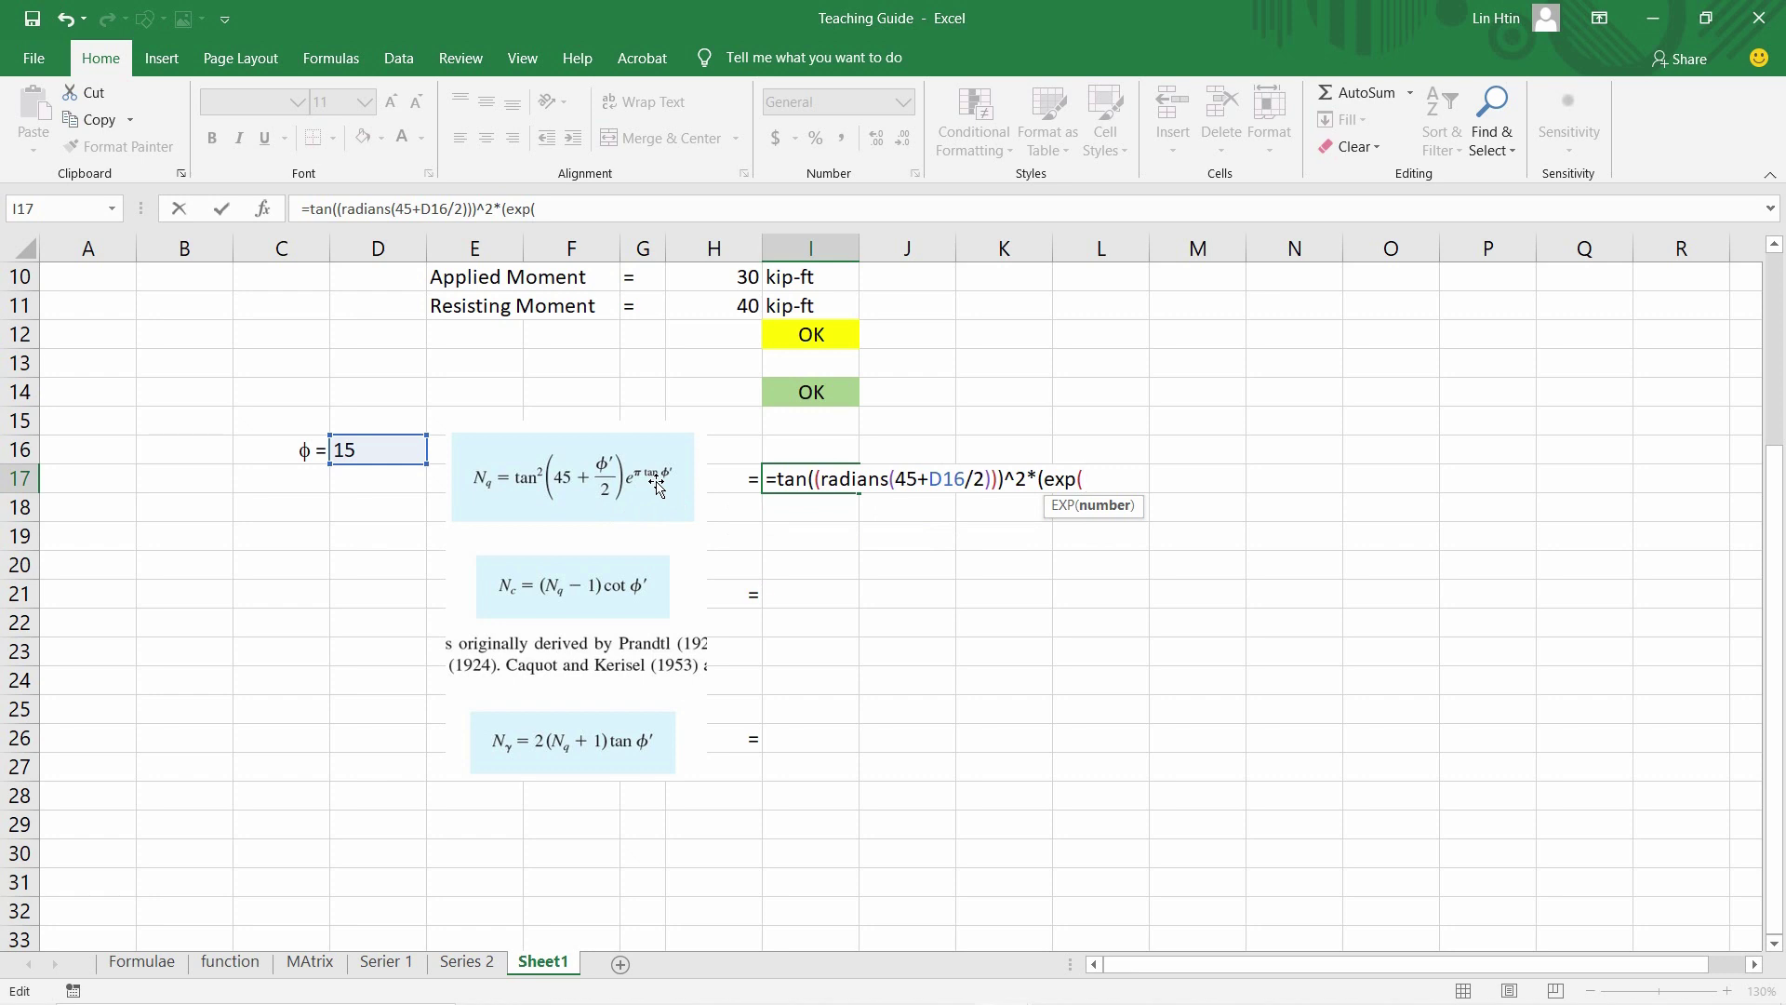
{"action": "type", "text": "3.142*tan9r"}
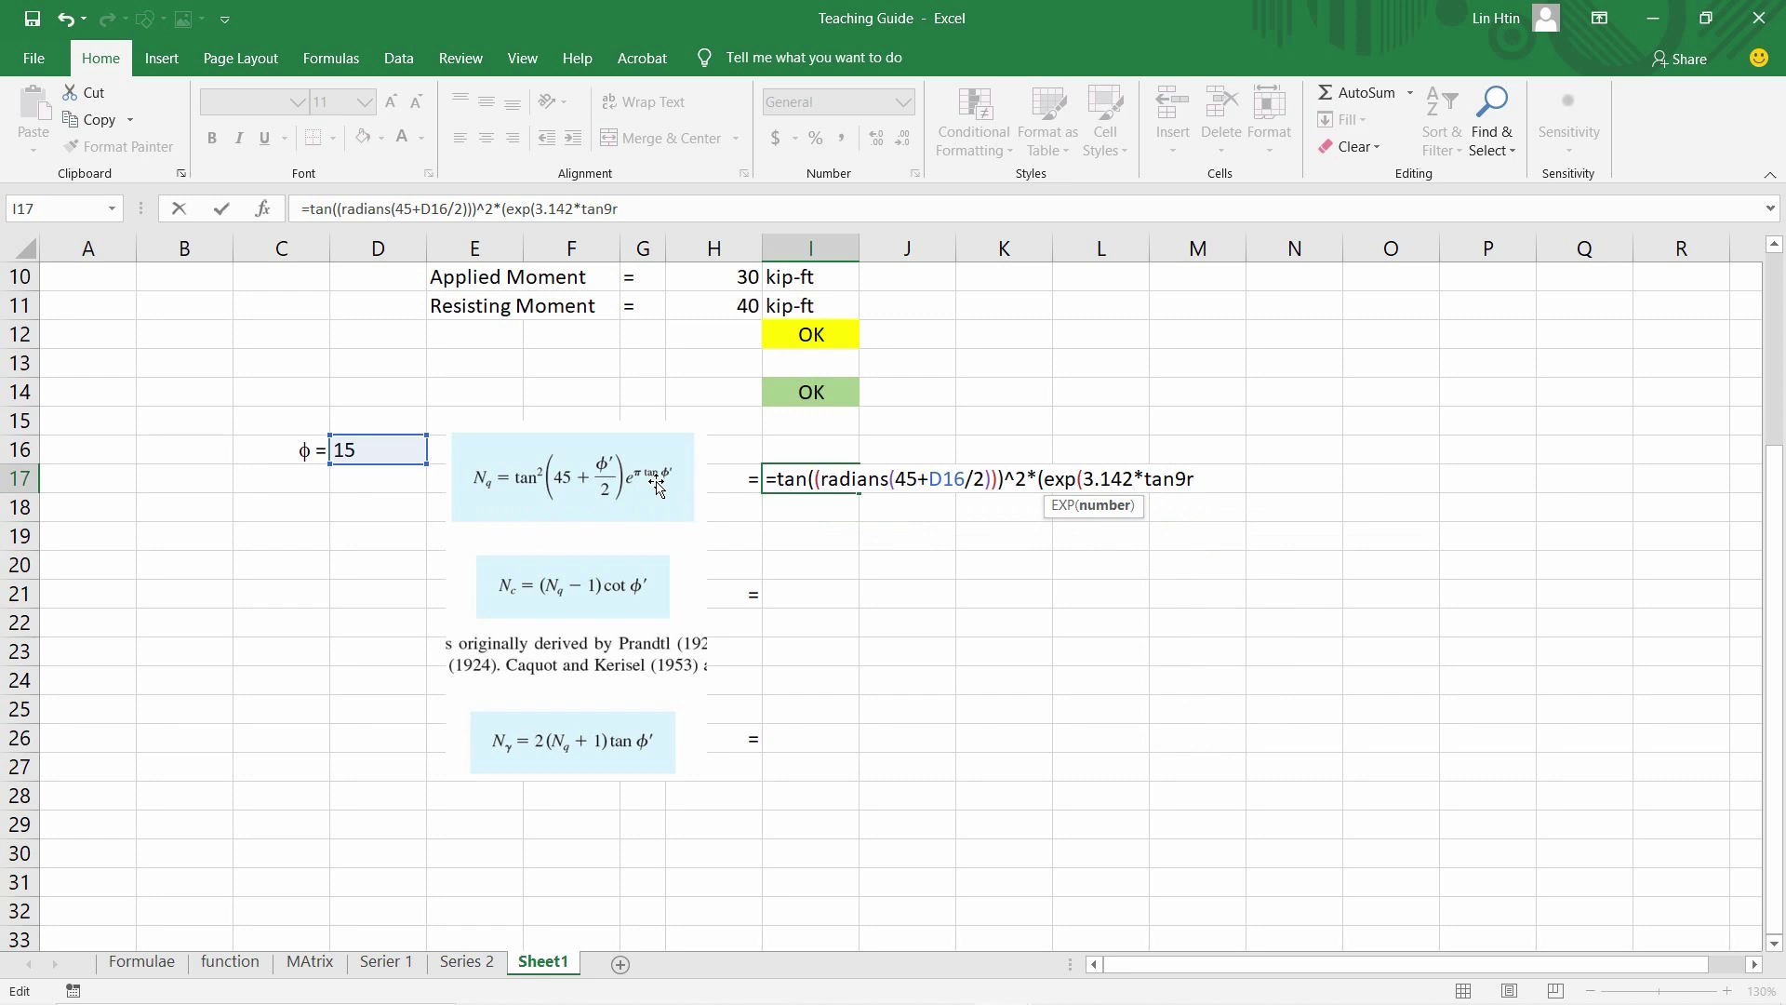
{"action": "key", "text": "BackSpace"}
{"action": "key", "text": "BackSpace"}
{"action": "type", "text": "(radians"}
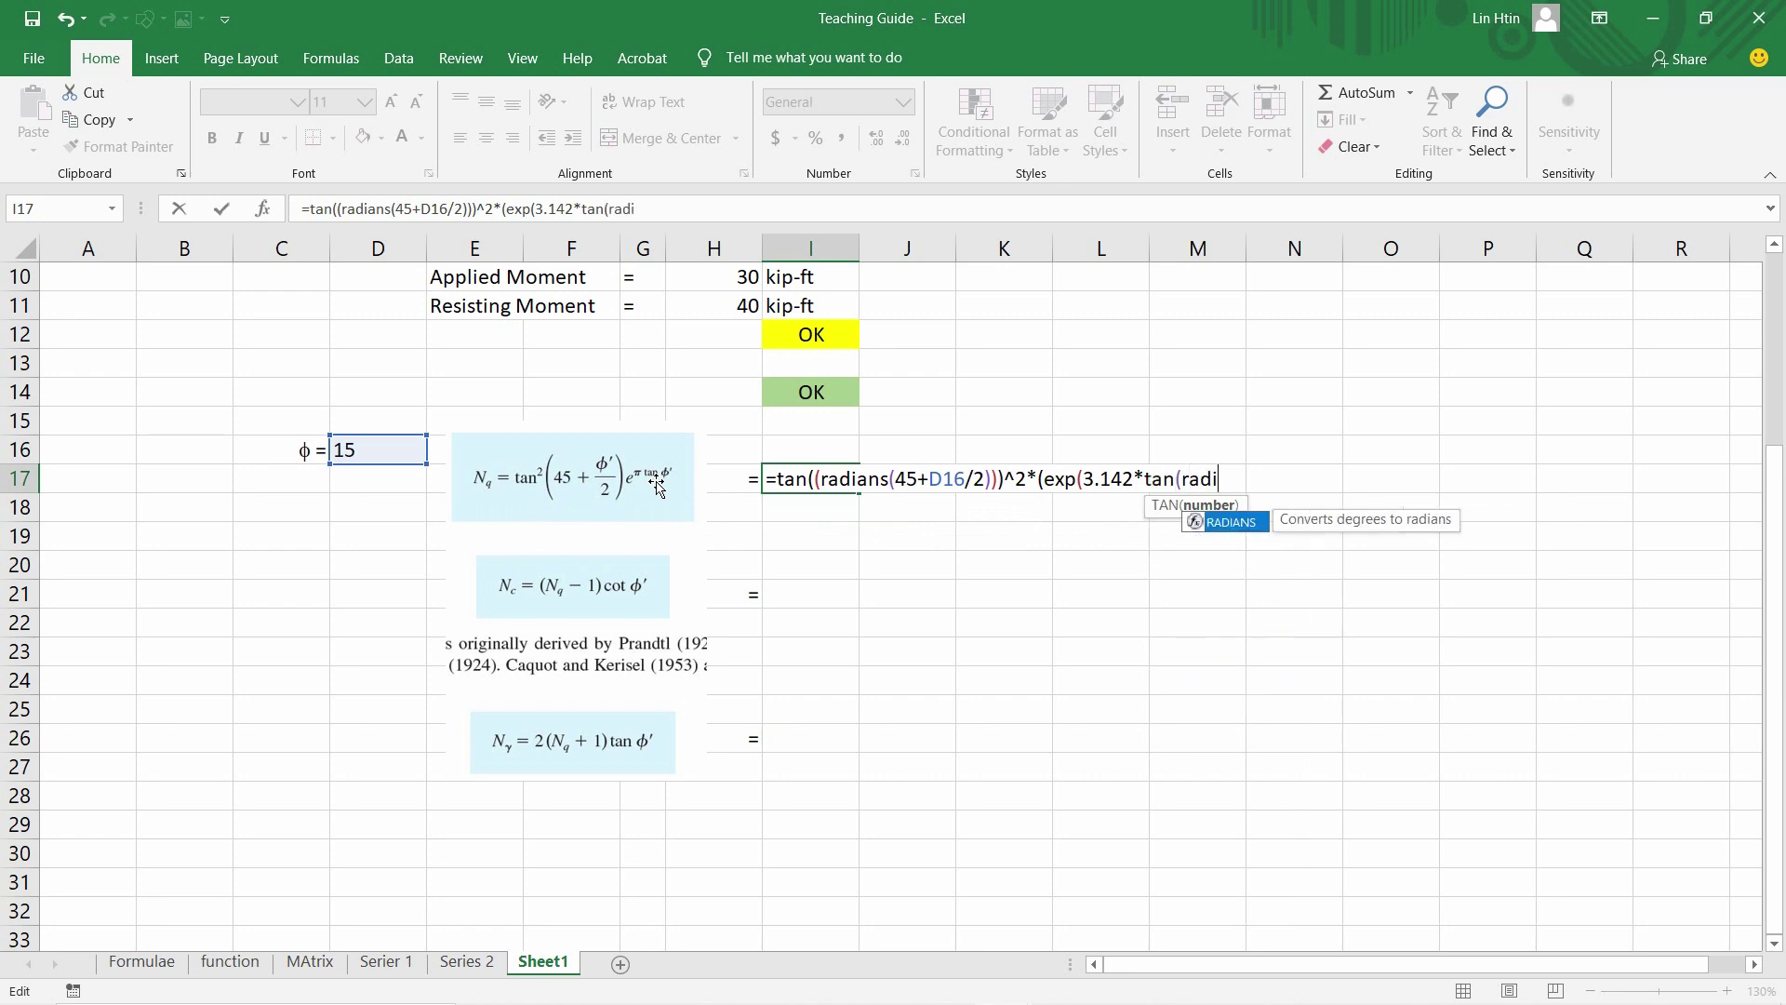
{"action": "type", "text": "("}
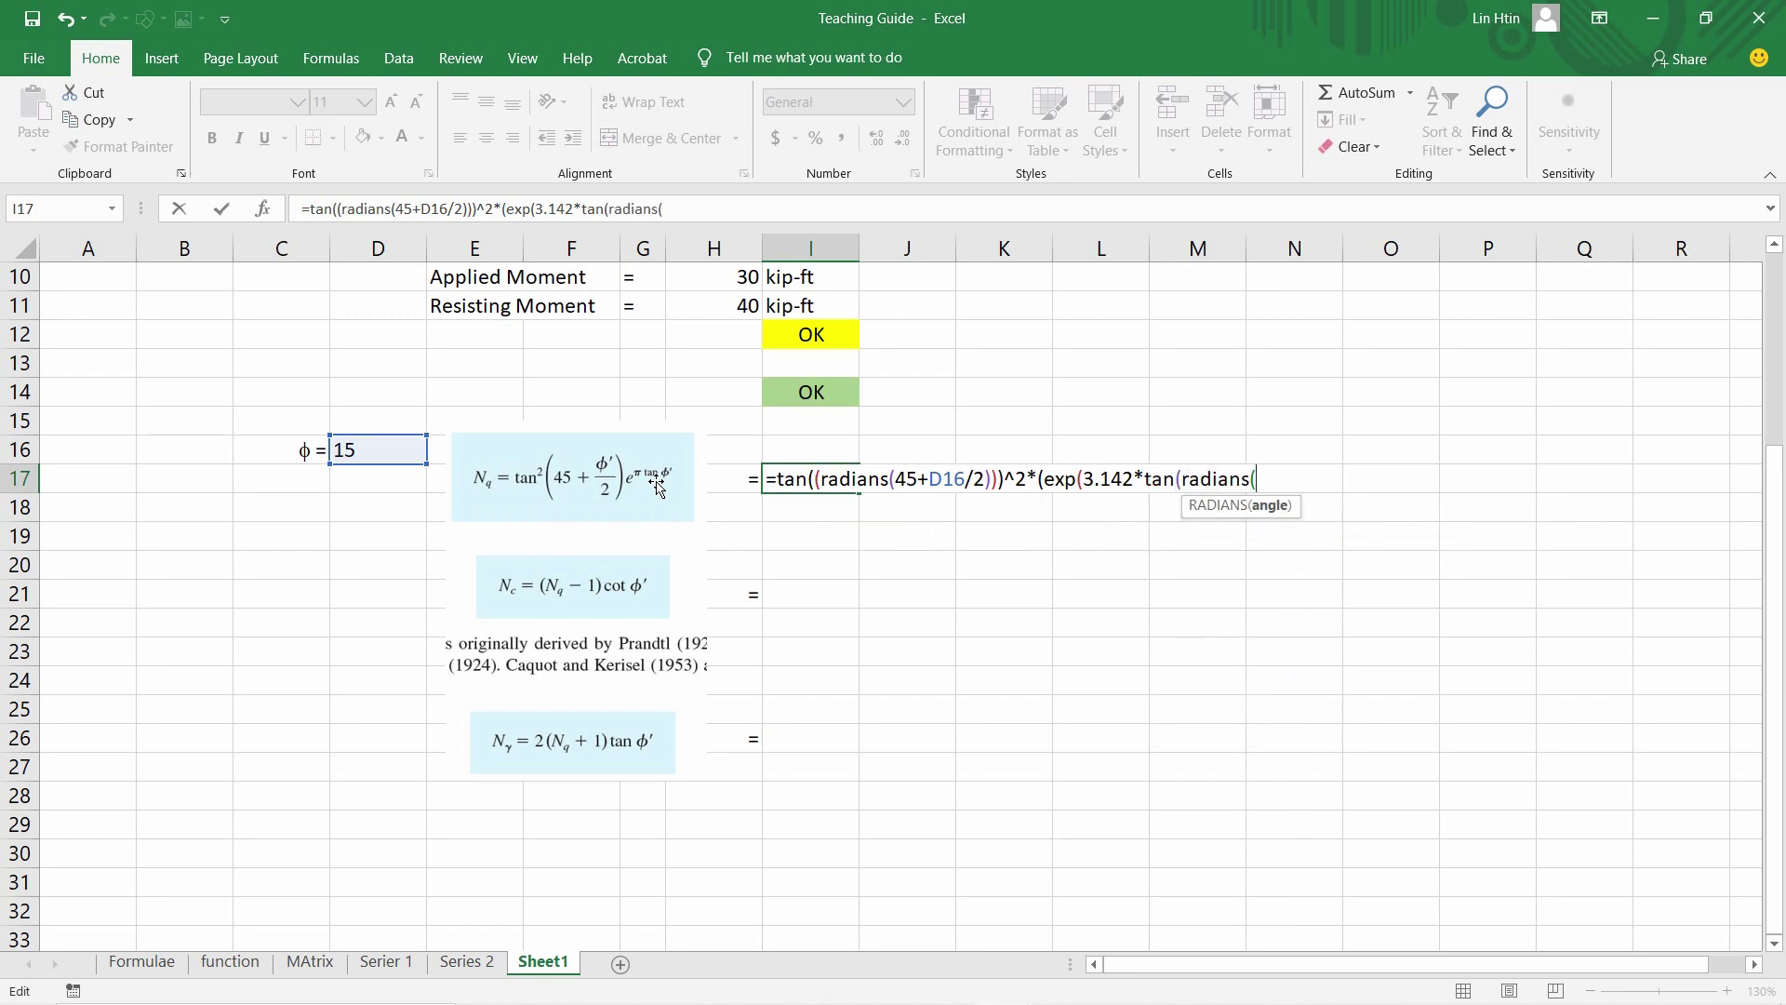
{"action": "left_click", "coordinate": [377, 453]}
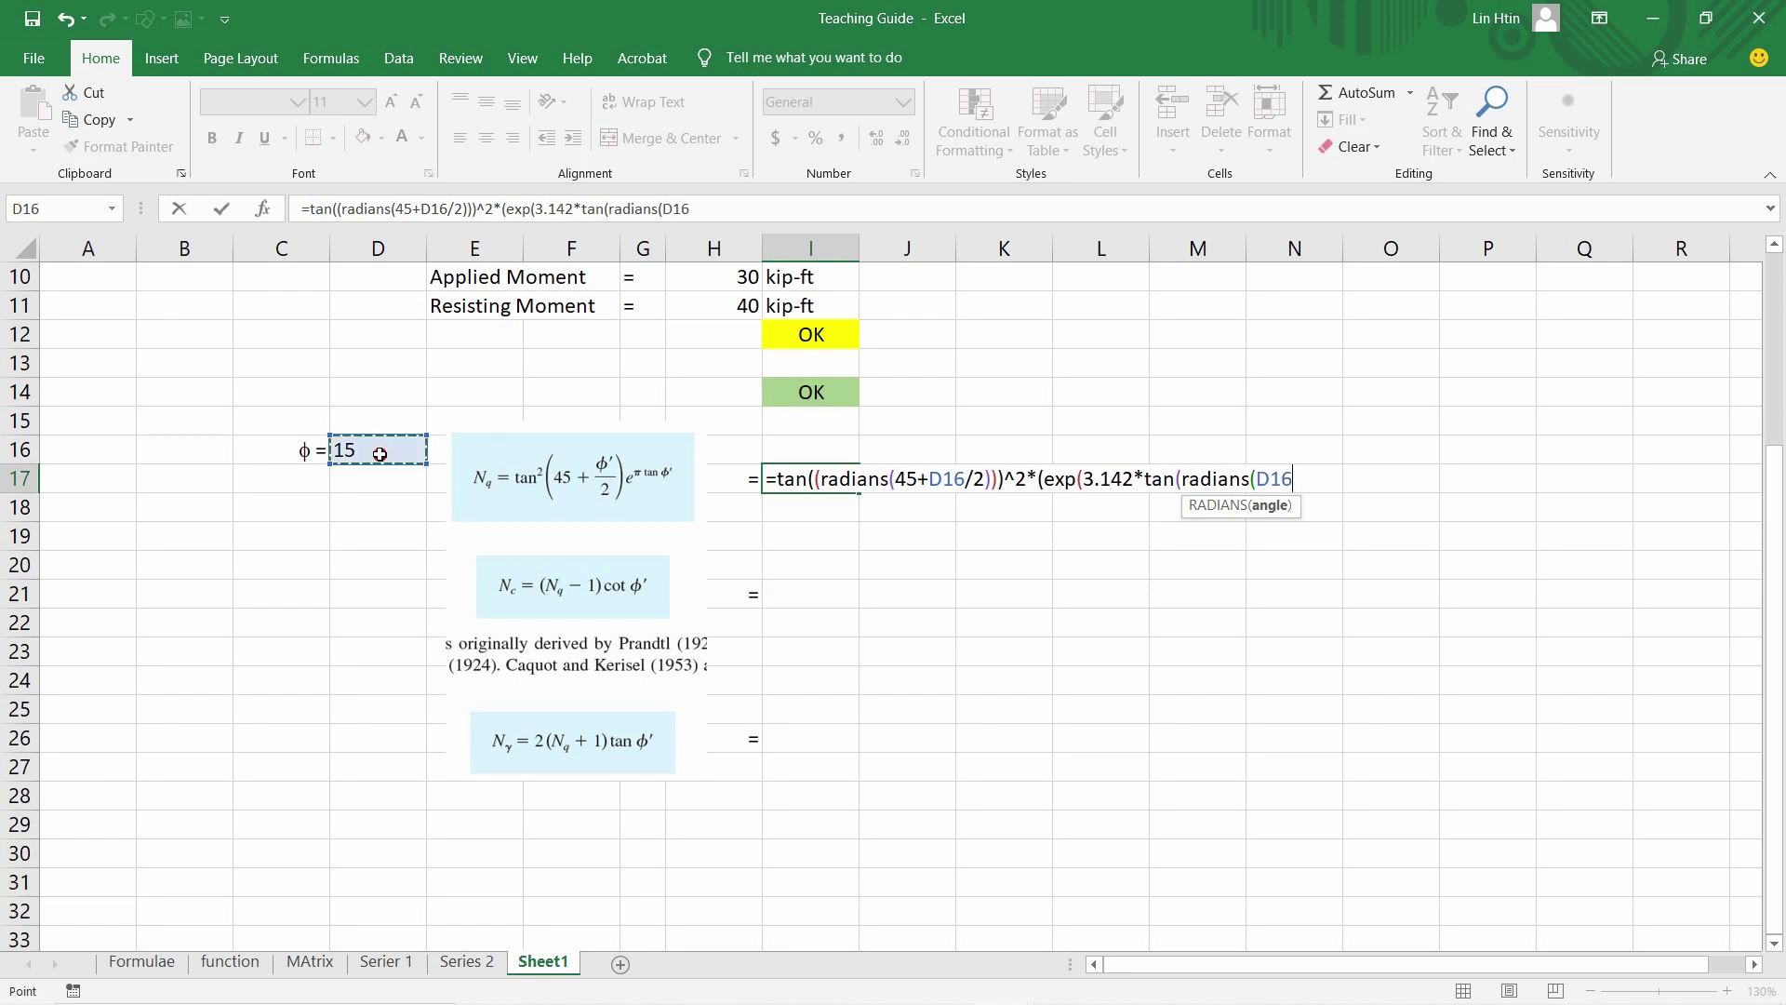
{"action": "type", "text": ")"}
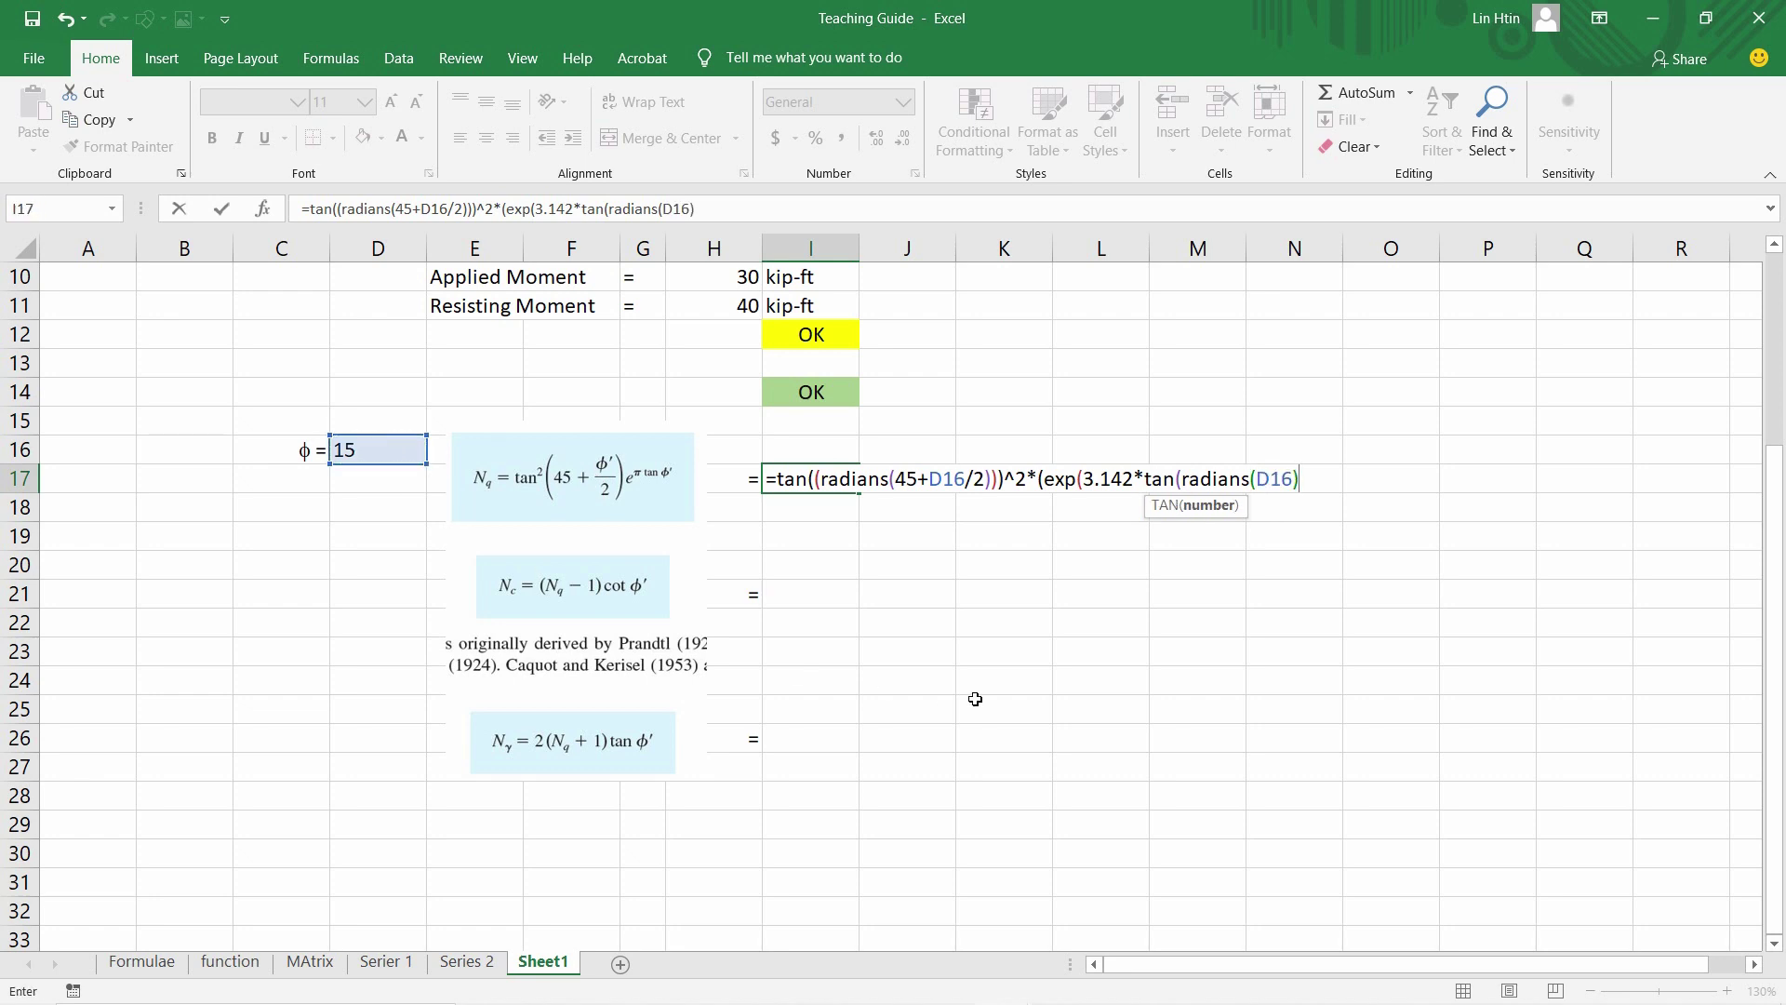
{"action": "type", "text": ")))"}
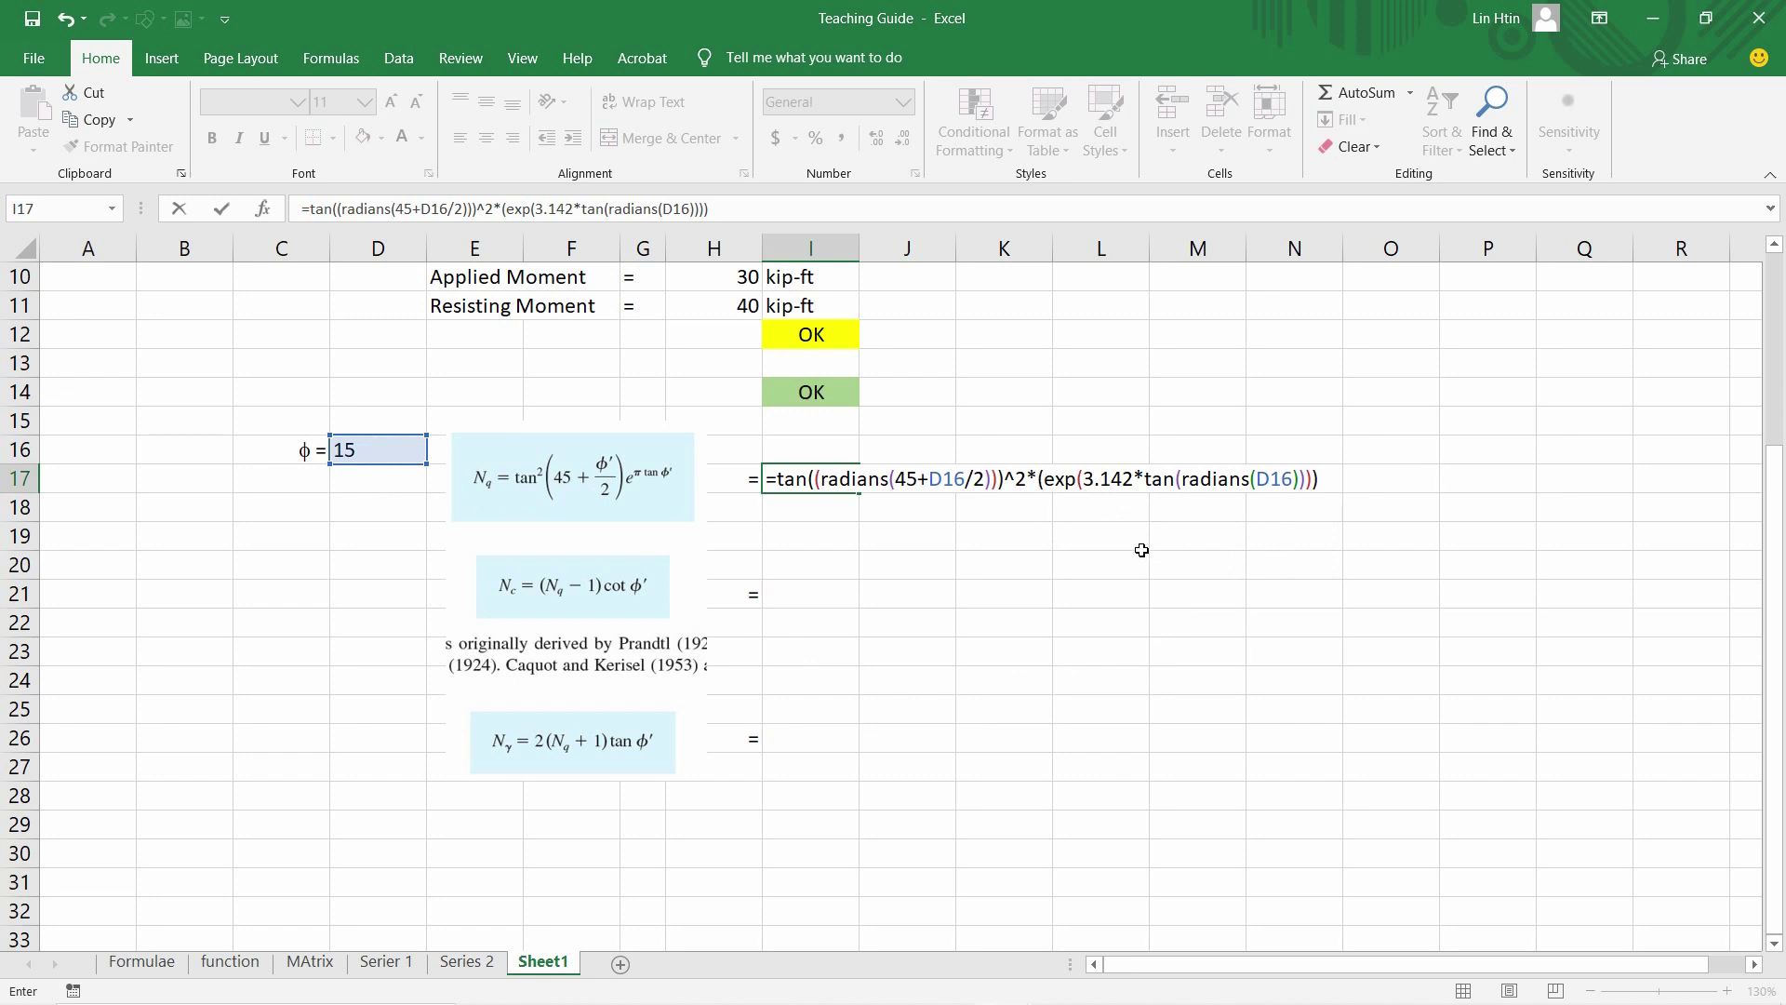
{"action": "key", "text": "Return"}
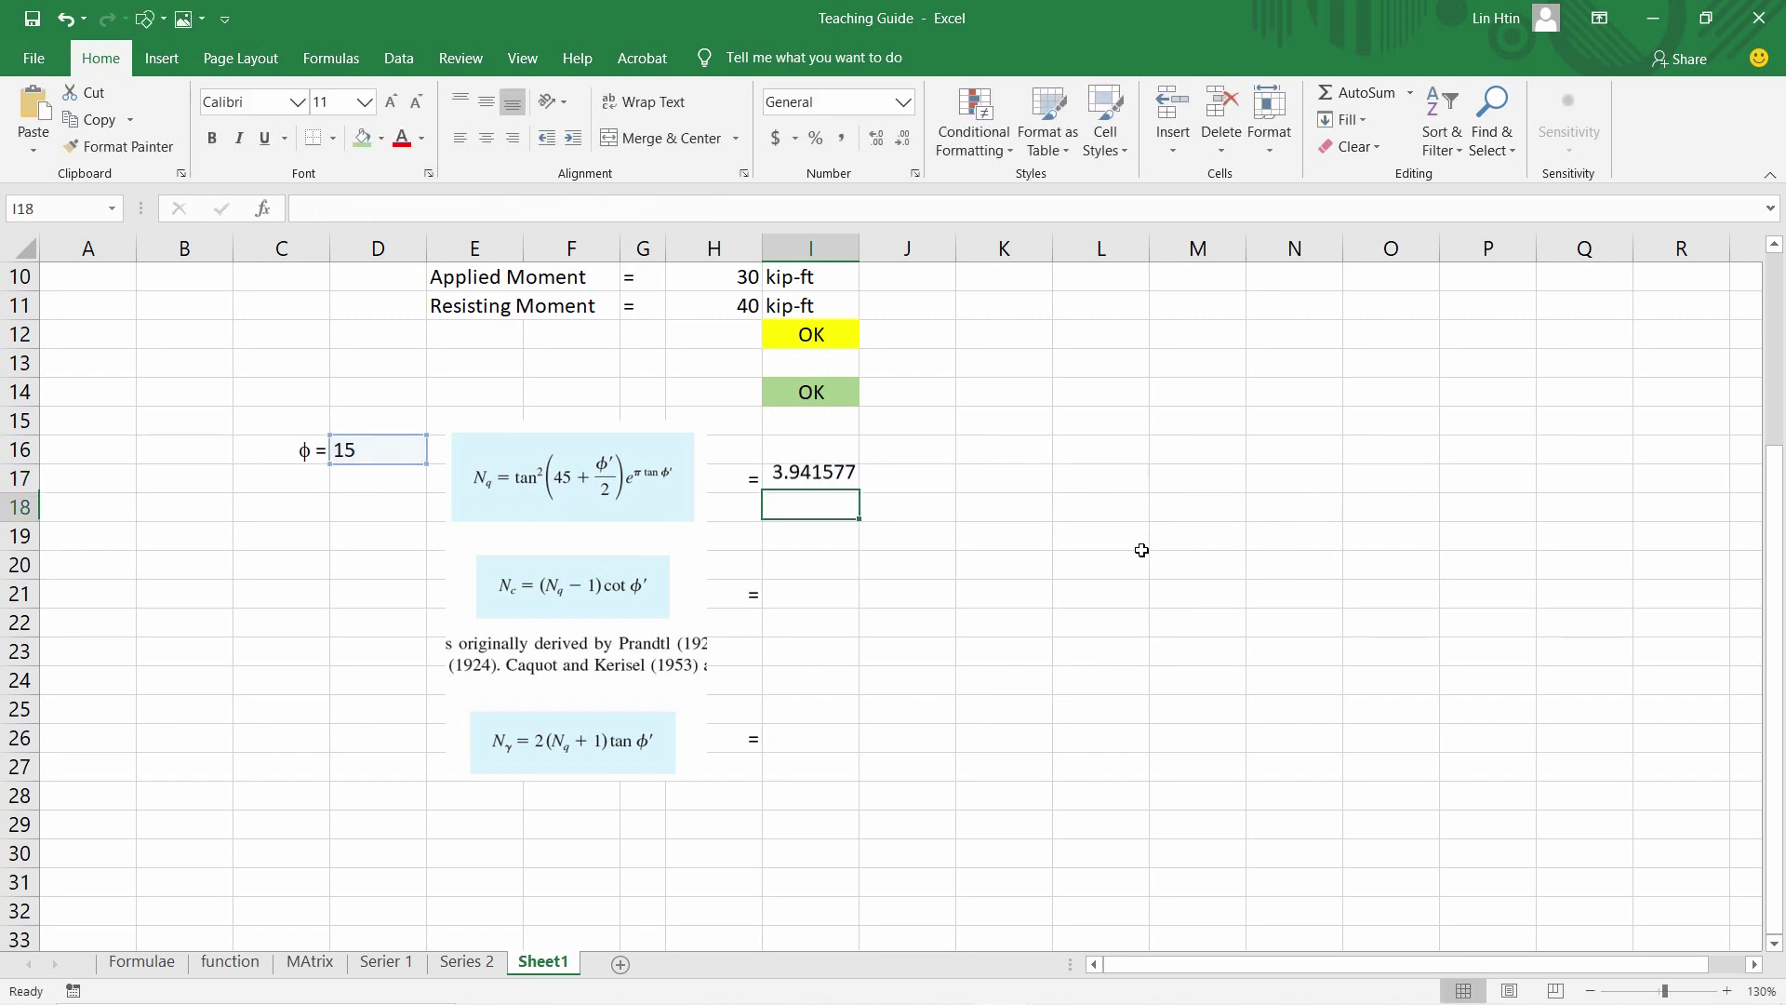
{"action": "left_click", "coordinate": [831, 482]}
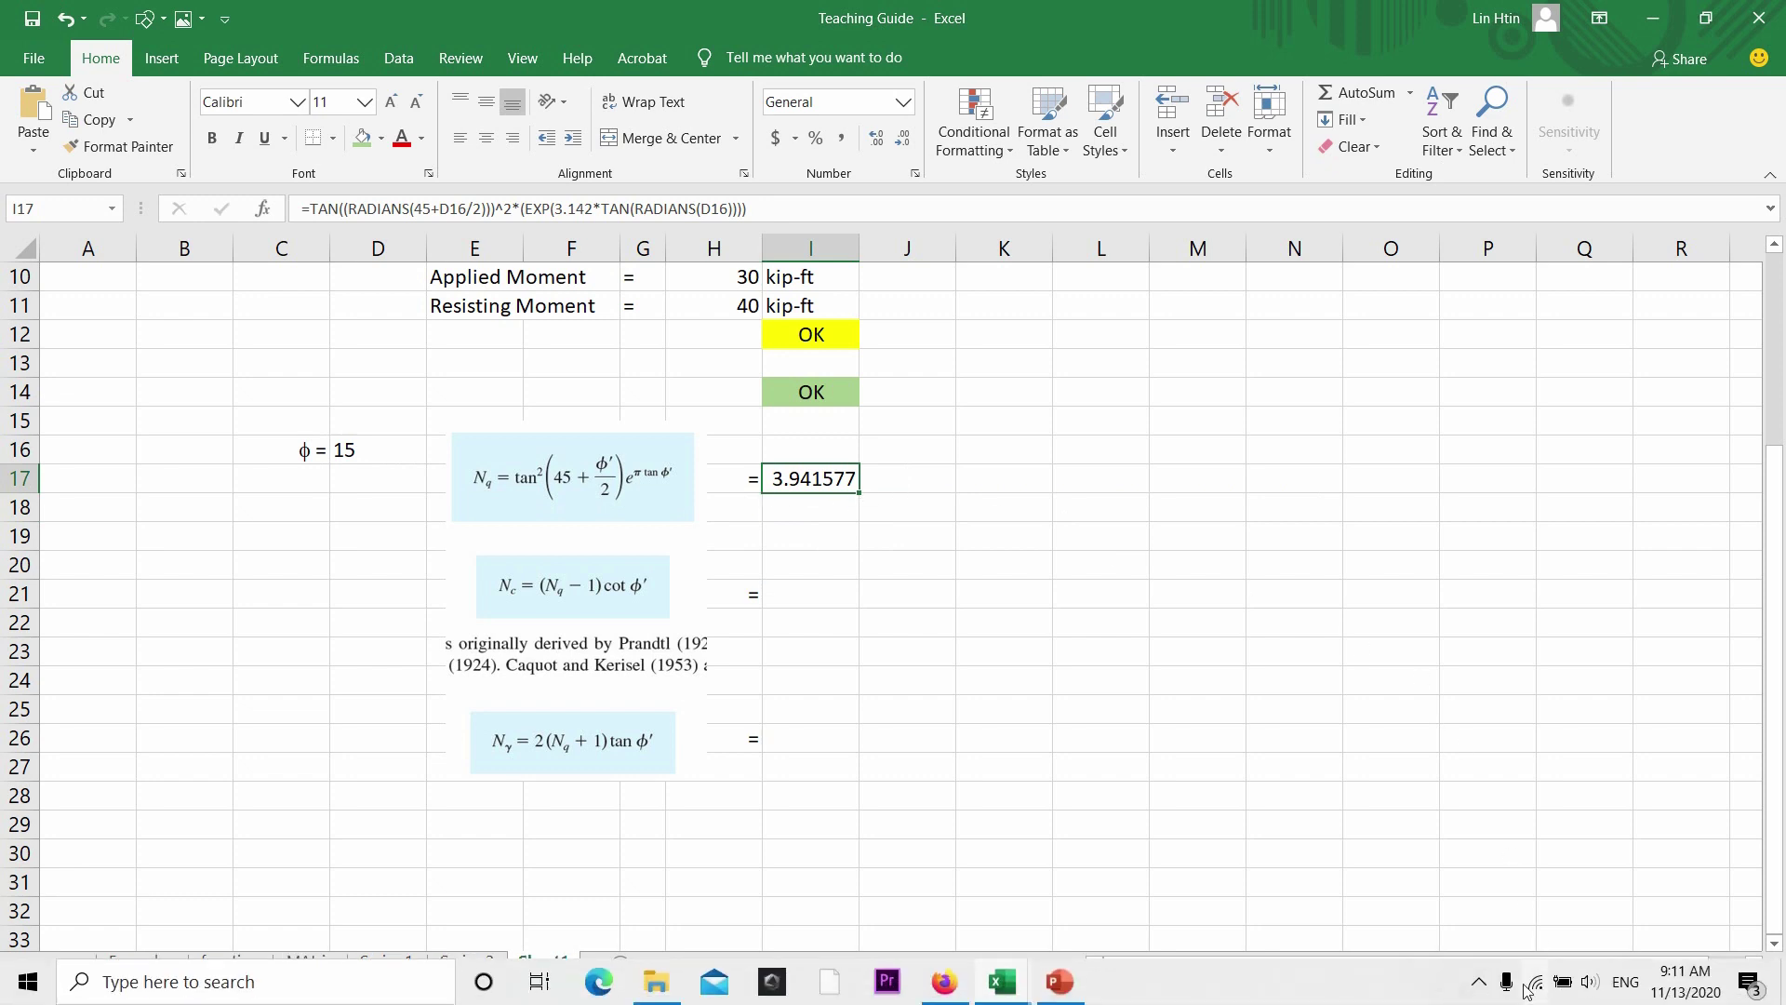
{"action": "left_click", "coordinate": [1478, 982]}
{"action": "left_click", "coordinate": [1548, 849]}
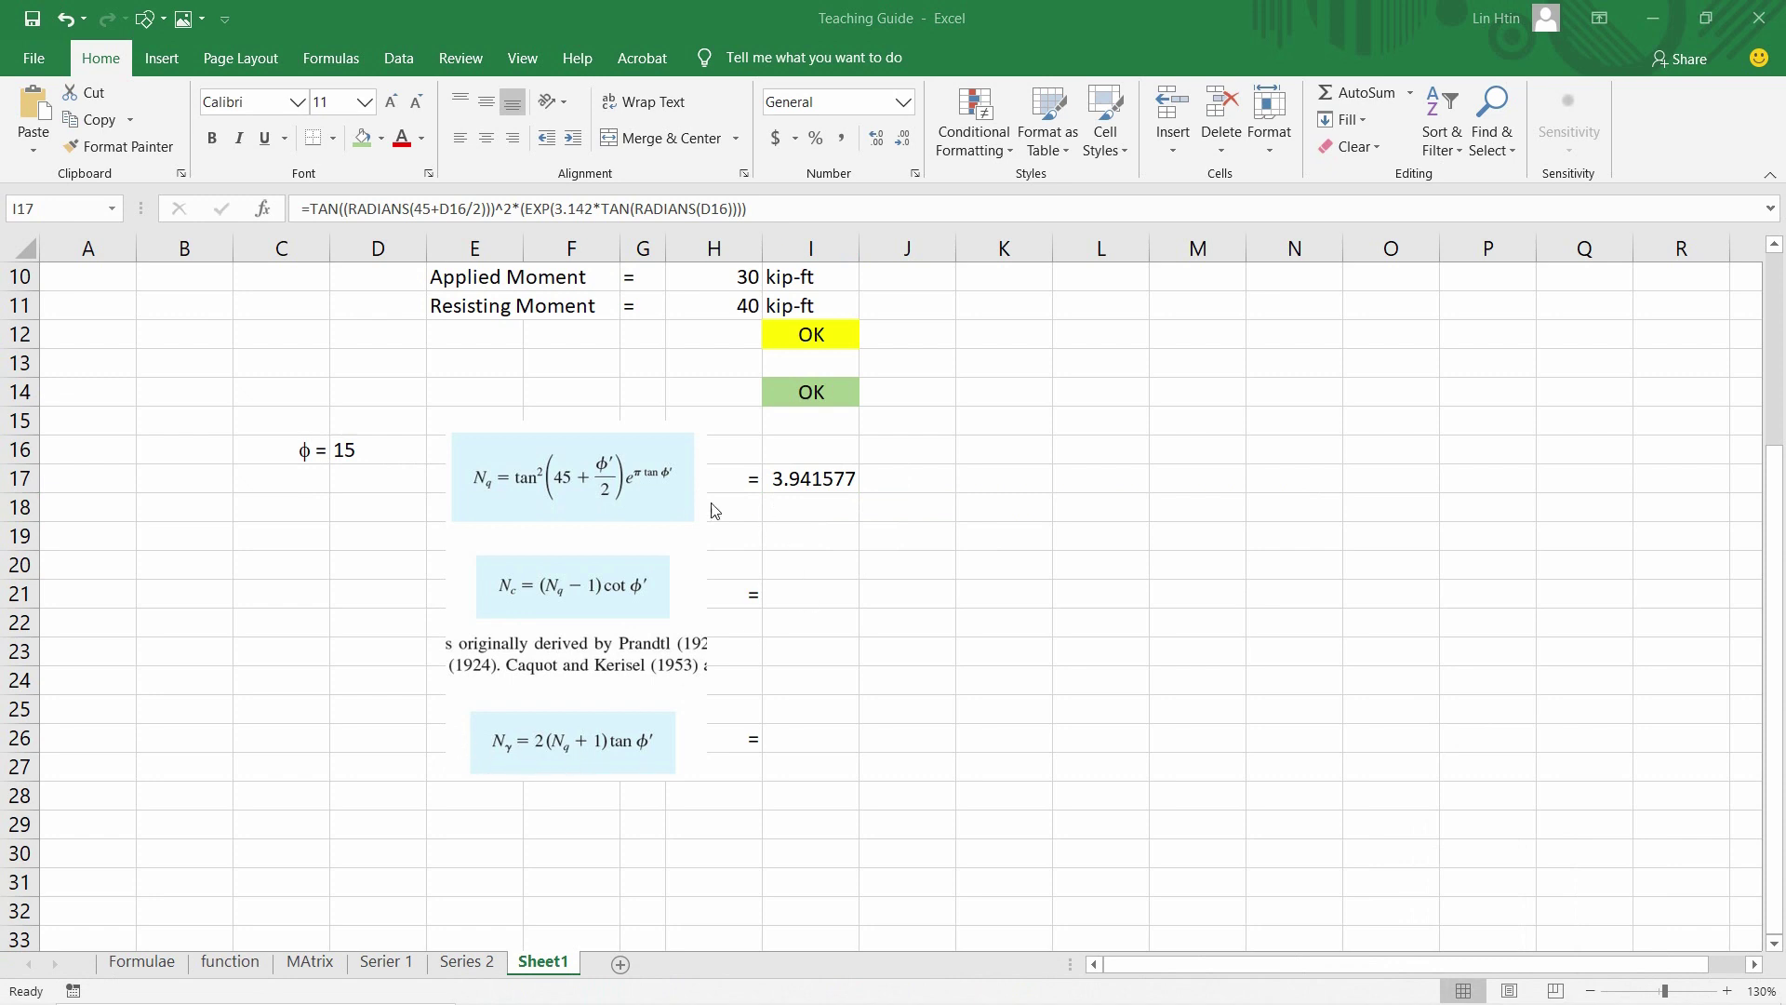
{"action": "left_click", "coordinate": [597, 499]}
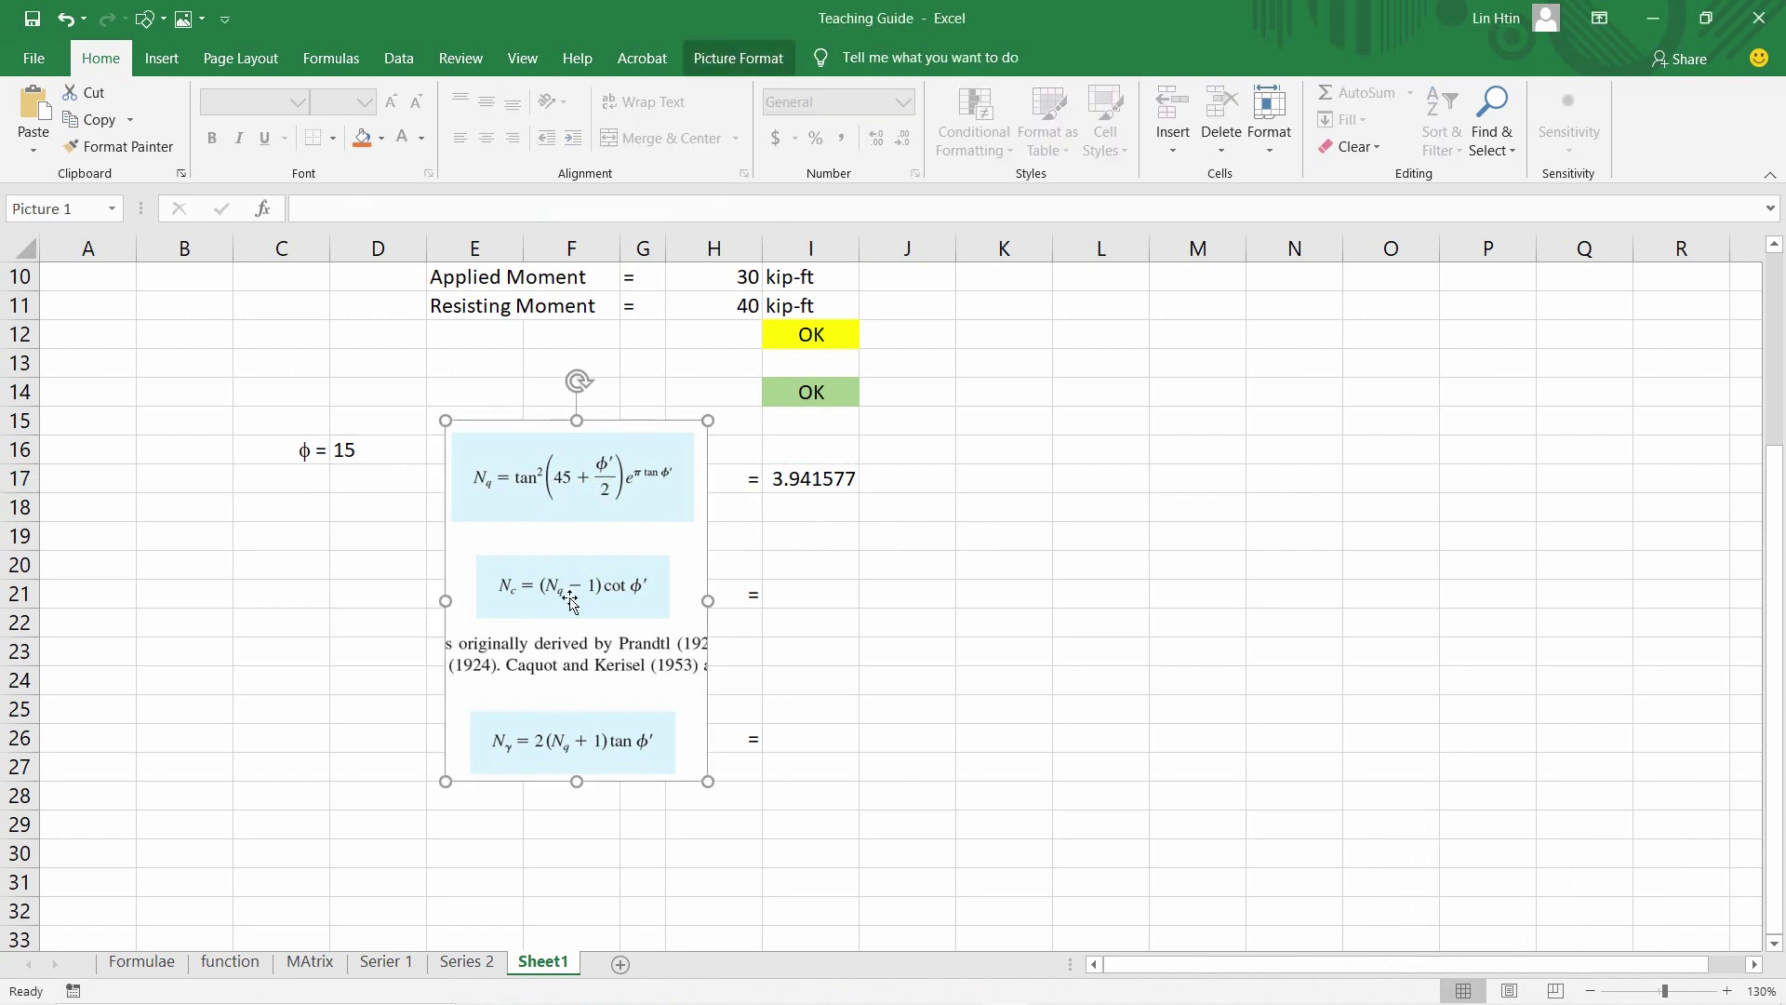
Try the COT and SIN function names in I21, enter =sin, and undo the entry
{"action": "left_click", "coordinate": [840, 596]}
{"action": "type", "text": "="}
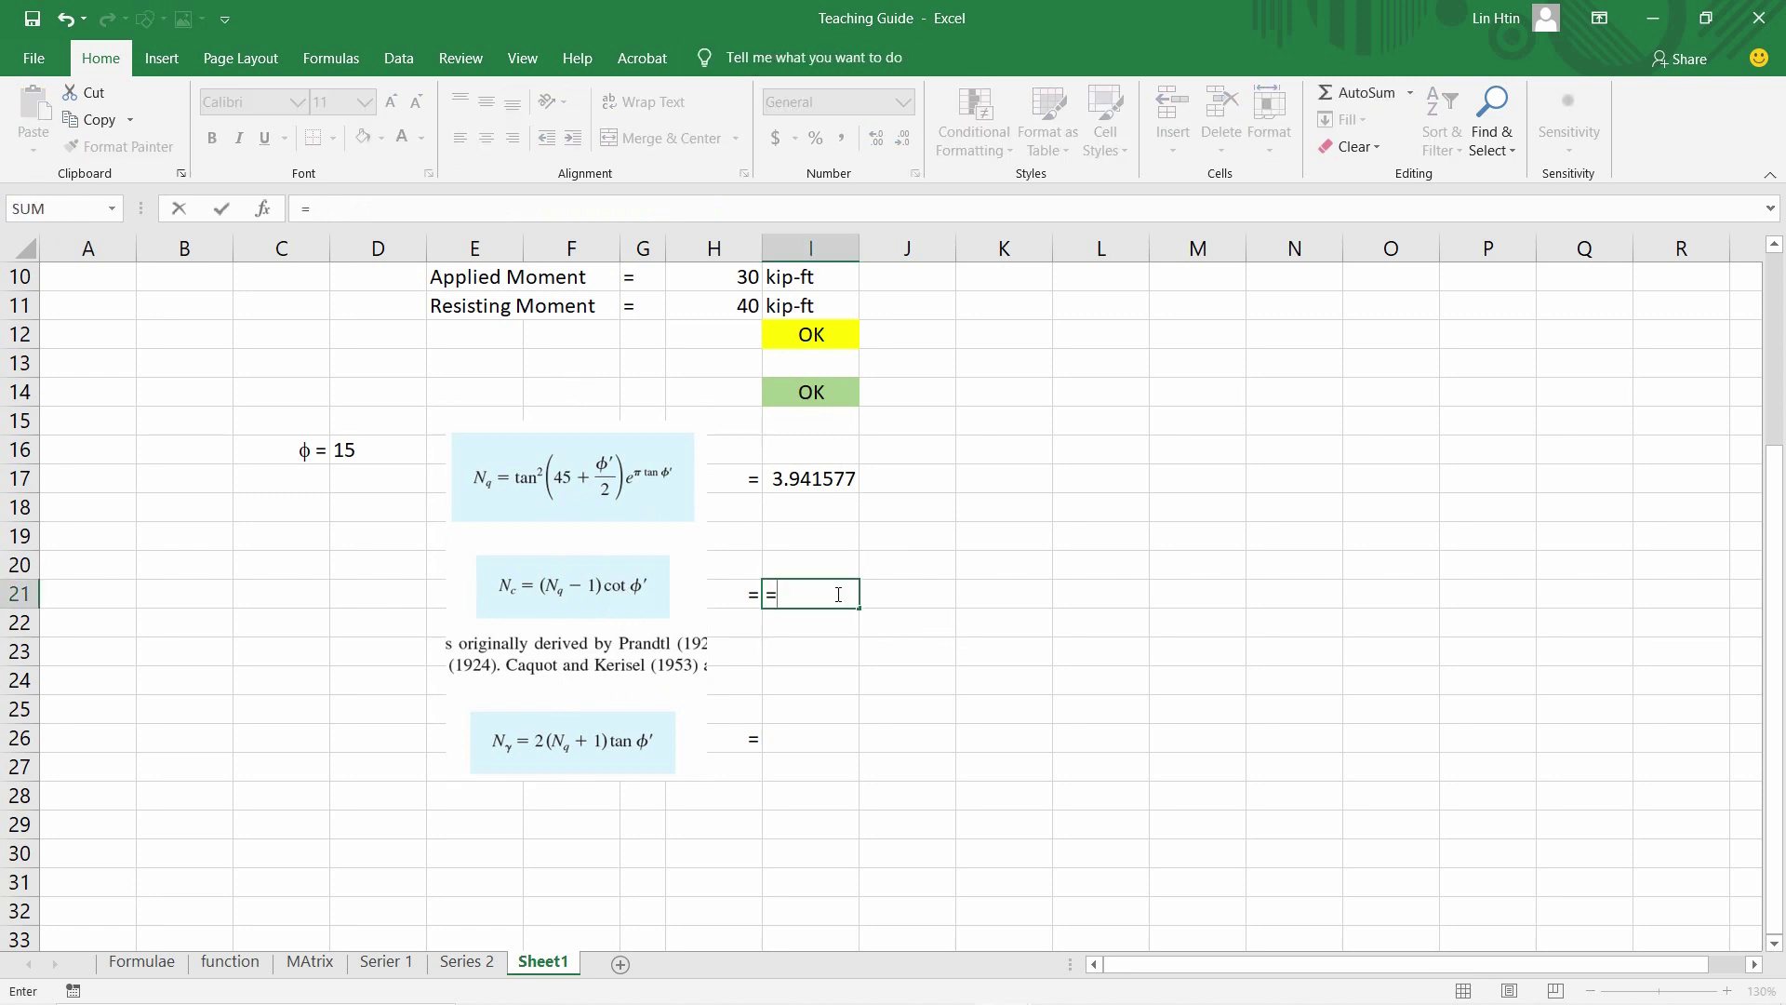
{"action": "type", "text": "cot"}
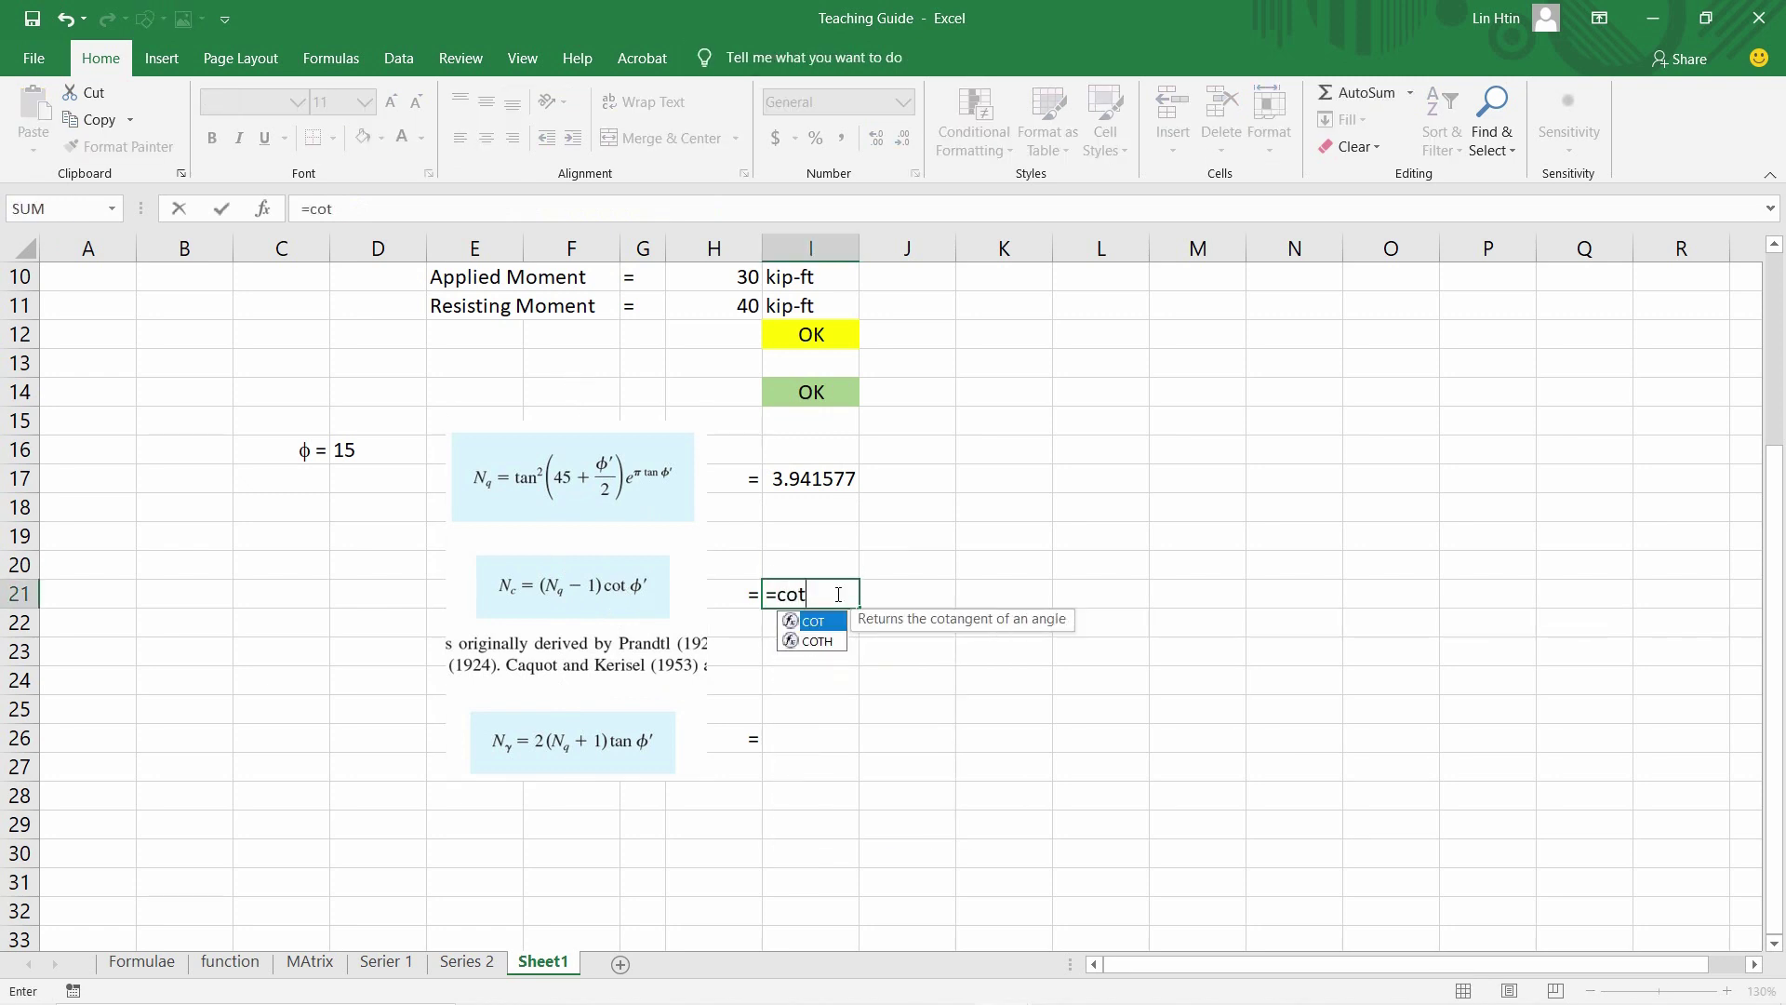
{"action": "key", "text": "BackSpace"}
{"action": "key", "text": "BackSpace"}
{"action": "key", "text": "BackSpace"}
{"action": "type", "text": "sin"}
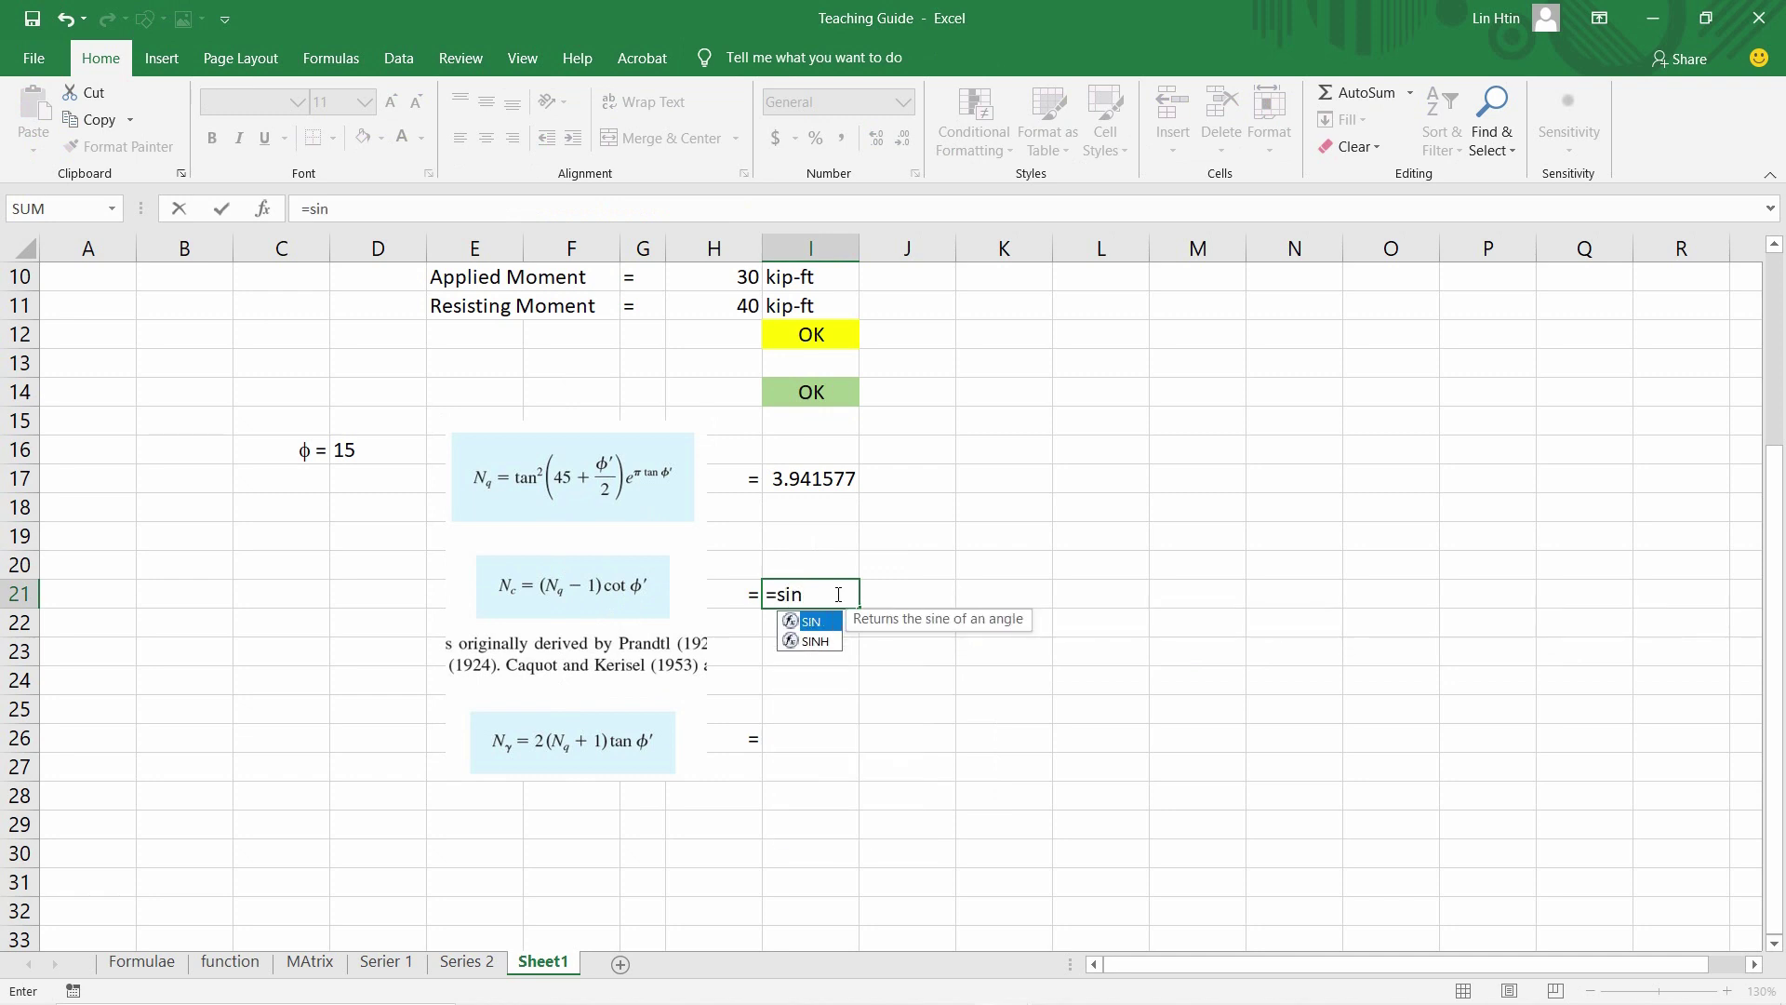
{"action": "key", "text": "Return"}
{"action": "key", "text": "Return"}
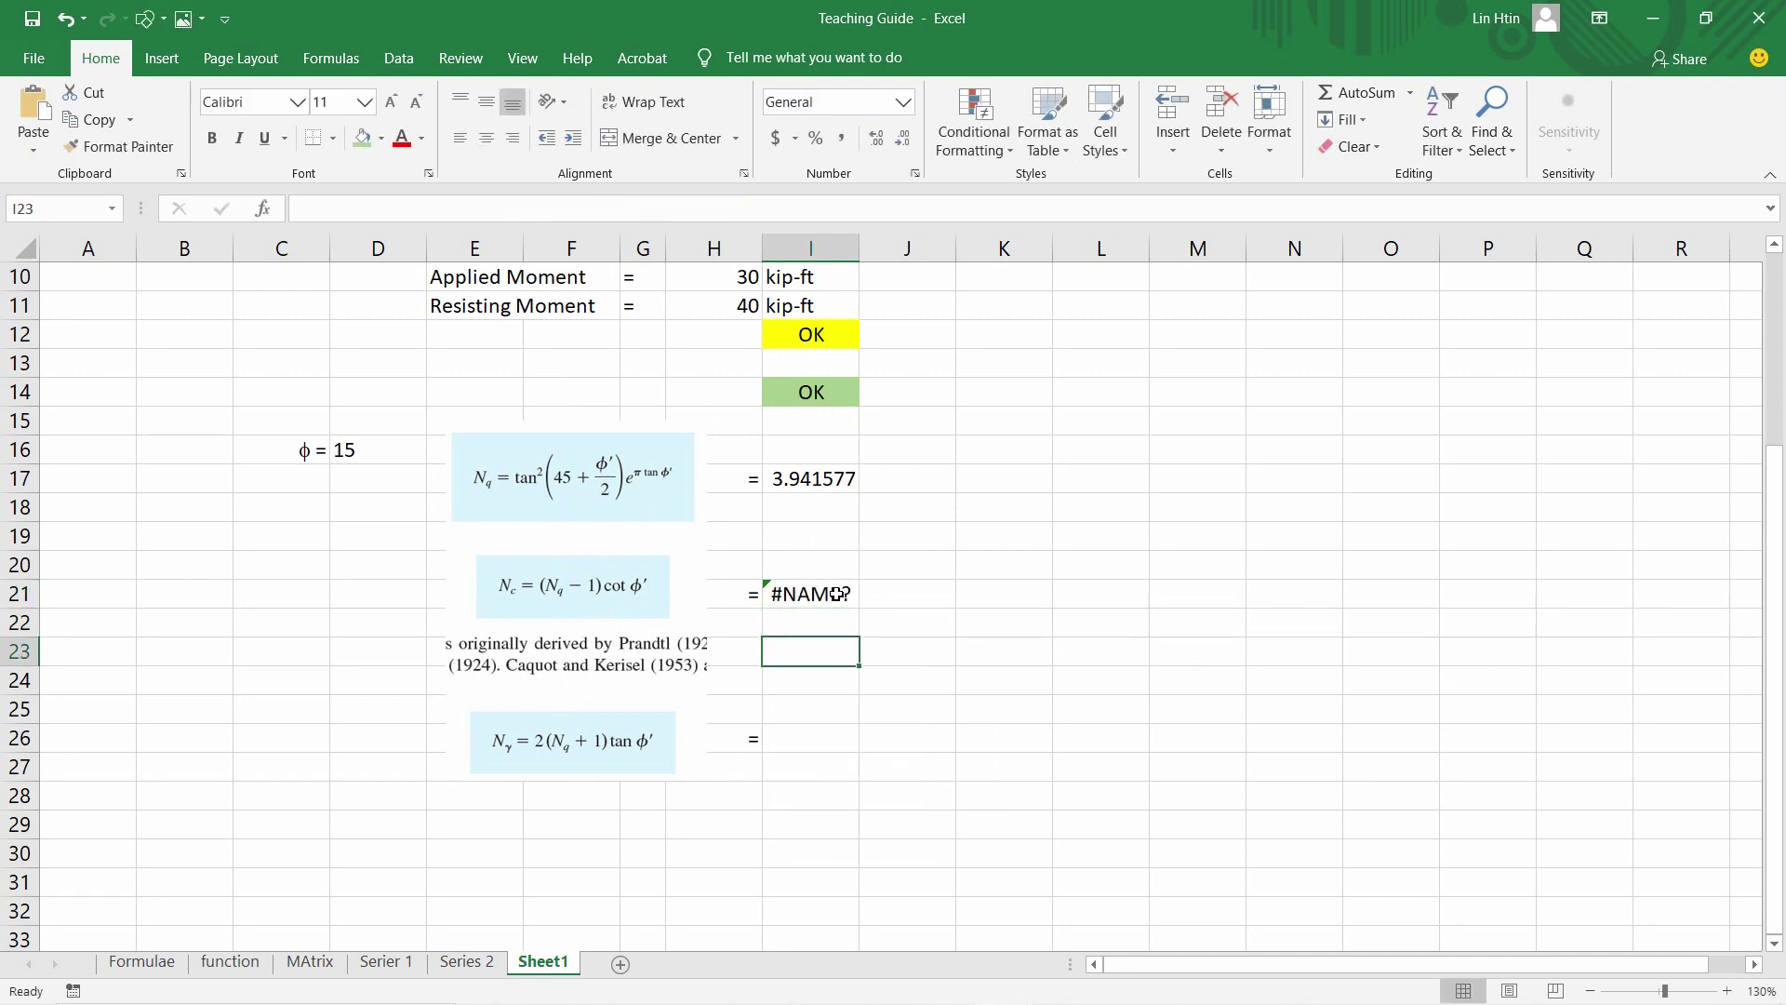
{"action": "key", "text": "ctrl+z"}
Try the COS and TAN function names in a formula in I21 and erase the whole entry
{"action": "type", "text": "="}
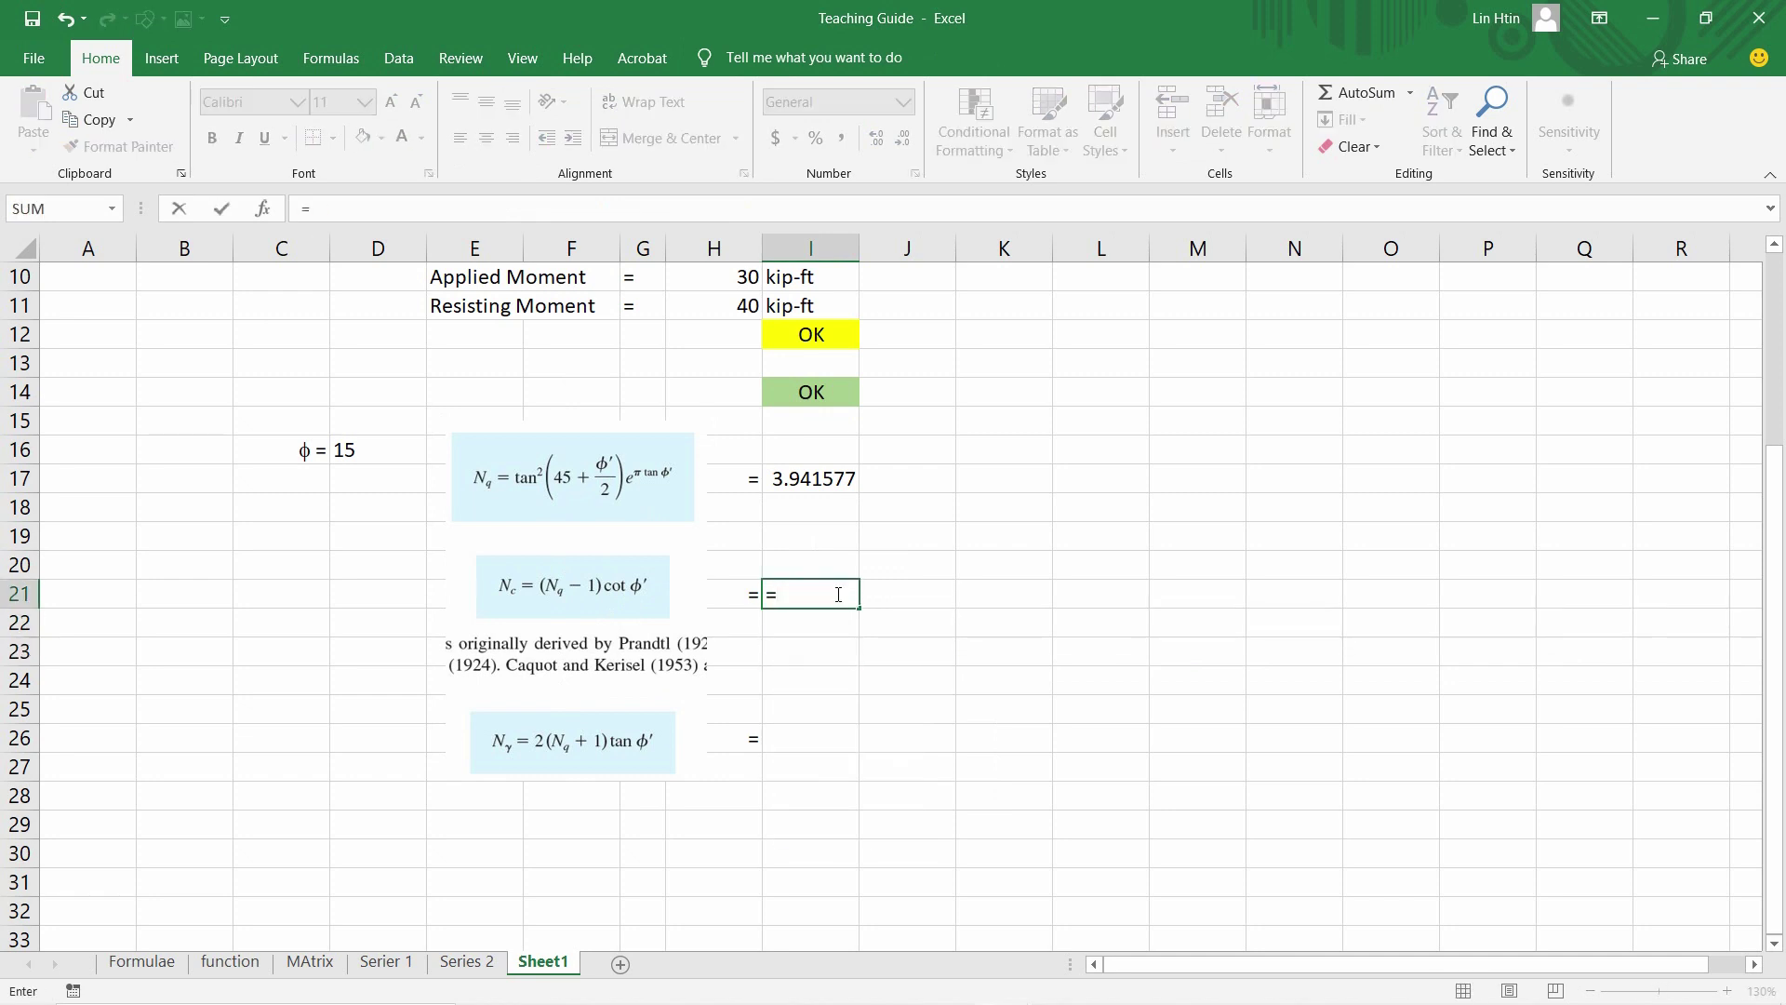
{"action": "type", "text": "cos"}
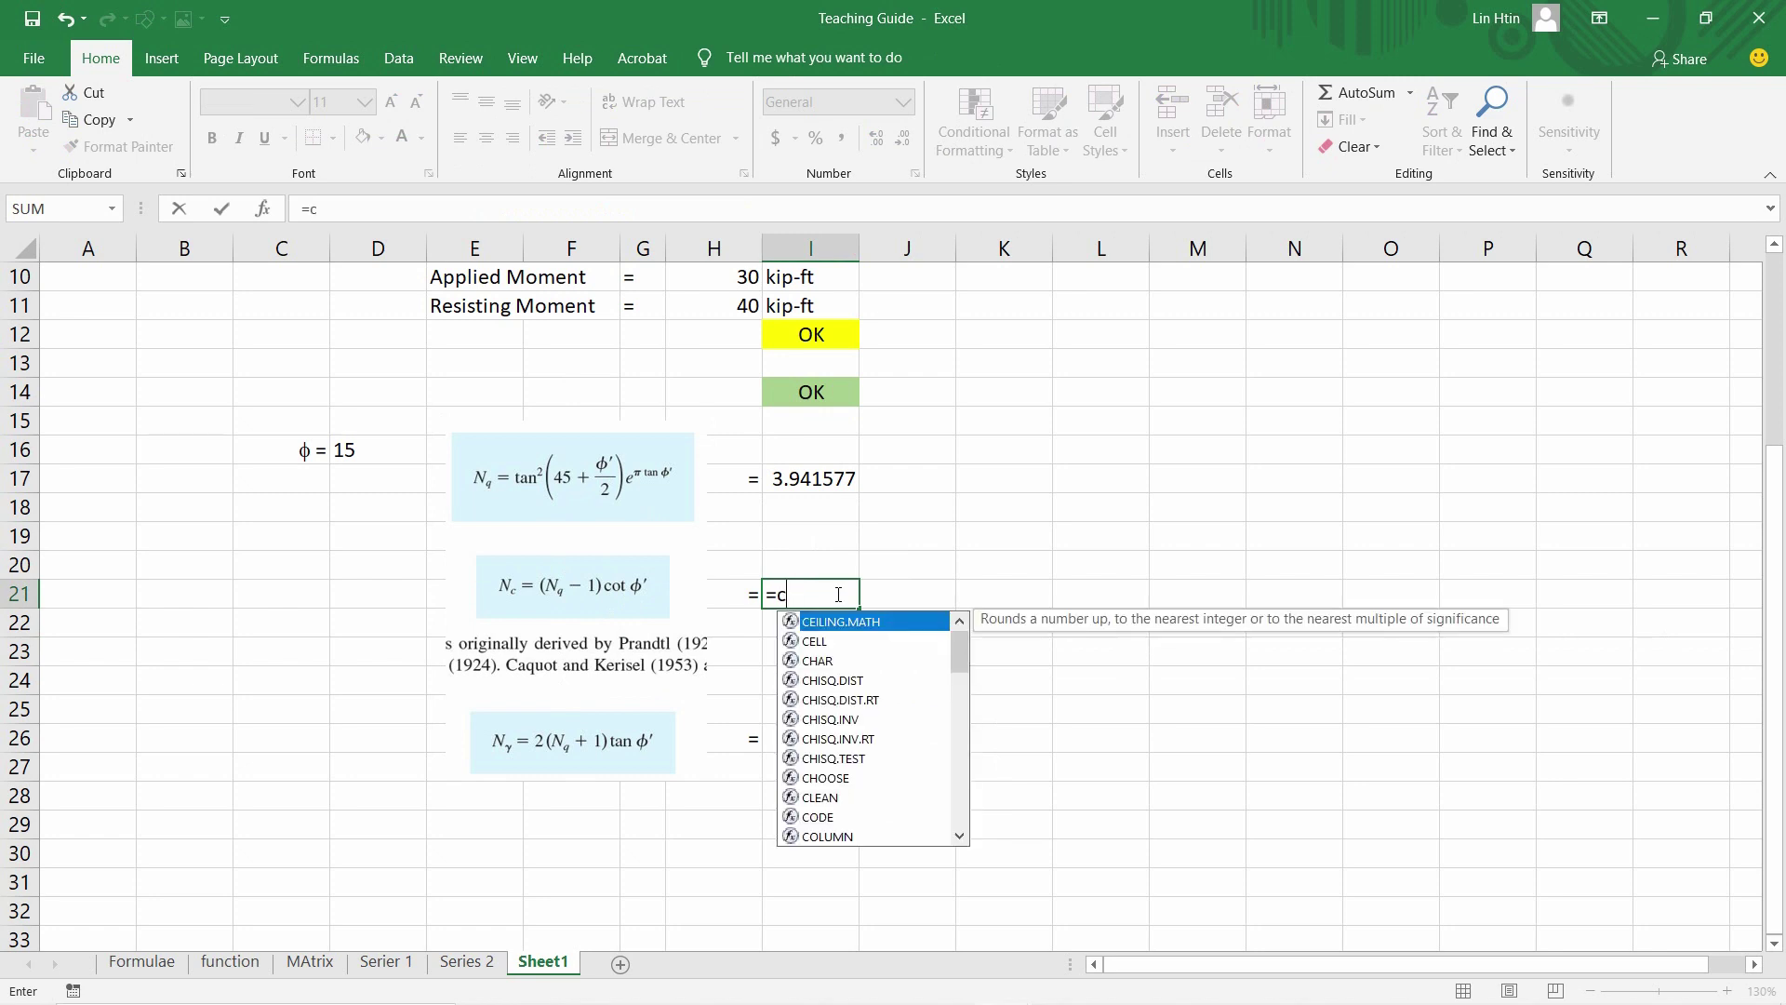
{"action": "key", "text": "BackSpace"}
{"action": "key", "text": "BackSpace"}
{"action": "key", "text": "BackSpace"}
{"action": "type", "text": "r"}
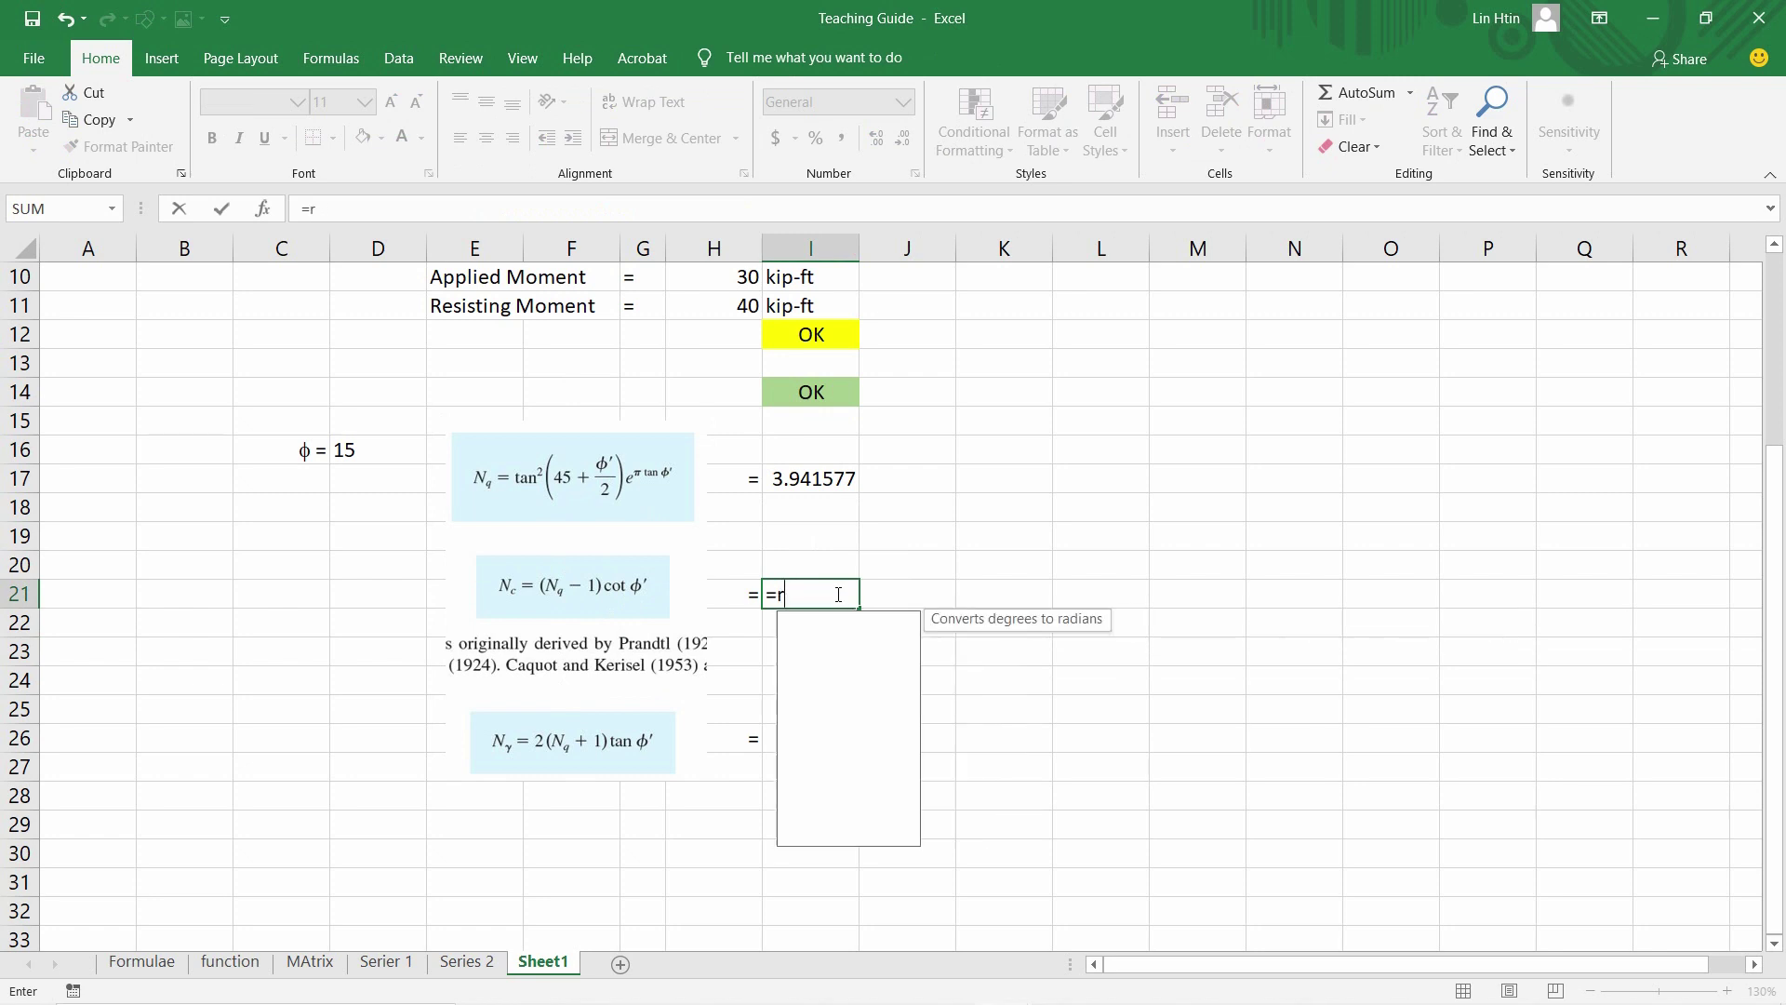
{"action": "type", "text": "t"}
{"action": "key", "text": "BackSpace"}
{"action": "key", "text": "BackSpace"}
{"action": "type", "text": "tan"}
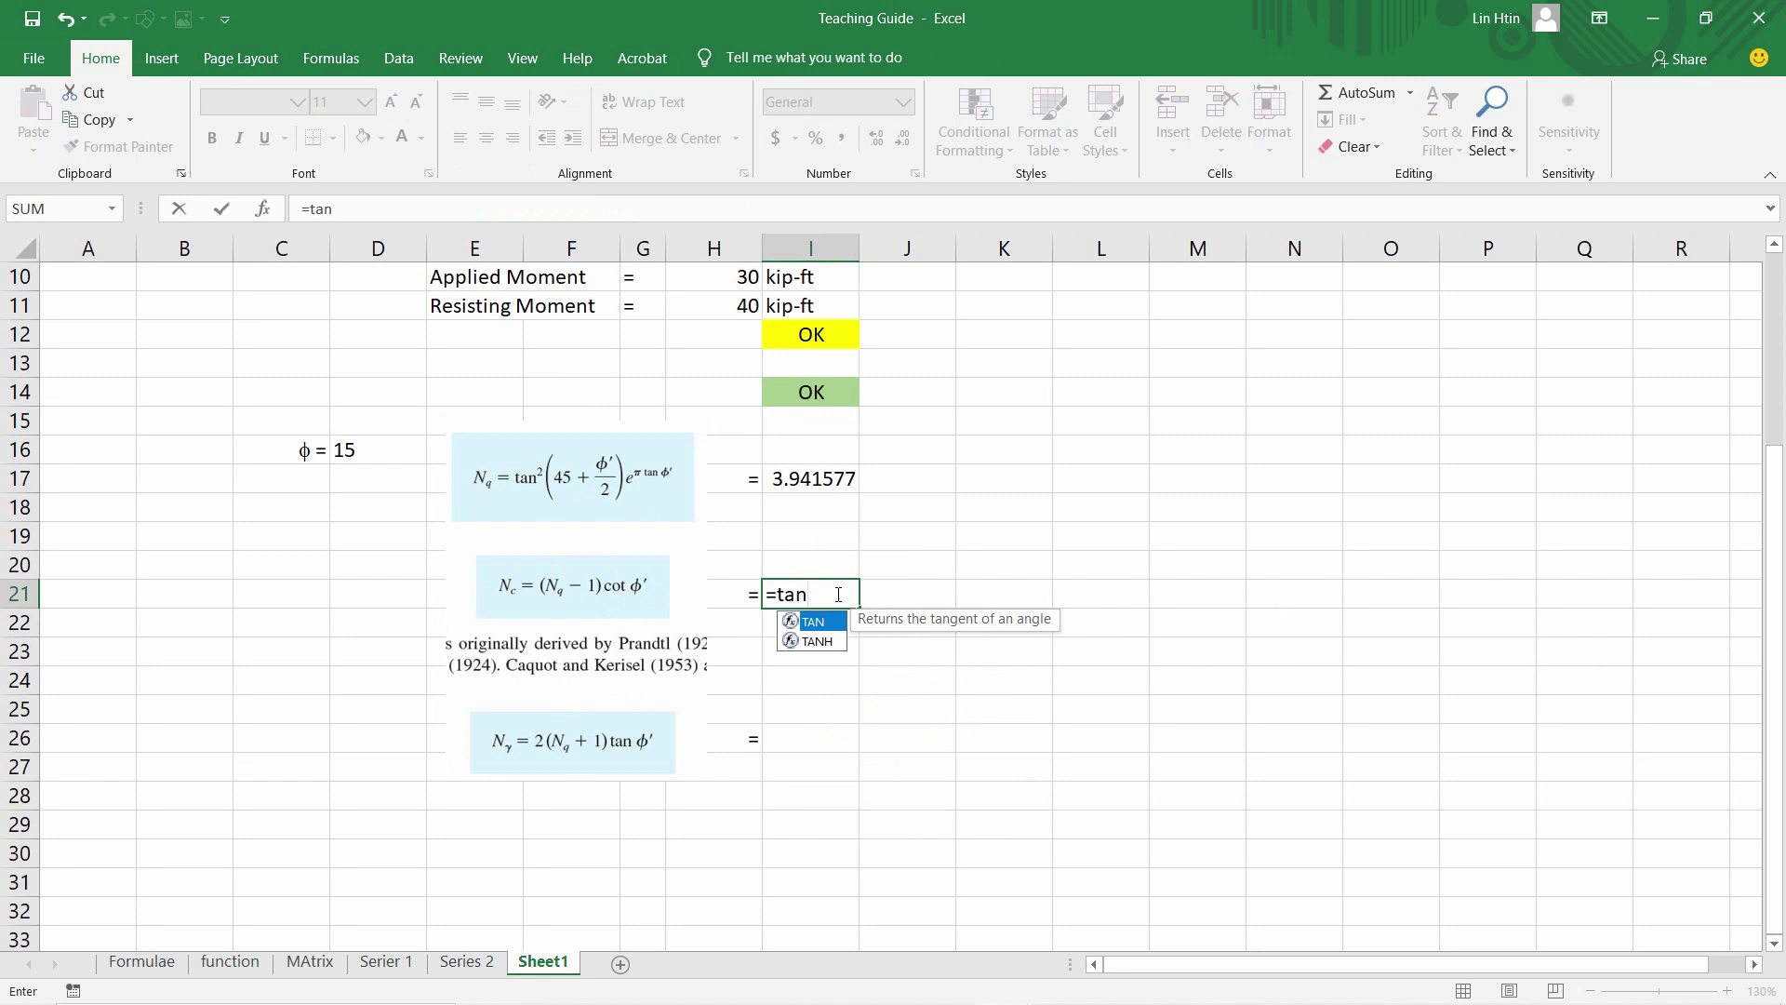
{"action": "key", "text": "BackSpace"}
{"action": "key", "text": "BackSpace"}
{"action": "key", "text": "BackSpace"}
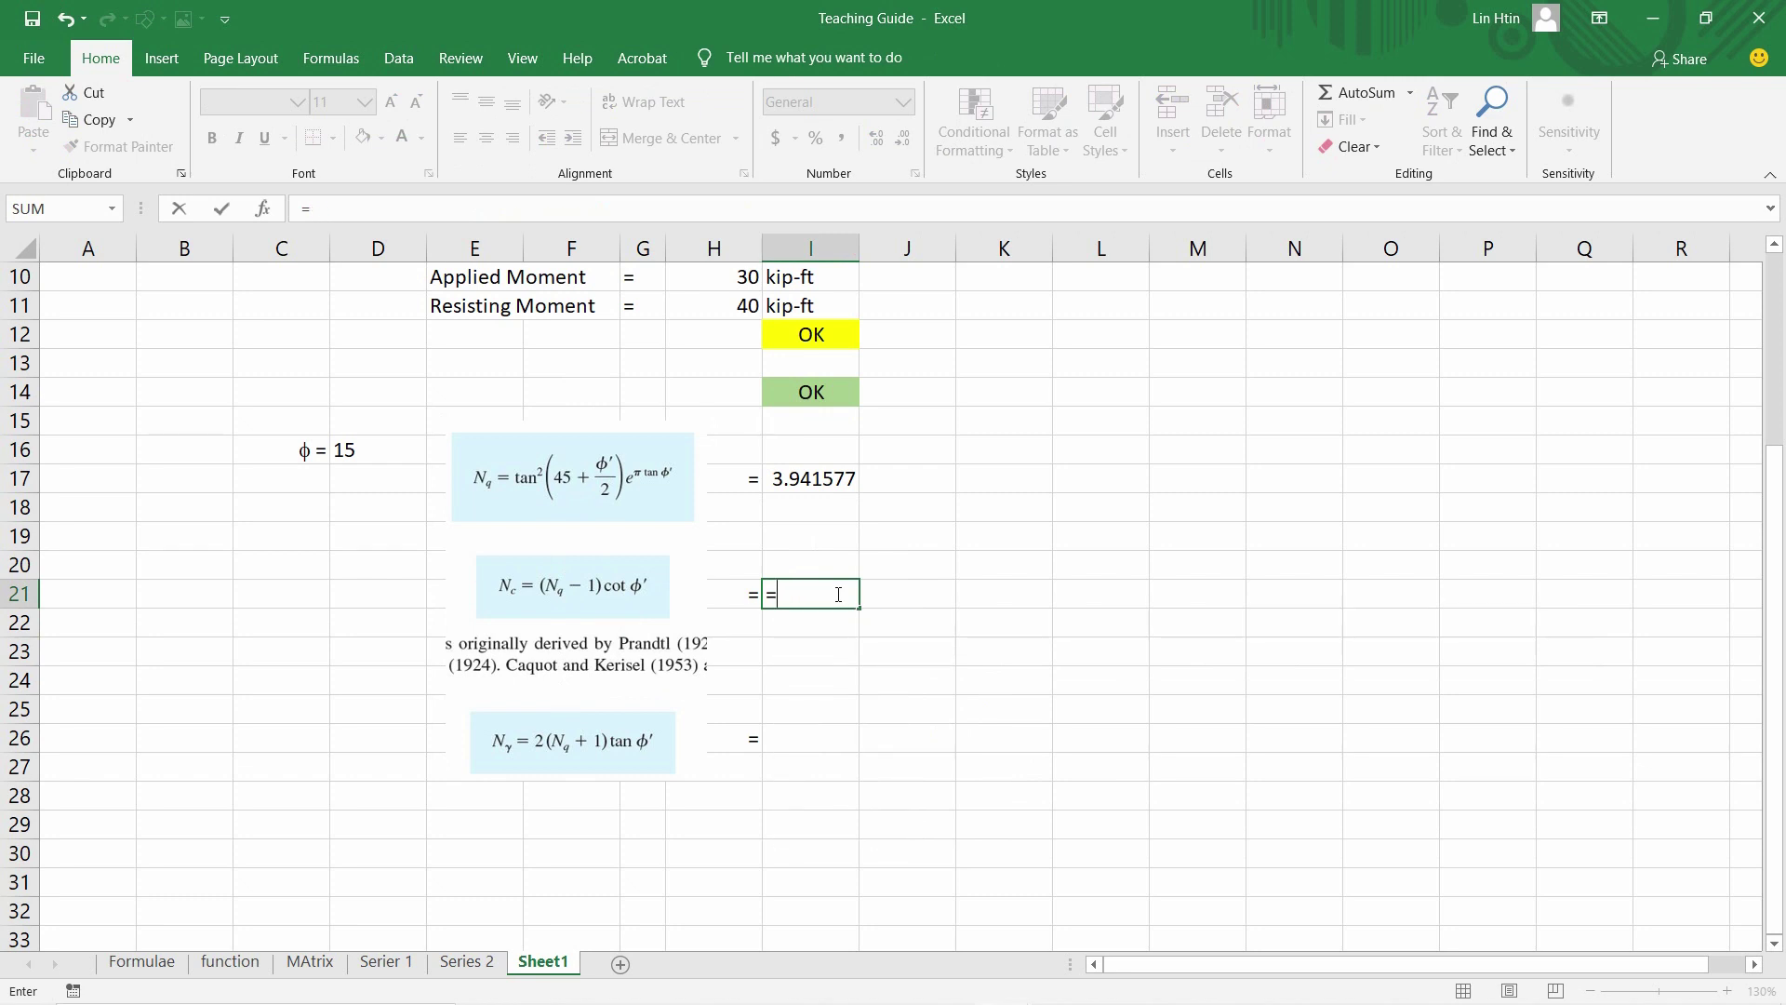
{"action": "key", "text": "BackSpace"}
Try the EXP function in a formula in I20, erase it, and return to I21
{"action": "left_click", "coordinate": [828, 567]}
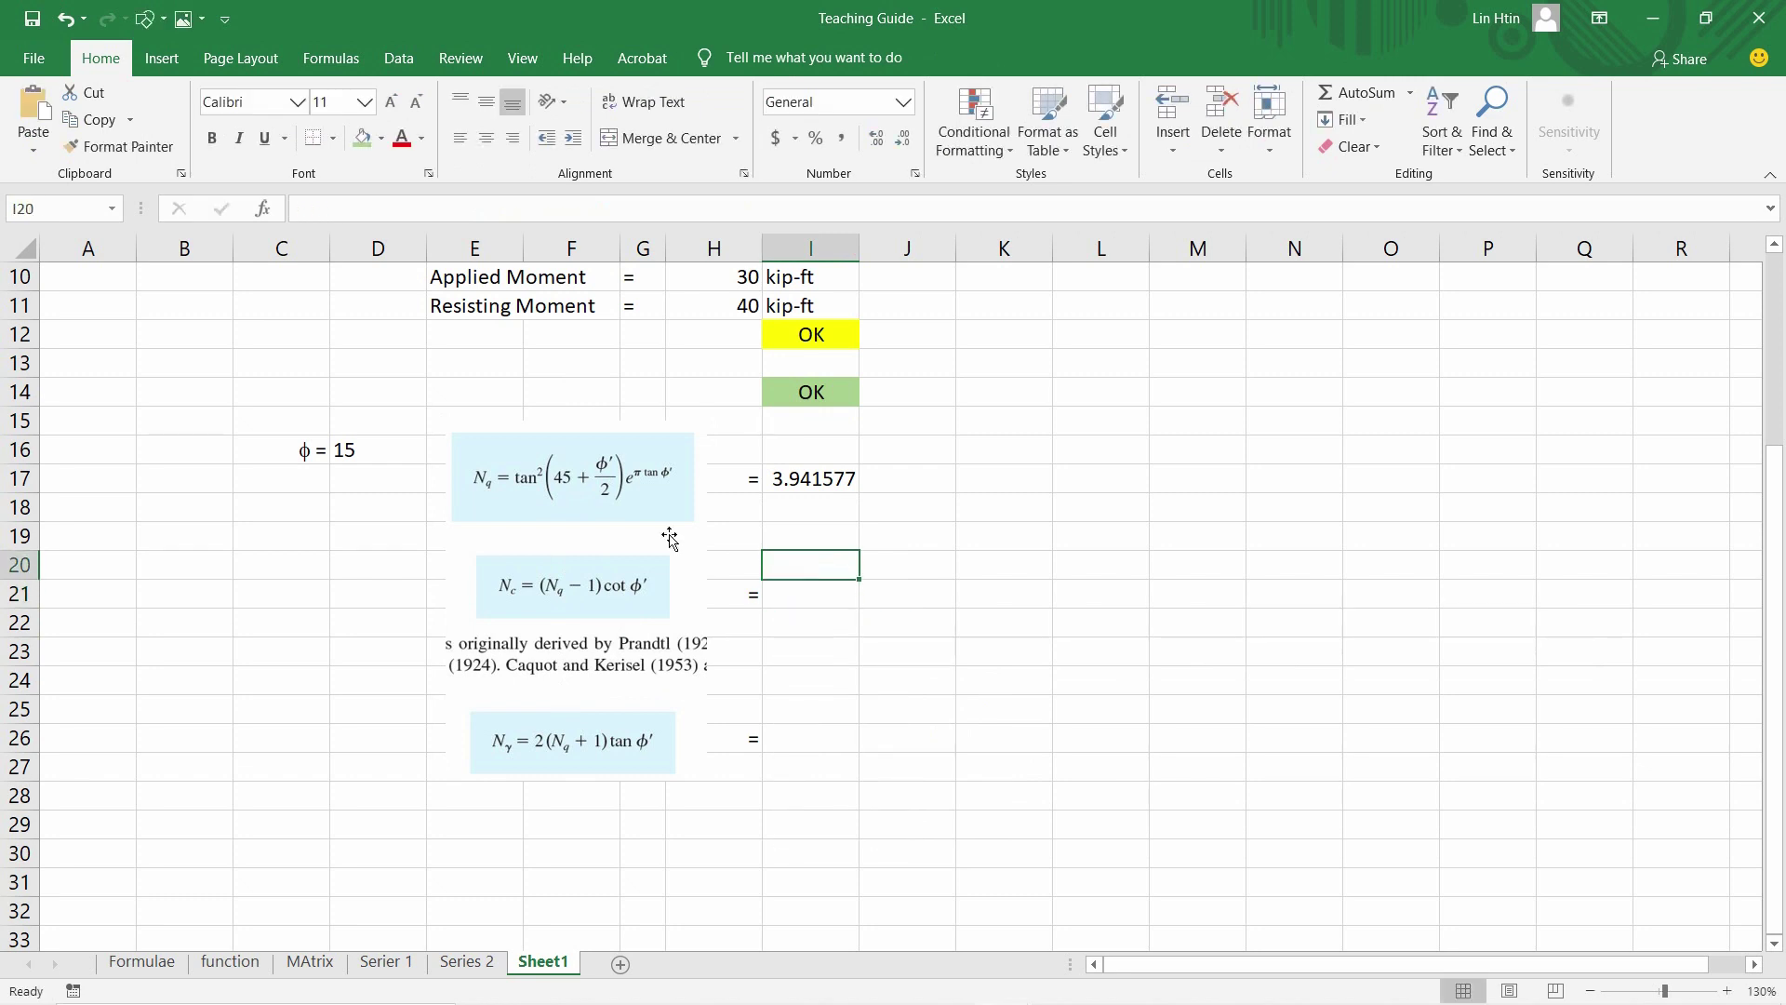
{"action": "type", "text": "=e"}
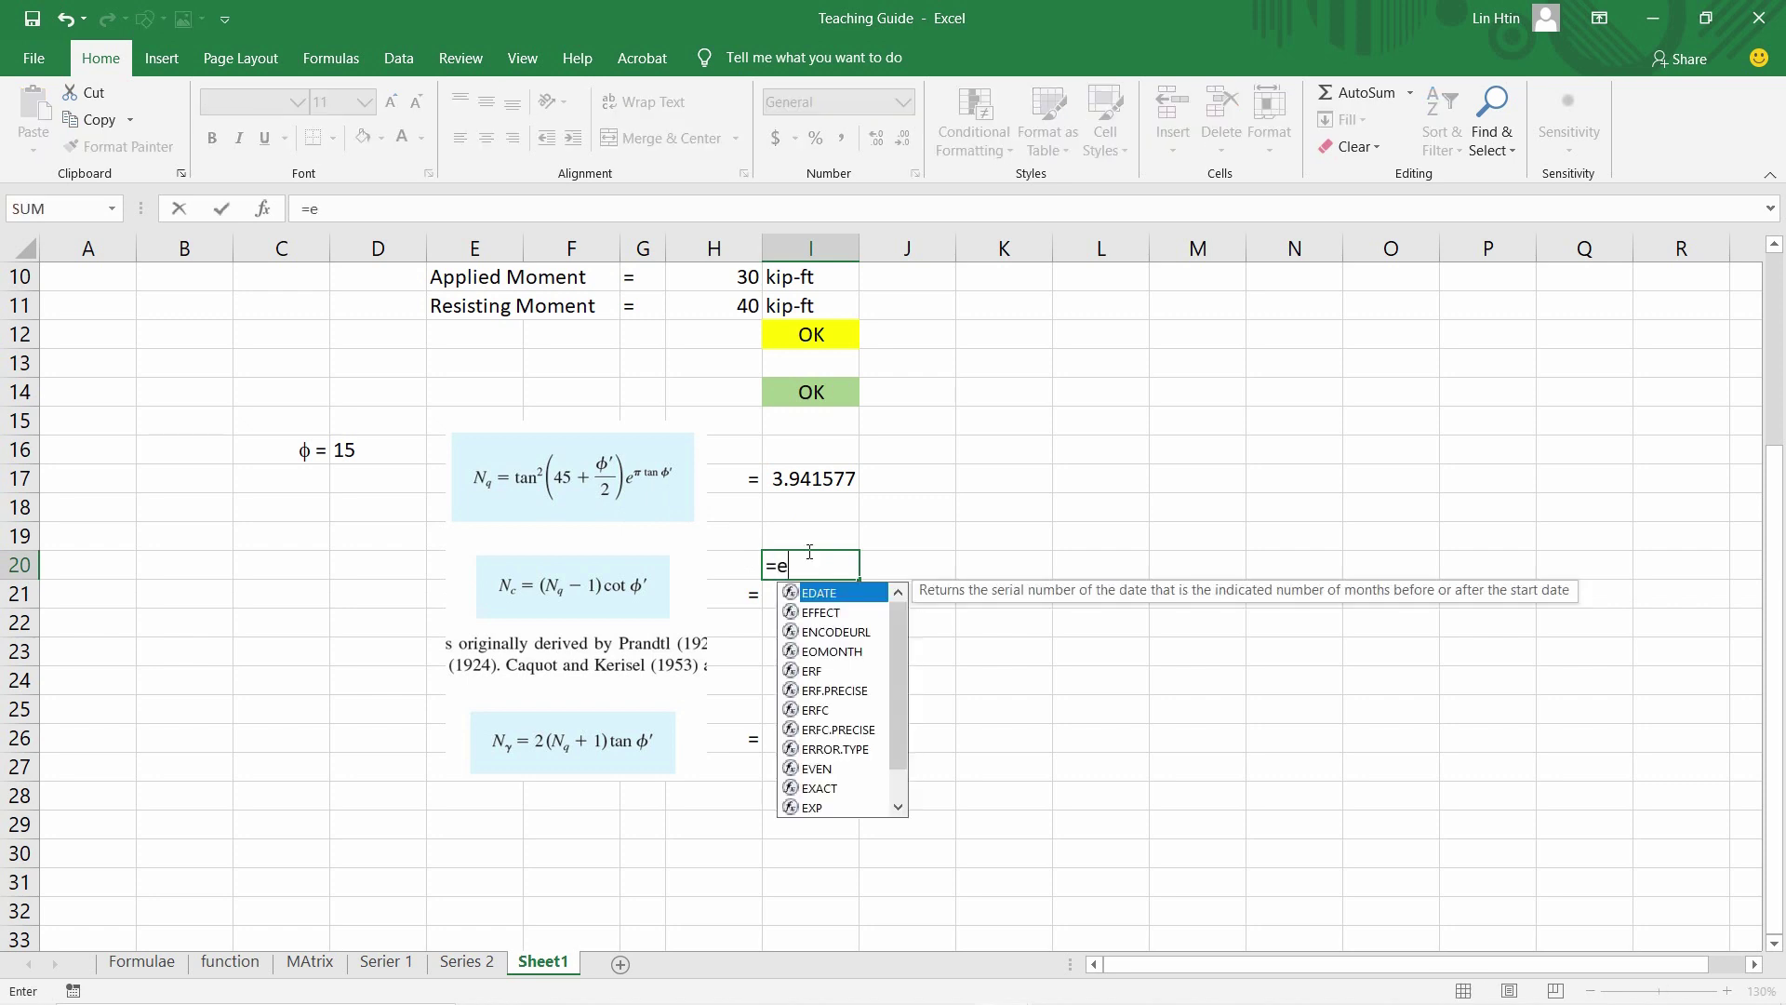
{"action": "type", "text": "xp"}
{"action": "key", "text": "Escape"}
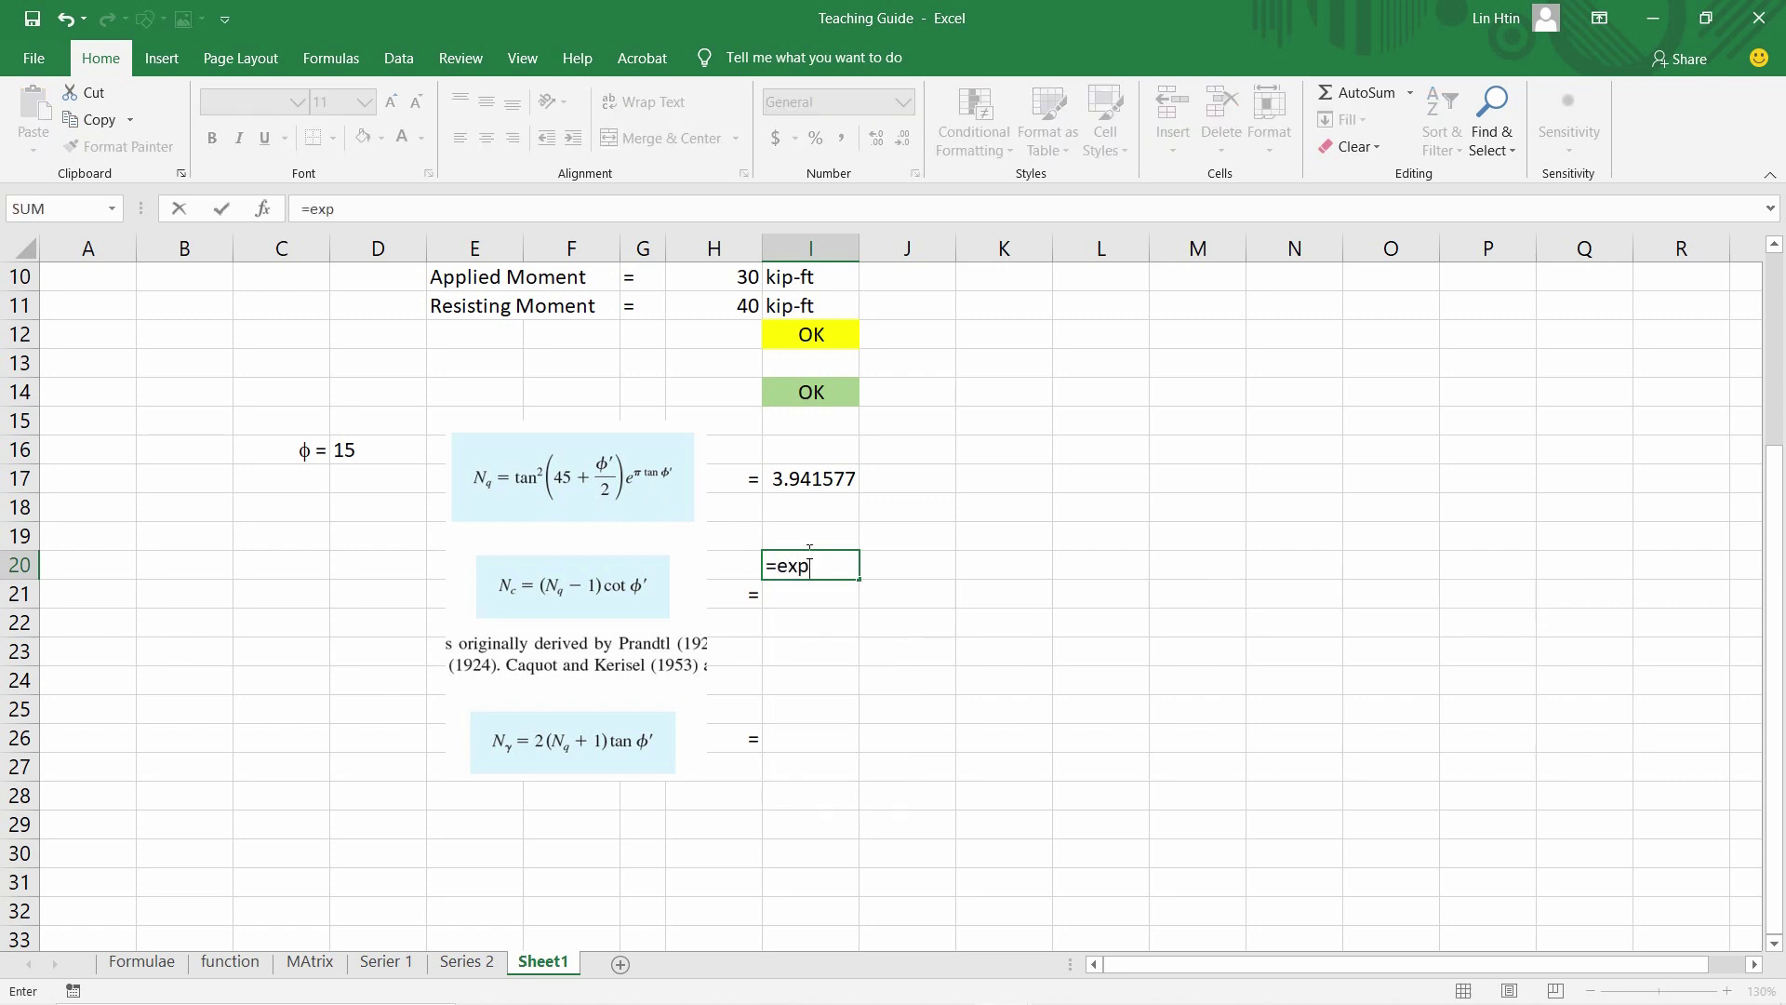
{"action": "type", "text": "("}
{"action": "key", "text": "BackSpace"}
{"action": "key", "text": "BackSpace"}
{"action": "key", "text": "BackSpace"}
{"action": "key", "text": "BackSpace"}
{"action": "key", "text": "BackSpace"}
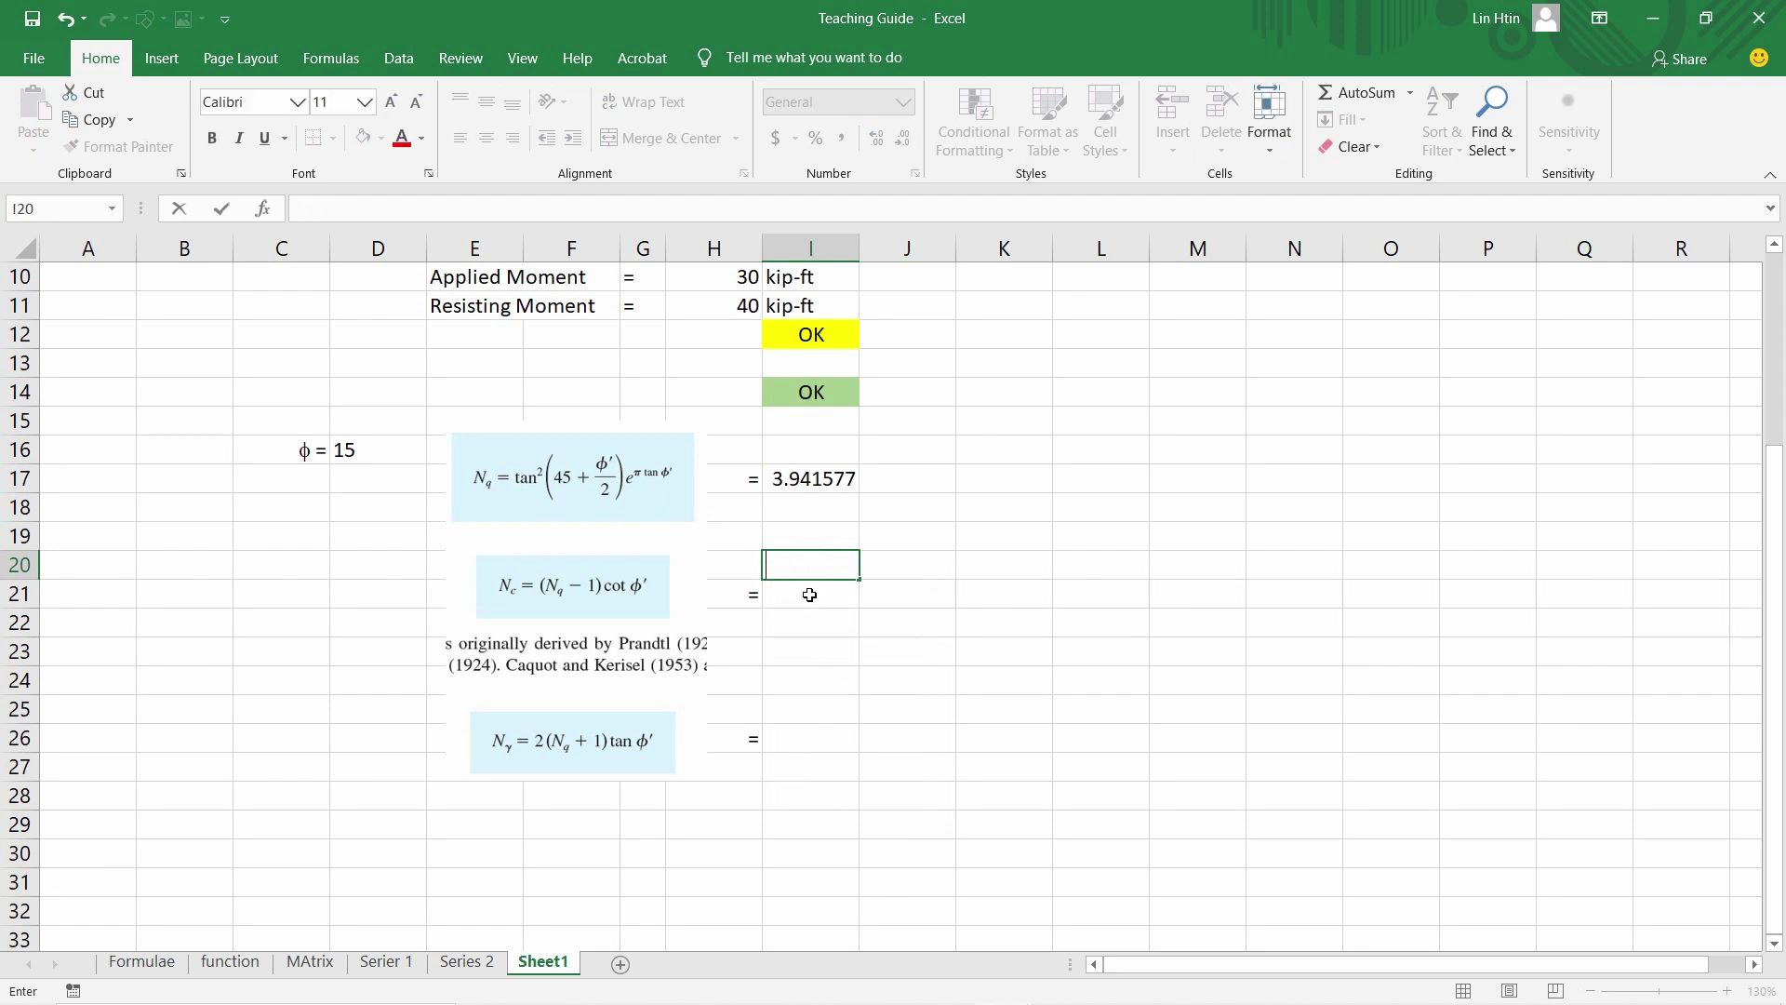
{"action": "left_click", "coordinate": [809, 594]}
{"action": "scroll", "coordinate": [809, 594], "scroll_direction": "up", "scroll_amount": 1}
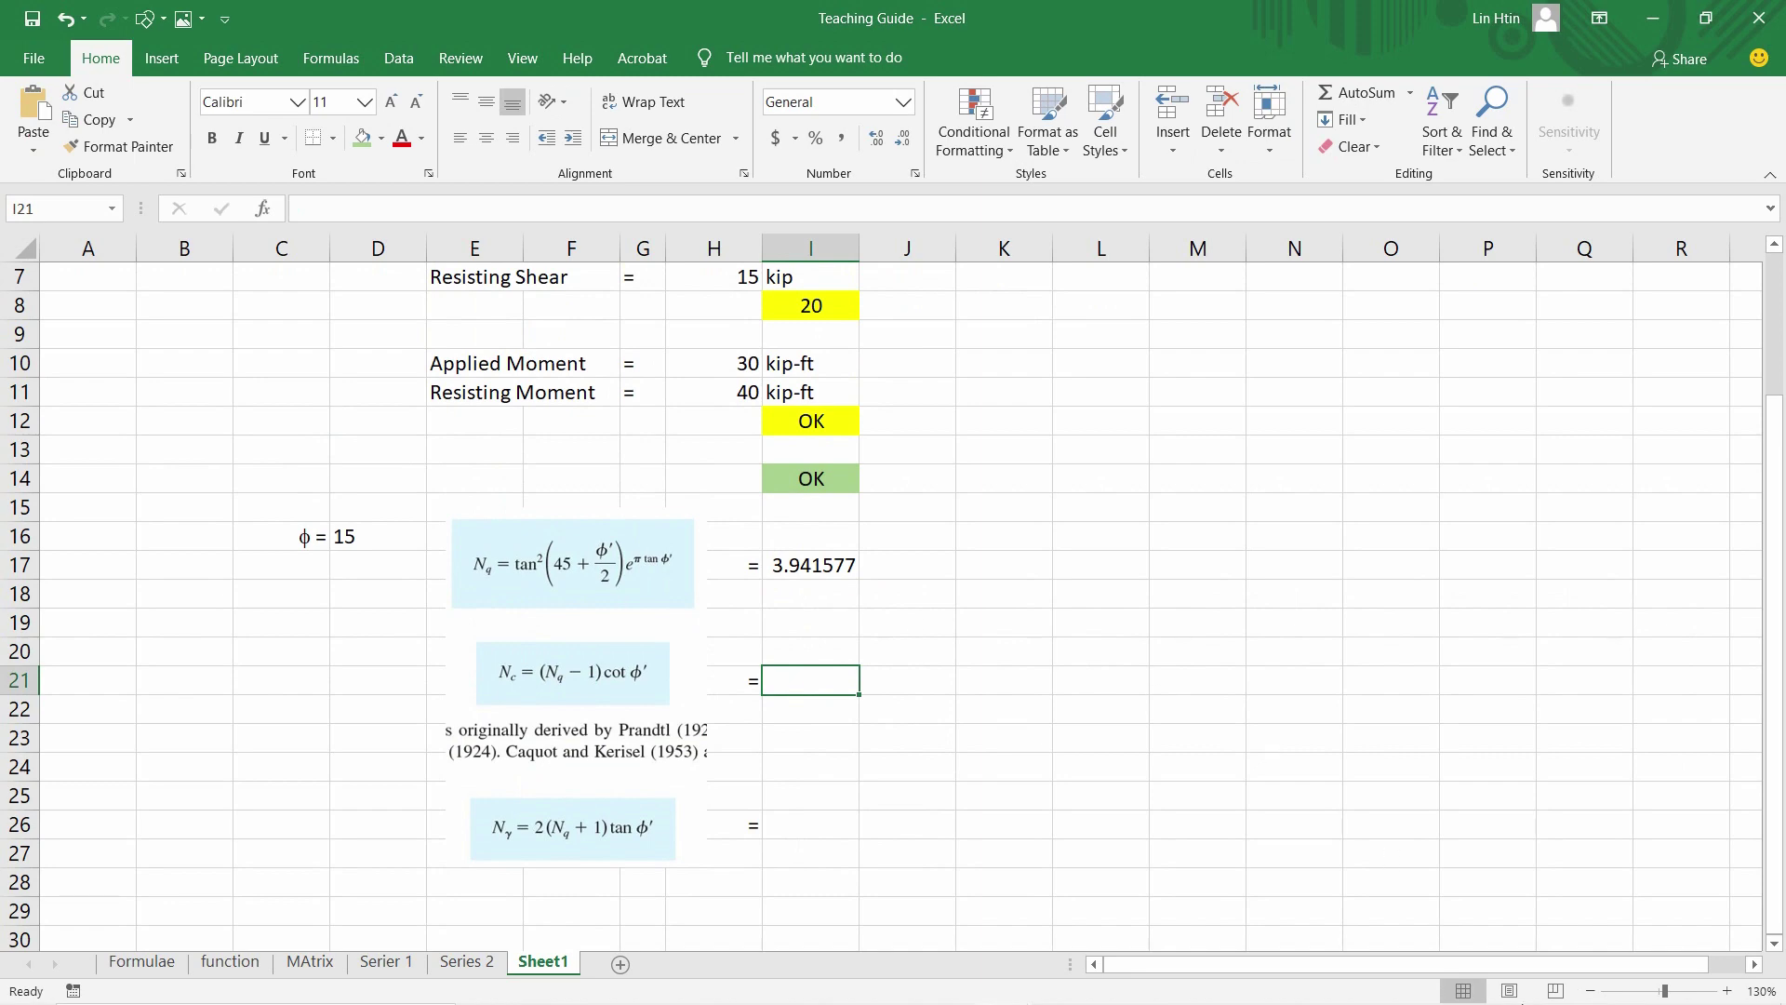